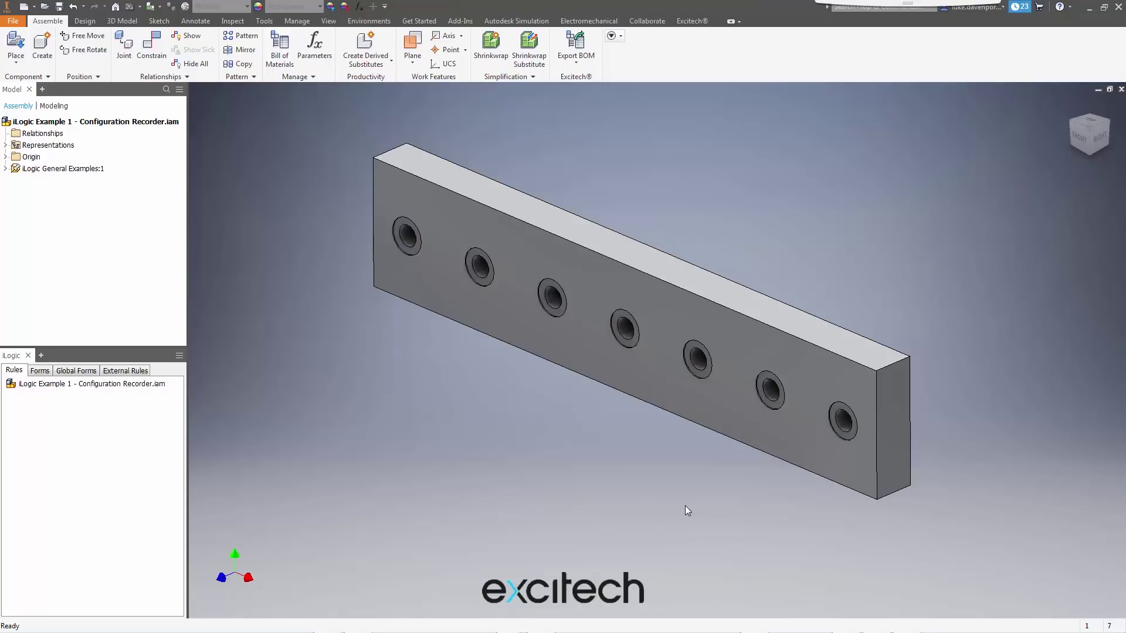
Place one instance each of Pipe.ipt, Pipe2.ipt and Pipe3.ipt into the assembly
{"action": "middle_click_drag", "start_coordinate": [669, 500], "coordinate": [659, 505]}
{"action": "scroll", "coordinate": [583, 420], "scroll_direction": "up", "scroll_amount": 2}
{"action": "middle_click_drag", "start_coordinate": [566, 449], "coordinate": [513, 452]}
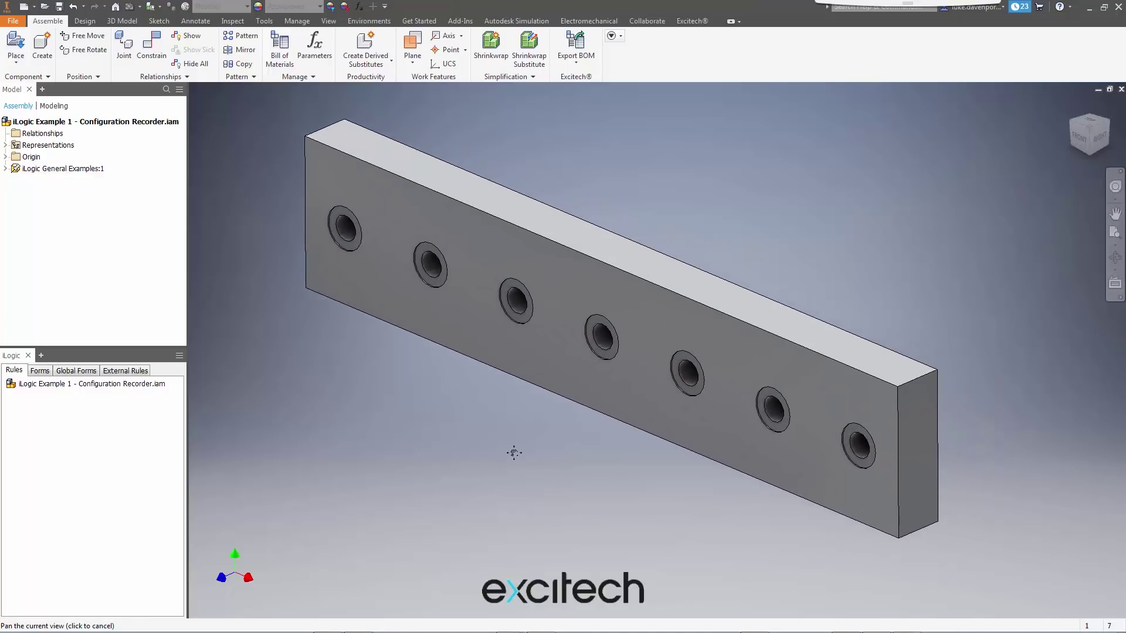
{"action": "left_click", "coordinate": [13, 44]}
{"action": "left_click_drag", "start_coordinate": [959, 305], "coordinate": [961, 379]}
{"action": "left_click", "coordinate": [526, 356]}
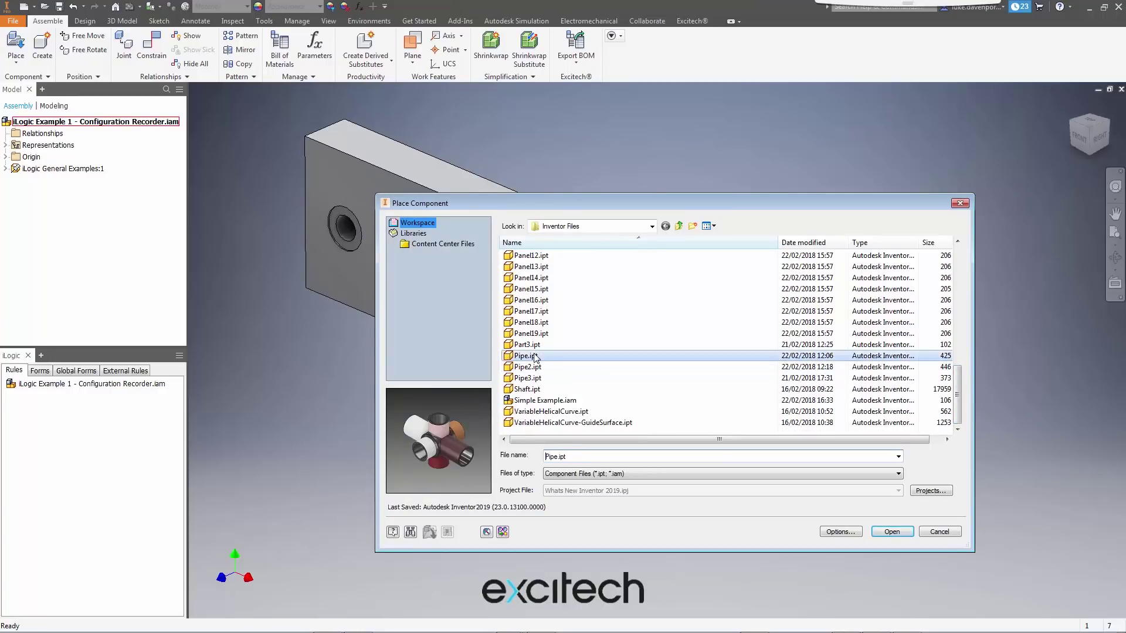
{"action": "left_click", "coordinate": [527, 367], "text": "ctrl"}
{"action": "left_click", "coordinate": [526, 378], "text": "ctrl"}
{"action": "left_click", "coordinate": [892, 532]}
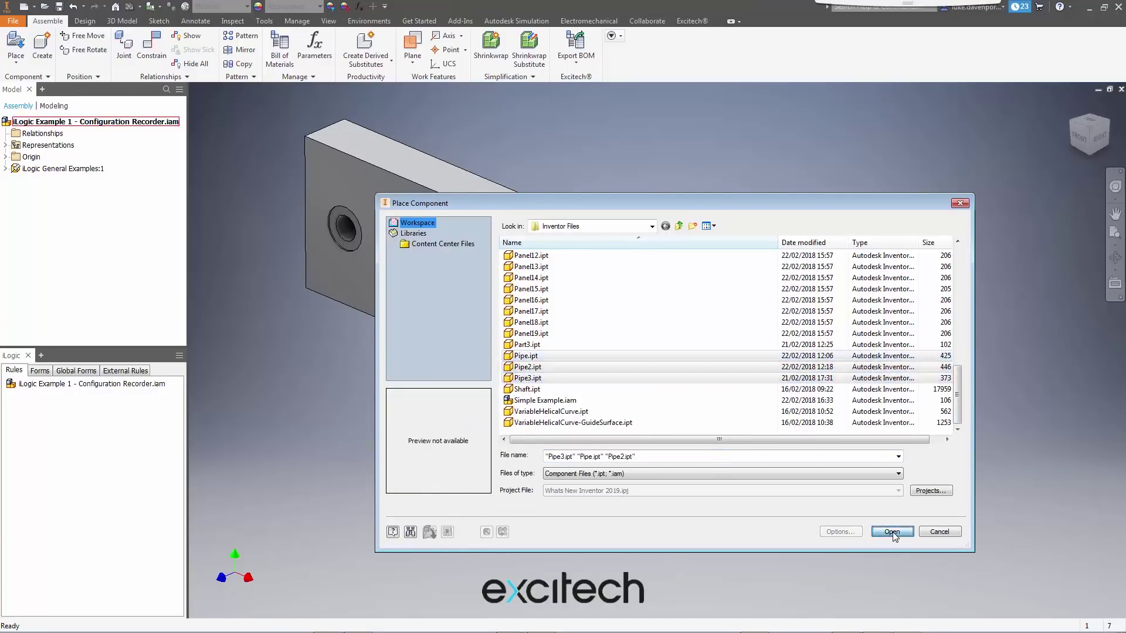
{"action": "left_click", "coordinate": [371, 408]}
{"action": "key", "text": "Escape"}
Spread the three placed pipe fittings apart in front of the drilled block so each stands separately
{"action": "left_click_drag", "start_coordinate": [395, 352], "coordinate": [610, 578]}
{"action": "left_click_drag", "start_coordinate": [393, 388], "coordinate": [474, 512]}
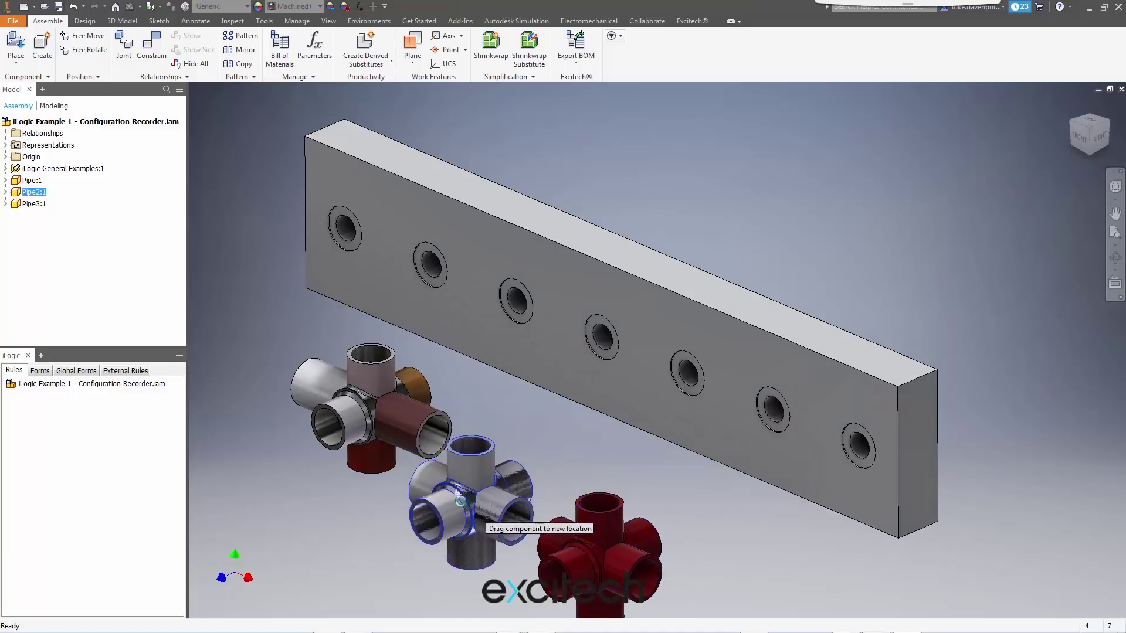
{"action": "left_click", "coordinate": [497, 424]}
{"action": "middle_click_drag", "start_coordinate": [508, 420], "coordinate": [586, 377]}
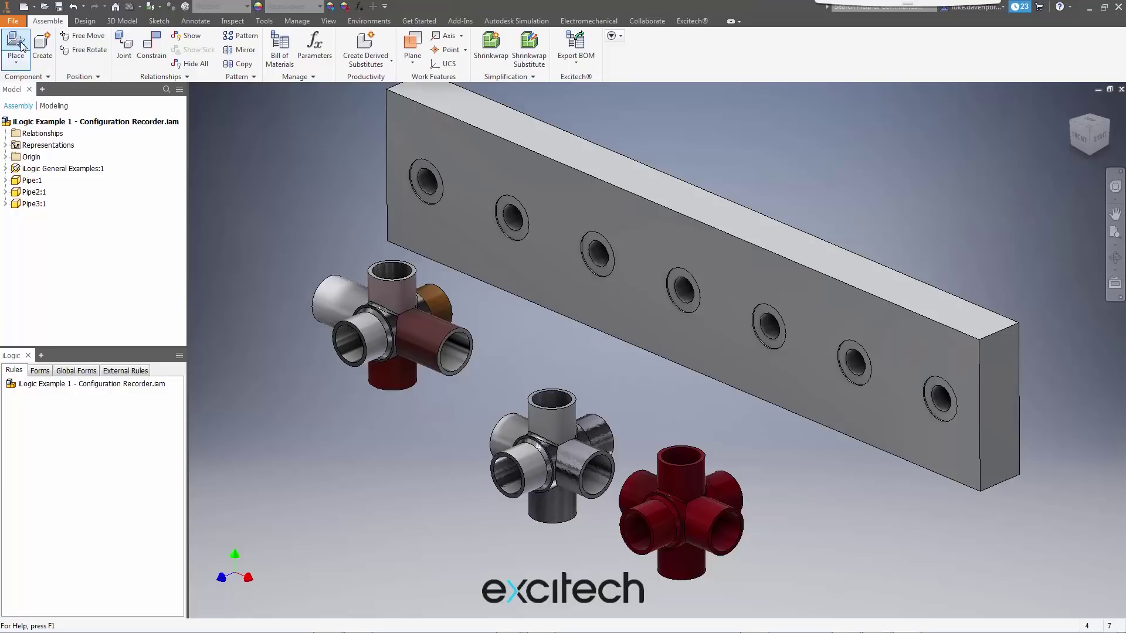
Apply an Insert constraint with 0 mm offset between the multicoloured pipe's orange outlet and the block's first hole
{"action": "left_click", "coordinate": [151, 47]}
{"action": "left_click", "coordinate": [265, 138]}
{"action": "middle_click_drag", "start_coordinate": [462, 269], "coordinate": [509, 267]}
{"action": "left_click", "coordinate": [469, 302]}
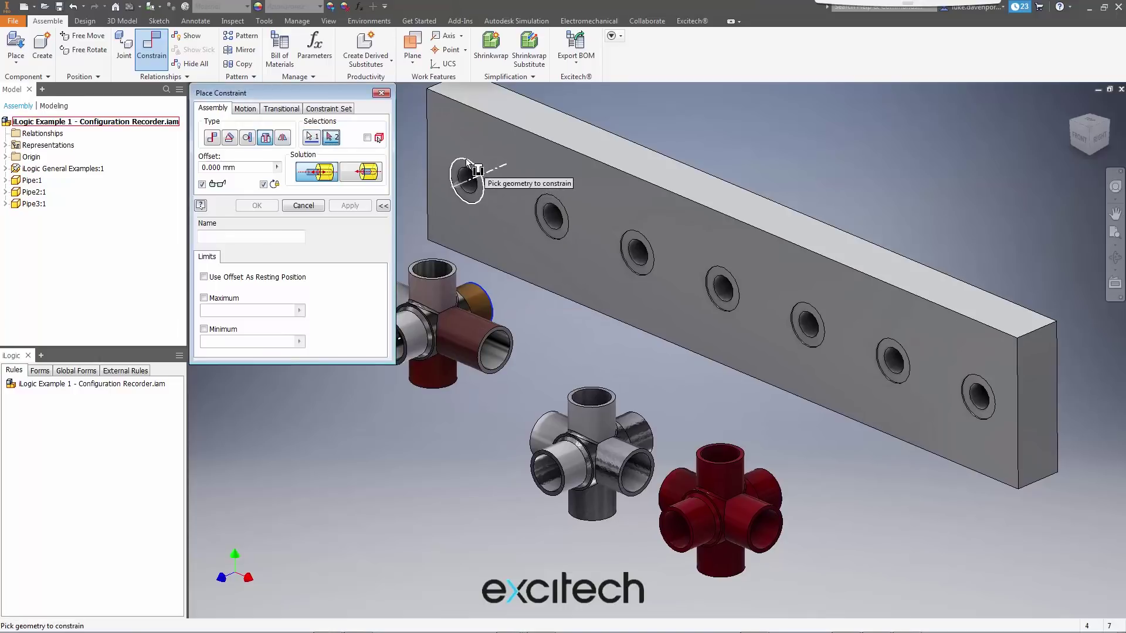
{"action": "left_click", "coordinate": [465, 158]}
{"action": "right_click", "coordinate": [486, 305]}
{"action": "left_click", "coordinate": [491, 277]}
Apply an Insert constraint between the grey pipe's rear outlet and the fourth hole in the block
{"action": "left_click", "coordinate": [678, 391]}
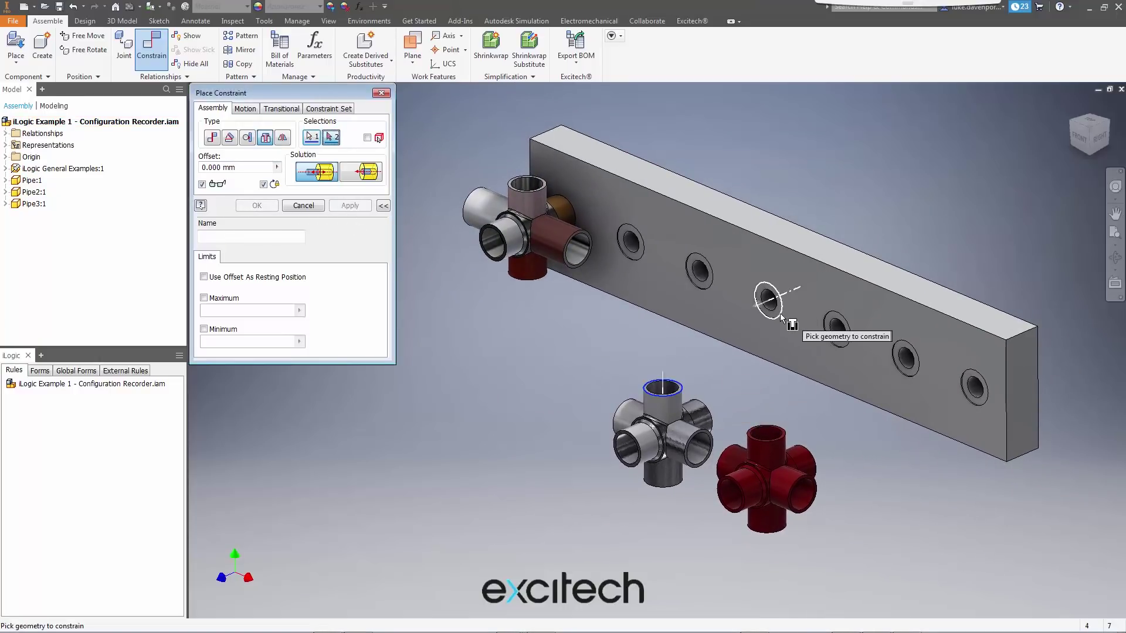
{"action": "left_click", "coordinate": [781, 312]}
{"action": "right_click", "coordinate": [625, 376]}
{"action": "left_click", "coordinate": [627, 345]}
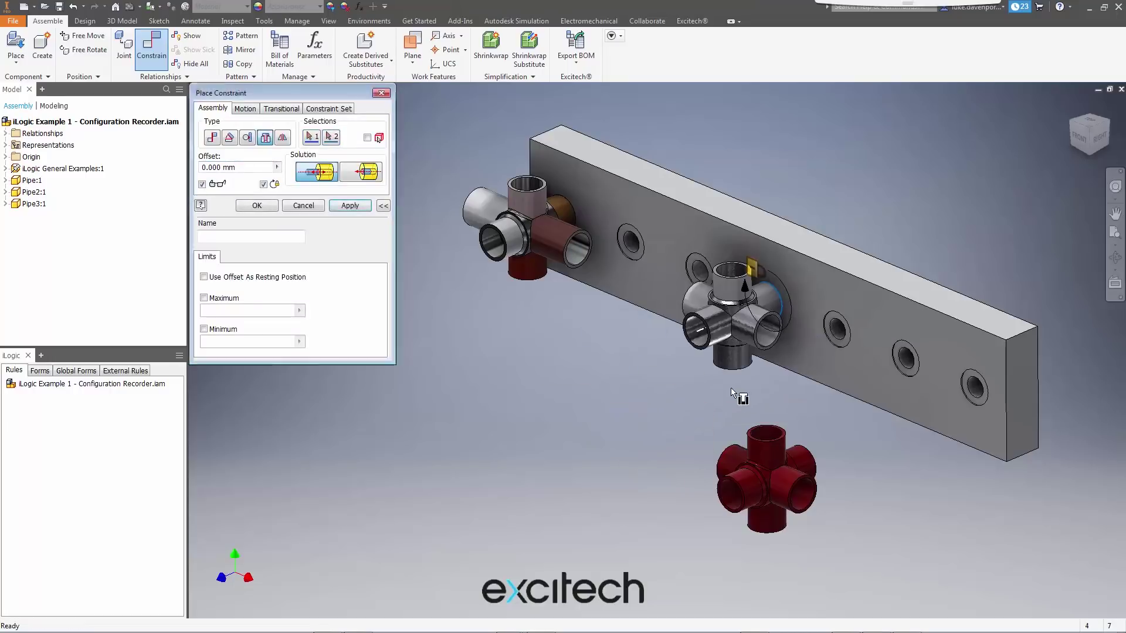
Apply an Insert constraint between the red pipe's rear outlet and the sixth hole, and end constraining
{"action": "left_click", "coordinate": [767, 428]}
{"action": "left_click", "coordinate": [906, 355]}
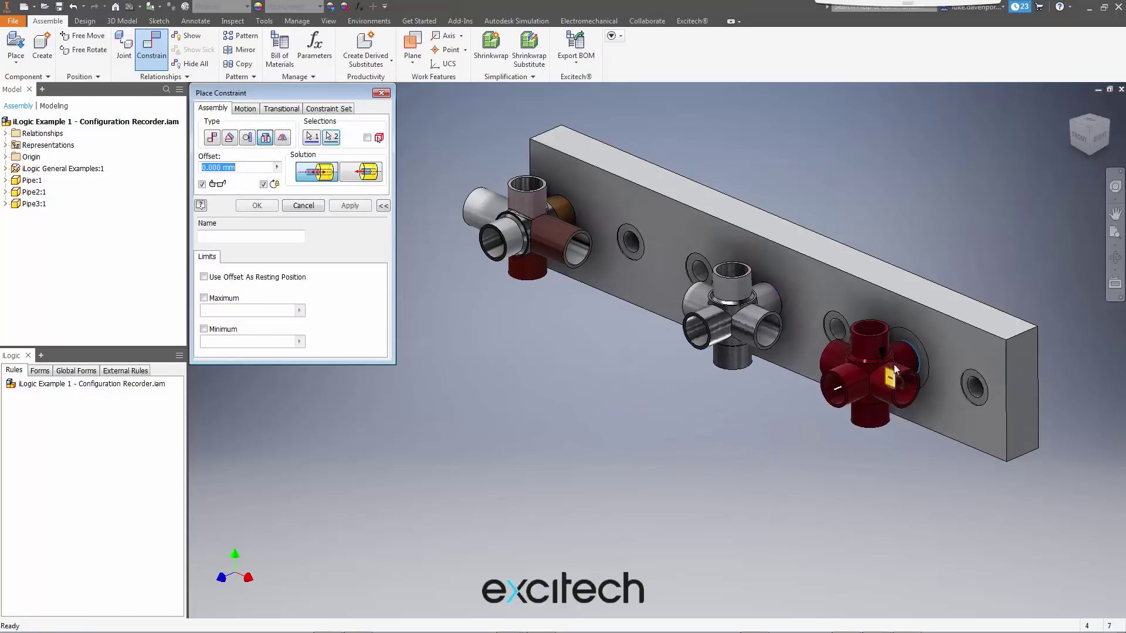
{"action": "right_click", "coordinate": [856, 428]}
{"action": "left_click", "coordinate": [857, 399]}
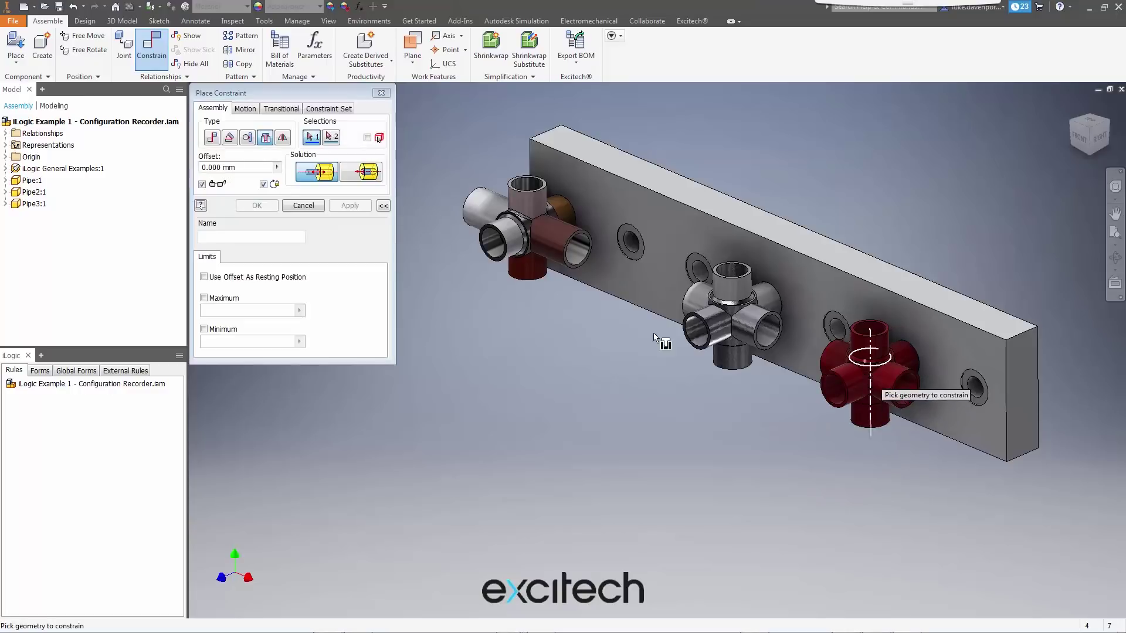
{"action": "key", "text": "Escape"}
Copy the red Pipe3 fitting and paste three more instances into the empty space in front of the block
{"action": "left_click", "coordinate": [843, 371]}
{"action": "key", "text": "ctrl+c"}
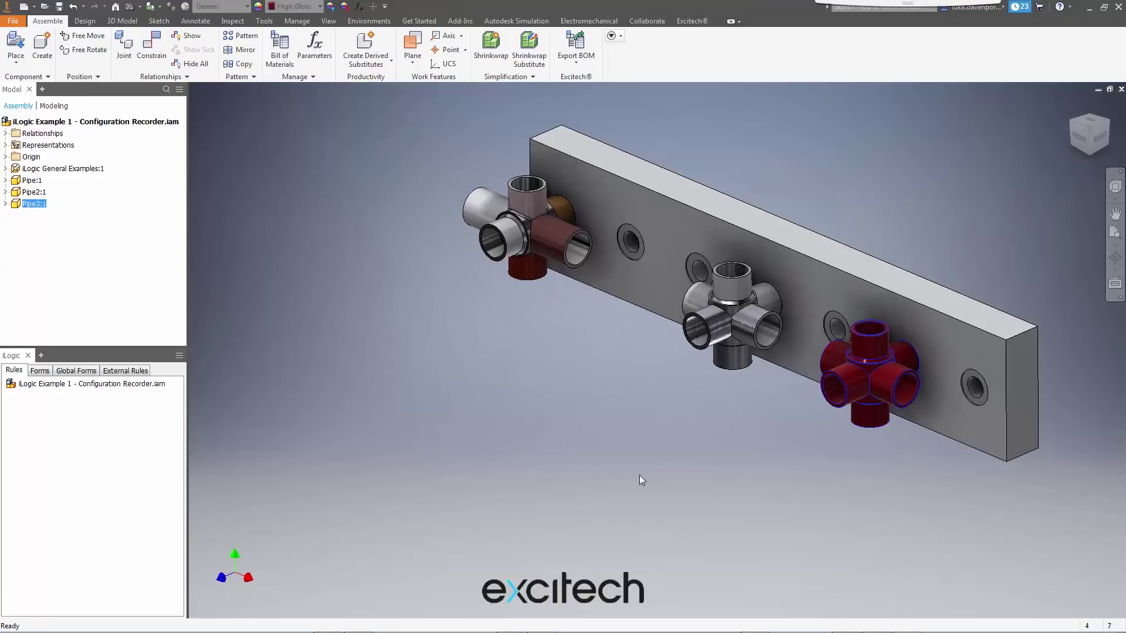
{"action": "key", "text": "ctrl+v"}
{"action": "left_click", "coordinate": [639, 474]}
{"action": "key", "text": "ctrl+v"}
{"action": "left_click", "coordinate": [491, 471]}
{"action": "key", "text": "ctrl+v"}
{"action": "left_click", "coordinate": [364, 437]}
Apply an Insert constraint joining the nearest red copy's rear outlet to the front outlet of the block-mounted red pipe
{"action": "key", "text": "c"}
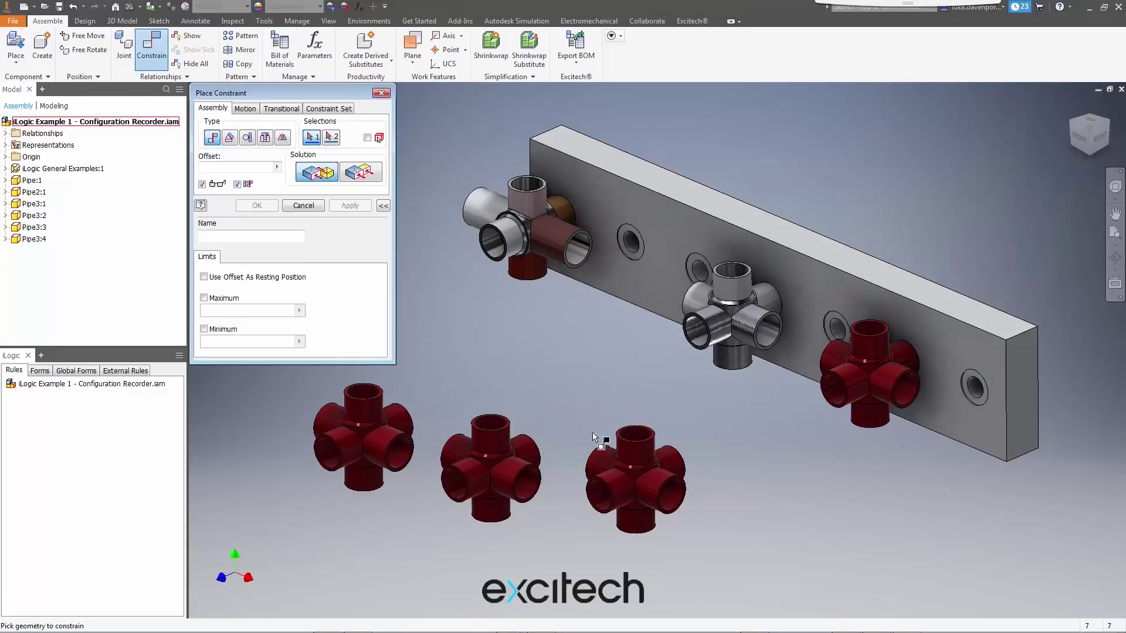
{"action": "left_click", "coordinate": [265, 137]}
{"action": "left_click", "coordinate": [682, 463]}
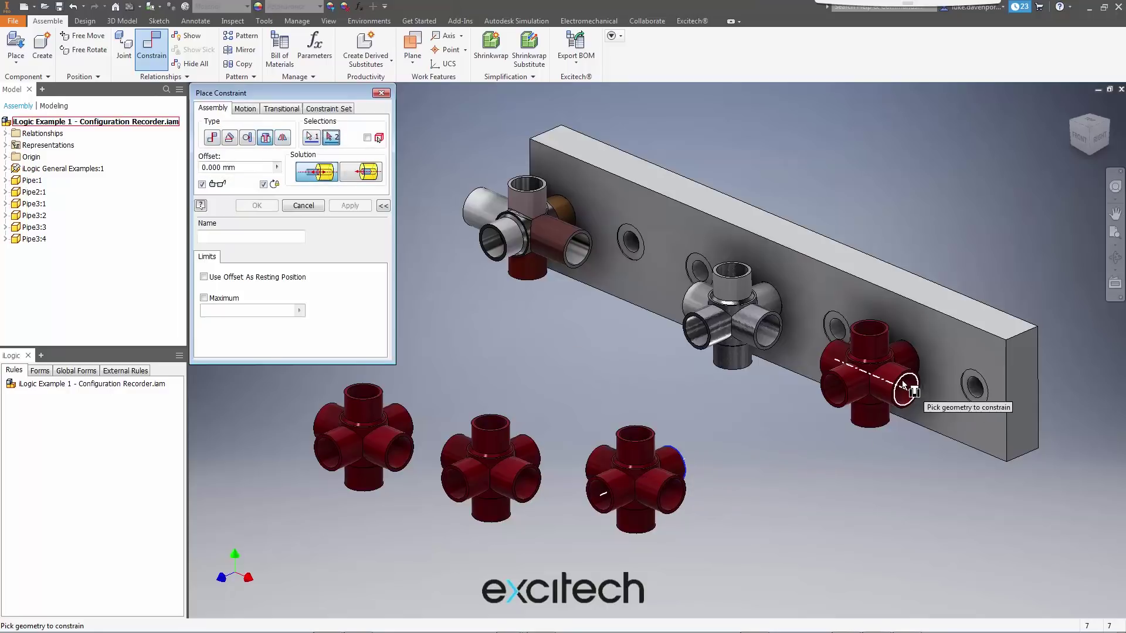
{"action": "left_click", "coordinate": [855, 380]}
{"action": "right_click", "coordinate": [655, 389]}
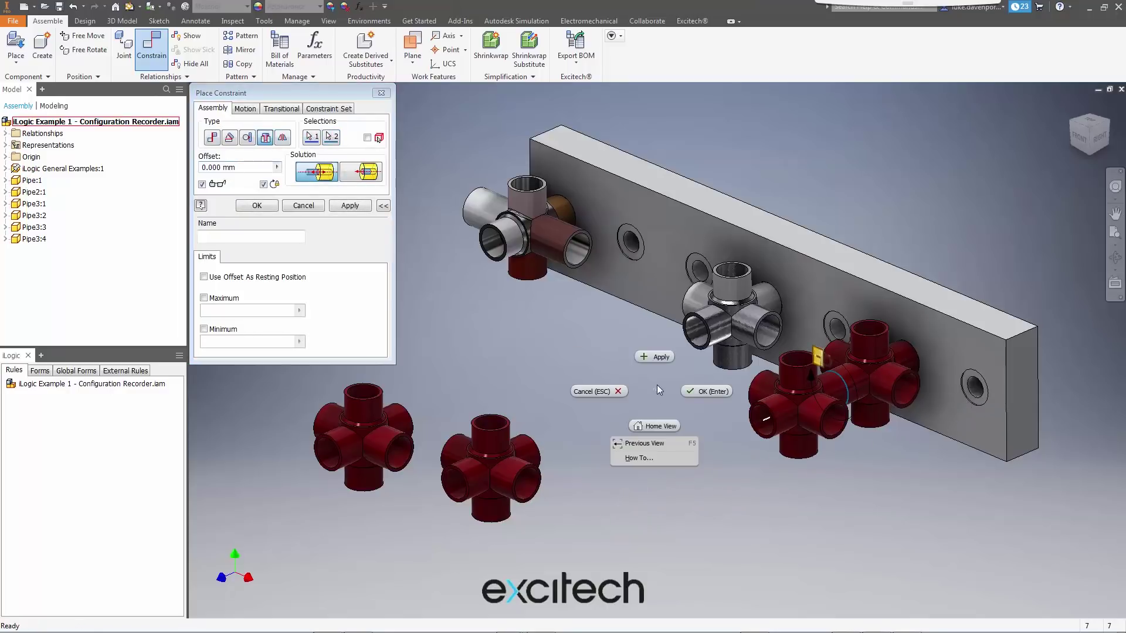
{"action": "left_click", "coordinate": [655, 357]}
Apply an Insert constraint joining the middle red copy's rear outlet to the front outlet of the last chained pipe
{"action": "left_click", "coordinate": [512, 449]}
{"action": "left_click", "coordinate": [741, 403]}
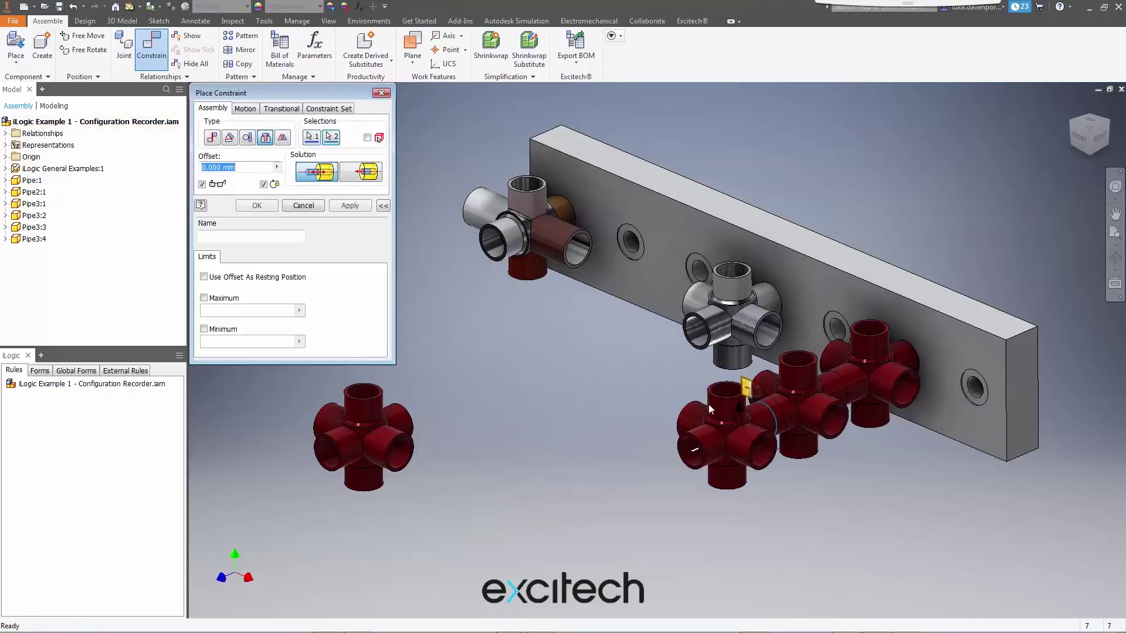
{"action": "right_click", "coordinate": [677, 411]}
{"action": "left_click", "coordinate": [680, 377]}
Join the remaining red copy to the front end of the red chain with an Insert constraint and finish constraining
{"action": "left_click", "coordinate": [414, 418]}
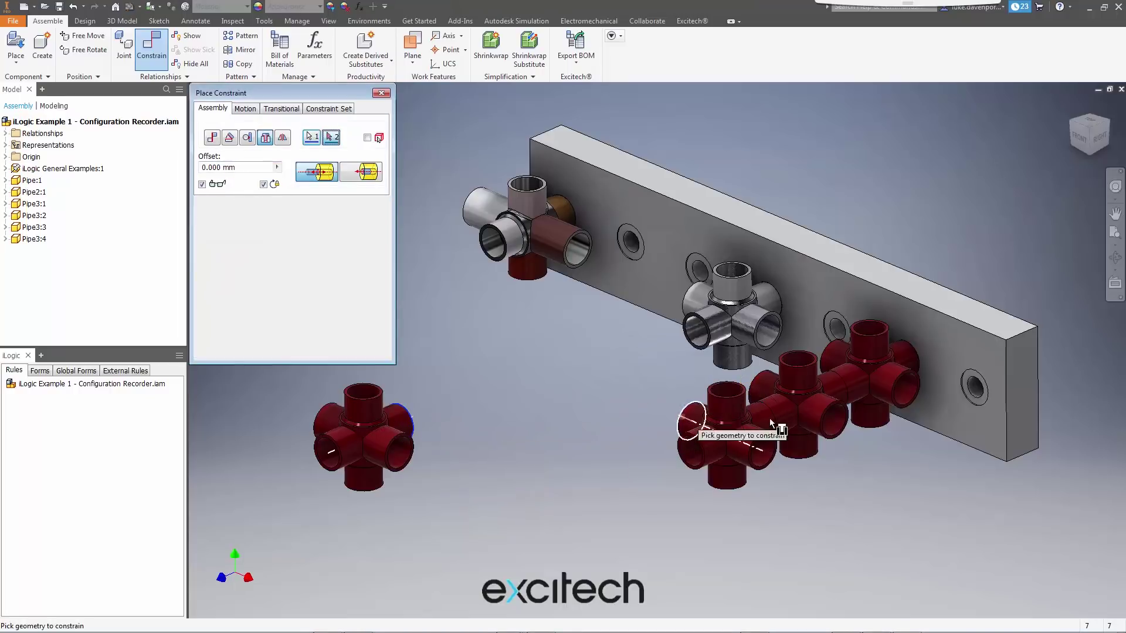
{"action": "left_click", "coordinate": [706, 433]}
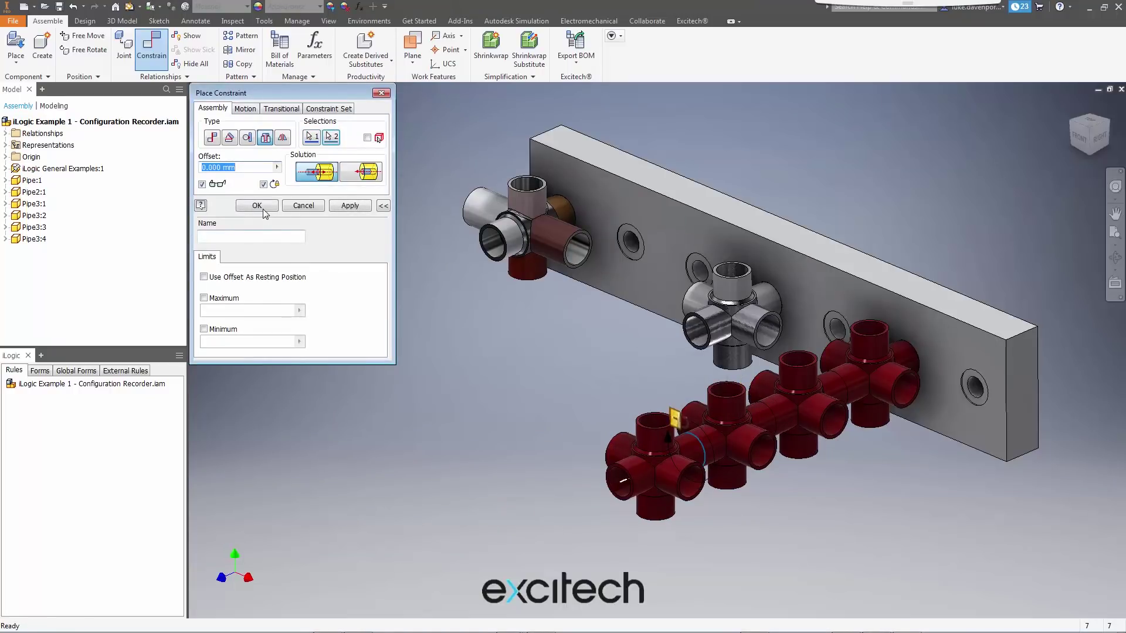
{"action": "left_click", "coordinate": [257, 205]}
{"action": "middle_click_drag", "start_coordinate": [448, 365], "coordinate": [410, 393]}
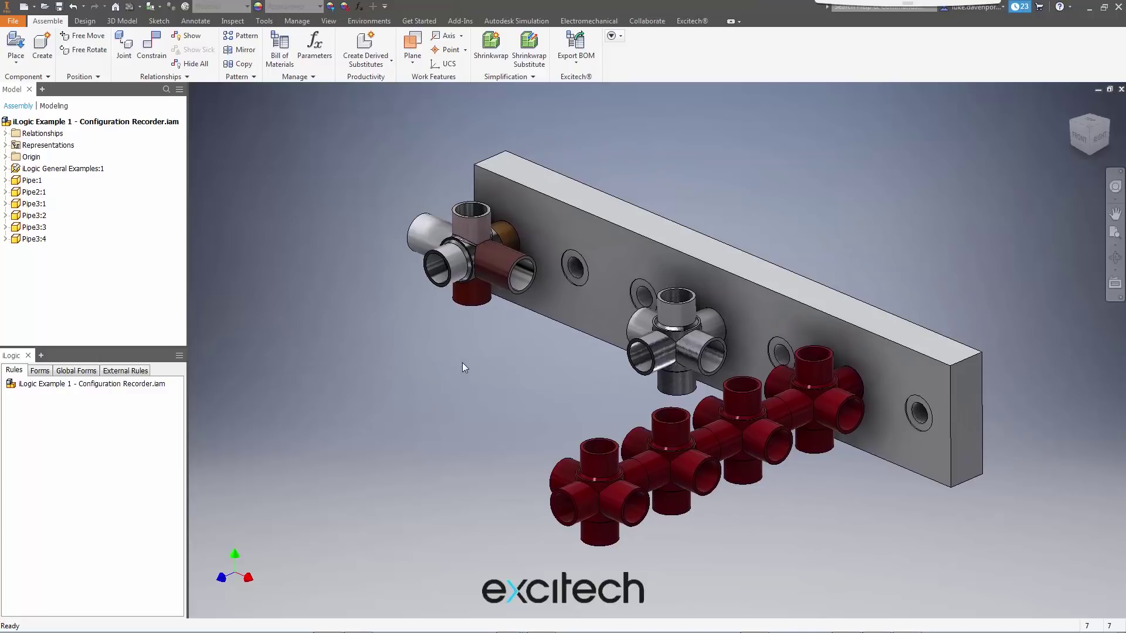
{"action": "middle_click_drag", "start_coordinate": [454, 352], "coordinate": [463, 339]}
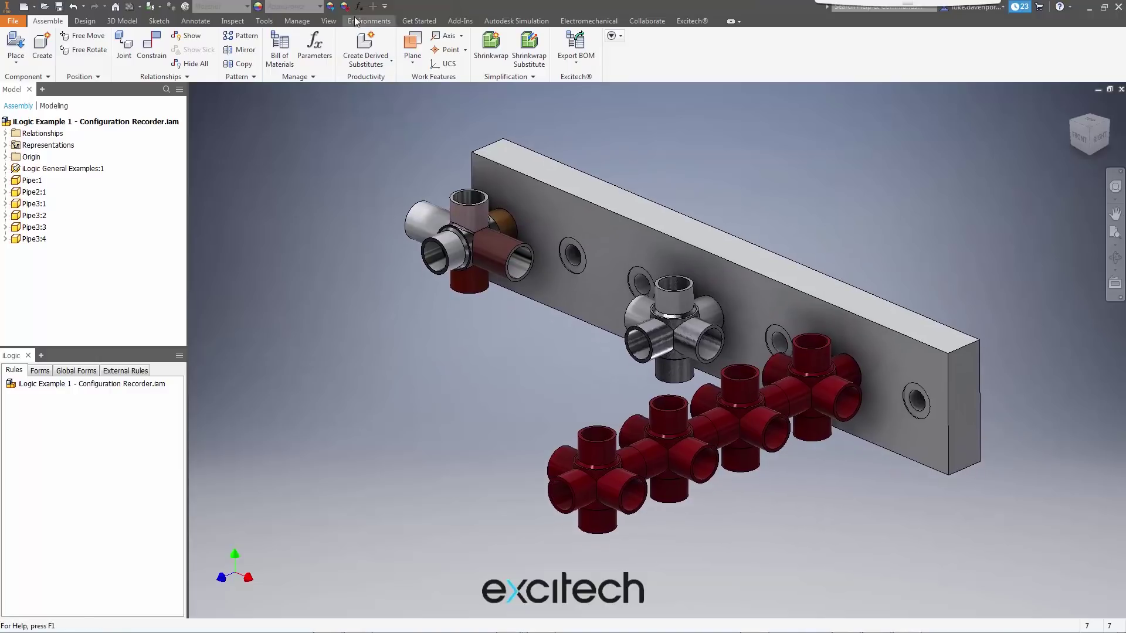
{"action": "middle_click_drag", "start_coordinate": [394, 354], "coordinate": [408, 355]}
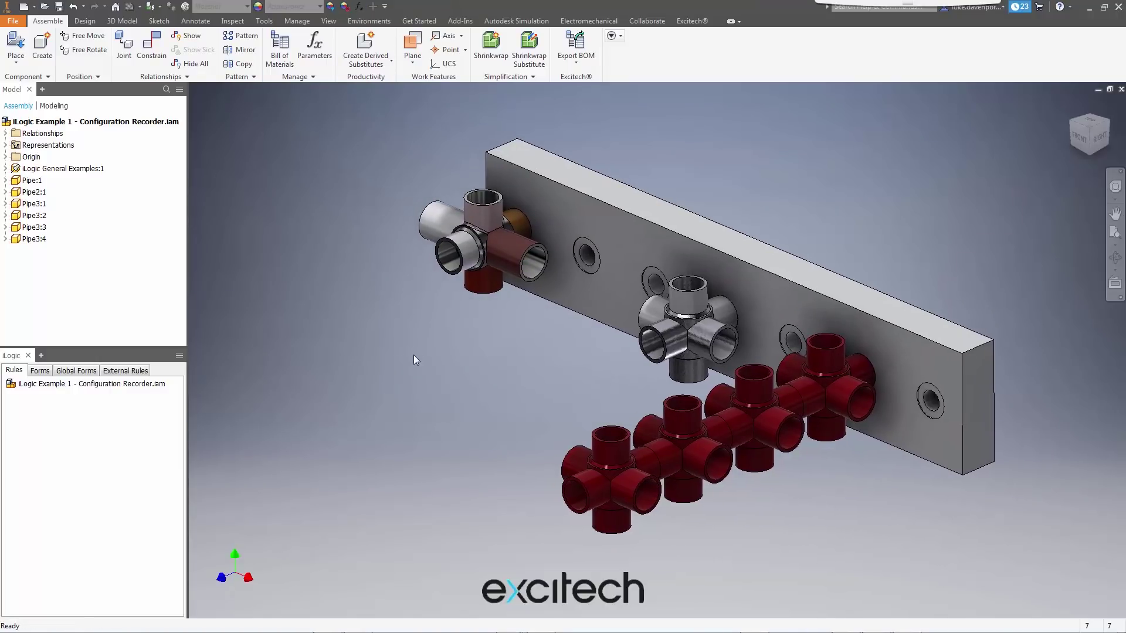
Add a text user parameter named Option to the assembly and set its value to A
{"action": "left_click", "coordinate": [359, 7]}
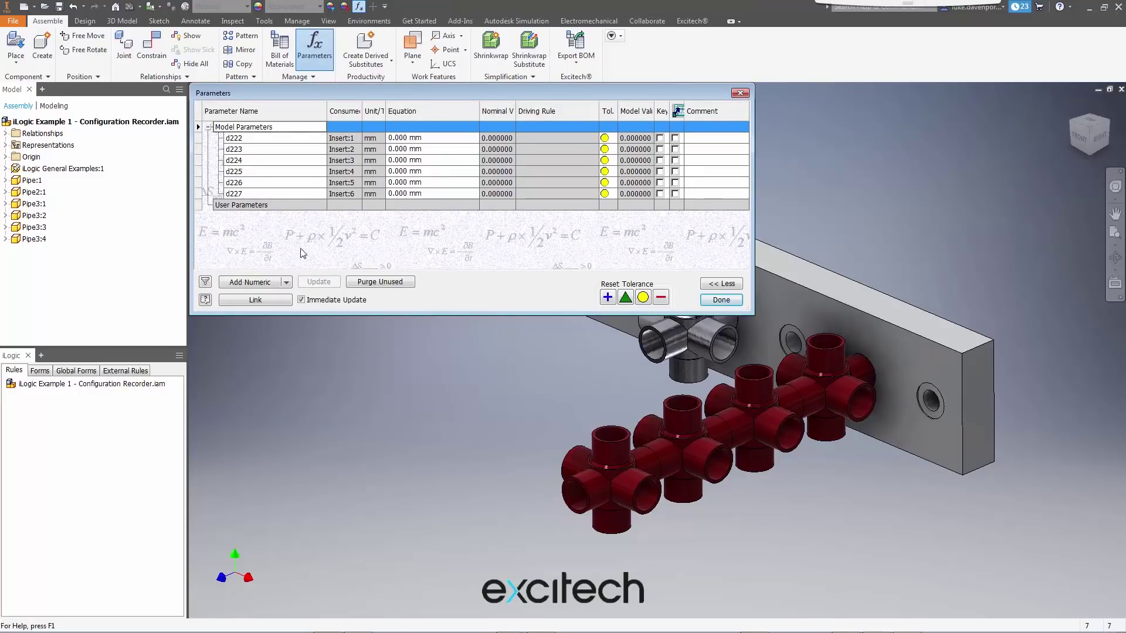
{"action": "left_click", "coordinate": [287, 282]}
{"action": "left_click", "coordinate": [269, 311]}
{"action": "type", "text": "Optio"}
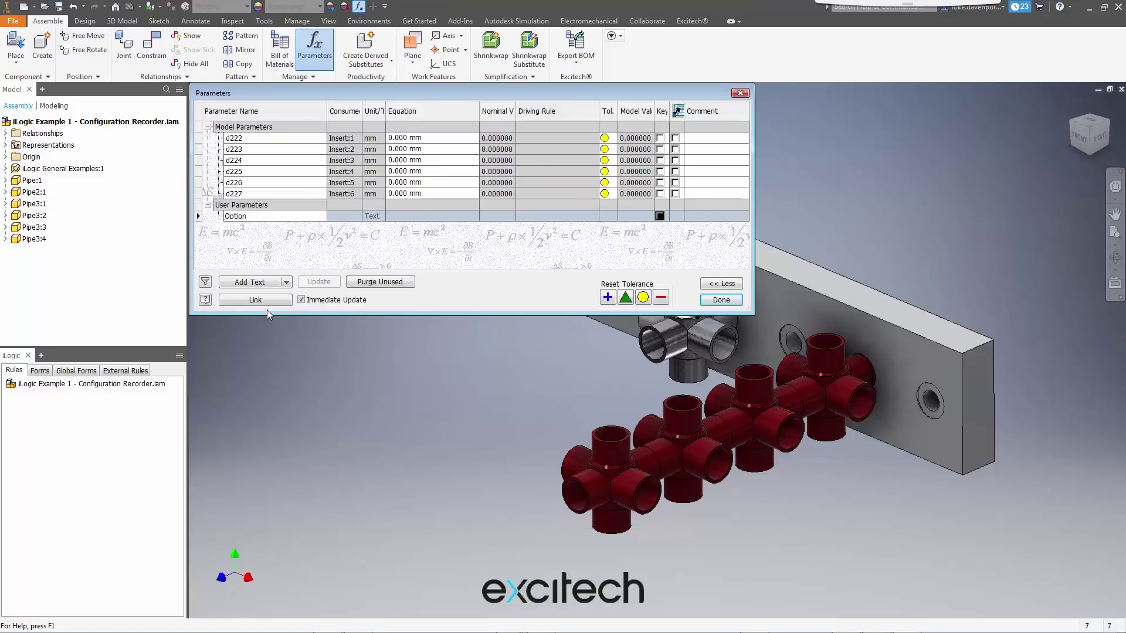
{"action": "type", "text": "n"}
{"action": "key", "text": "Return"}
{"action": "left_click", "coordinate": [430, 215]}
{"action": "type", "text": "A"}
Make the Option parameter multi-value by adding B and C to its list of values
{"action": "right_click", "coordinate": [403, 220]}
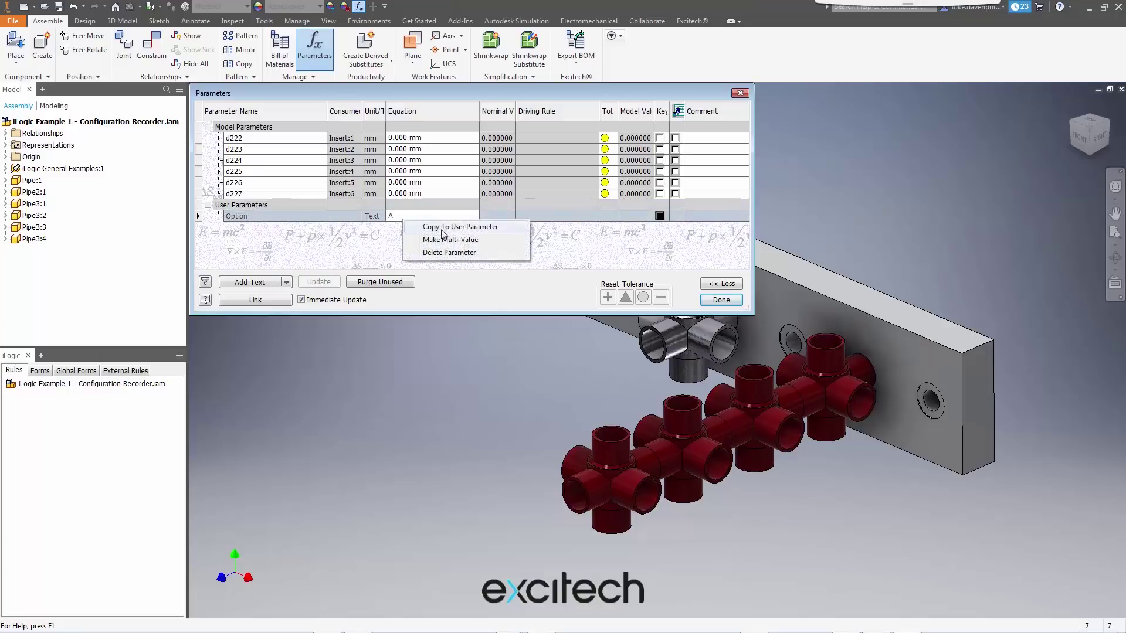
{"action": "left_click", "coordinate": [443, 239]}
{"action": "type", "text": "B"}
{"action": "key", "text": "Return"}
{"action": "type", "text": "C"}
{"action": "left_click", "coordinate": [654, 255]}
{"action": "left_click", "coordinate": [600, 394]}
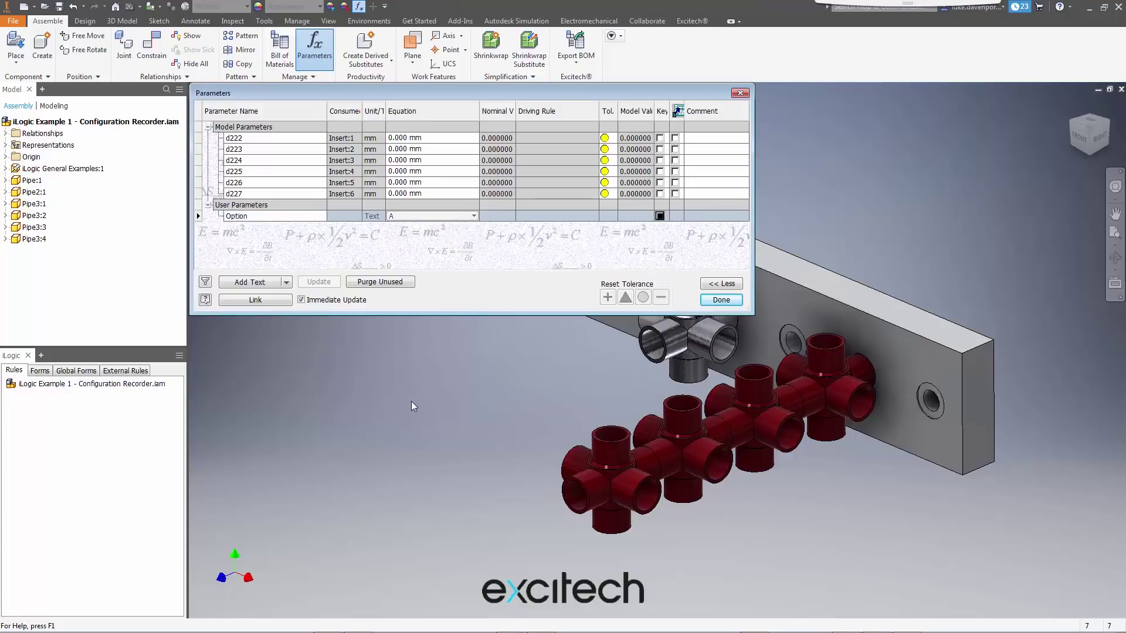
Set the Option parameter to B, finish editing the parameters, and save the assembly with its dependents
{"action": "left_click", "coordinate": [473, 216]}
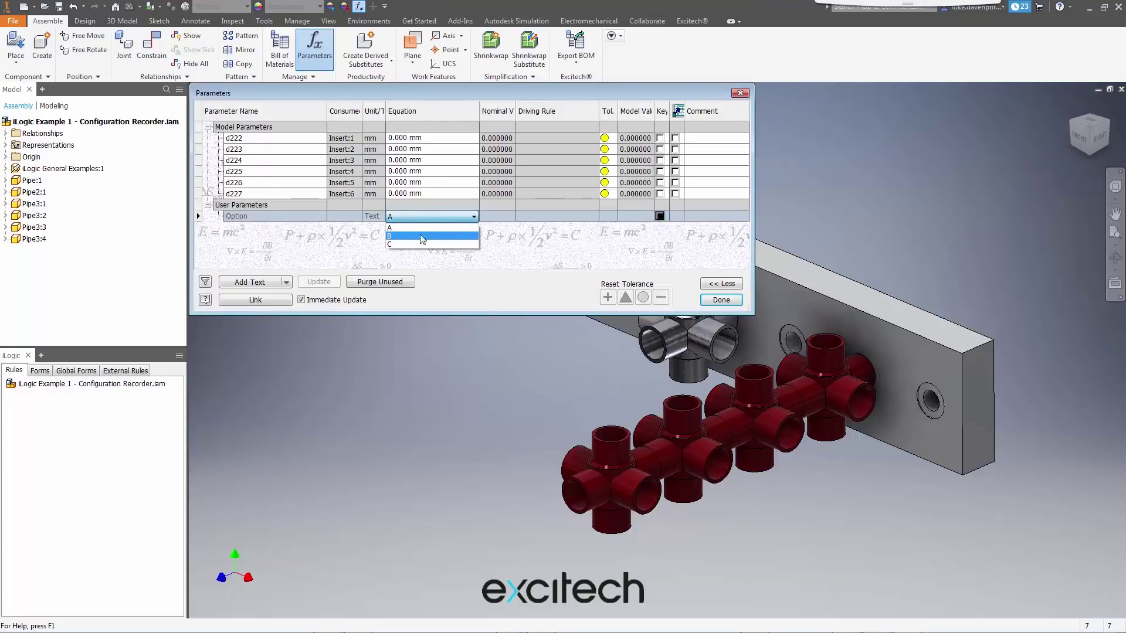
{"action": "scroll", "coordinate": [420, 241], "scroll_direction": "down", "scroll_amount": 2}
{"action": "left_click", "coordinate": [418, 236]}
{"action": "left_click", "coordinate": [721, 299]}
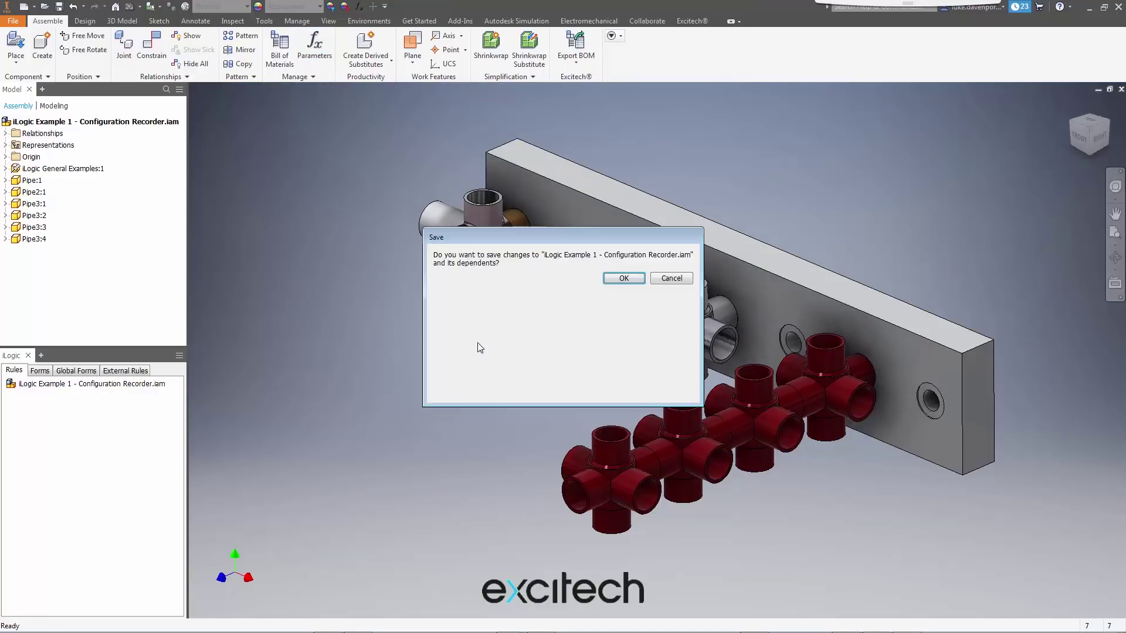
{"action": "left_click", "coordinate": [640, 279]}
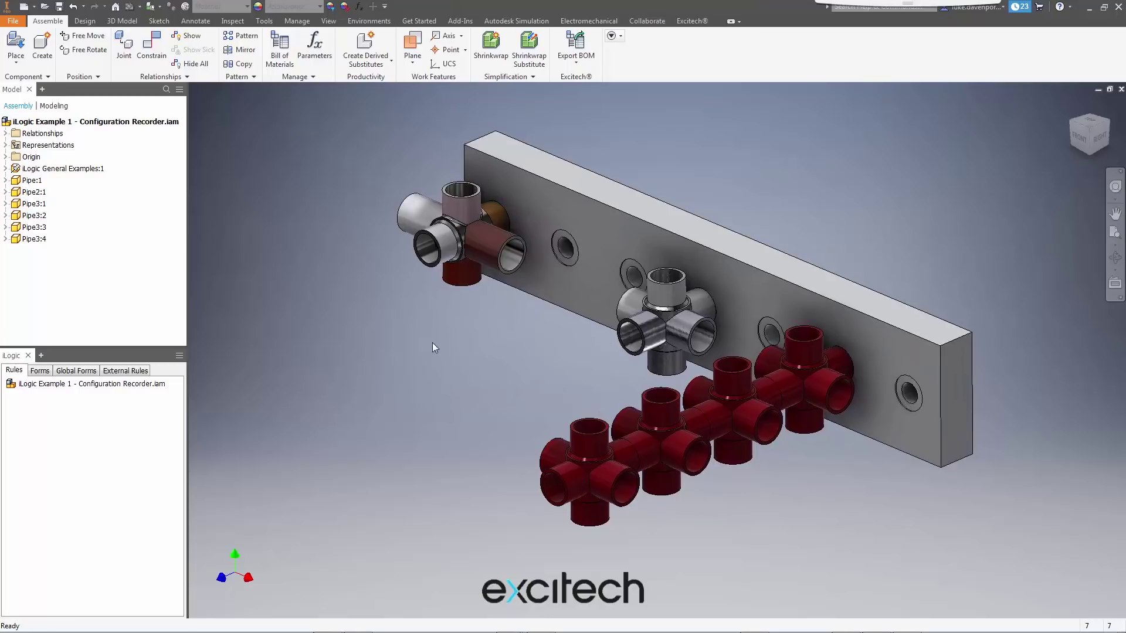
Add a new iLogic rule named Options to the assembly
{"action": "right_click", "coordinate": [44, 407]}
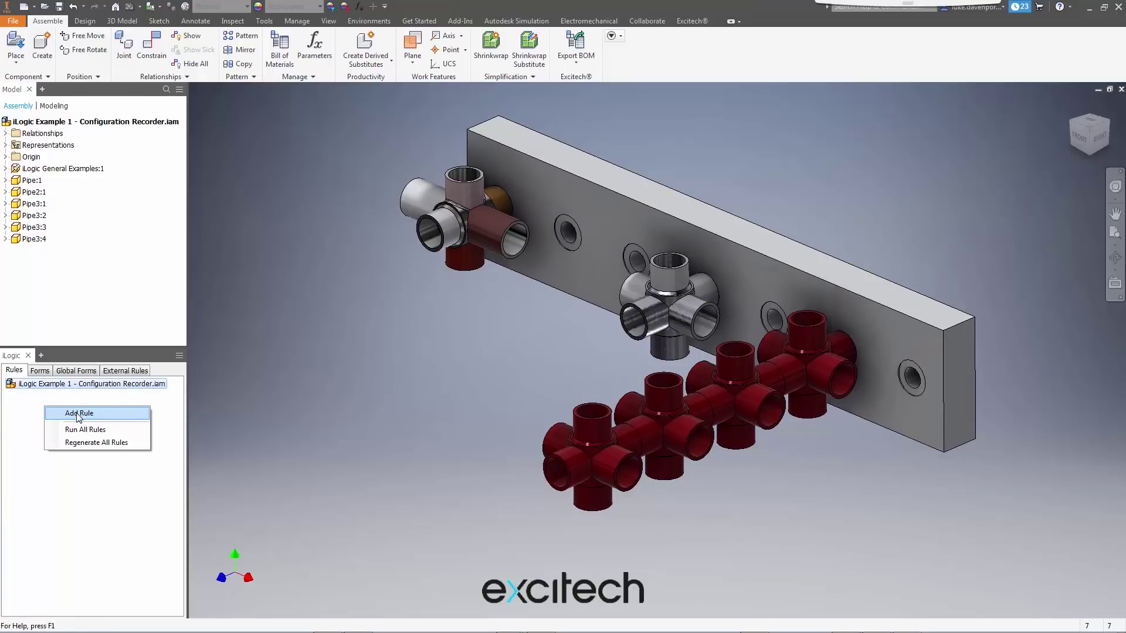
{"action": "left_click", "coordinate": [86, 417]}
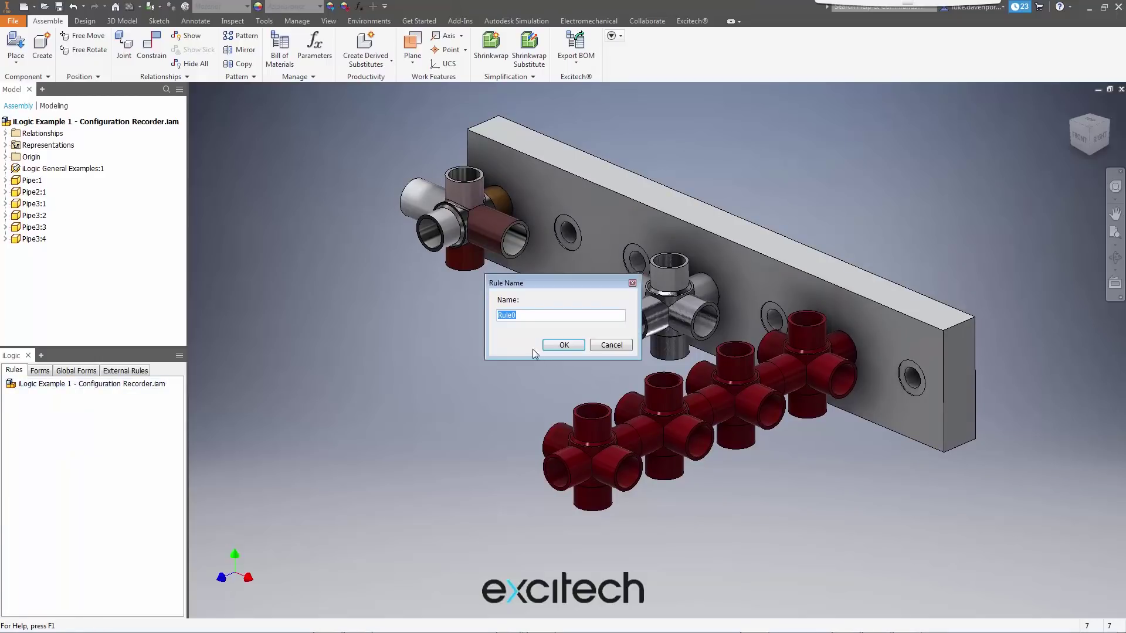
{"action": "type", "text": "Options"}
{"action": "left_click", "coordinate": [563, 346]}
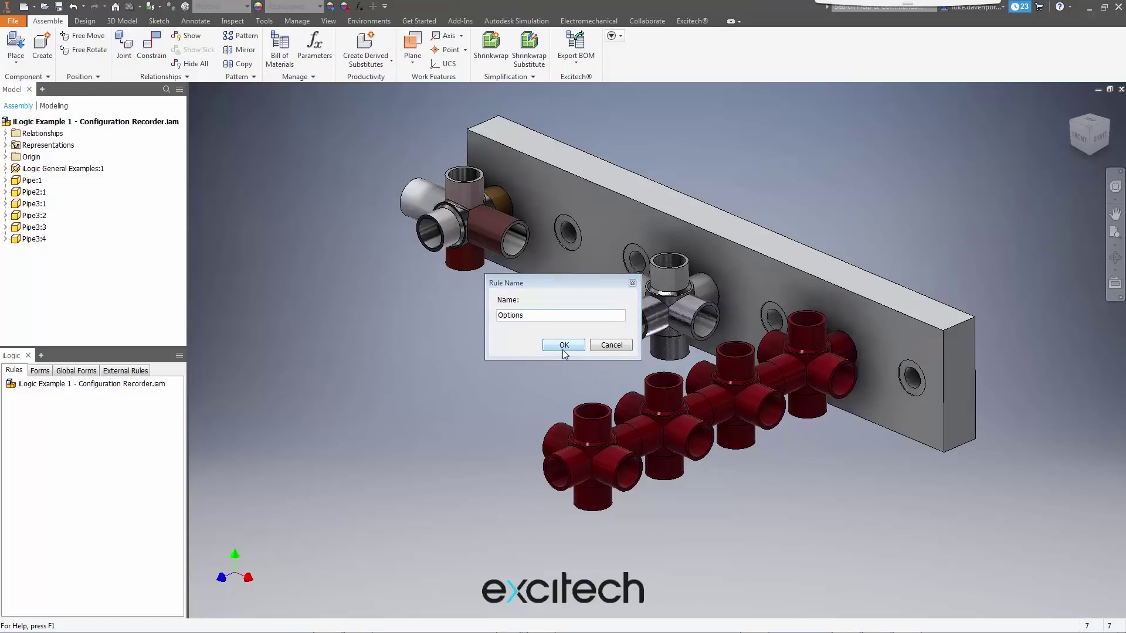
{"action": "key", "text": "Return"}
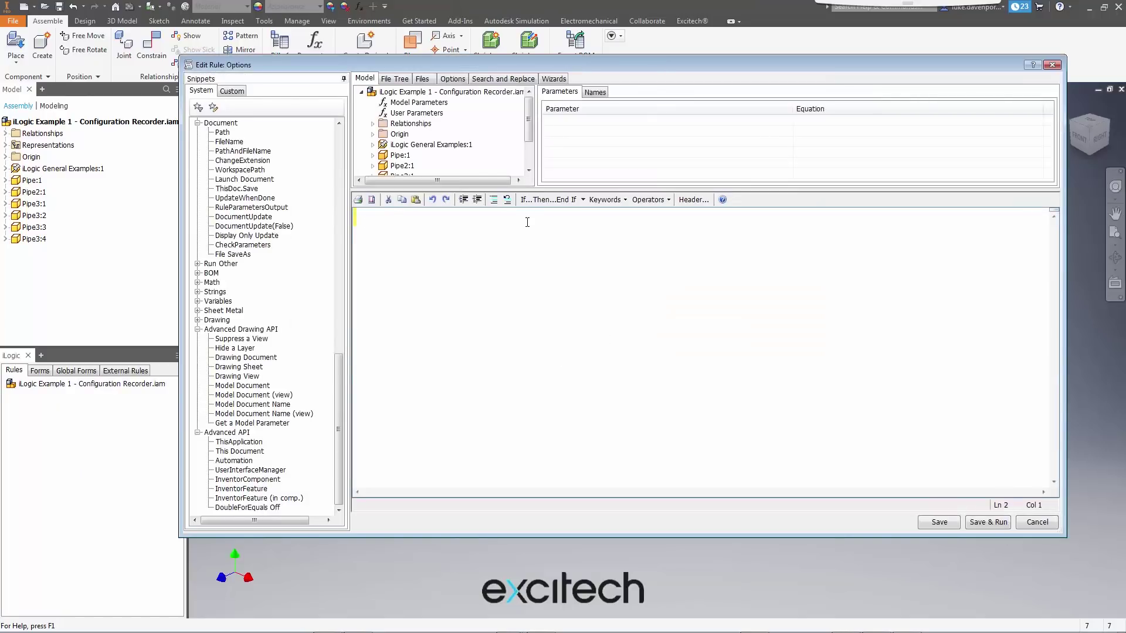
Insert the Manage Components snippet from the iLogic Assemblies/Components group into the Options rule
{"action": "left_click_drag", "start_coordinate": [340, 368], "coordinate": [355, 165]}
{"action": "mouse_move", "coordinate": [238, 210]}
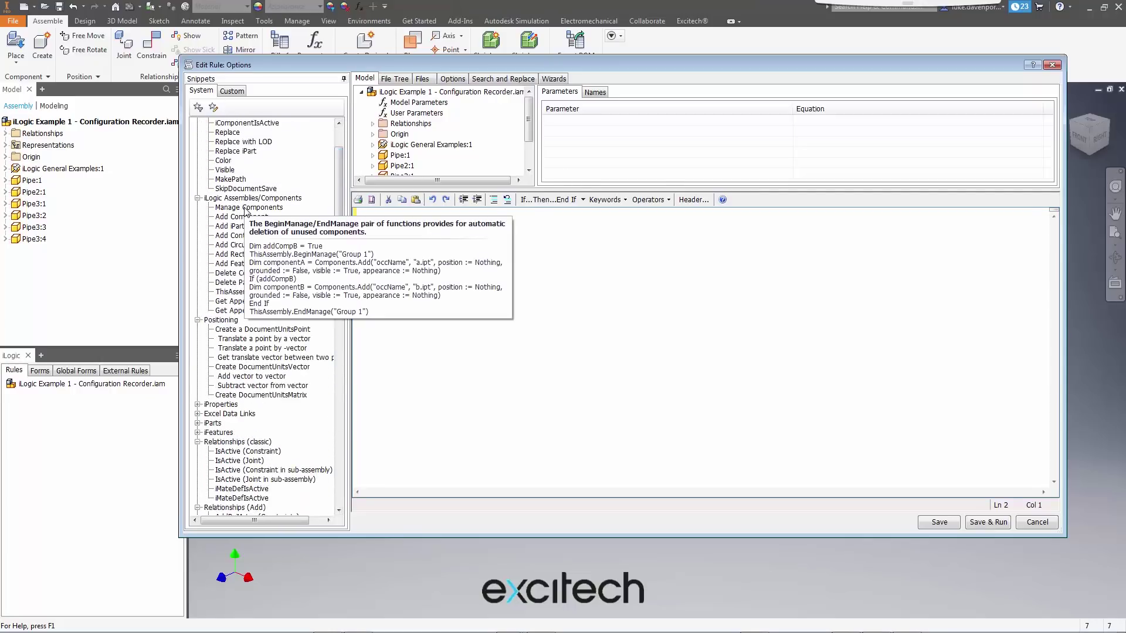
{"action": "double_click", "coordinate": [246, 209]}
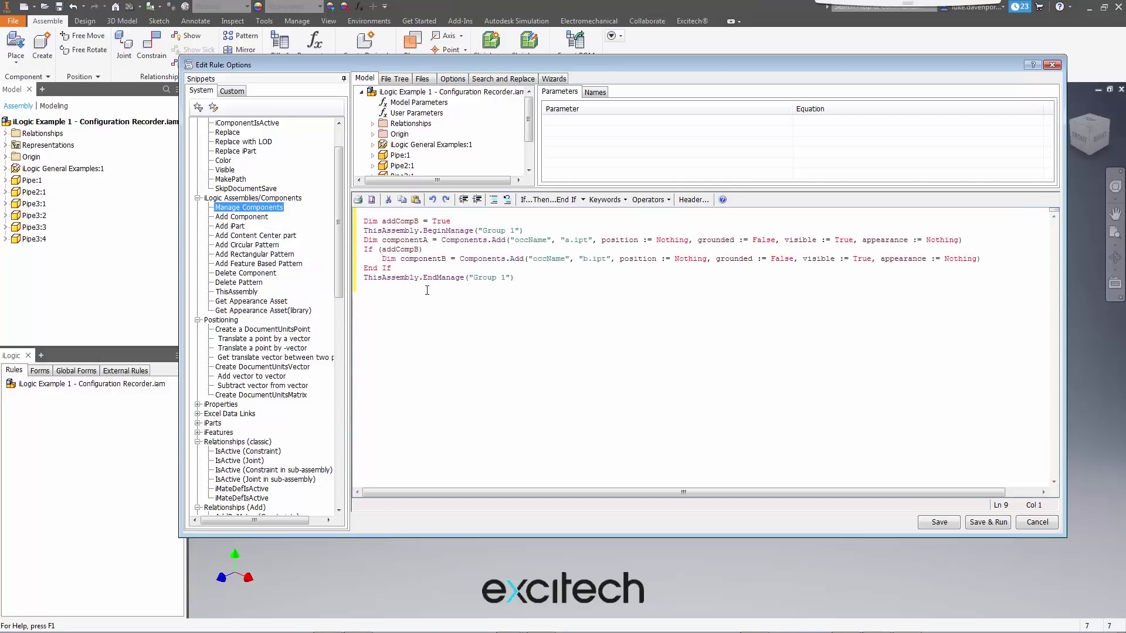
Remove the addCompB declaration, component lines and If block from the snippet, leaving blank lines between BeginManage and EndManage
{"action": "left_click_drag", "start_coordinate": [401, 268], "coordinate": [347, 236]}
{"action": "key", "text": "Delete"}
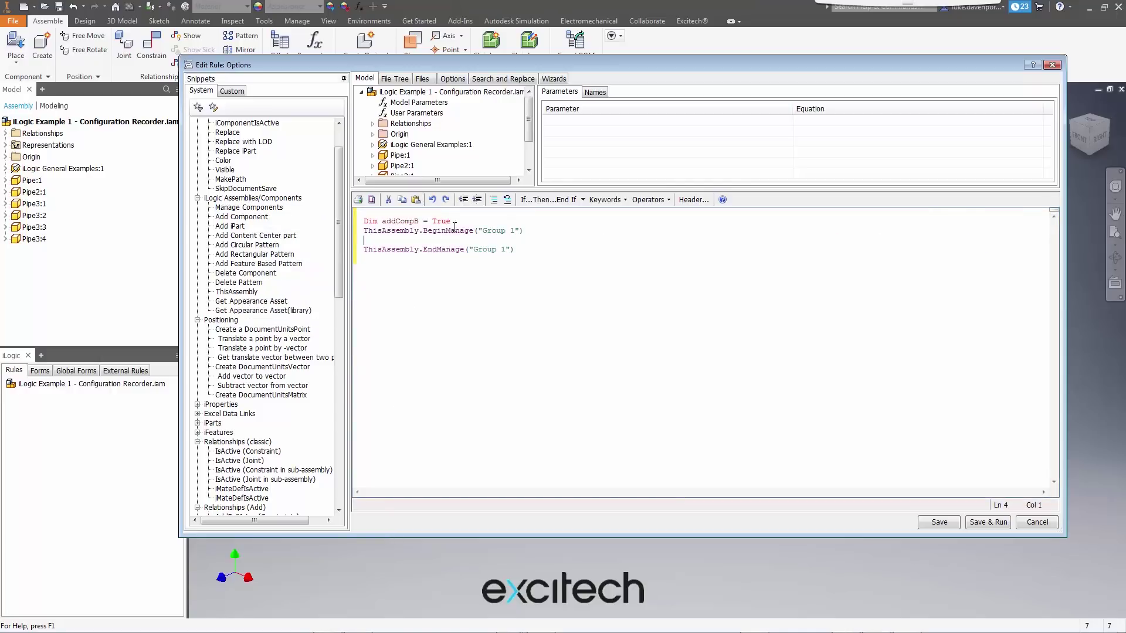
{"action": "left_click_drag", "start_coordinate": [460, 222], "coordinate": [364, 222]}
{"action": "key", "text": "ctrl+x"}
{"action": "left_click", "coordinate": [397, 238]}
{"action": "key", "text": "Return"}
{"action": "key", "text": "Return"}
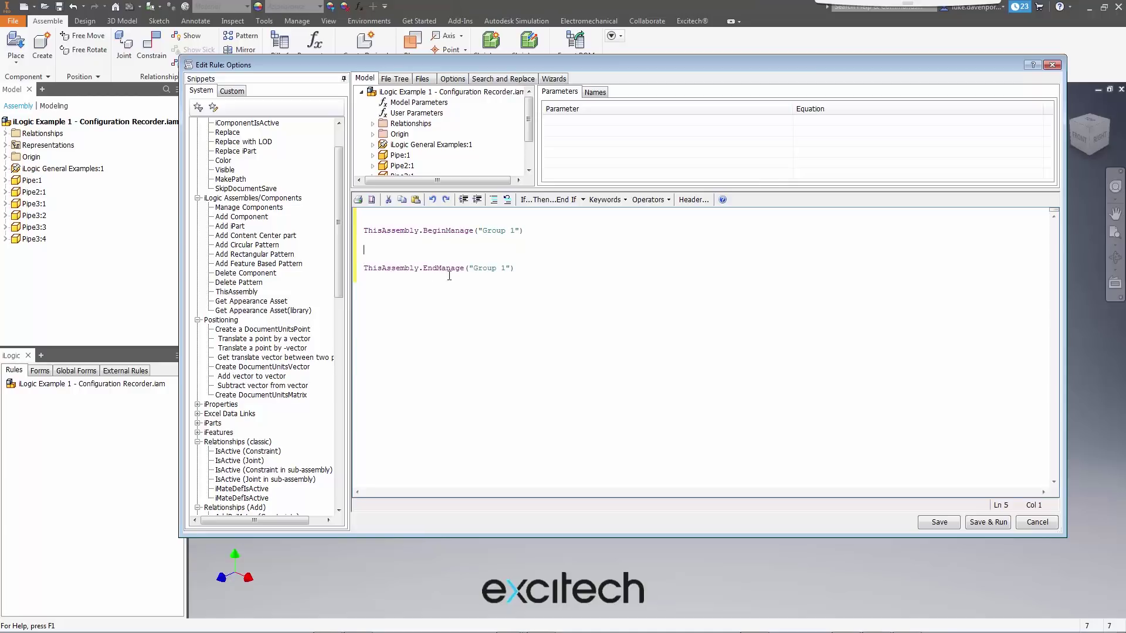
Capture the current state of Pipe:1 through Pipe3:4 with Components Constraints.Add between the rule's BeginManage and EndManage lines
{"action": "scroll", "coordinate": [533, 130], "scroll_direction": "down", "scroll_amount": 1}
{"action": "left_click", "coordinate": [400, 134]}
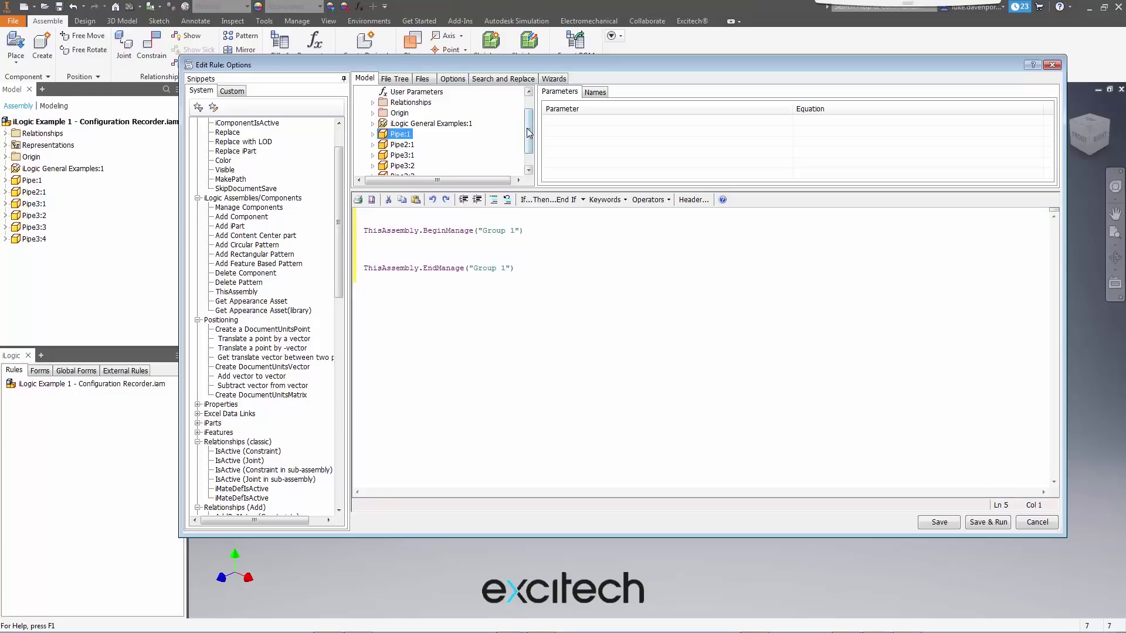
{"action": "scroll", "coordinate": [527, 146], "scroll_direction": "down", "scroll_amount": 1}
{"action": "left_click", "coordinate": [402, 167], "text": "shift"}
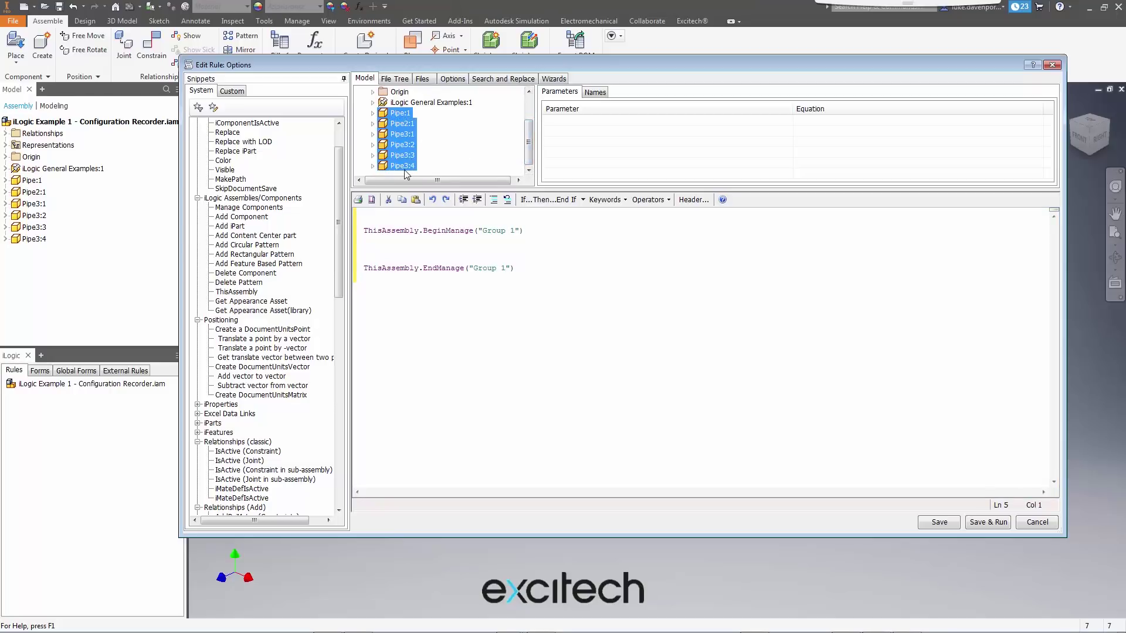
{"action": "right_click", "coordinate": [402, 168]}
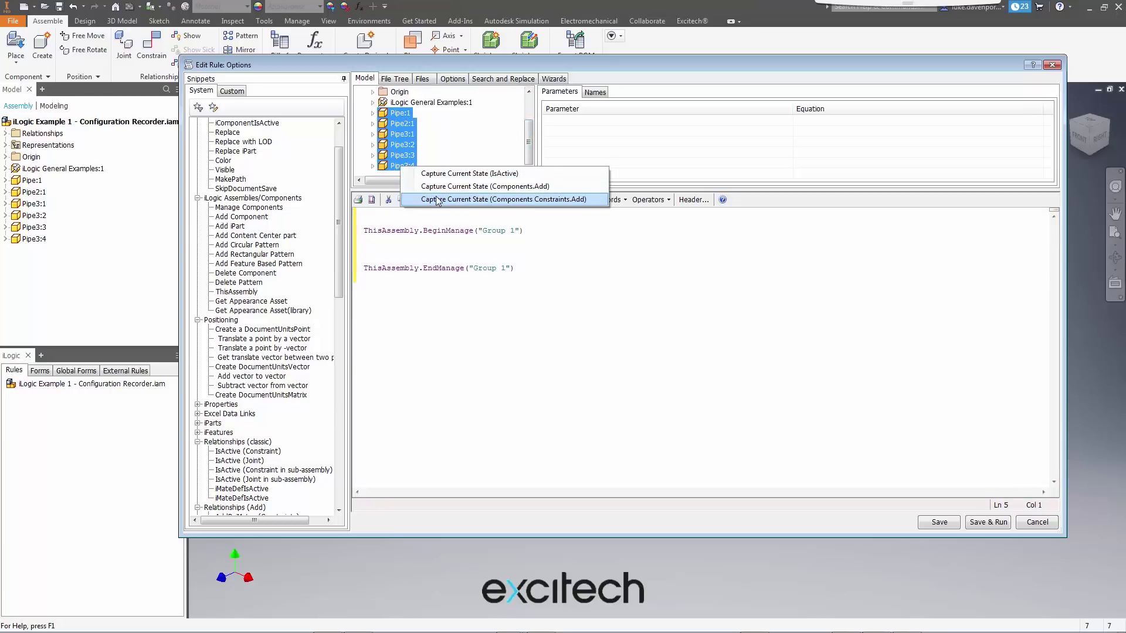
{"action": "left_click", "coordinate": [530, 200]}
{"action": "scroll", "coordinate": [703, 355], "scroll_direction": "up", "scroll_amount": 1}
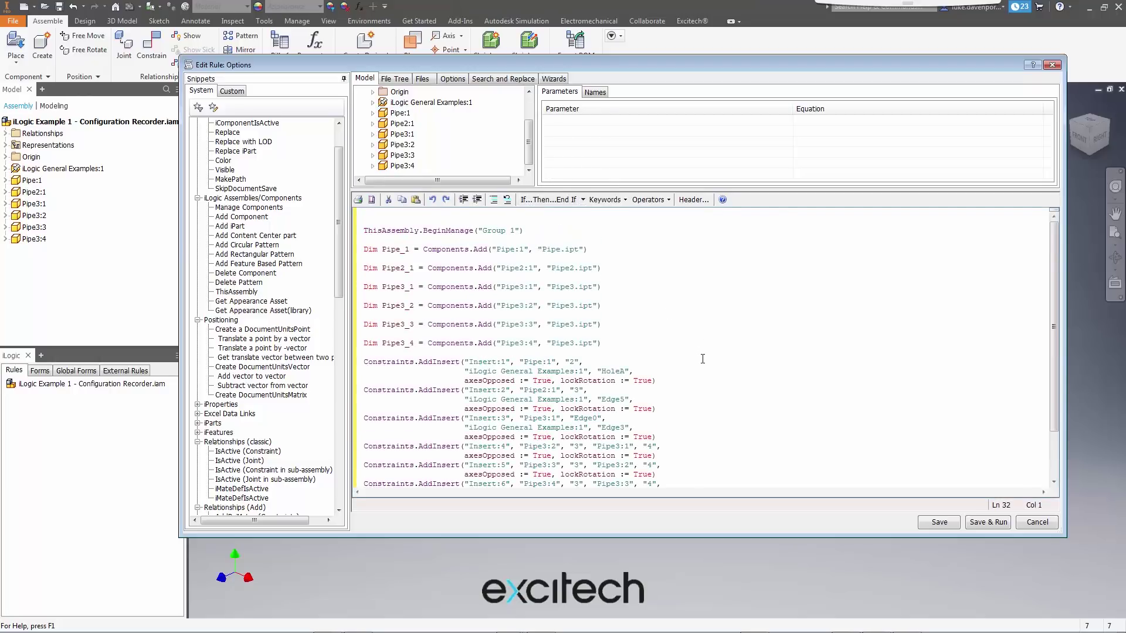
Insert the condition If Option = "A" Then above the captured component lines in the Options rule
{"action": "left_click", "coordinate": [407, 240]}
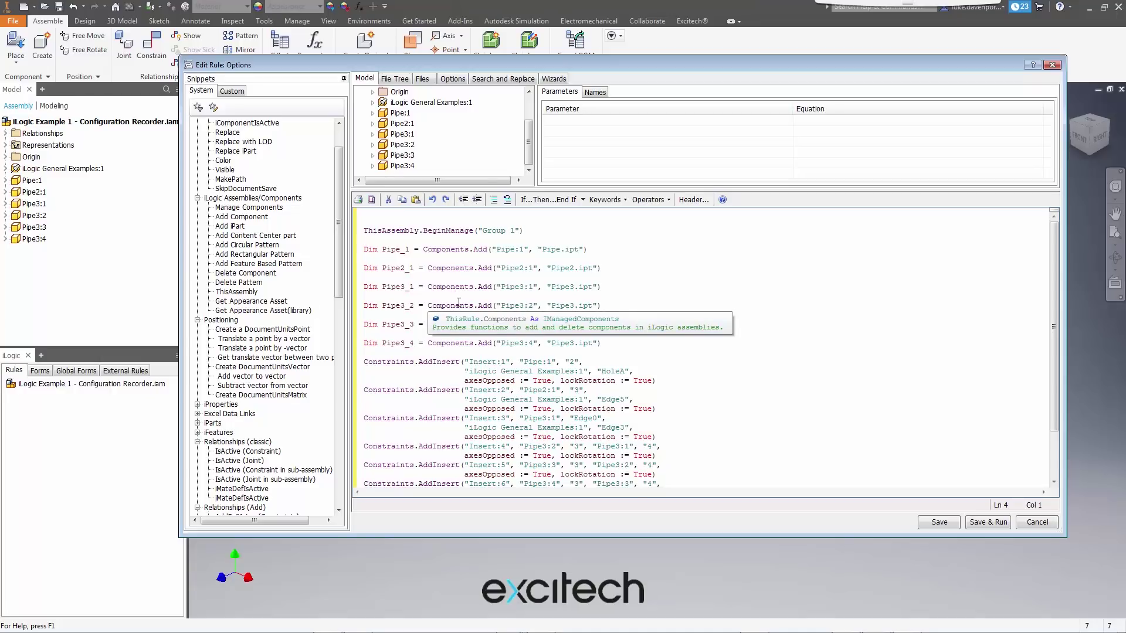
{"action": "left_click_drag", "start_coordinate": [1057, 237], "coordinate": [1056, 323]}
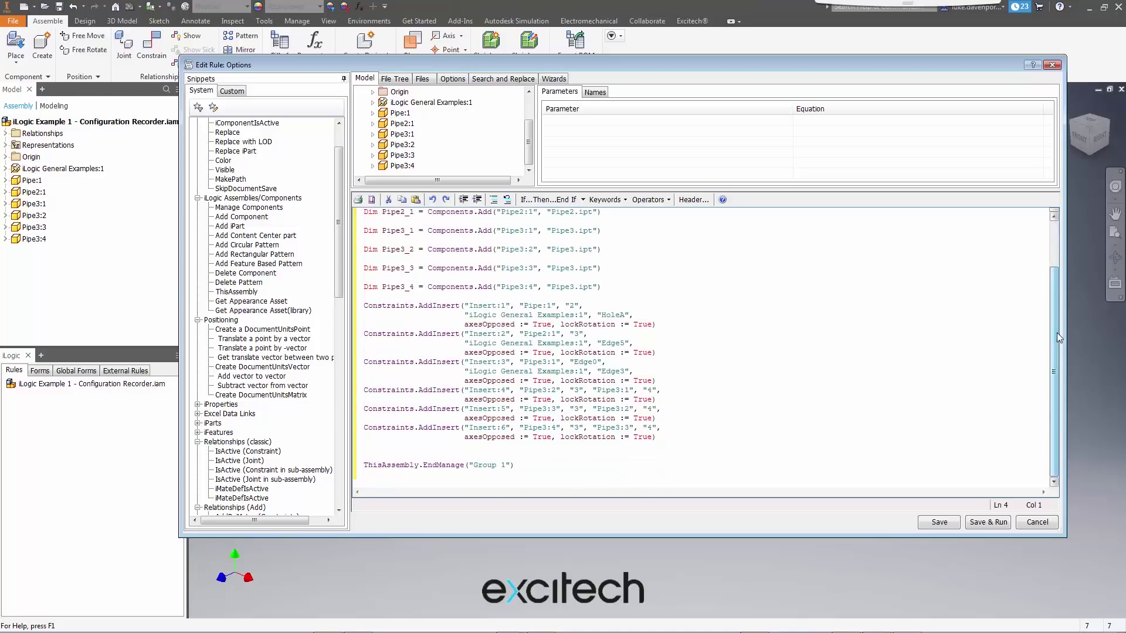
{"action": "scroll", "coordinate": [1046, 328], "scroll_direction": "up", "scroll_amount": 2}
{"action": "key", "text": "Return"}
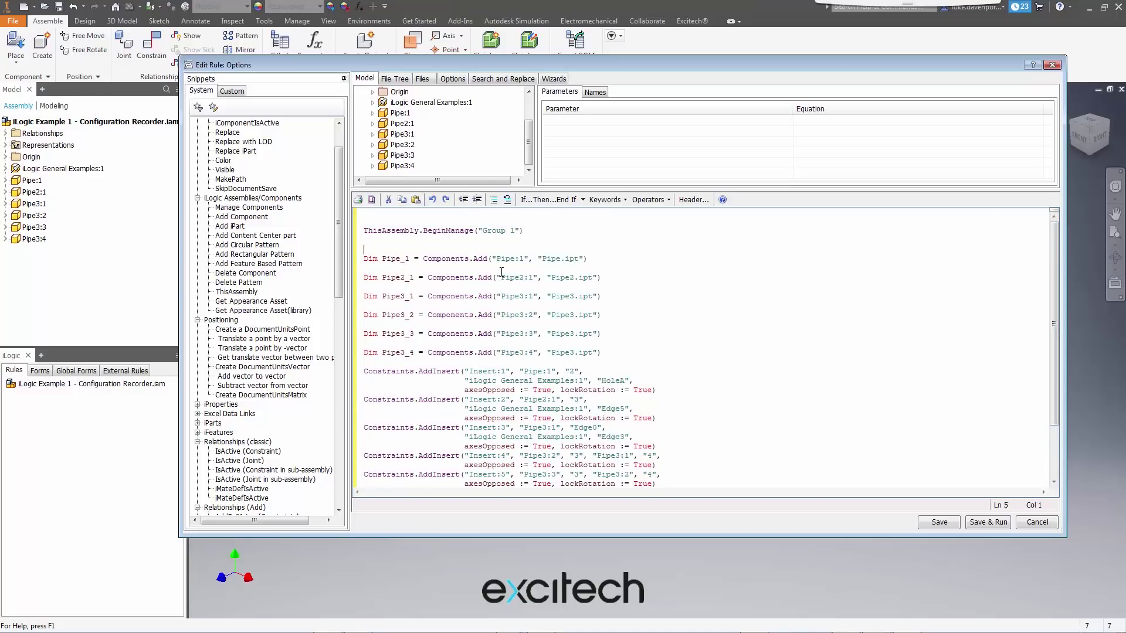
{"action": "type", "text": "If Option = \"A\" Then"}
Add an empty Else If Option = "B" Then branch and End If below the captured constraints, and save and run the rule
{"action": "scroll", "coordinate": [554, 275], "scroll_direction": "down", "scroll_amount": 2}
{"action": "left_click", "coordinate": [402, 448]}
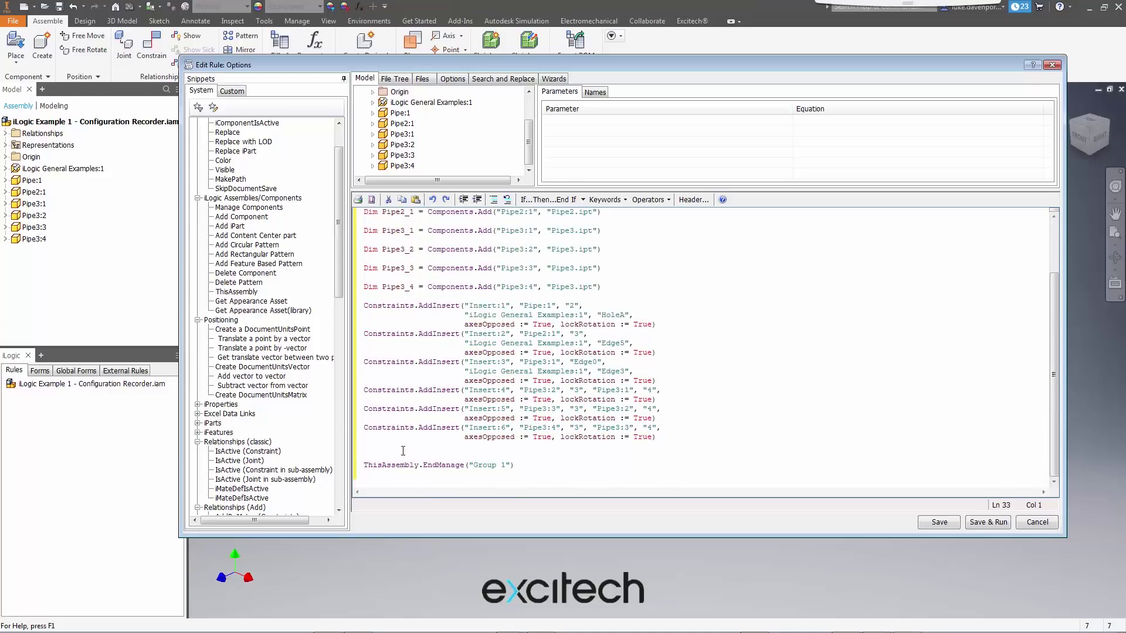
{"action": "type", "text": "Else If Option = \"B\" Then"}
{"action": "key", "text": "Return"}
{"action": "key", "text": "Return"}
{"action": "type", "text": "End If"}
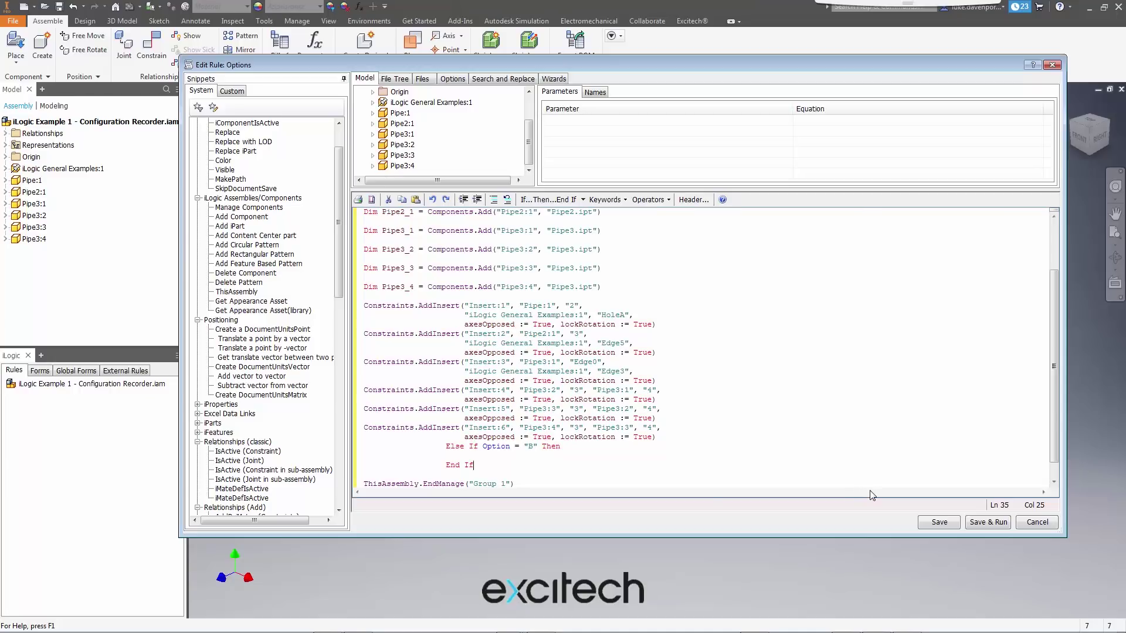
{"action": "left_click", "coordinate": [977, 522]}
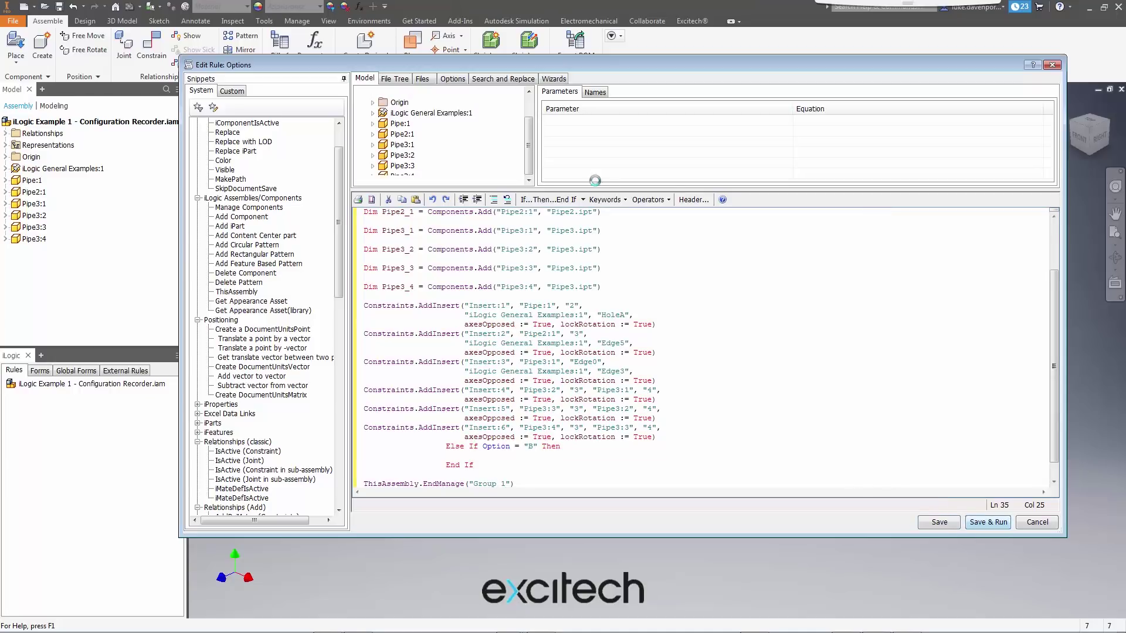
Delete all the pipe components, Pipe:1 through Pipe3:4, from the assembly
{"action": "left_click_drag", "start_coordinate": [430, 284], "coordinate": [429, 285]}
{"action": "left_click", "coordinate": [33, 239]}
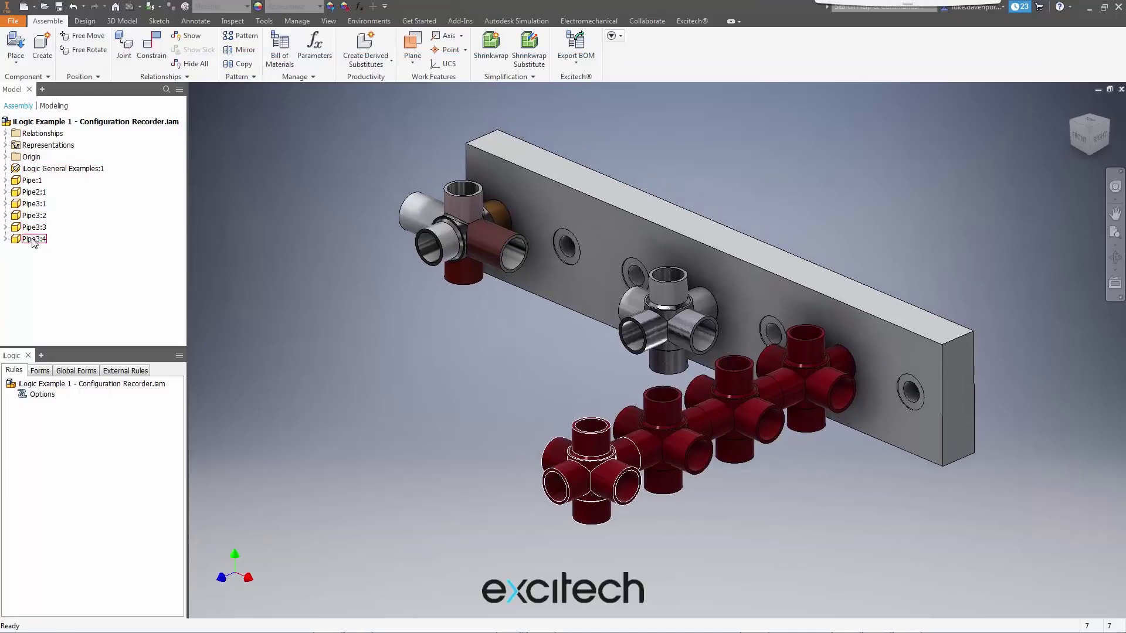
{"action": "left_click", "coordinate": [33, 182], "text": "shift"}
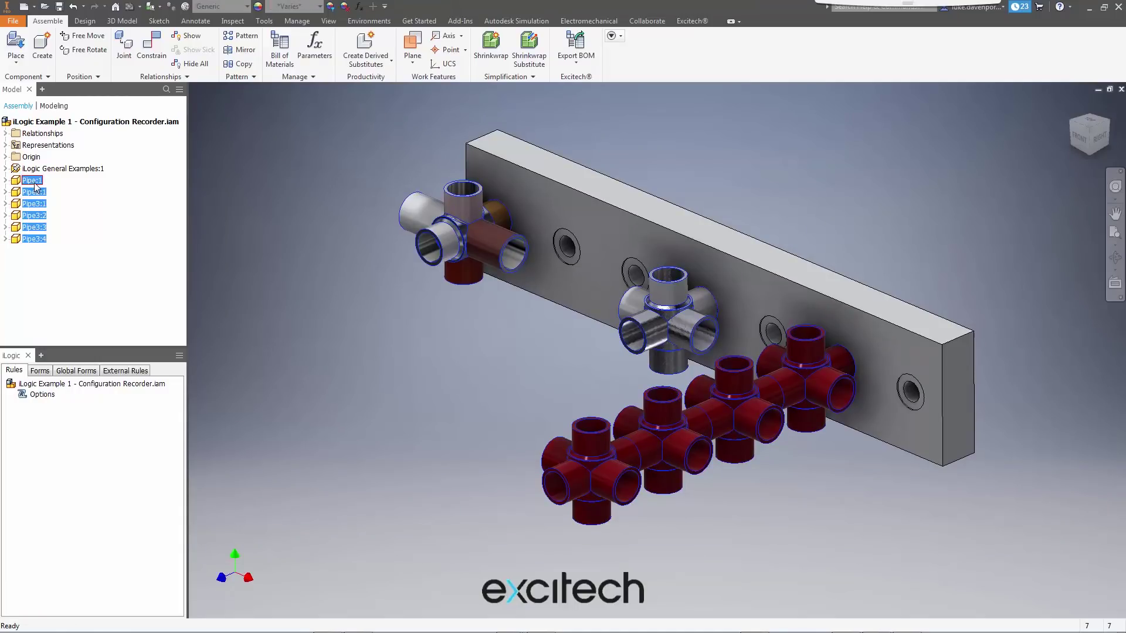
{"action": "right_click", "coordinate": [34, 181]}
{"action": "left_click", "coordinate": [58, 218]}
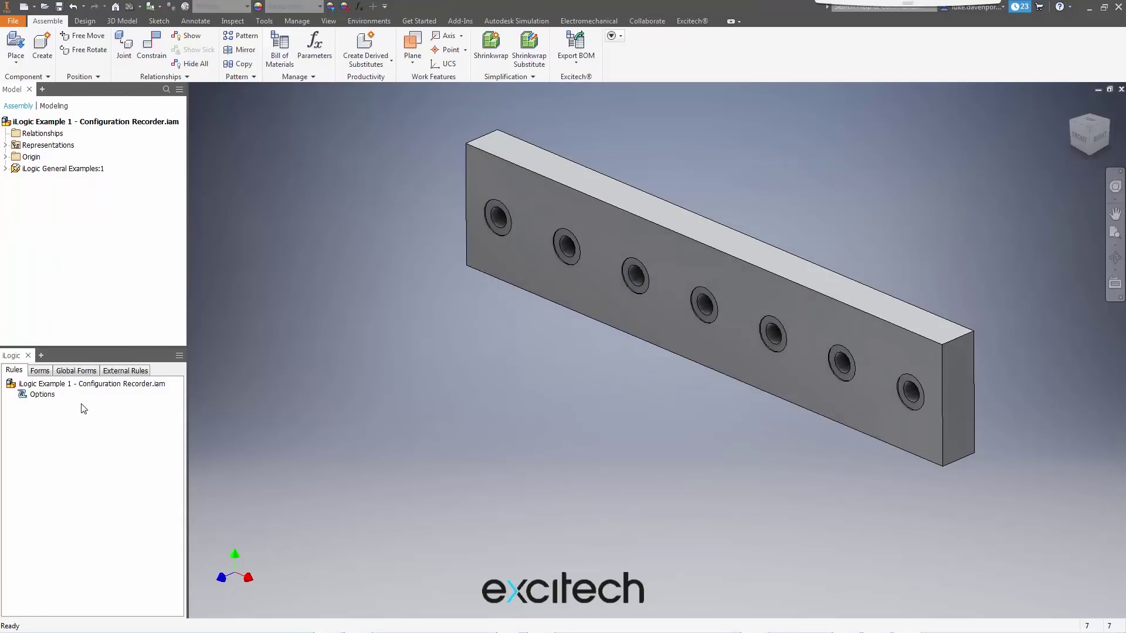
Delete the existing iLogic Form 1 and create a new form containing the Option parameter
{"action": "left_click", "coordinate": [40, 371]}
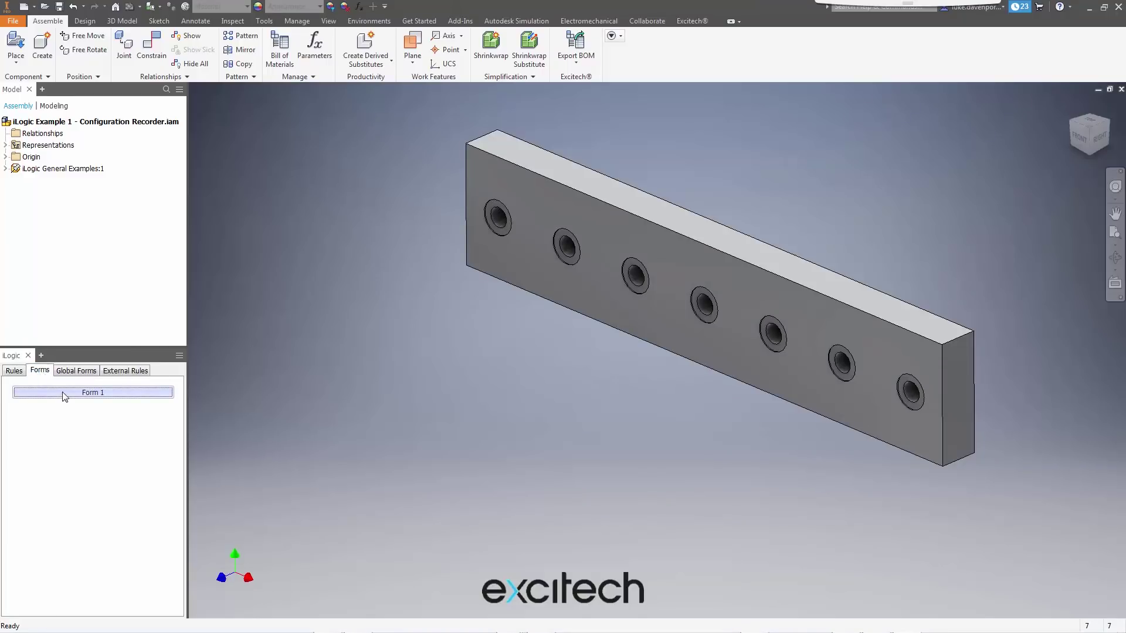
{"action": "right_click", "coordinate": [62, 392]}
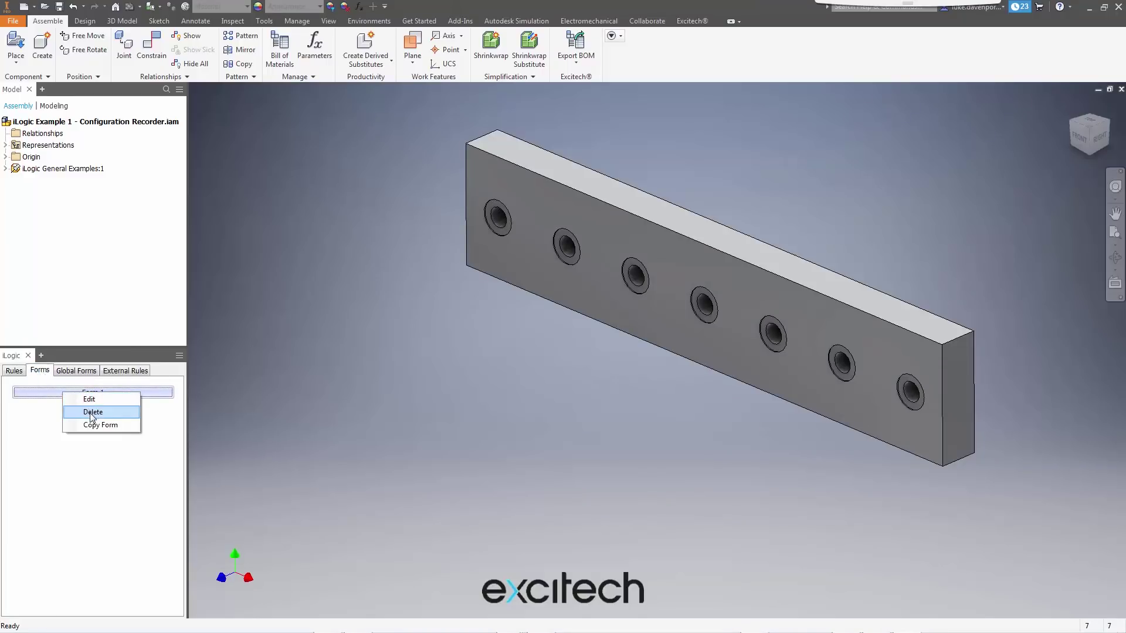
{"action": "left_click", "coordinate": [92, 411]}
{"action": "right_click", "coordinate": [66, 406]}
{"action": "left_click", "coordinate": [94, 414]}
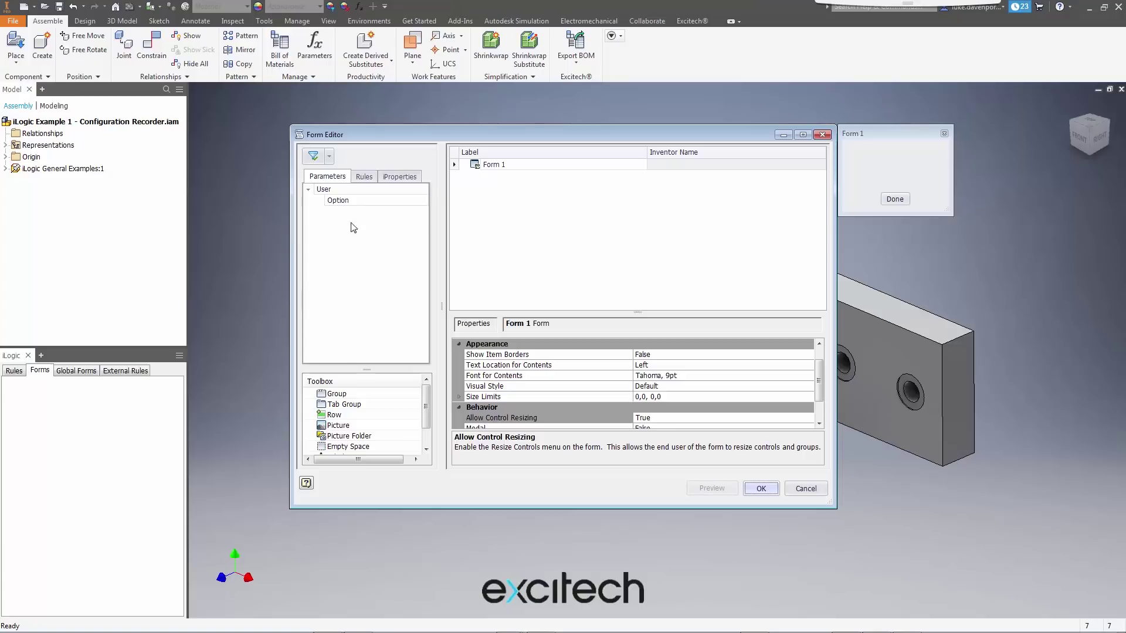
{"action": "left_click_drag", "start_coordinate": [338, 200], "coordinate": [557, 194]}
{"action": "left_click", "coordinate": [761, 488]}
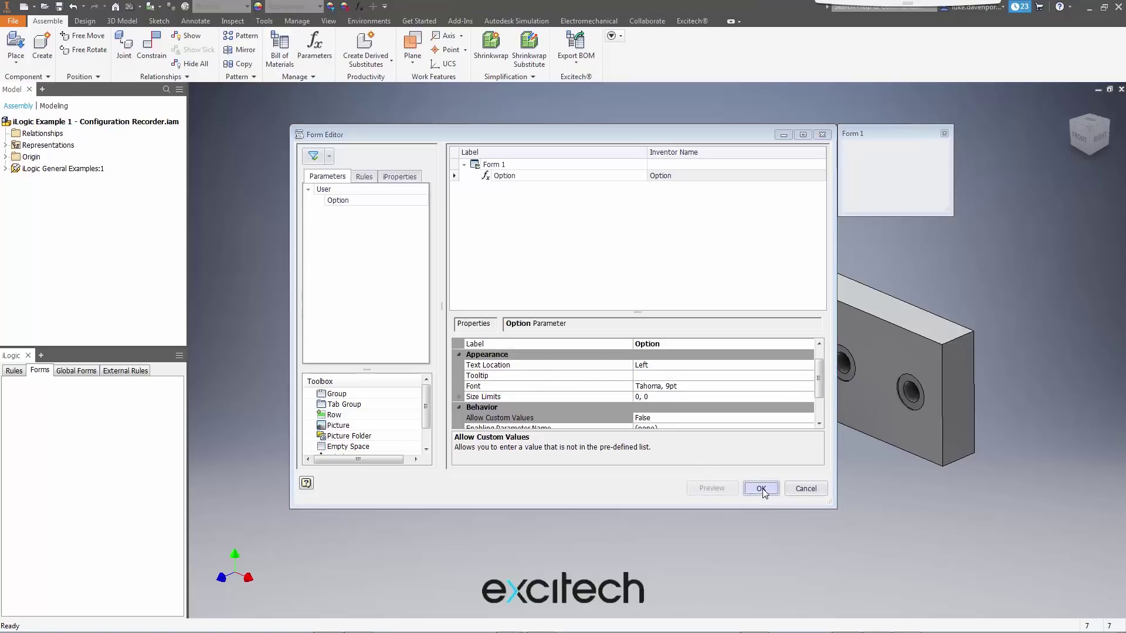
Open Form 1, move it clear of the block, and switch Option to B and back to A
{"action": "left_click", "coordinate": [101, 392]}
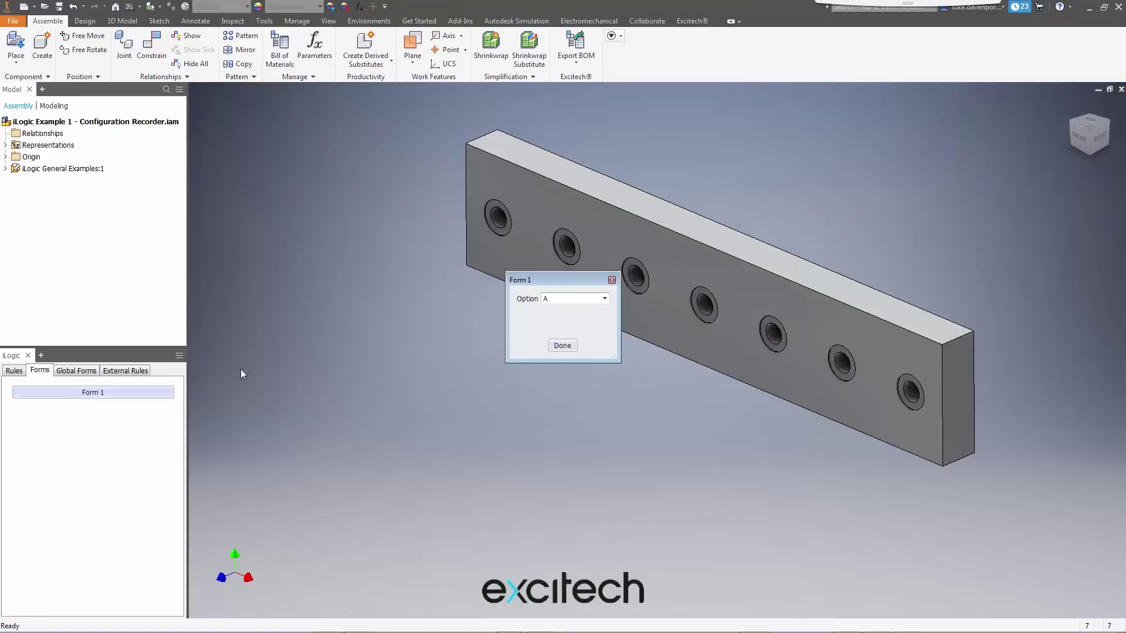
{"action": "left_click_drag", "start_coordinate": [523, 284], "coordinate": [311, 139]}
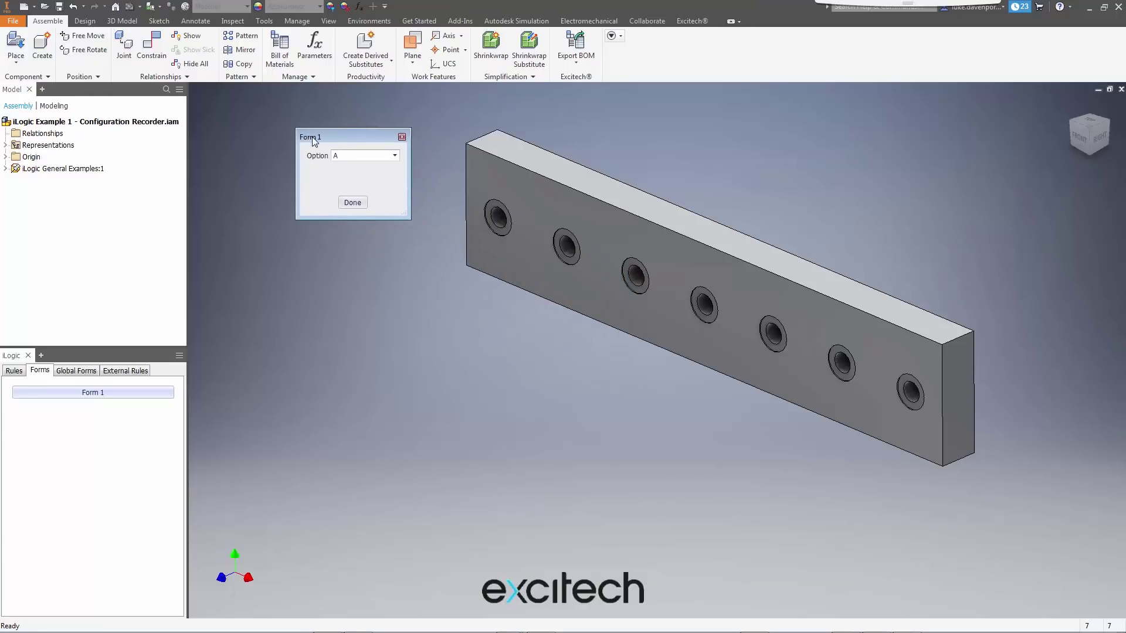
{"action": "left_click", "coordinate": [392, 154]}
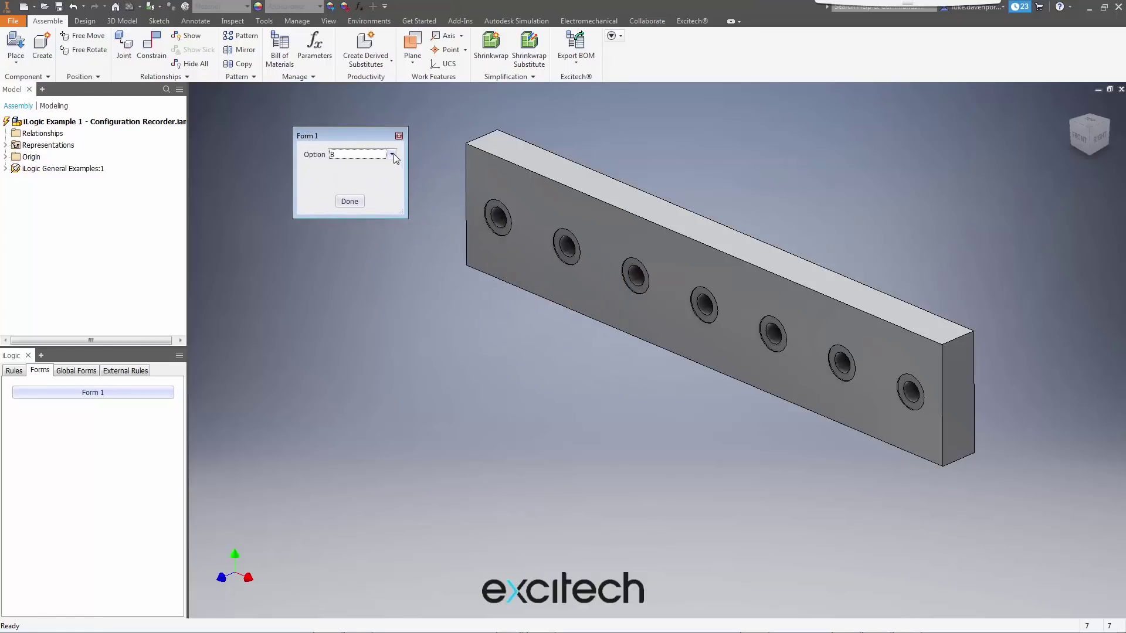
{"action": "left_click", "coordinate": [391, 154]}
{"action": "left_click", "coordinate": [353, 166]}
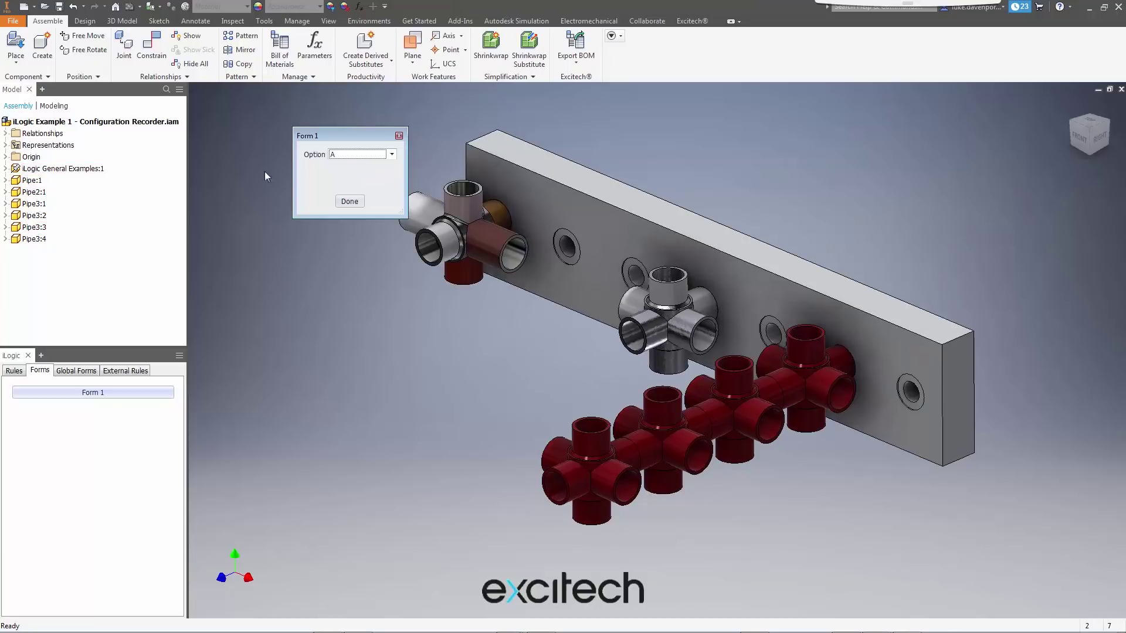
Test the rule by switching Option to B, A and B again in the form, and close the form
{"action": "left_click", "coordinate": [359, 155]}
{"action": "left_click", "coordinate": [347, 174]}
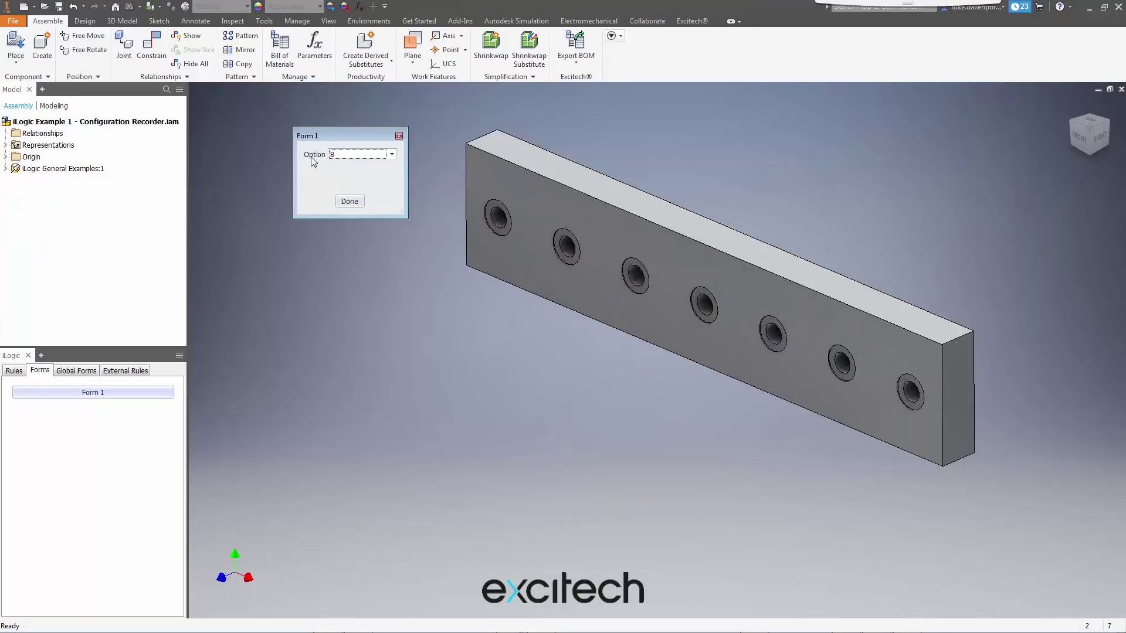
{"action": "left_click", "coordinate": [357, 154]}
{"action": "left_click", "coordinate": [345, 165]}
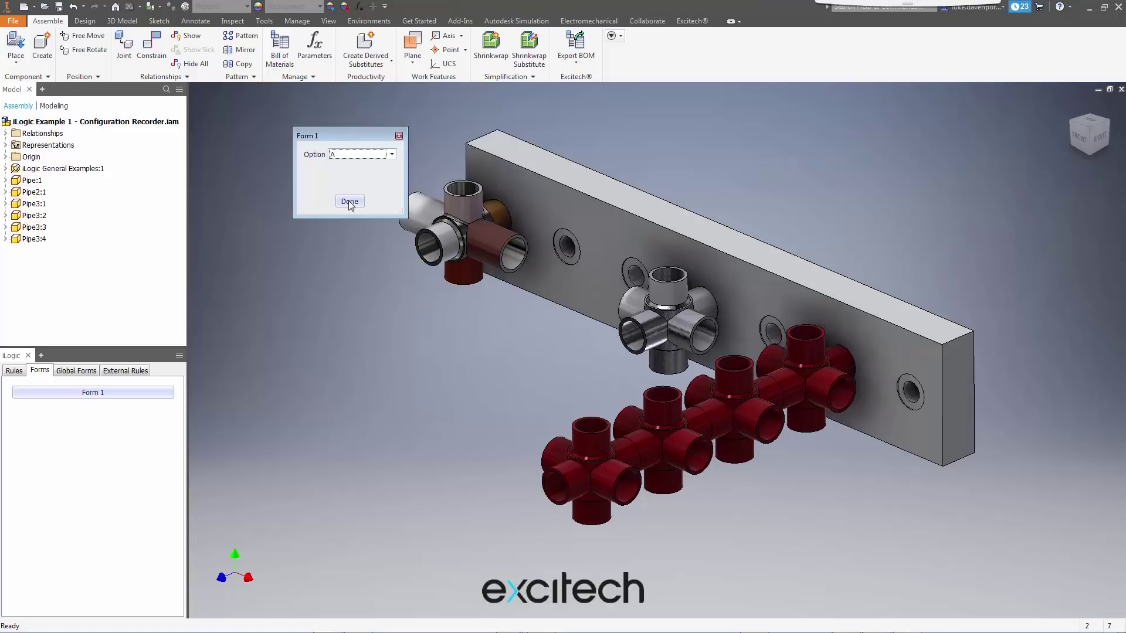
{"action": "left_click", "coordinate": [359, 154]}
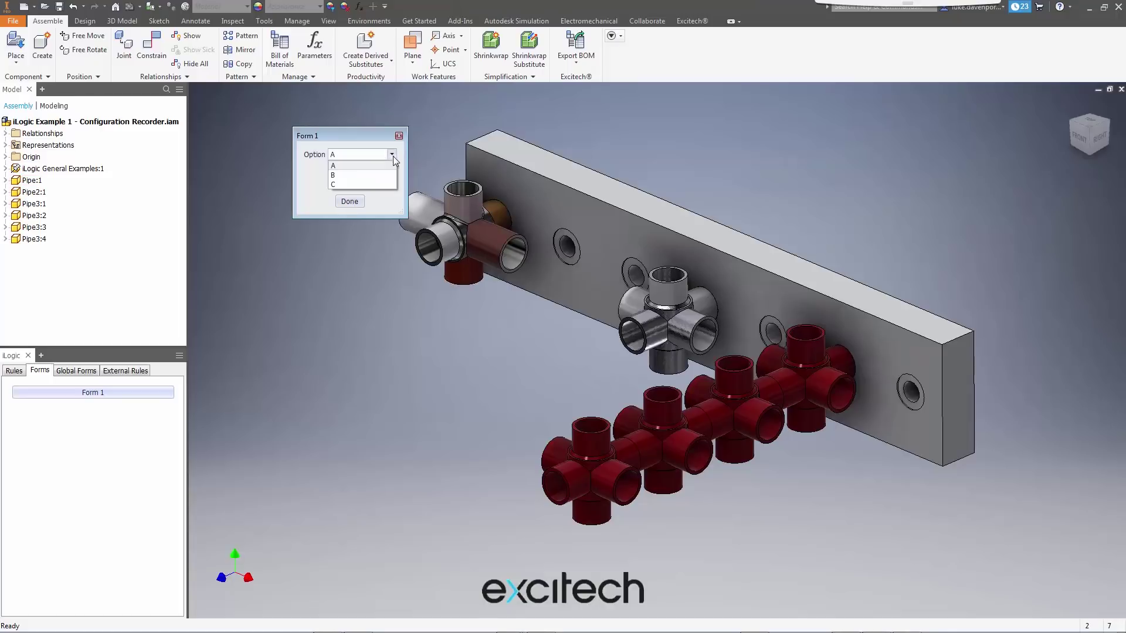
{"action": "left_click", "coordinate": [349, 174]}
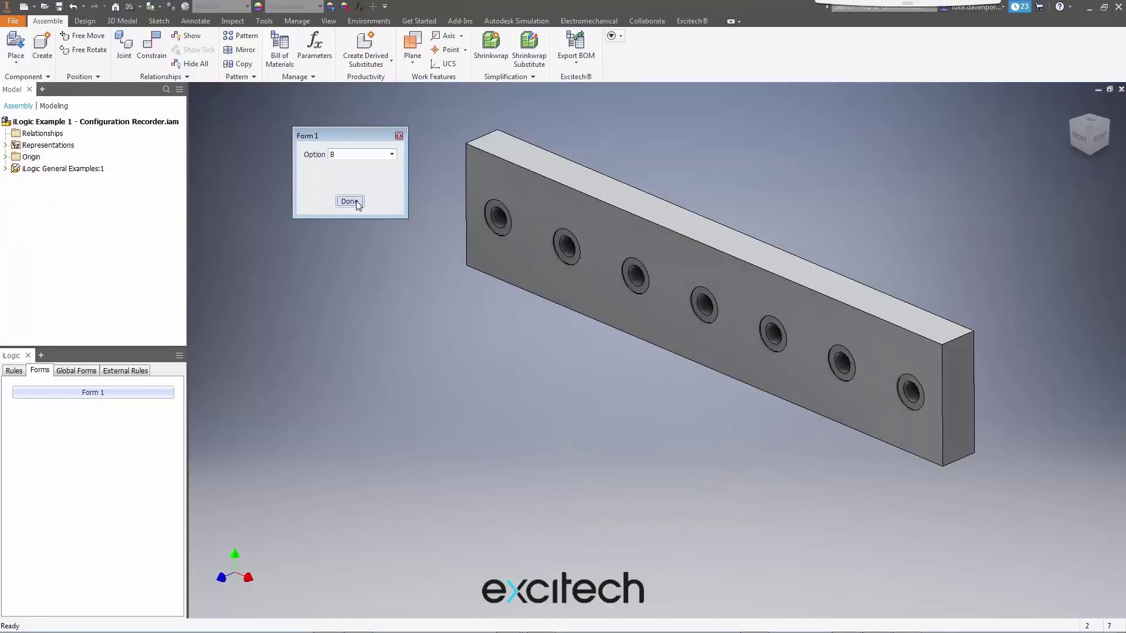
{"action": "left_click", "coordinate": [350, 201]}
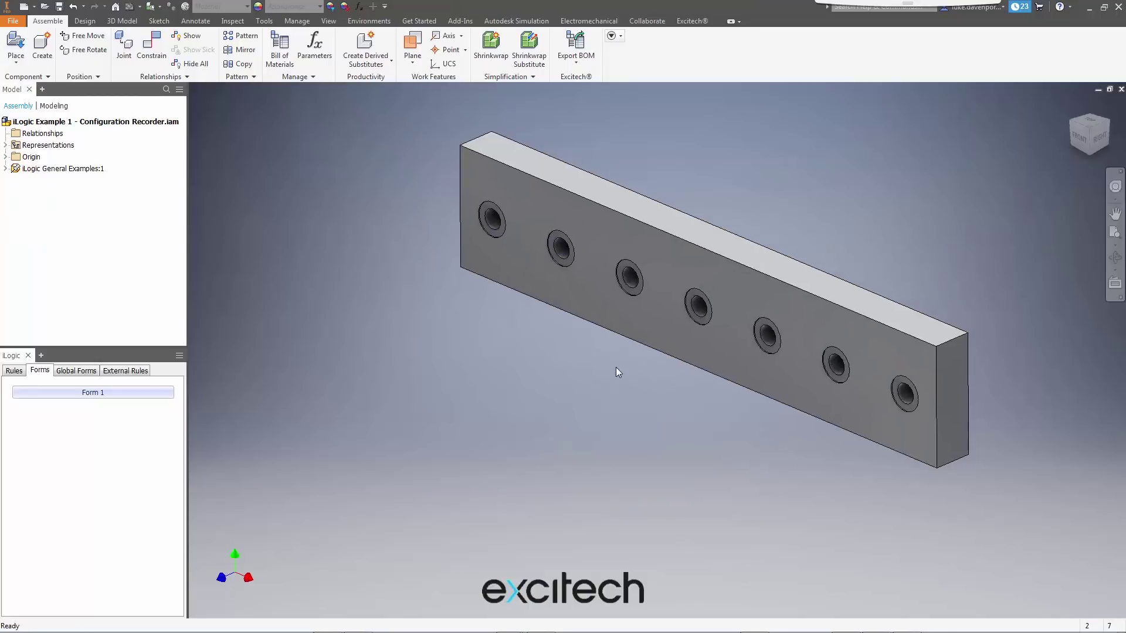
Place five instances of Pipe3.ipt in the free space in front of the drilled block
{"action": "middle_click_drag", "start_coordinate": [553, 410], "coordinate": [551, 408]}
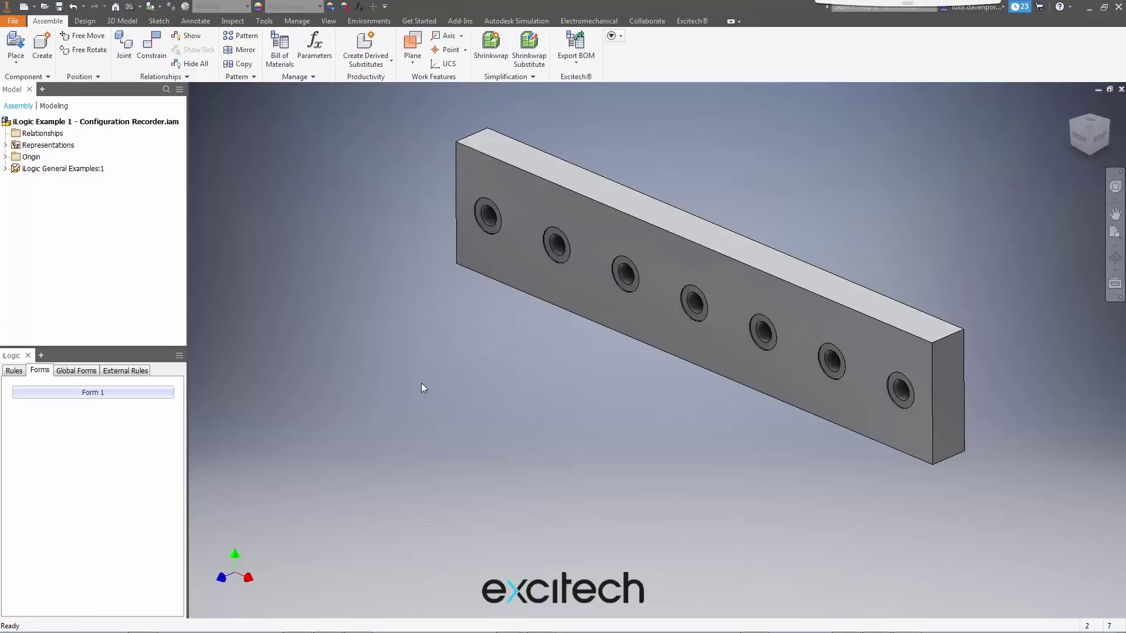
{"action": "left_click", "coordinate": [16, 44]}
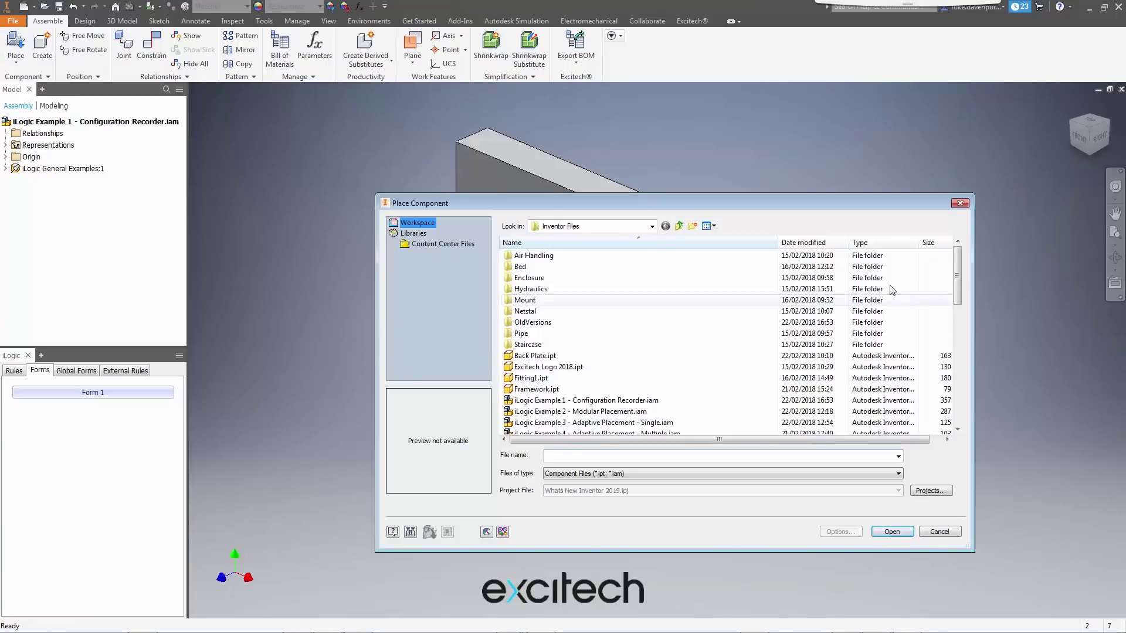
{"action": "left_click_drag", "start_coordinate": [957, 268], "coordinate": [959, 379]}
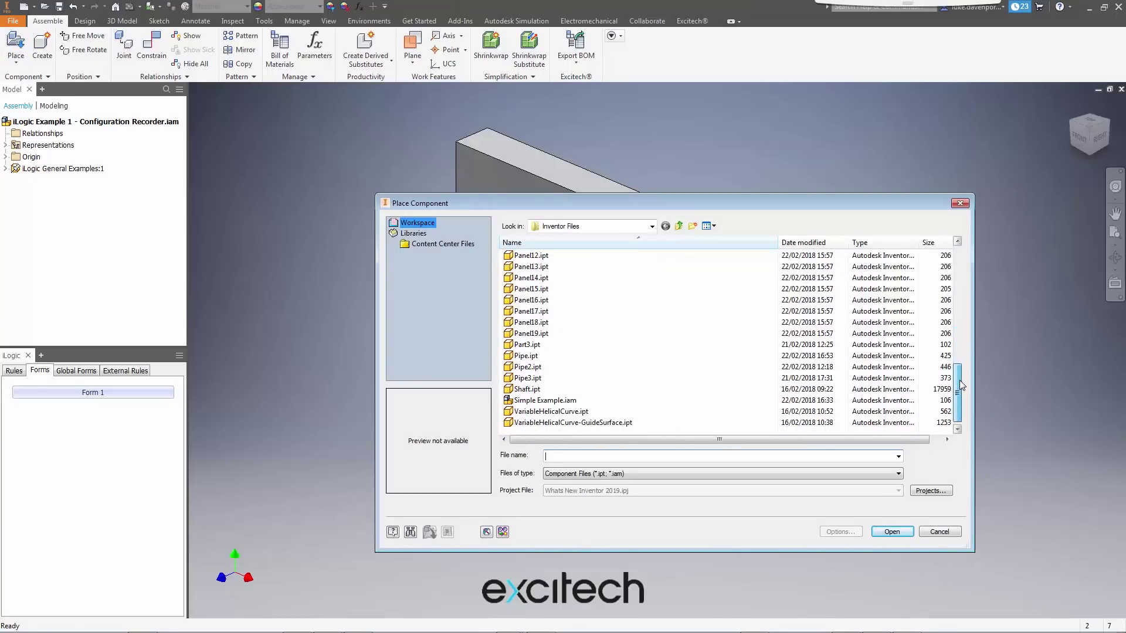
{"action": "left_click", "coordinate": [526, 356]}
{"action": "left_click", "coordinate": [527, 367]}
{"action": "left_click", "coordinate": [527, 378]}
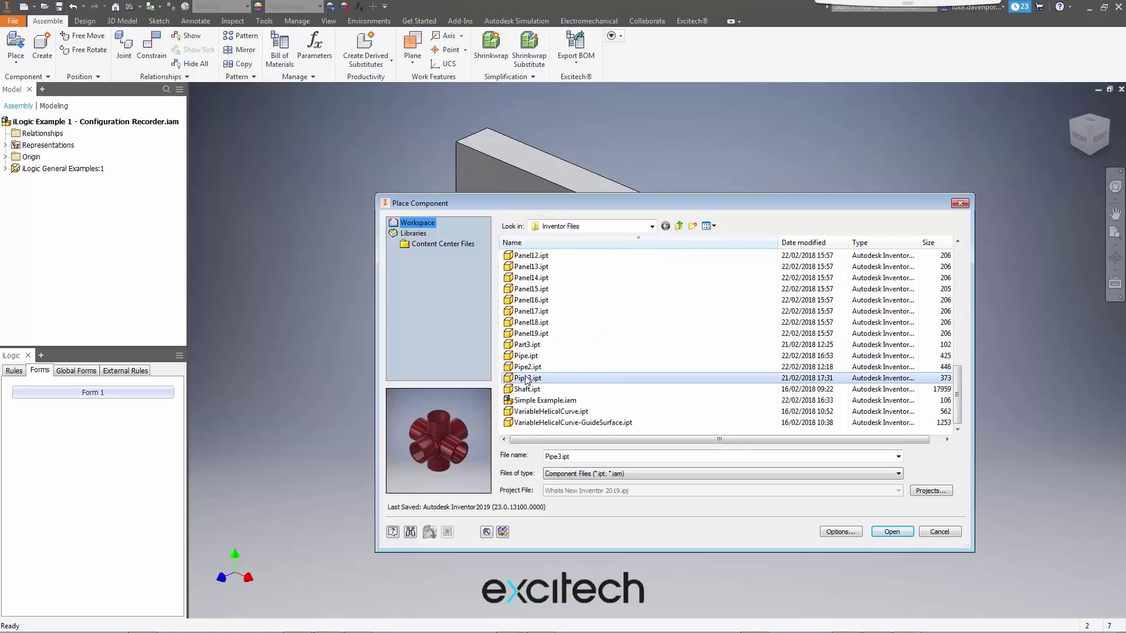
{"action": "left_click", "coordinate": [892, 532]}
{"action": "left_click", "coordinate": [400, 321]}
{"action": "left_click", "coordinate": [371, 423]}
{"action": "left_click", "coordinate": [297, 473]}
{"action": "left_click", "coordinate": [427, 524]}
{"action": "left_click", "coordinate": [537, 460]}
{"action": "key", "text": "Escape"}
Apply the Metal 1800F Hot appearance to all five Pipe3 instances
{"action": "middle_click_drag", "start_coordinate": [398, 309], "coordinate": [421, 262]}
{"action": "left_click", "coordinate": [421, 263]}
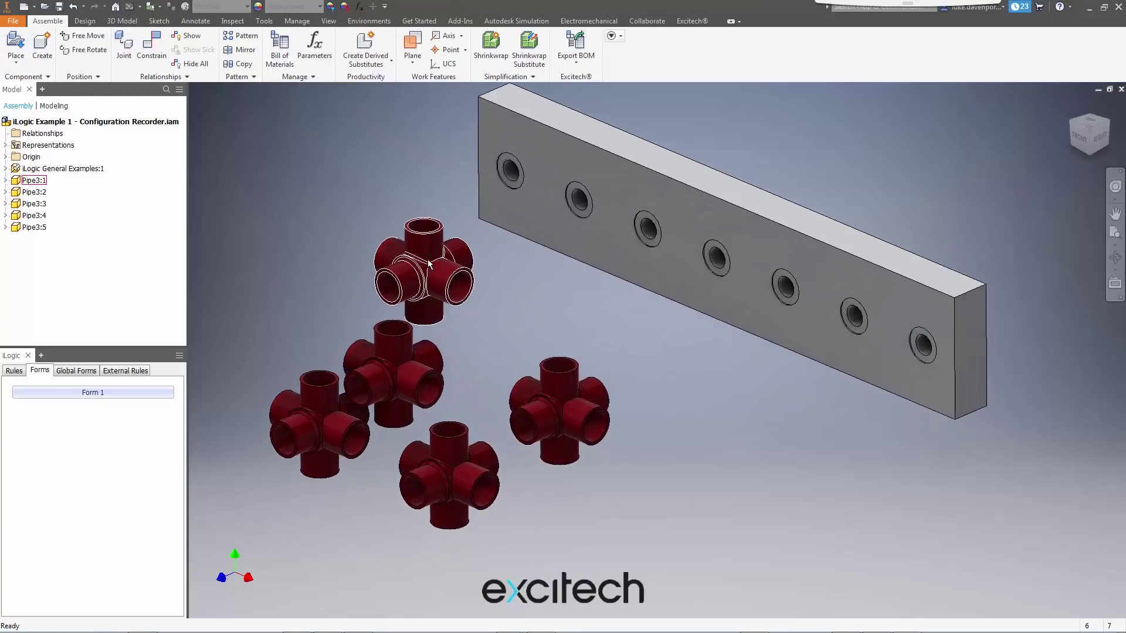
{"action": "left_click", "coordinate": [537, 367], "text": "ctrl"}
{"action": "left_click", "coordinate": [329, 422], "text": "ctrl"}
{"action": "left_click", "coordinate": [448, 475], "text": "ctrl"}
{"action": "left_click", "coordinate": [400, 342], "text": "ctrl"}
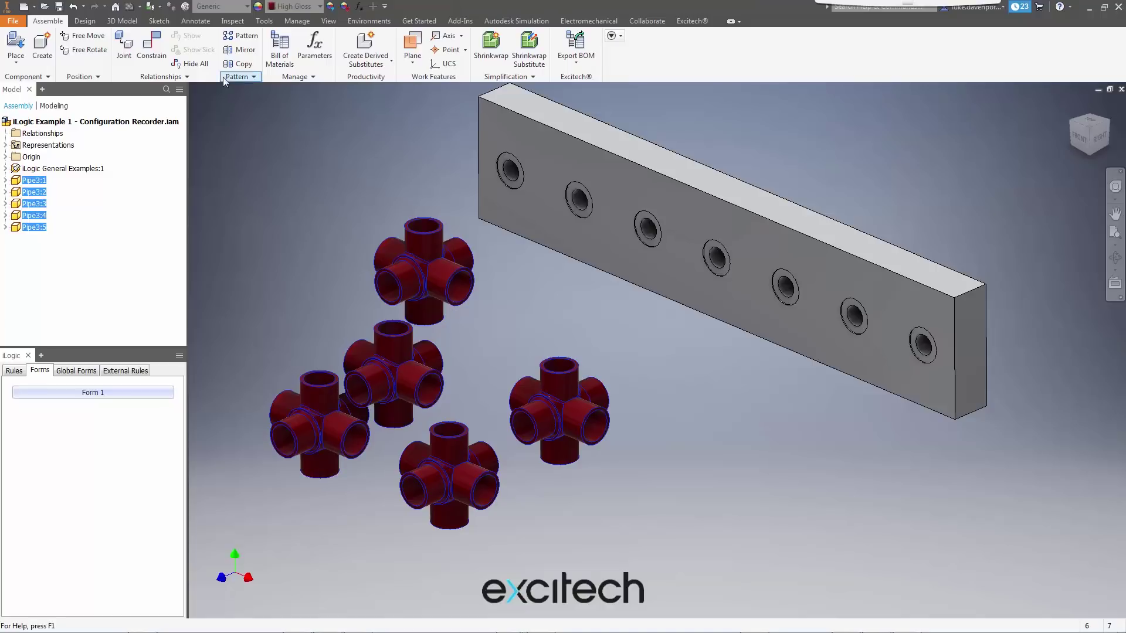
{"action": "left_click", "coordinate": [294, 7]}
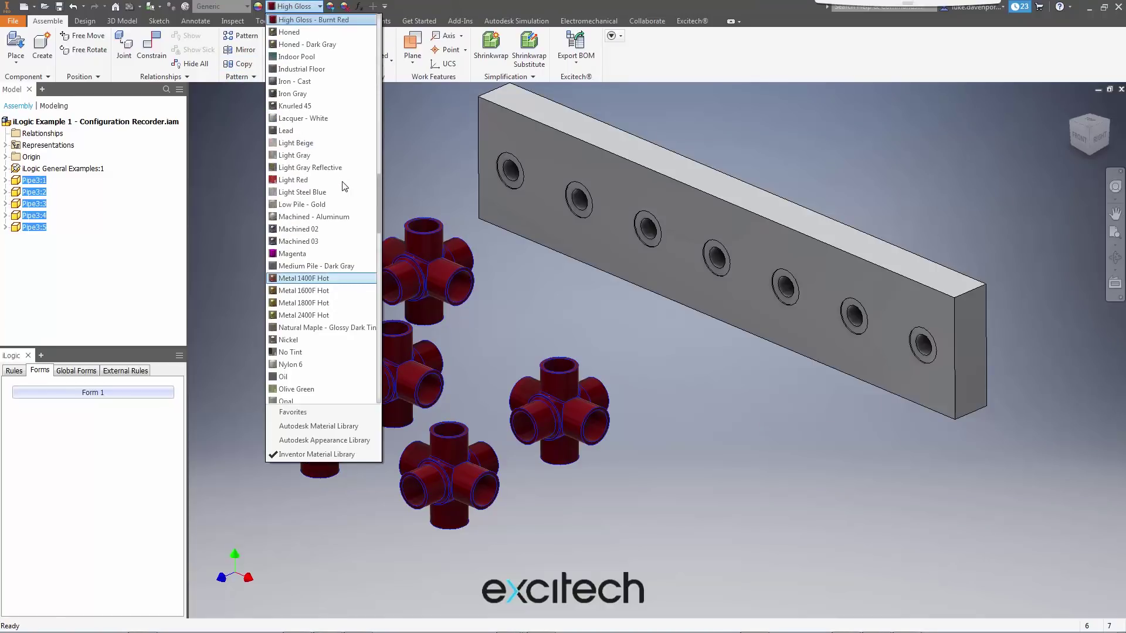
{"action": "left_click", "coordinate": [299, 302]}
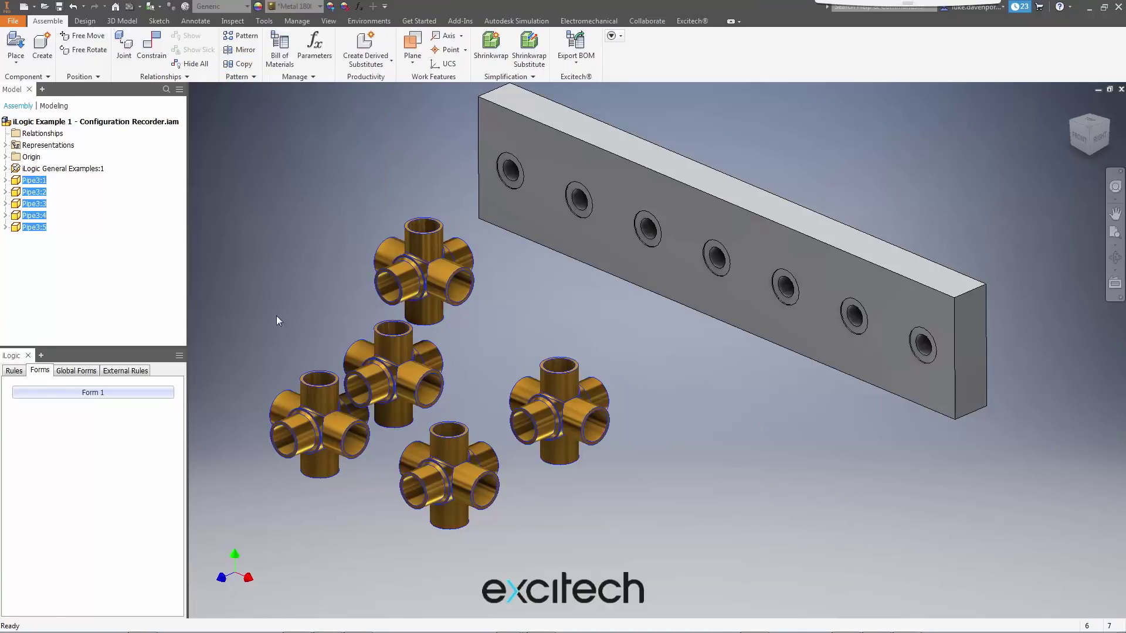
{"action": "left_click", "coordinate": [270, 246]}
Constrain one Pipe3 fitting into the block's first hole with an Insert constraint at 0 mm offset
{"action": "left_click", "coordinate": [151, 47]}
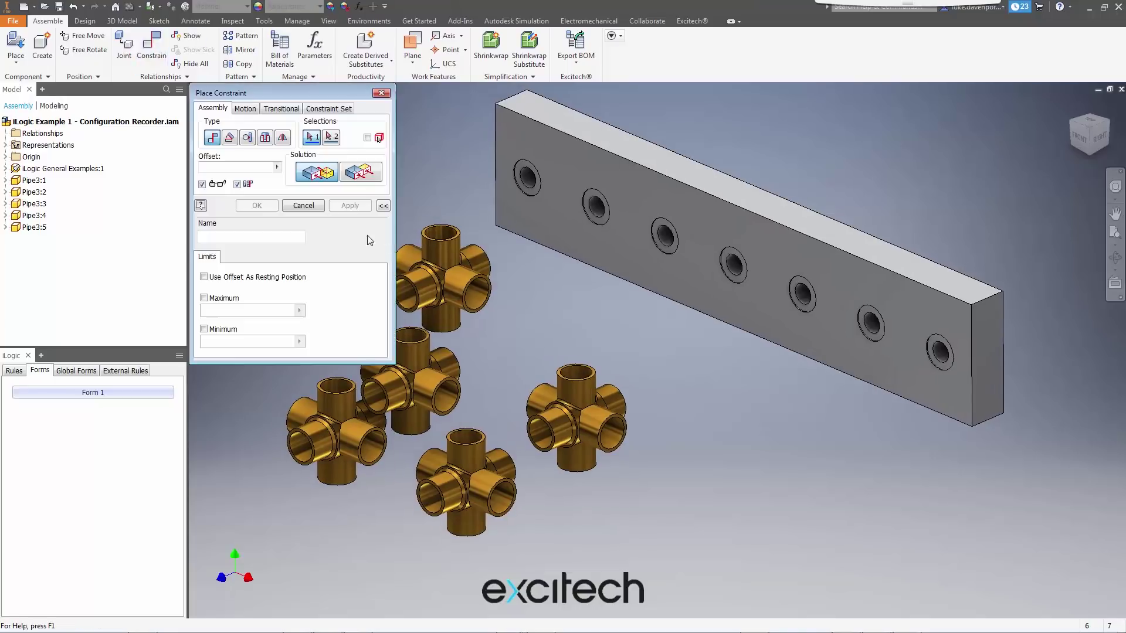
{"action": "left_click", "coordinate": [266, 139]}
{"action": "left_click", "coordinate": [525, 173]}
{"action": "left_click", "coordinate": [481, 254]}
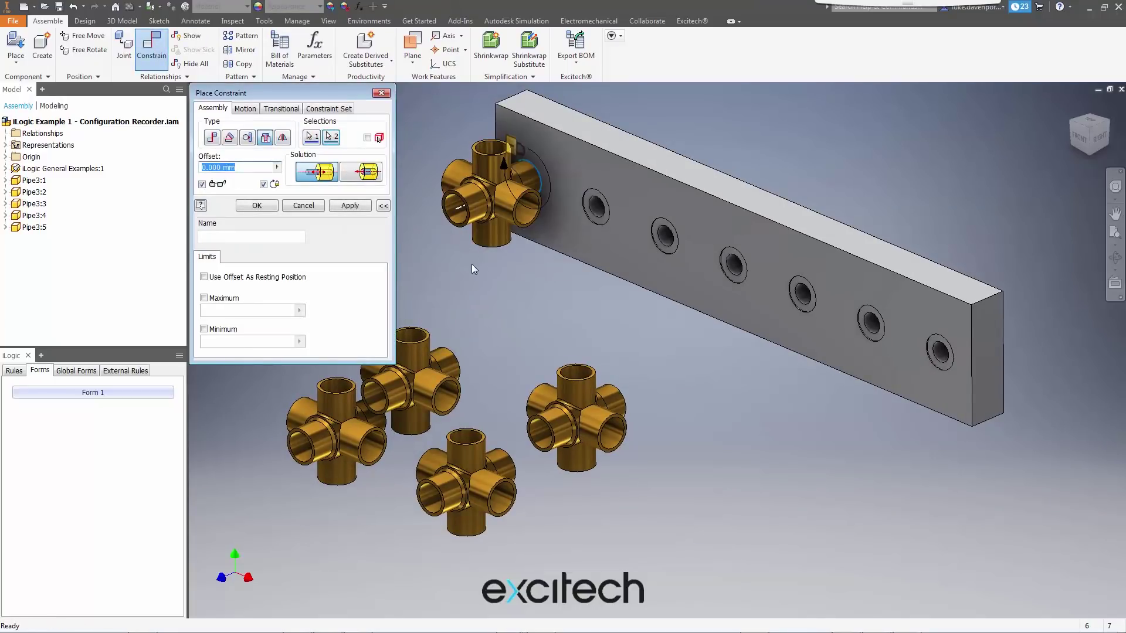
{"action": "right_click", "coordinate": [471, 263]}
{"action": "left_click", "coordinate": [476, 230]}
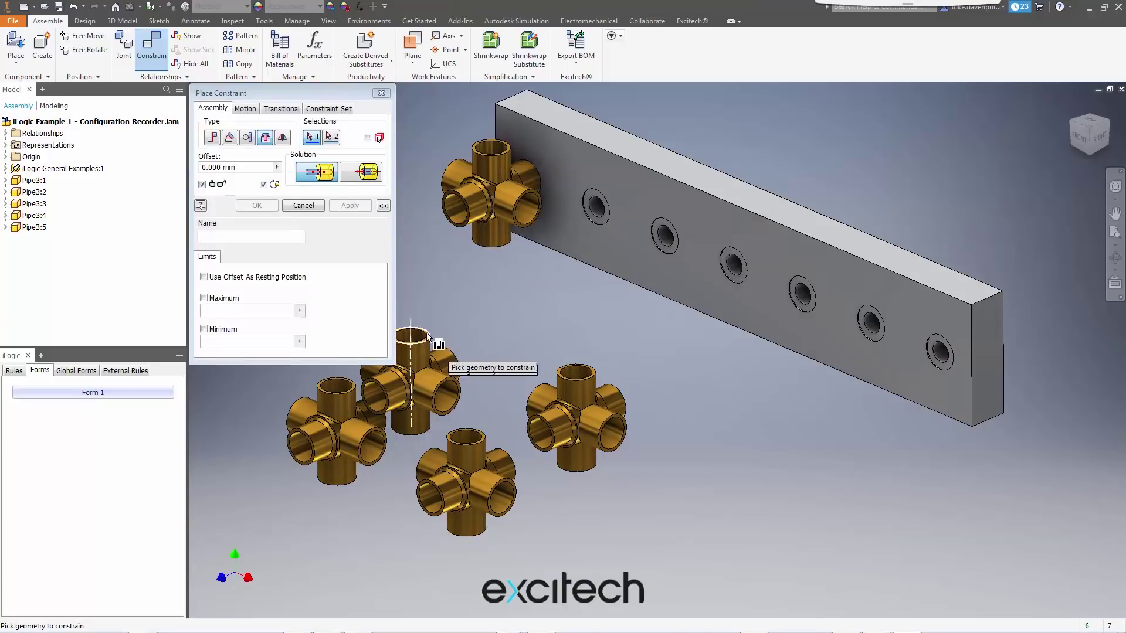
Stack two more Pipe3 fittings end to end beneath the one on the block using Insert constraints
{"action": "left_click", "coordinate": [422, 332]}
{"action": "left_click", "coordinate": [494, 238]}
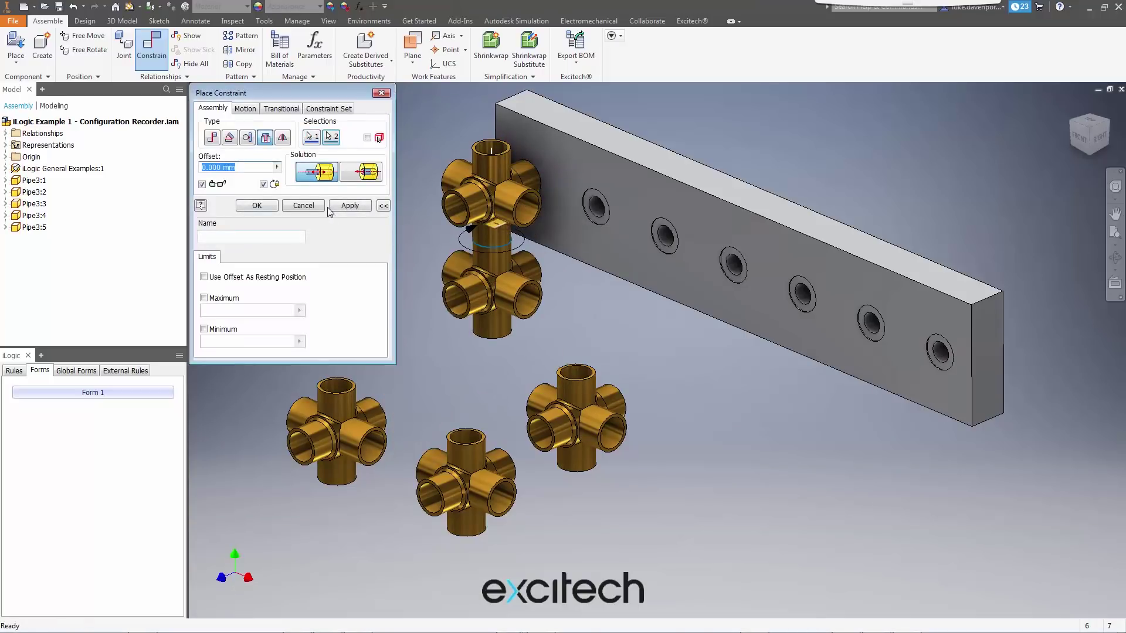
{"action": "right_click", "coordinate": [581, 319]}
{"action": "left_click", "coordinate": [579, 284]}
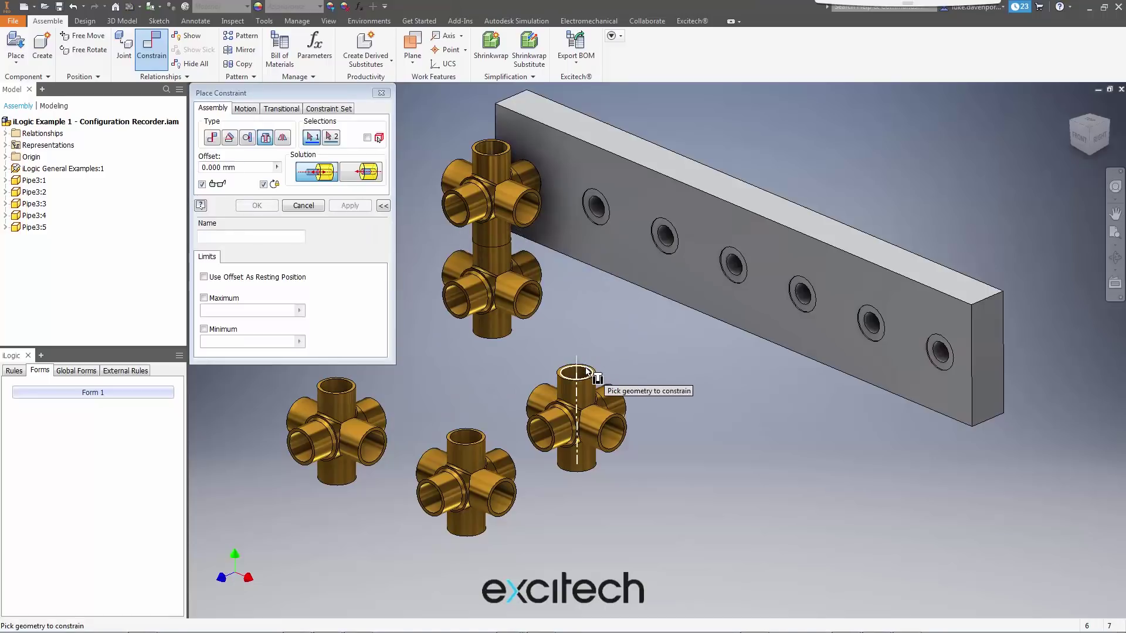
{"action": "left_click", "coordinate": [503, 346]}
{"action": "right_click", "coordinate": [503, 343]}
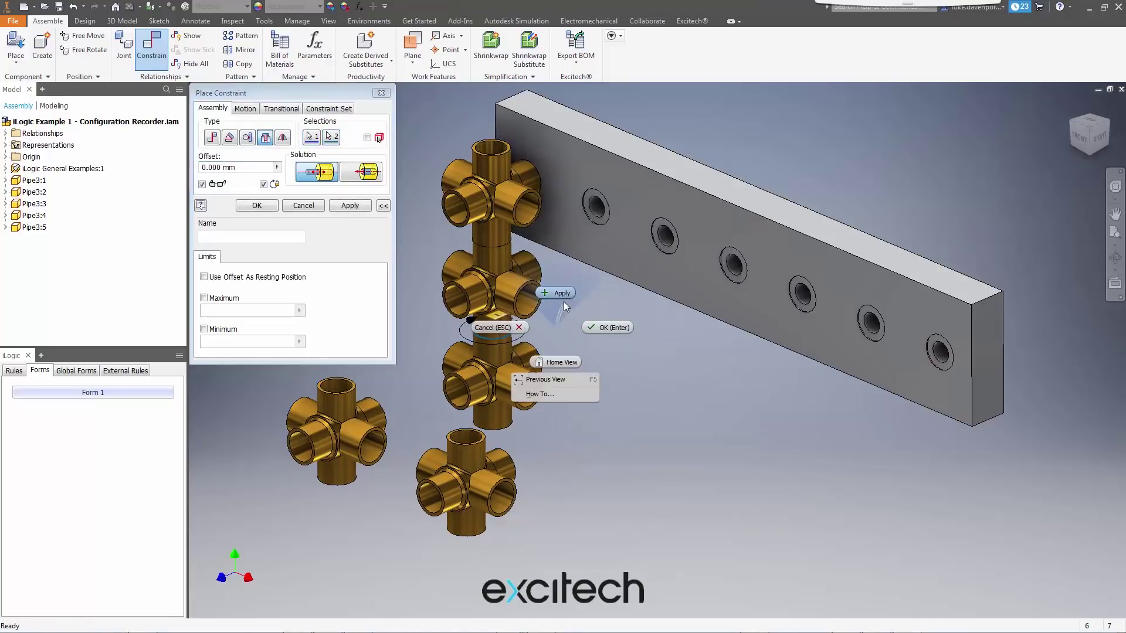
{"action": "left_click", "coordinate": [564, 301]}
Insert-constrain a fourth Pipe3 fitting to the lower end of the column and leave the Constrain command
{"action": "left_click", "coordinate": [482, 438]}
{"action": "left_click", "coordinate": [504, 427]}
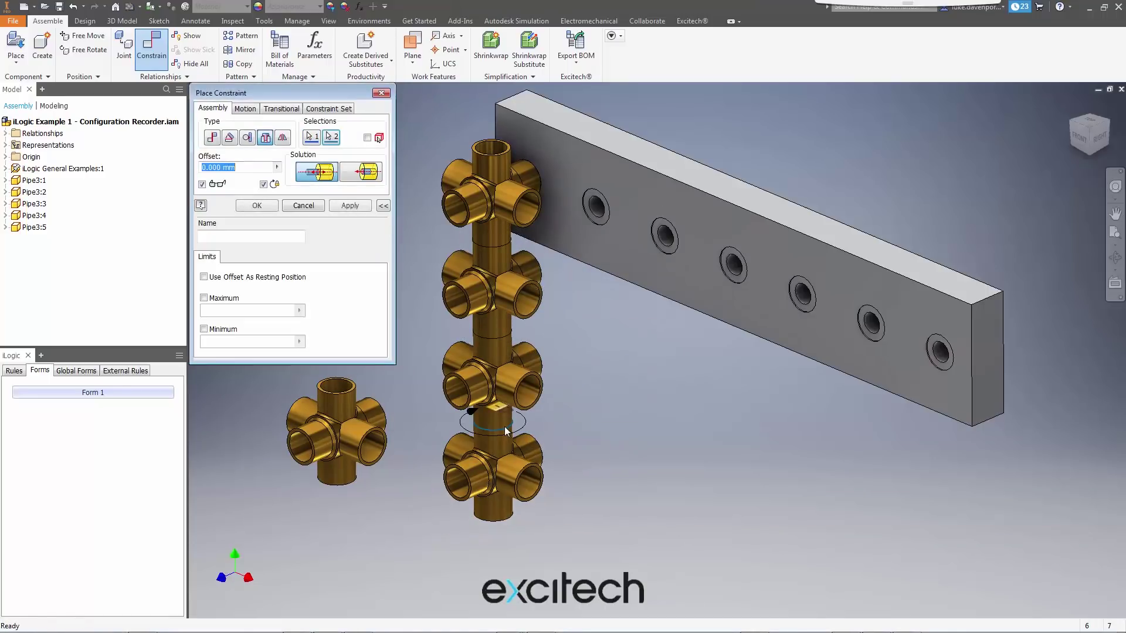
{"action": "right_click", "coordinate": [505, 427]}
{"action": "left_click", "coordinate": [511, 394]}
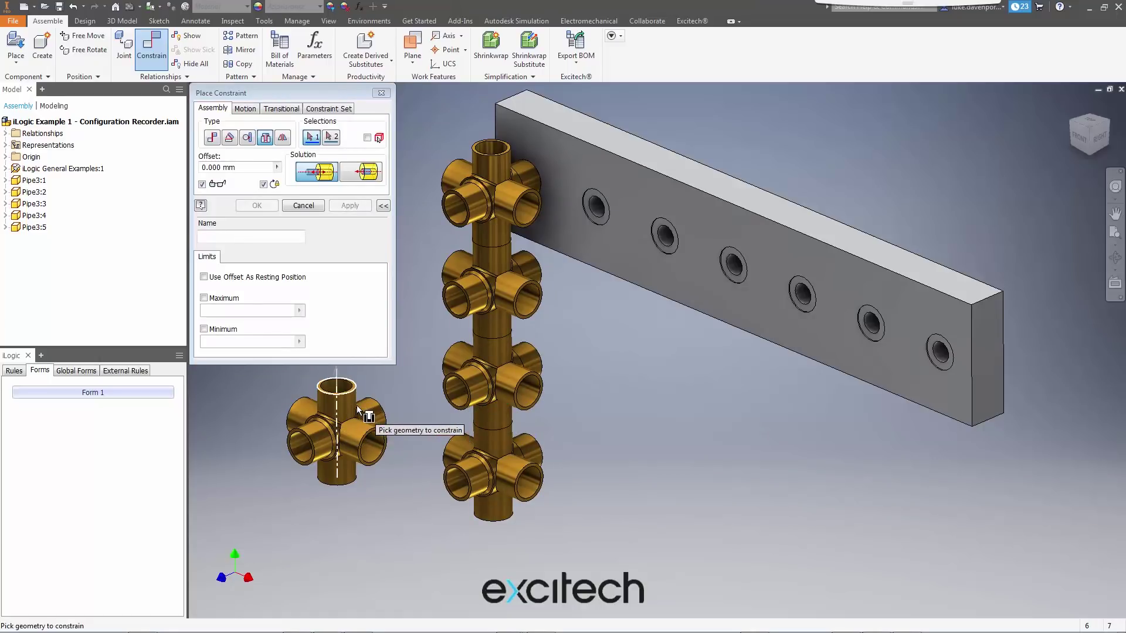
{"action": "key", "text": "Escape"}
Delete the remaining loose Pipe3 instance beside the column
{"action": "left_click", "coordinate": [334, 403]}
{"action": "key", "text": "Delete"}
{"action": "scroll", "coordinate": [368, 327], "scroll_direction": "up", "scroll_amount": 1}
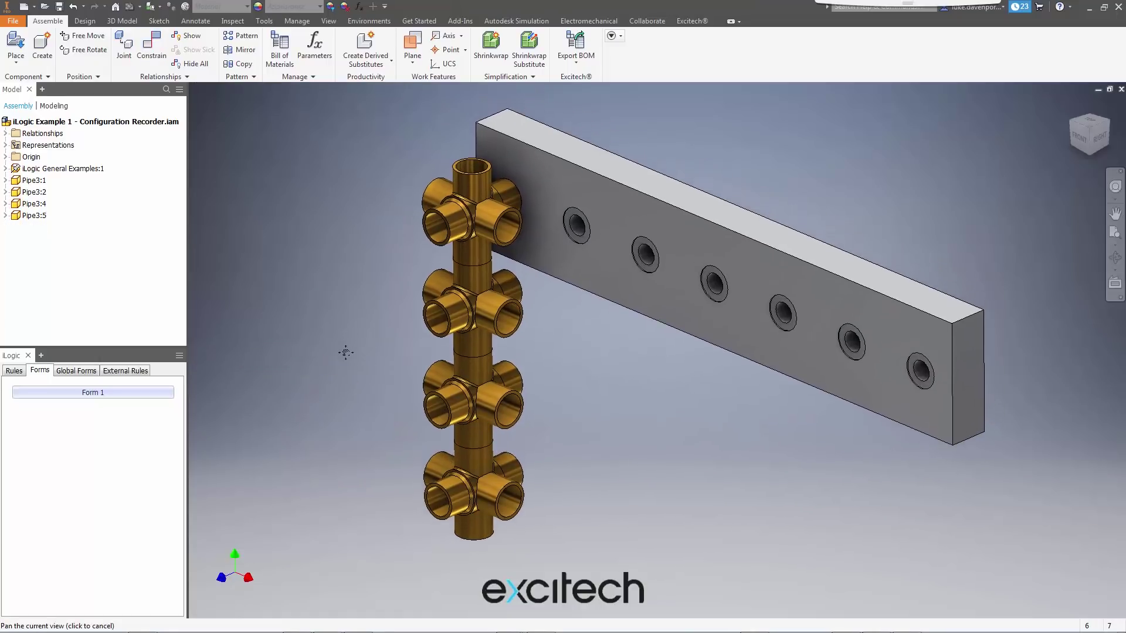
{"action": "middle_click_drag", "start_coordinate": [453, 362], "coordinate": [340, 397], "text": "shift"}
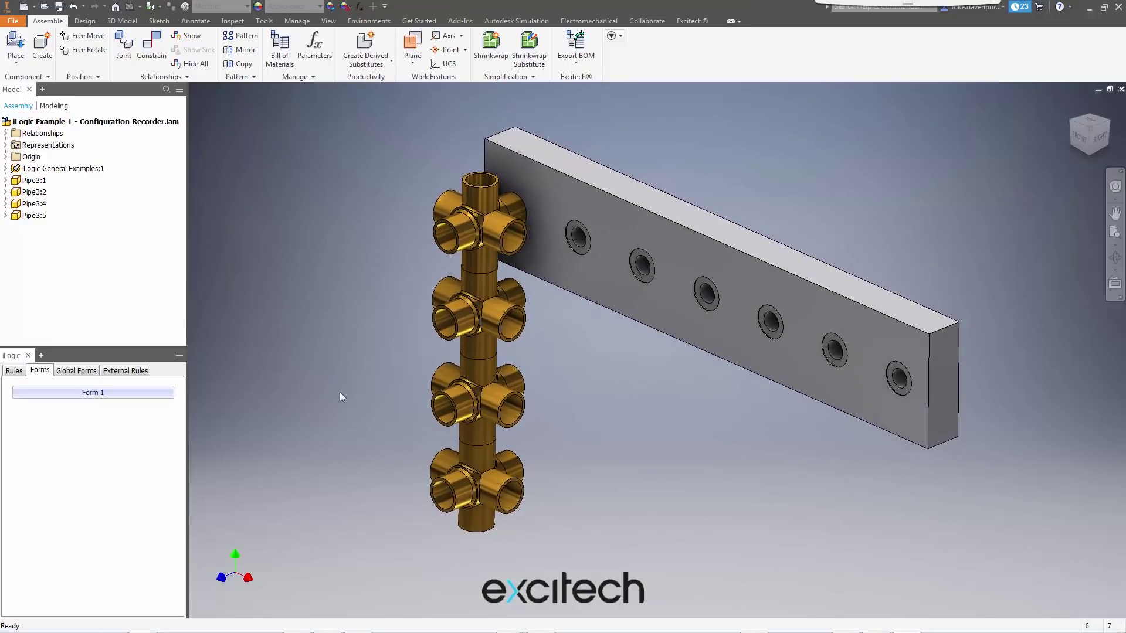
Open the Options rule for editing and place the cursor on the empty line inside the Option = "B" branch
{"action": "left_click", "coordinate": [13, 371]}
{"action": "double_click", "coordinate": [37, 396]}
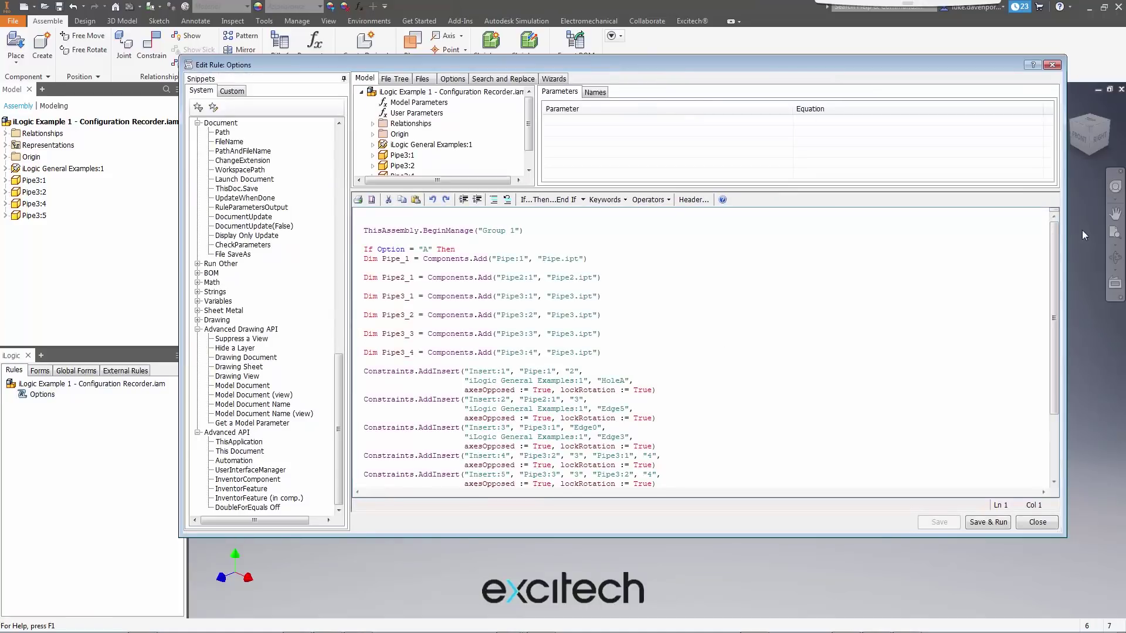
{"action": "left_click_drag", "start_coordinate": [1056, 237], "coordinate": [1056, 336]}
{"action": "left_click", "coordinate": [467, 437]}
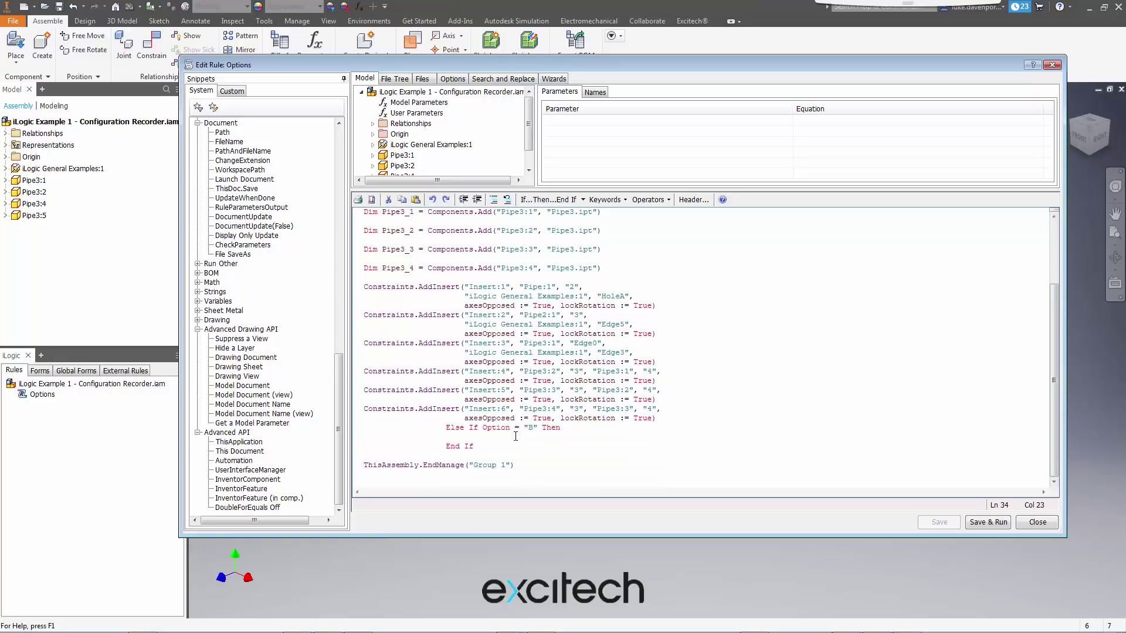
Capture the current state of the four Pipe3 instances with Components Constraints.Add into the B branch, and save and run the rule
{"action": "left_click_drag", "start_coordinate": [529, 124], "coordinate": [533, 140]}
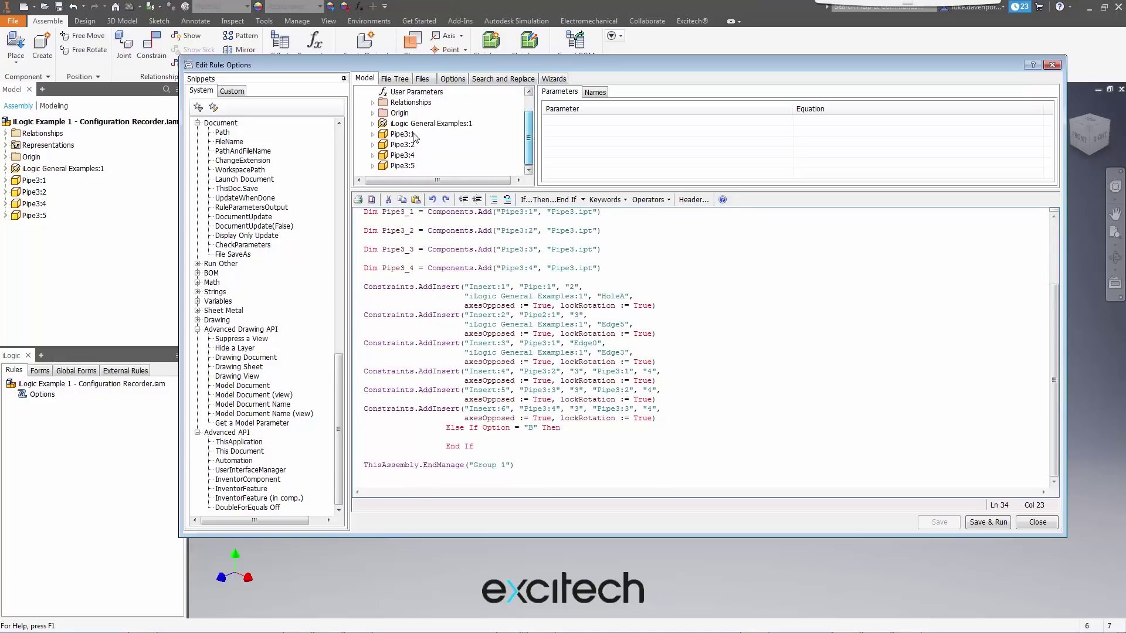
{"action": "left_click_drag", "start_coordinate": [415, 135], "coordinate": [412, 178]}
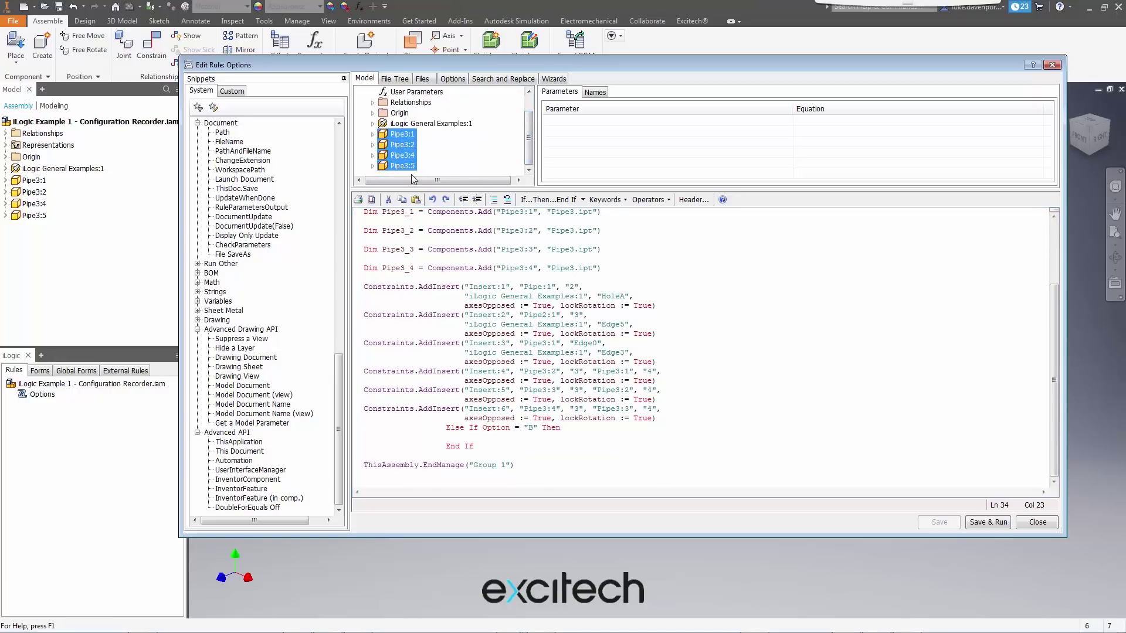
{"action": "right_click", "coordinate": [396, 139]}
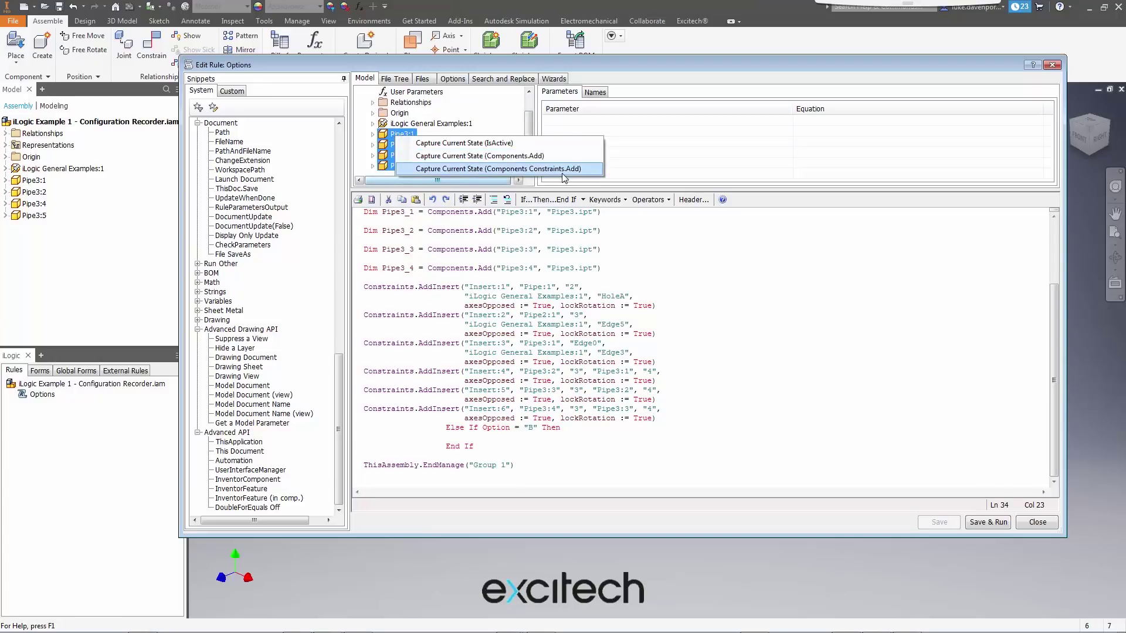
{"action": "left_click", "coordinate": [514, 170]}
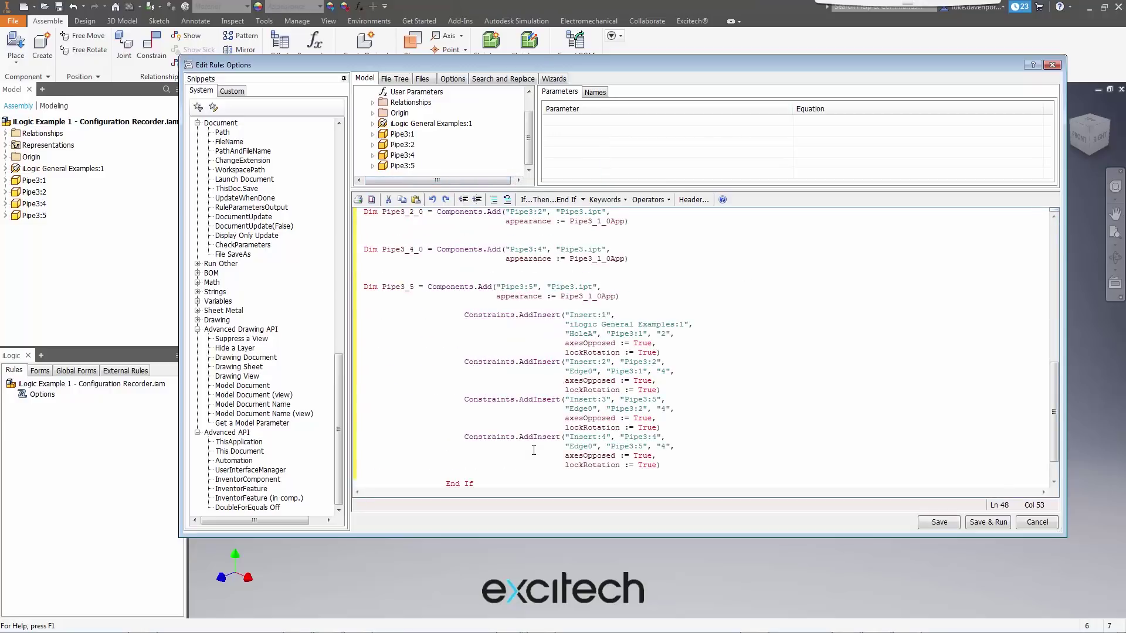
{"action": "scroll", "coordinate": [533, 450], "scroll_direction": "up", "scroll_amount": 5}
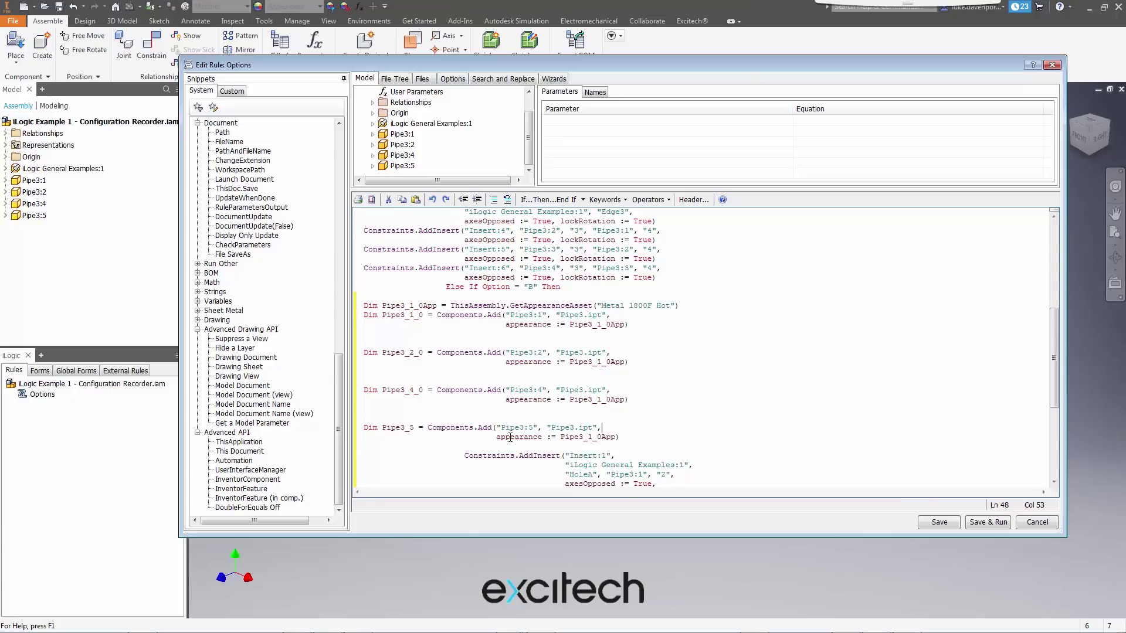
{"action": "left_click", "coordinate": [987, 523]}
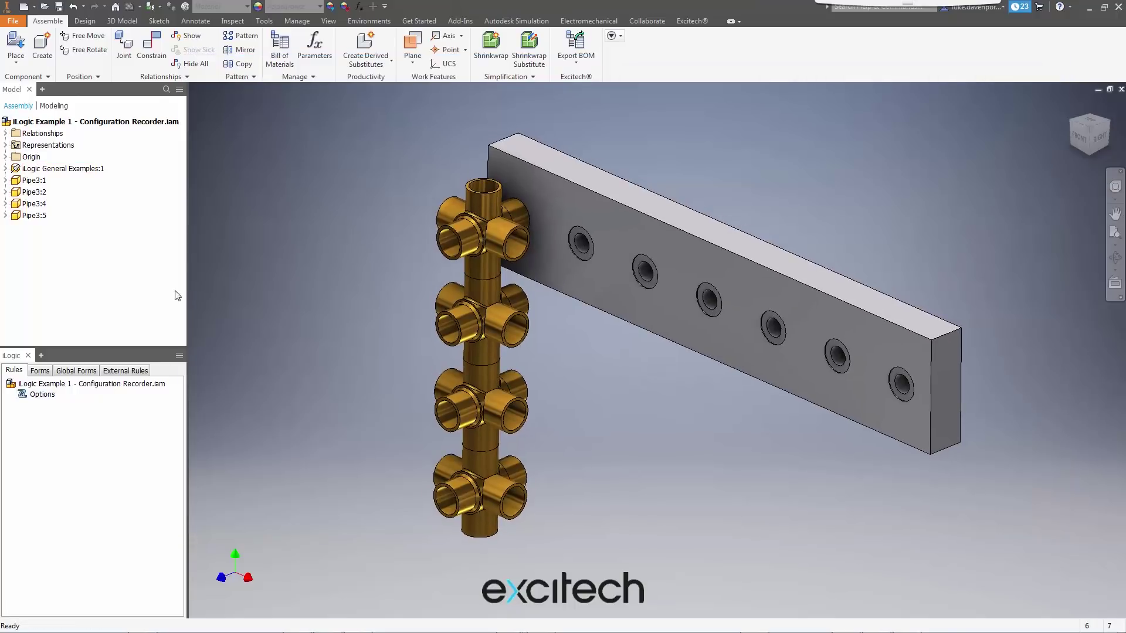
Open Form 1, move it clear of the model, and switch Option to A and back to B
{"action": "left_click", "coordinate": [38, 372]}
{"action": "left_click", "coordinate": [62, 393]}
{"action": "left_click_drag", "start_coordinate": [331, 134], "coordinate": [222, 108]}
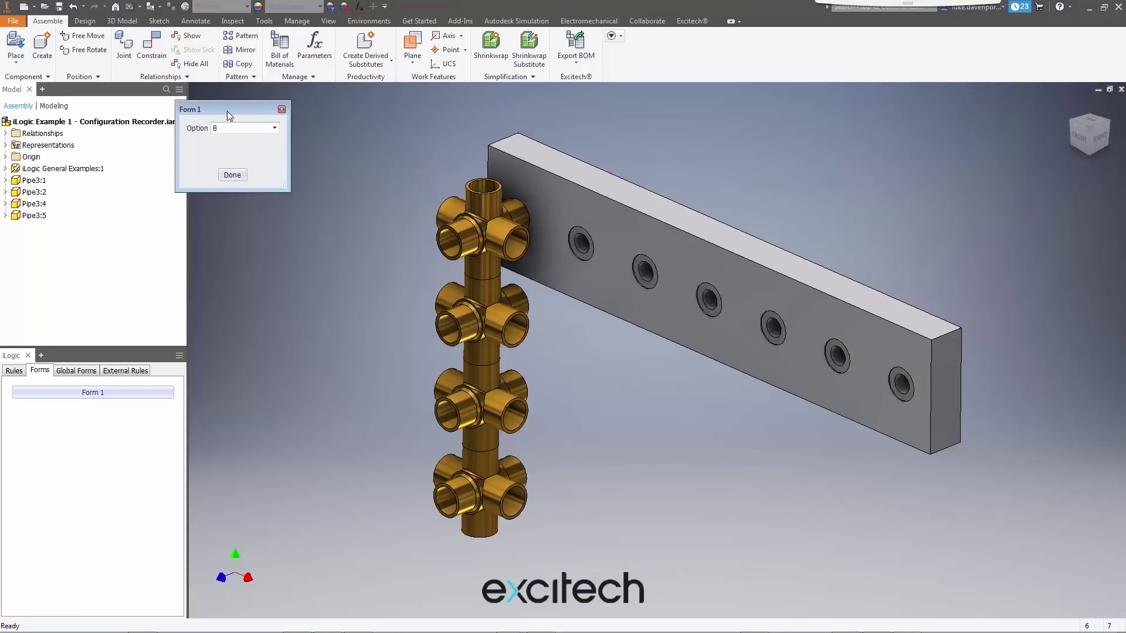
{"action": "left_click", "coordinate": [274, 128]}
{"action": "left_click", "coordinate": [221, 138]}
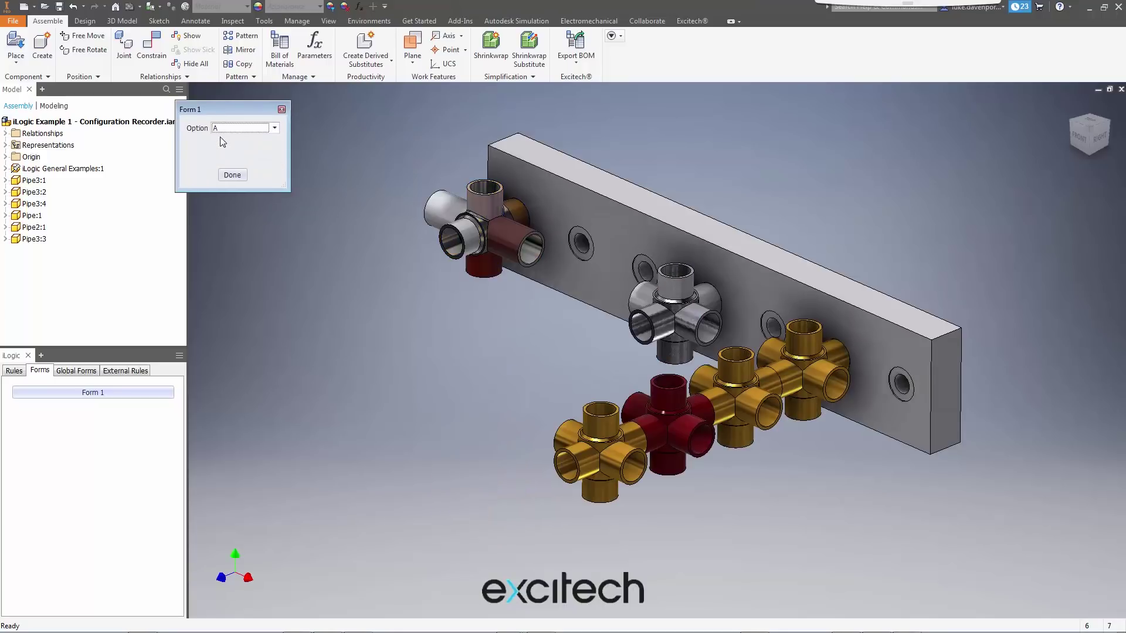
{"action": "left_click", "coordinate": [275, 128]}
{"action": "left_click", "coordinate": [226, 148]}
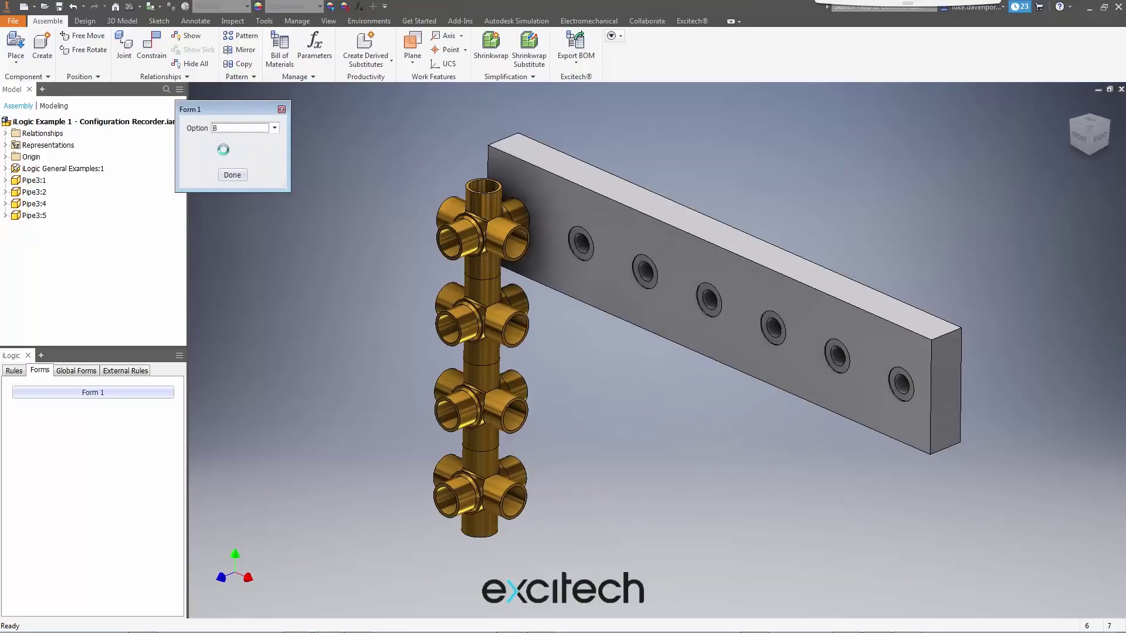
Test the rule again by switching Option to A, B and A in the form, and close the form
{"action": "left_click", "coordinate": [275, 128]}
{"action": "left_click", "coordinate": [221, 138]}
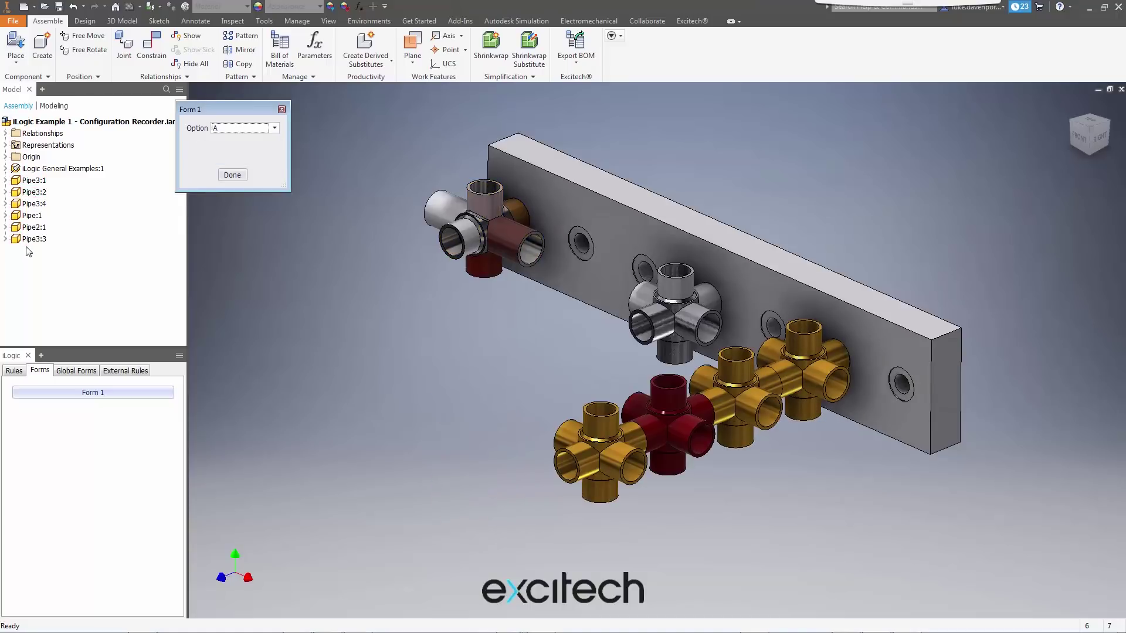
{"action": "left_click", "coordinate": [274, 127]}
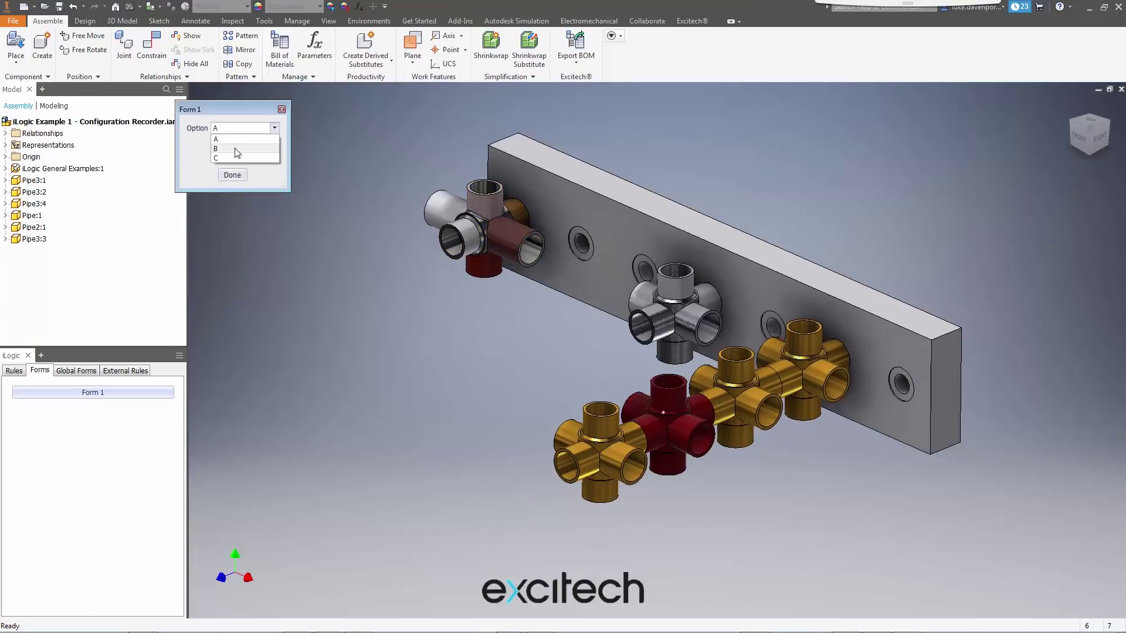
{"action": "left_click", "coordinate": [236, 150]}
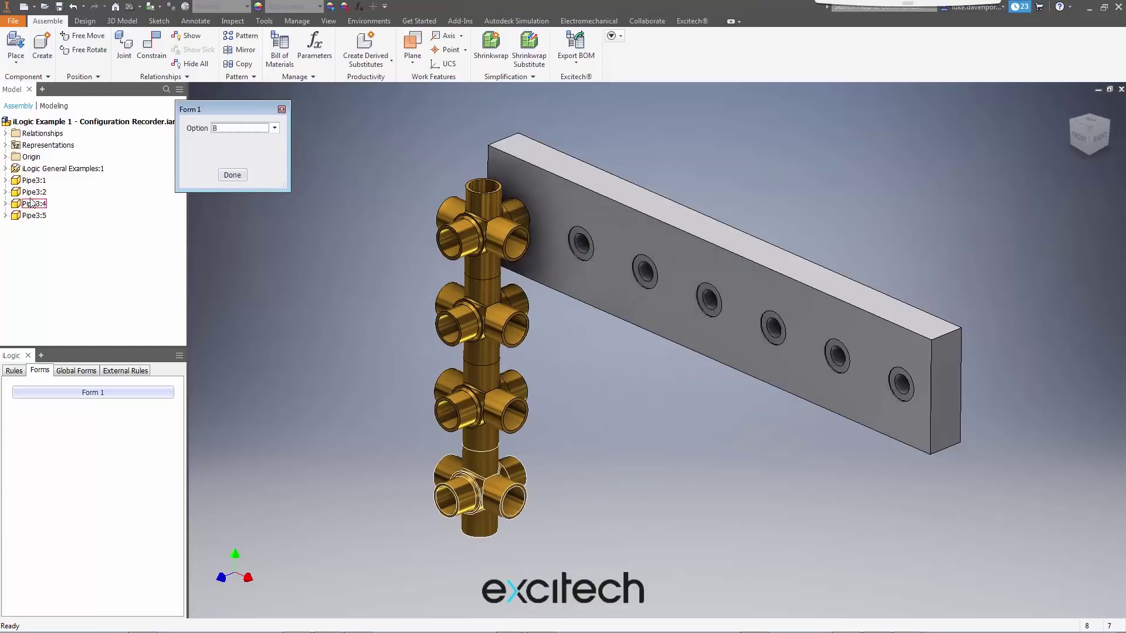
{"action": "left_click", "coordinate": [274, 129]}
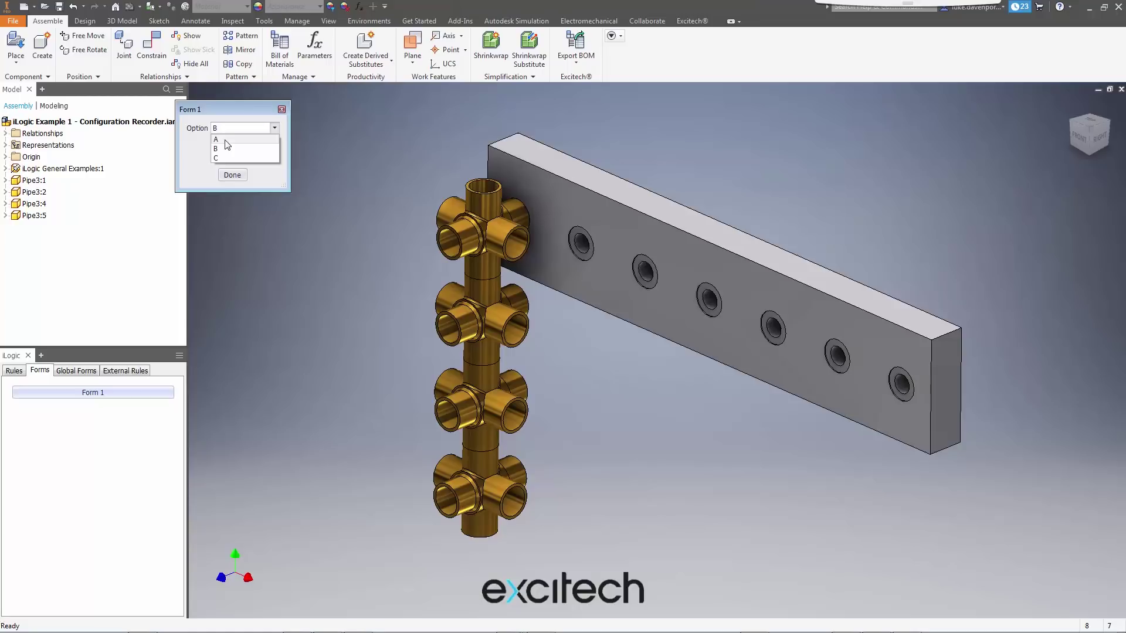
{"action": "left_click", "coordinate": [224, 139]}
{"action": "key", "text": "F2"}
{"action": "key", "text": "Escape"}
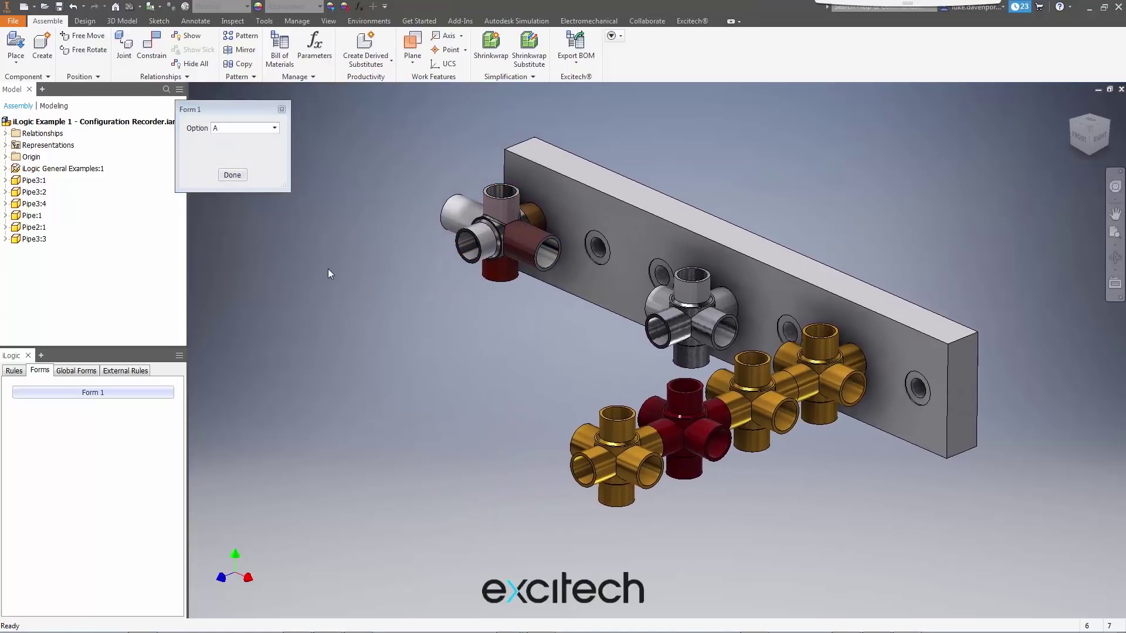
{"action": "left_click", "coordinate": [231, 176]}
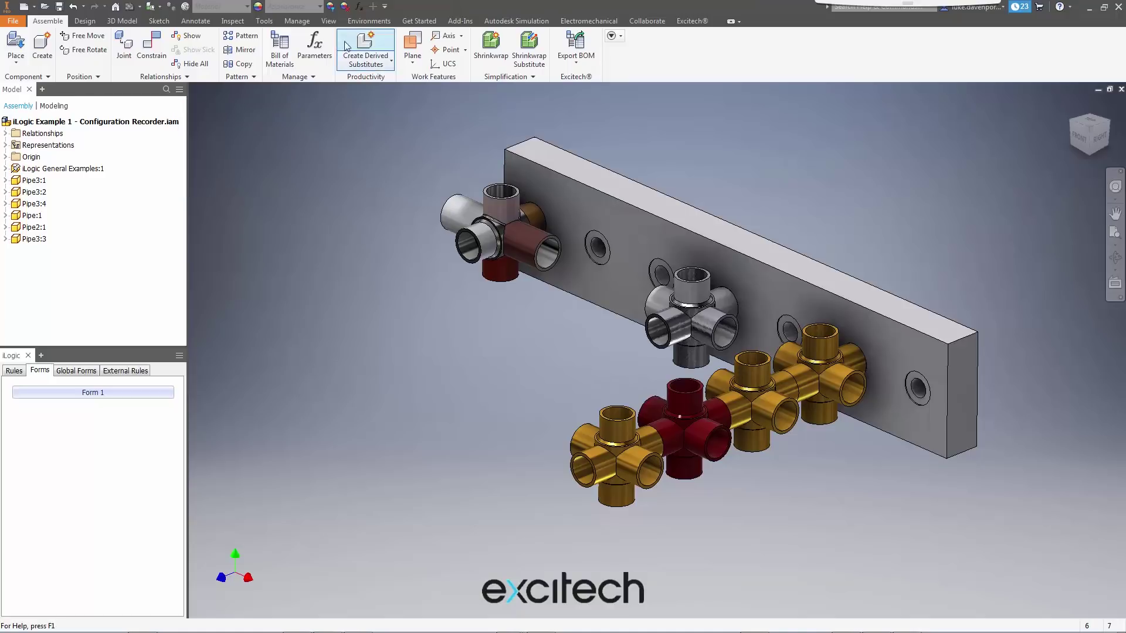
Add a text user parameter named SubOption with the value 1
{"action": "left_click", "coordinate": [360, 7]}
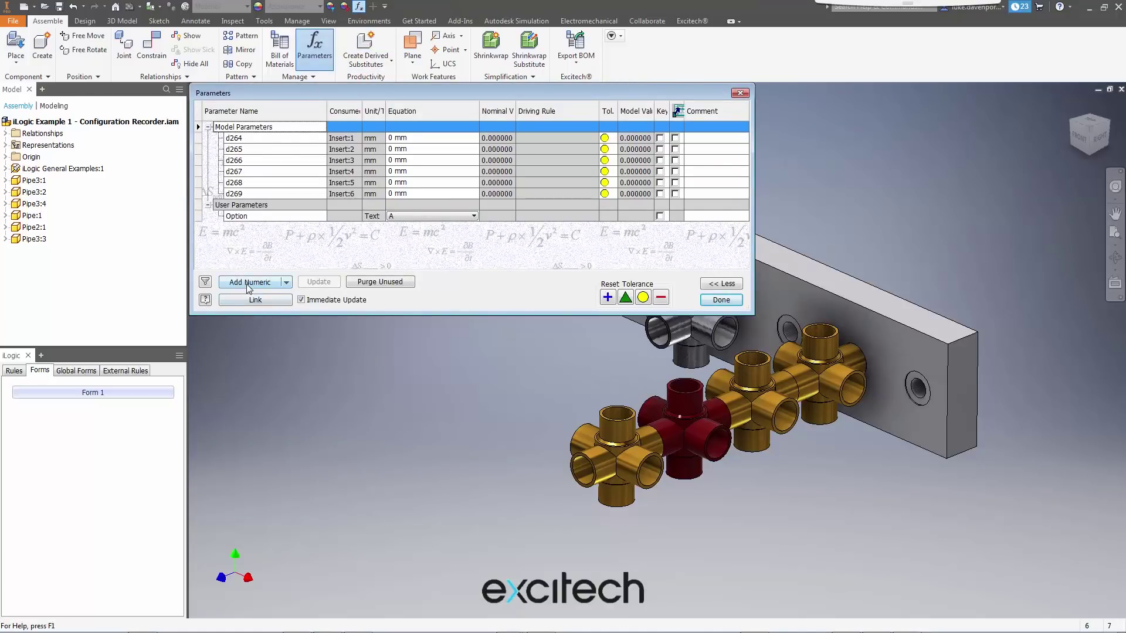
{"action": "left_click", "coordinate": [285, 282]}
{"action": "left_click", "coordinate": [265, 310]}
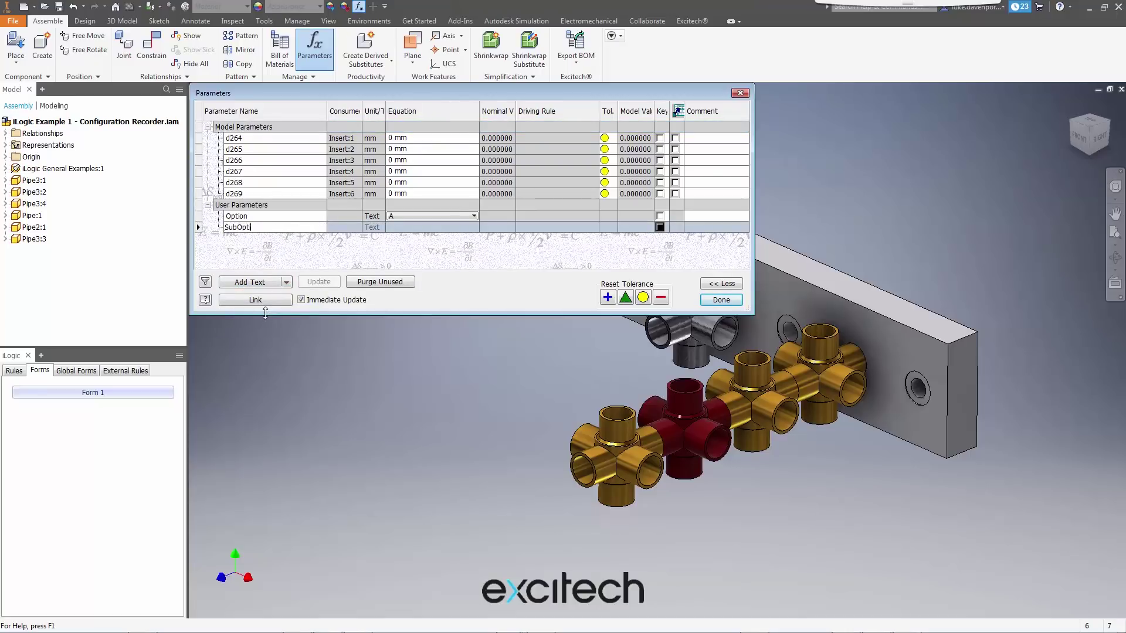
{"action": "type", "text": "SubOption"}
{"action": "left_click", "coordinate": [402, 228]}
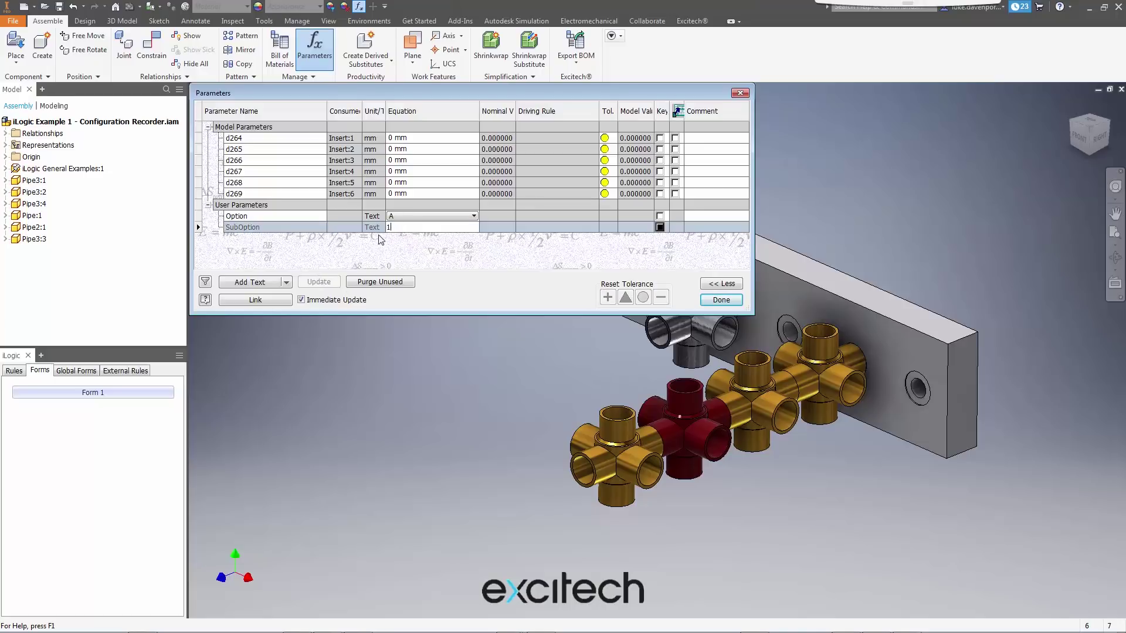
Make SubOption a multi-value parameter by adding 2 to its value list, keep it set to 1, and close the parameters
{"action": "right_click", "coordinate": [377, 230]}
{"action": "left_click", "coordinate": [416, 249]}
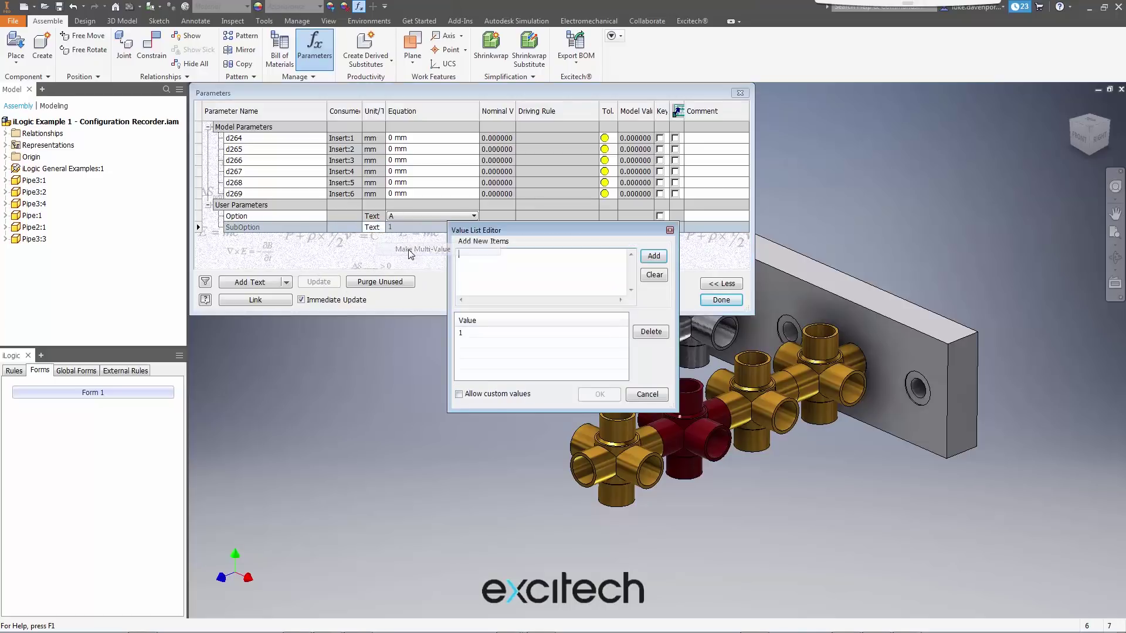
{"action": "type", "text": "2"}
{"action": "left_click", "coordinate": [653, 256]}
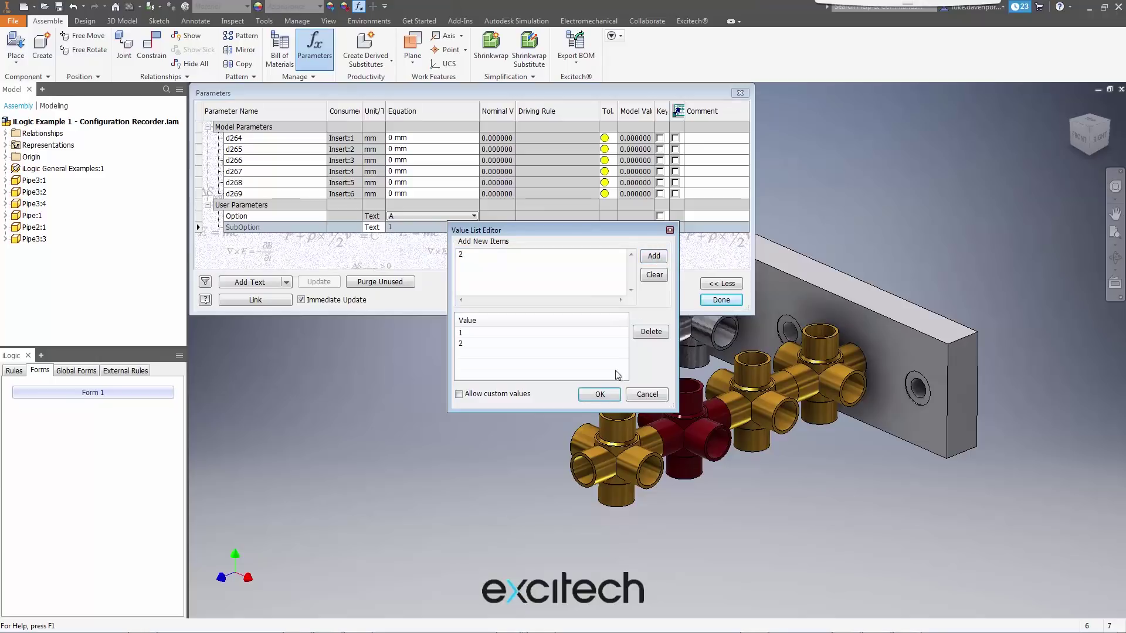
{"action": "left_click", "coordinate": [599, 394]}
{"action": "left_click", "coordinate": [441, 227]}
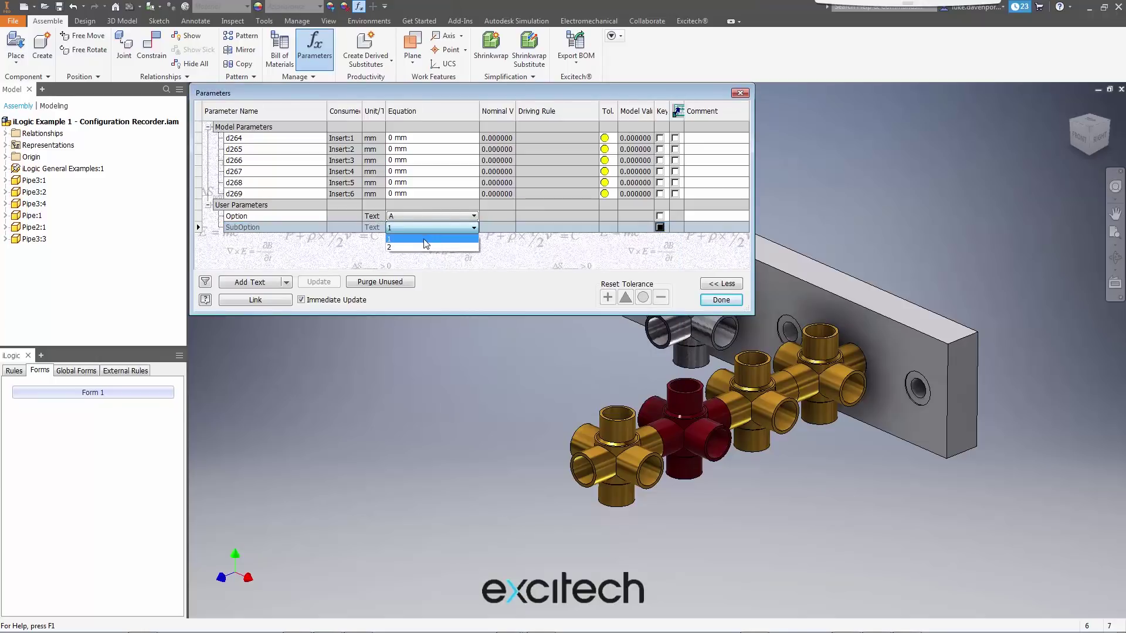
{"action": "left_click", "coordinate": [422, 245]}
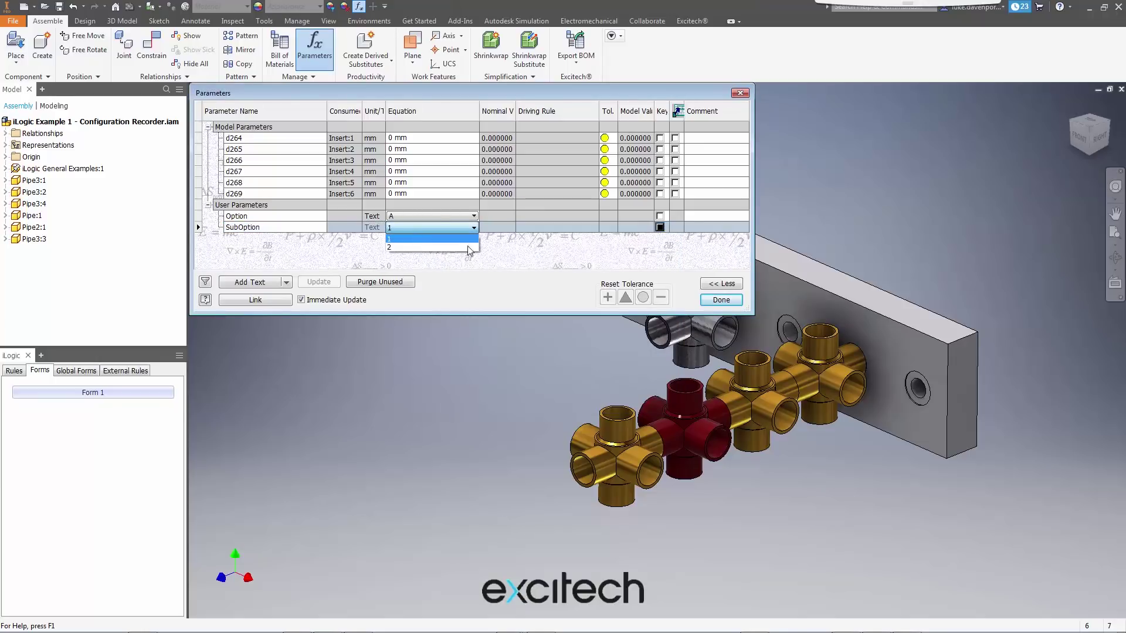
{"action": "left_click", "coordinate": [719, 300]}
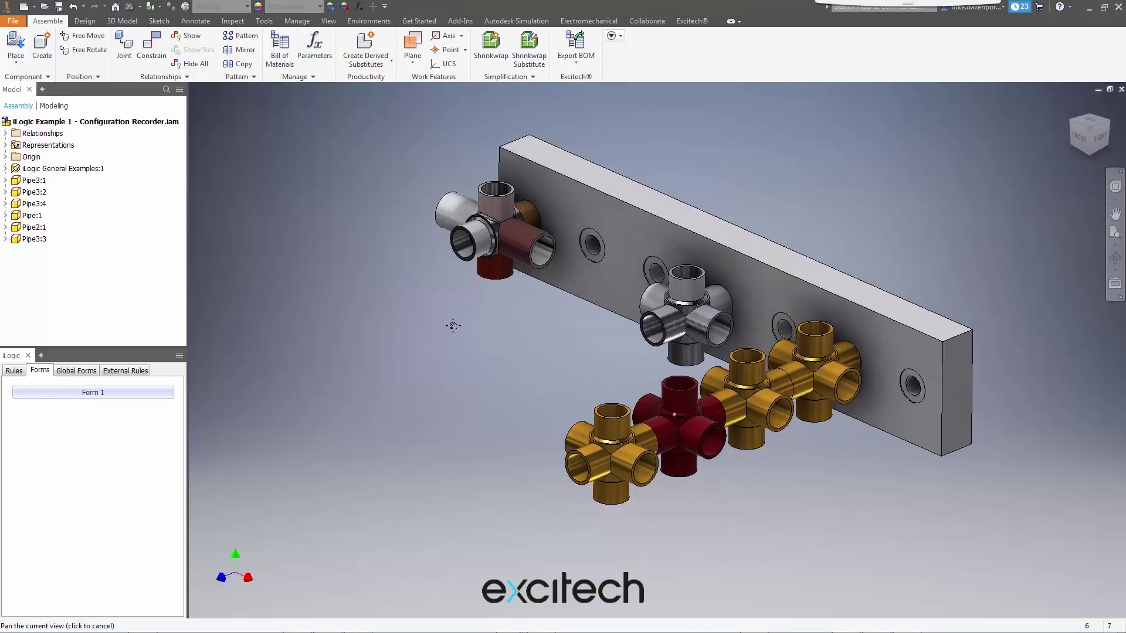
Place one instance of Manifold.ipt into the assembly, in front of the pipe fittings and clear of the drilled block
{"action": "left_click", "coordinate": [18, 43]}
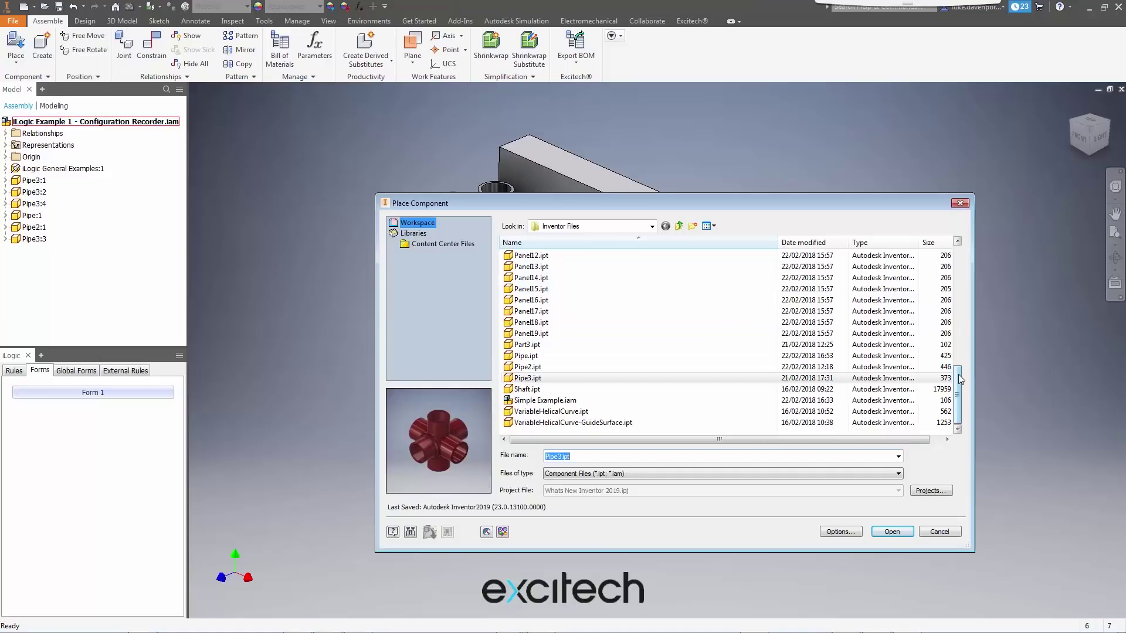
{"action": "left_click_drag", "start_coordinate": [957, 385], "coordinate": [949, 311]}
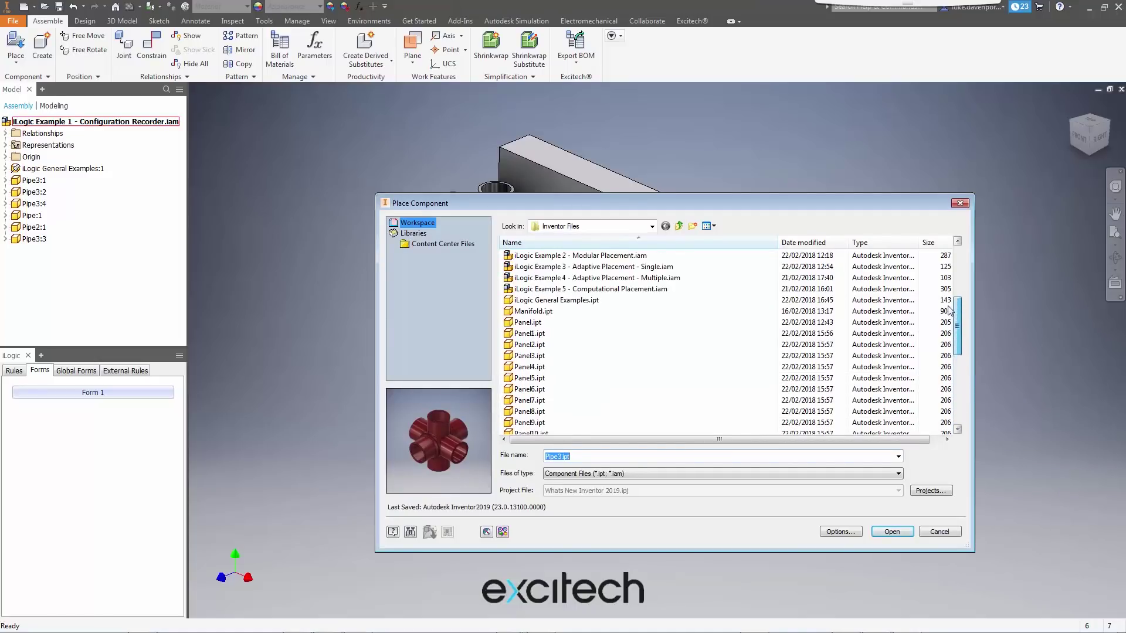
{"action": "double_click", "coordinate": [530, 312]}
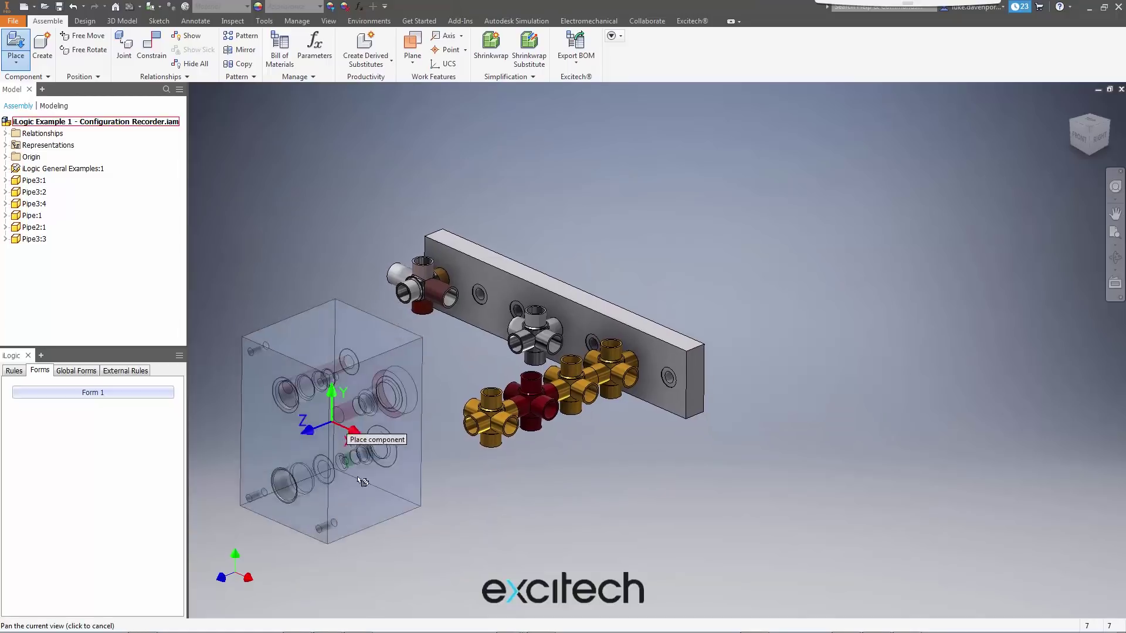
{"action": "left_click", "coordinate": [316, 501]}
{"action": "key", "text": "Escape"}
{"action": "middle_click_drag", "start_coordinate": [327, 289], "coordinate": [390, 259]}
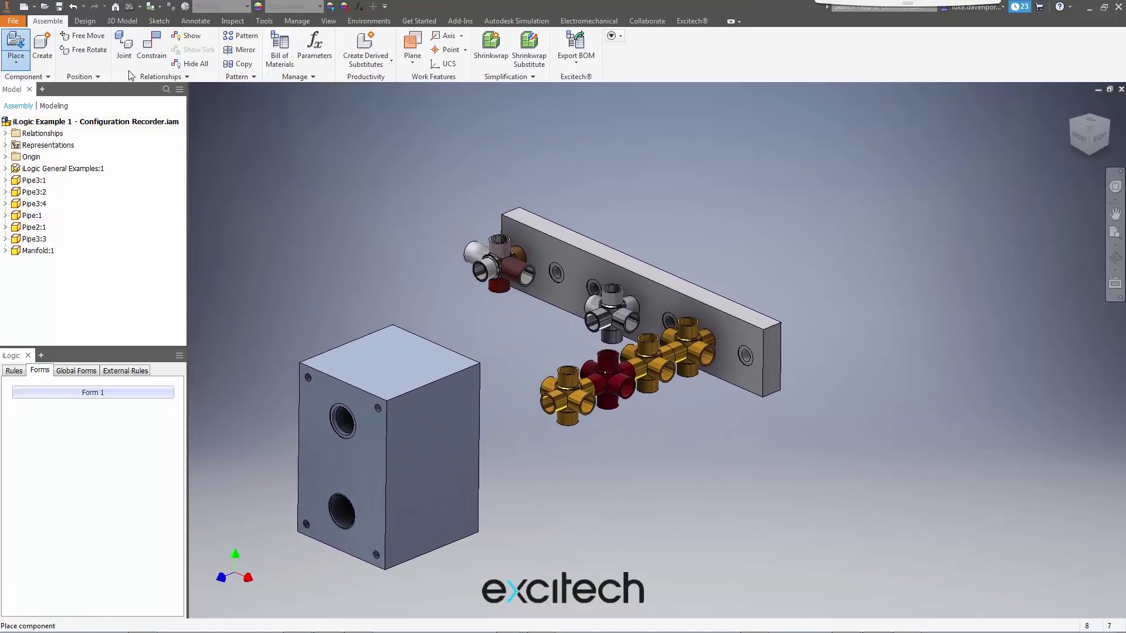
Add an Insert constraint between the manifold's lower front hole and the open end of the last gold pipe fitting
{"action": "left_click", "coordinate": [151, 45]}
{"action": "left_click", "coordinate": [265, 137]}
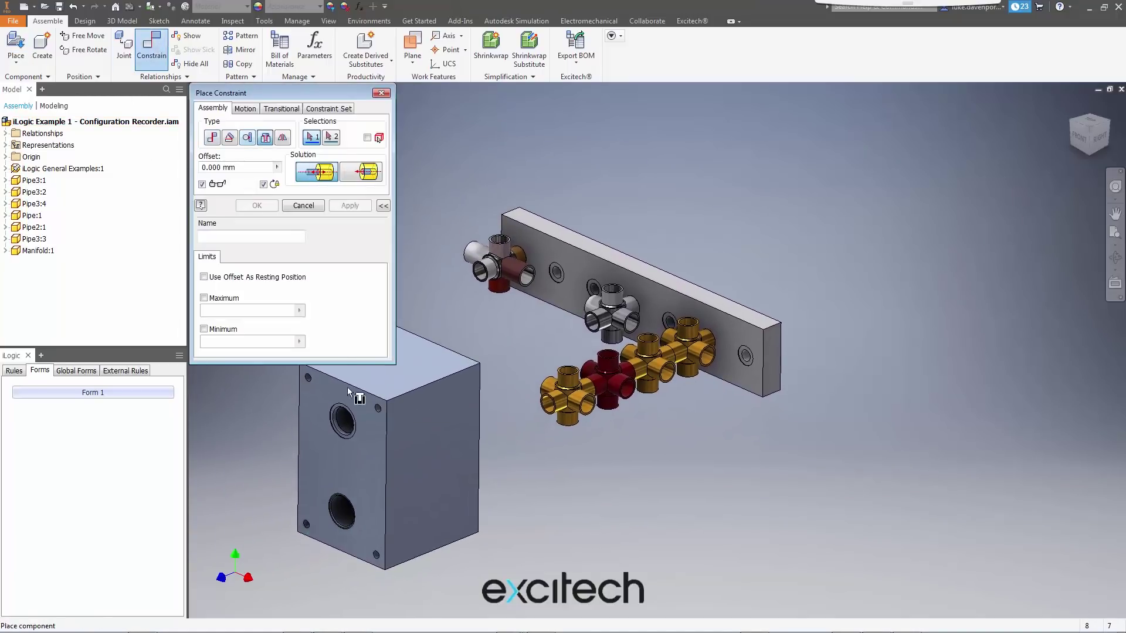
{"action": "left_click", "coordinate": [352, 522]}
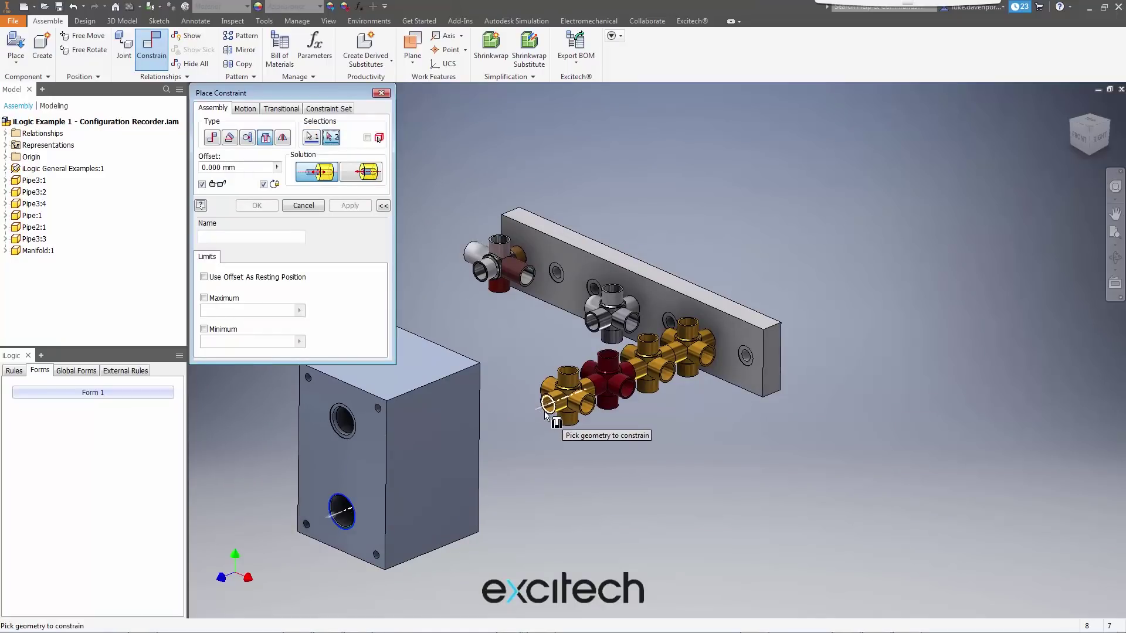
{"action": "left_click", "coordinate": [541, 411]}
{"action": "middle_click_drag", "start_coordinate": [353, 470], "coordinate": [271, 196], "text": "shift"}
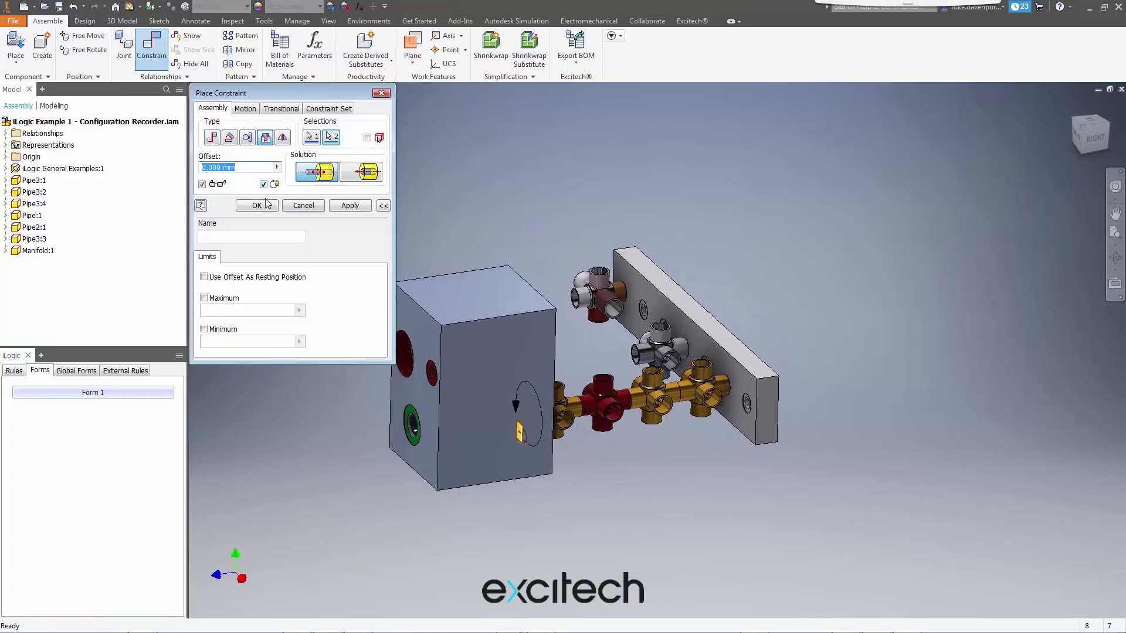
{"action": "left_click", "coordinate": [258, 206]}
{"action": "middle_click_drag", "start_coordinate": [312, 230], "coordinate": [344, 326], "text": "shift"}
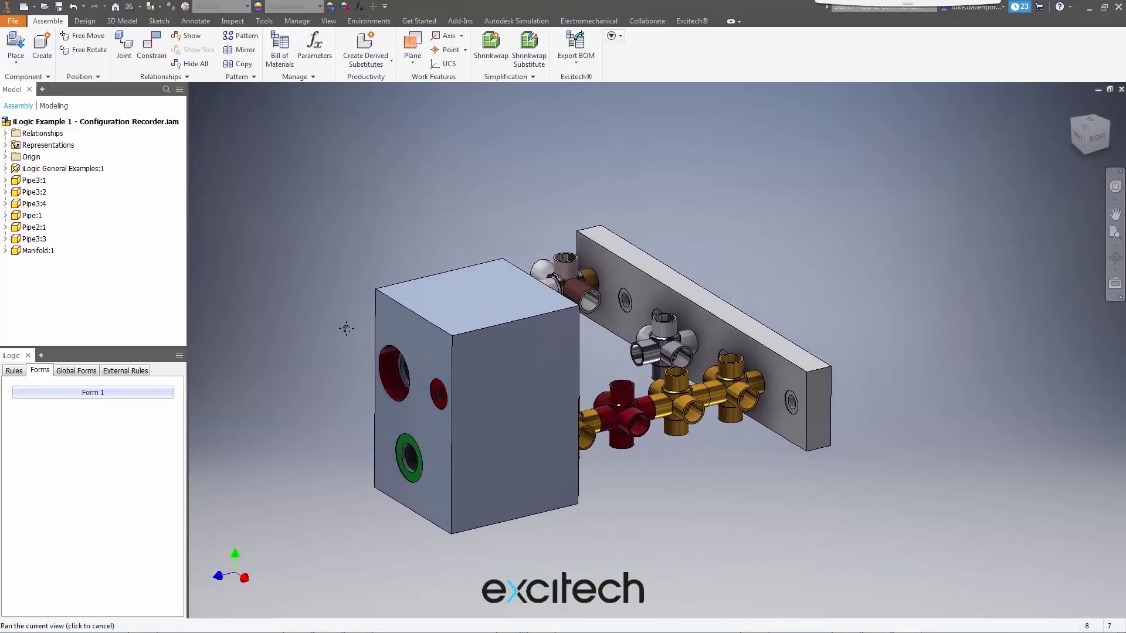
Open the Options rule for editing and add the line "If SubOption = 1 Then" after the last Option A constraint
{"action": "left_click", "coordinate": [7, 374]}
{"action": "double_click", "coordinate": [53, 395]}
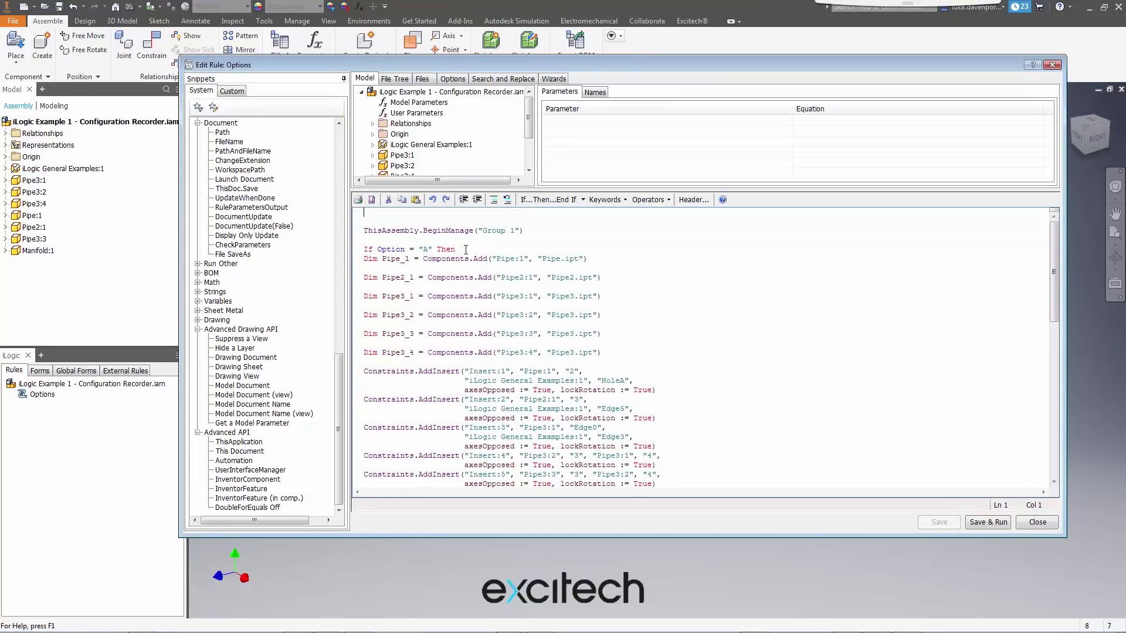
{"action": "scroll", "coordinate": [634, 365], "scroll_direction": "down", "scroll_amount": 8}
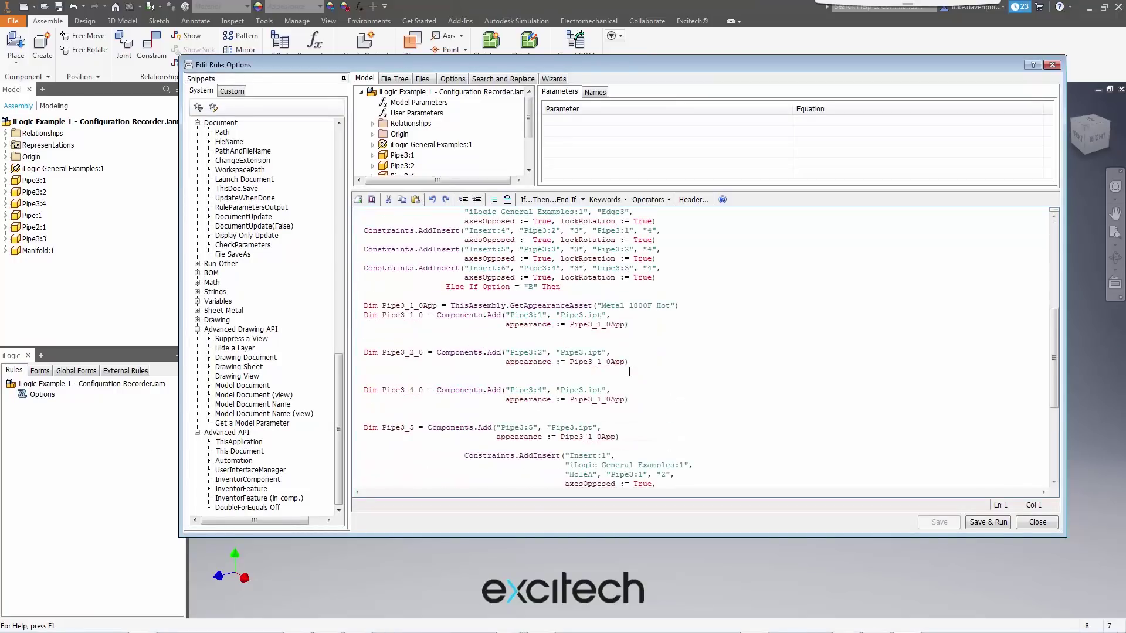
{"action": "left_click", "coordinate": [666, 279]}
{"action": "key", "text": "Return"}
{"action": "key", "text": "Return"}
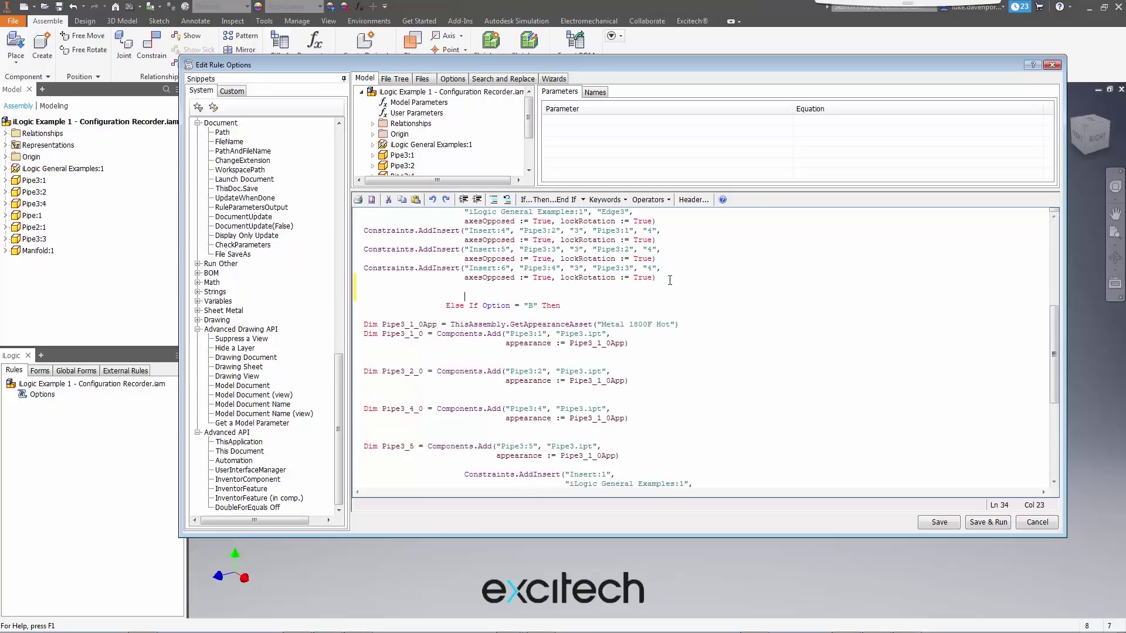
{"action": "type", "text": "If SubOpt"}
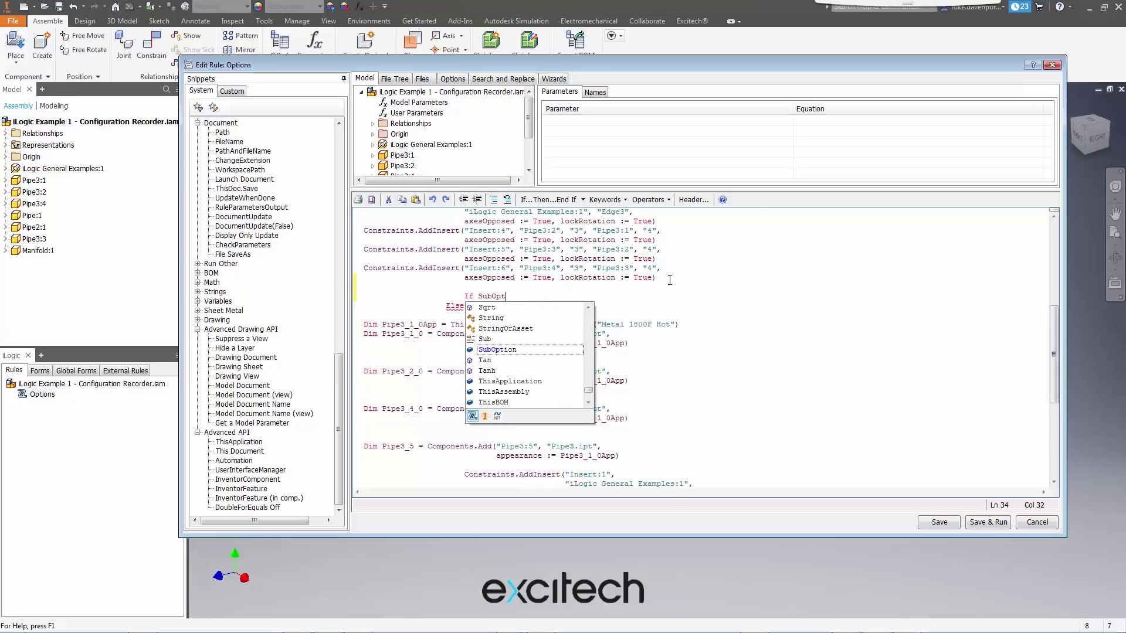
{"action": "type", "text": "ion = \""}
{"action": "key", "text": "BackSpace"}
{"action": "type", "text": "1 Then"}
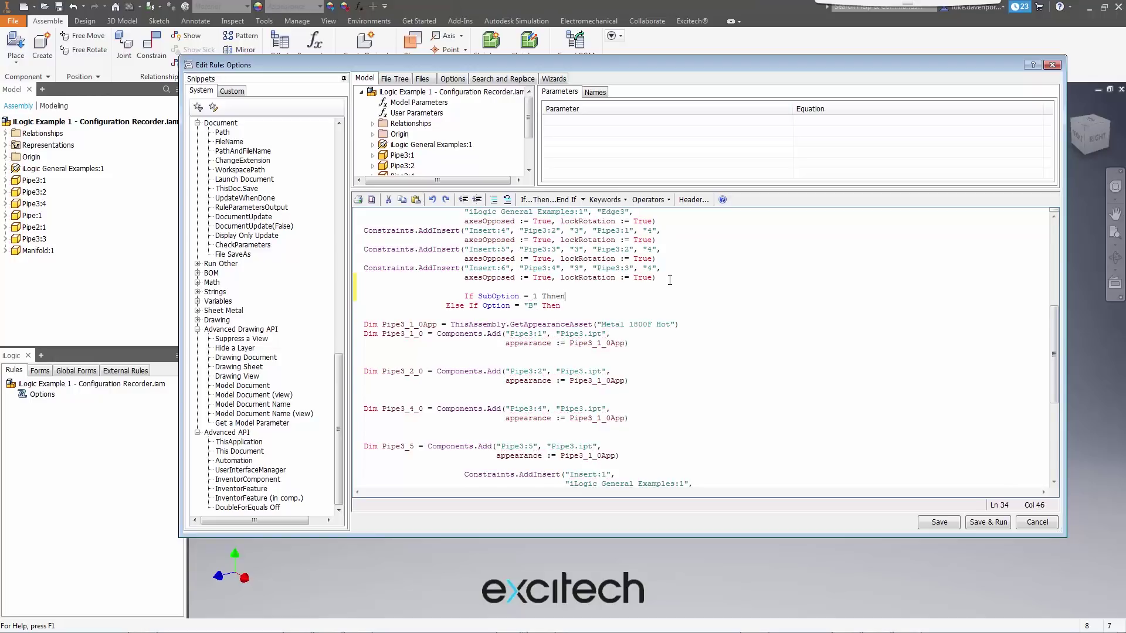
{"action": "key", "text": "Return"}
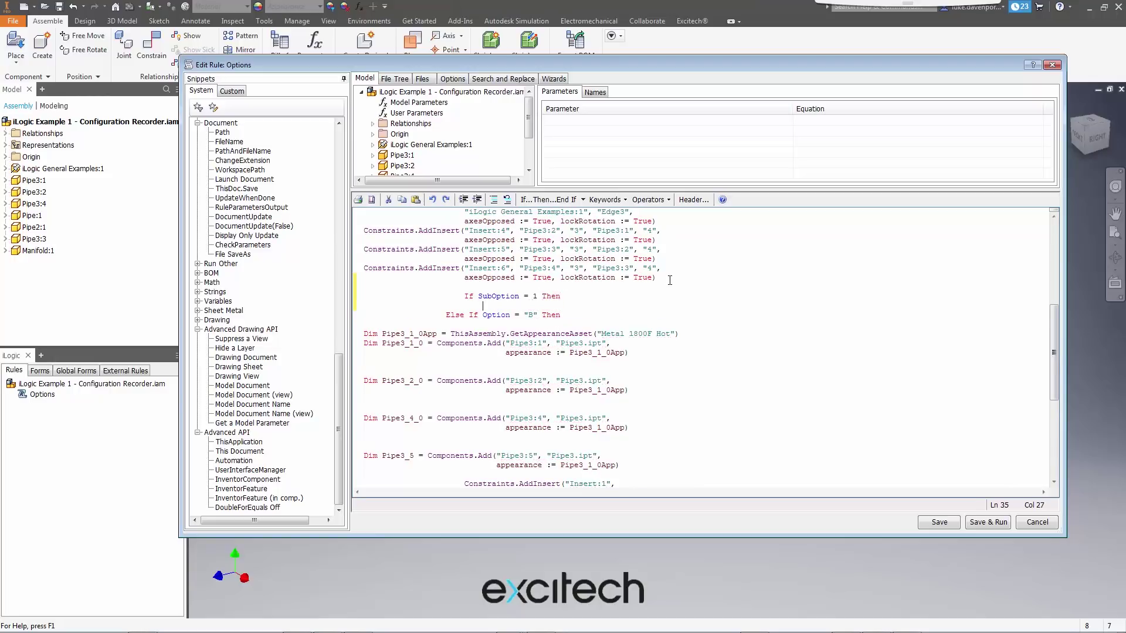
Complete the SubOption condition with Else and End If lines, leaving an empty line inside each branch
{"action": "type", "text": "Else"}
{"action": "key", "text": "Return"}
{"action": "type", "text": "End If"}
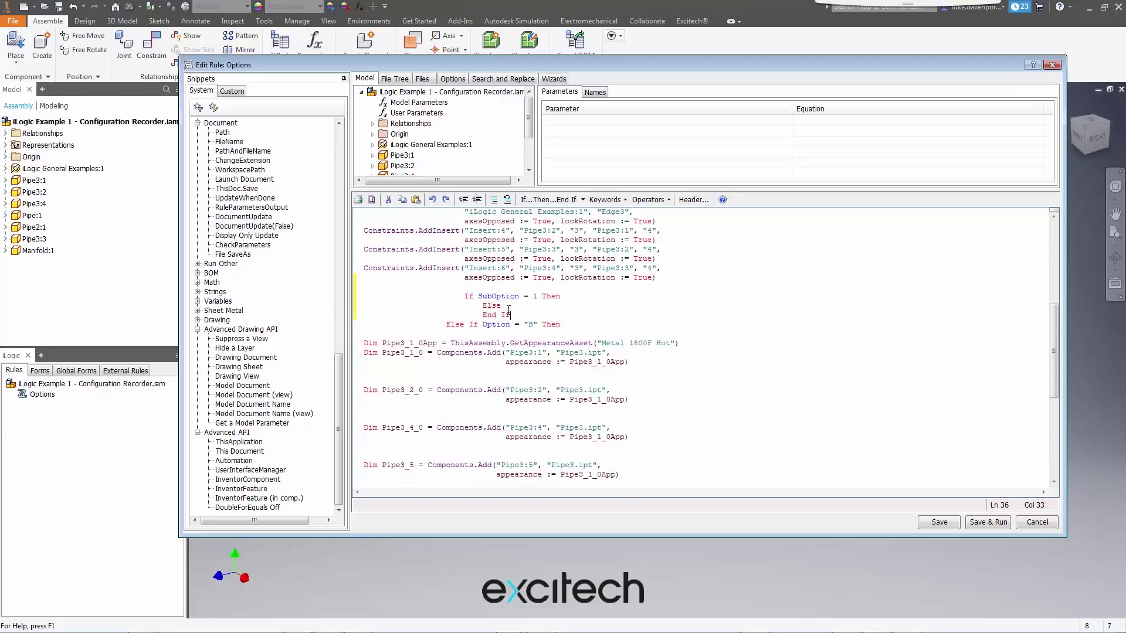
{"action": "key", "text": "Return"}
{"action": "key", "text": "Return"}
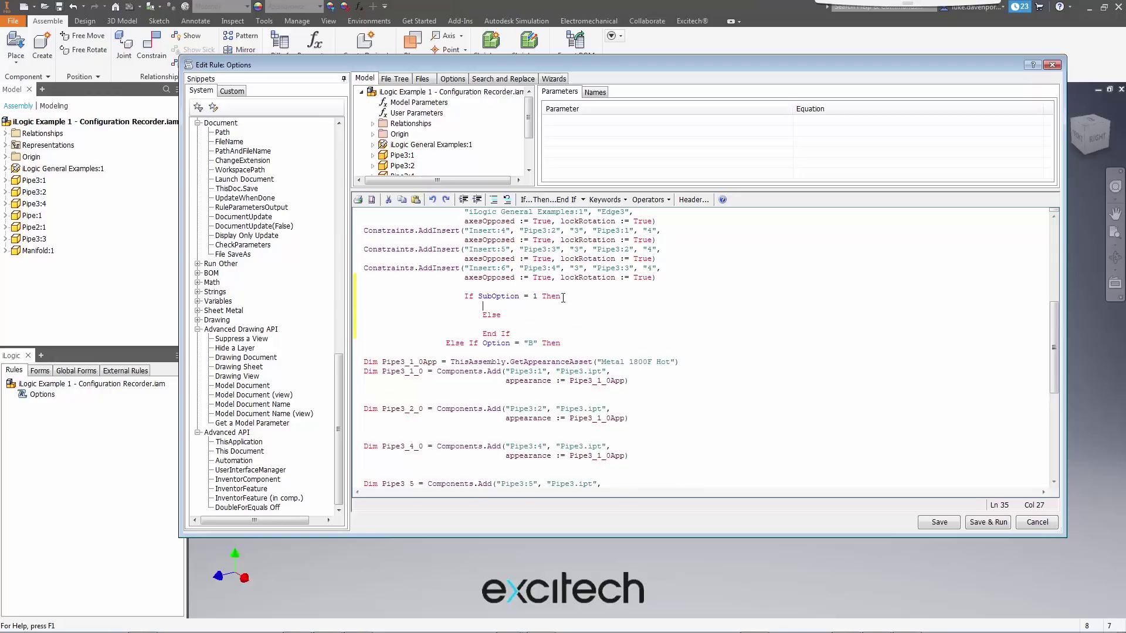
Capture Manifold:1's current component and constraint state into the SubOption = 1 branch, then save and close the rule
{"action": "left_click_drag", "start_coordinate": [530, 111], "coordinate": [413, 161]}
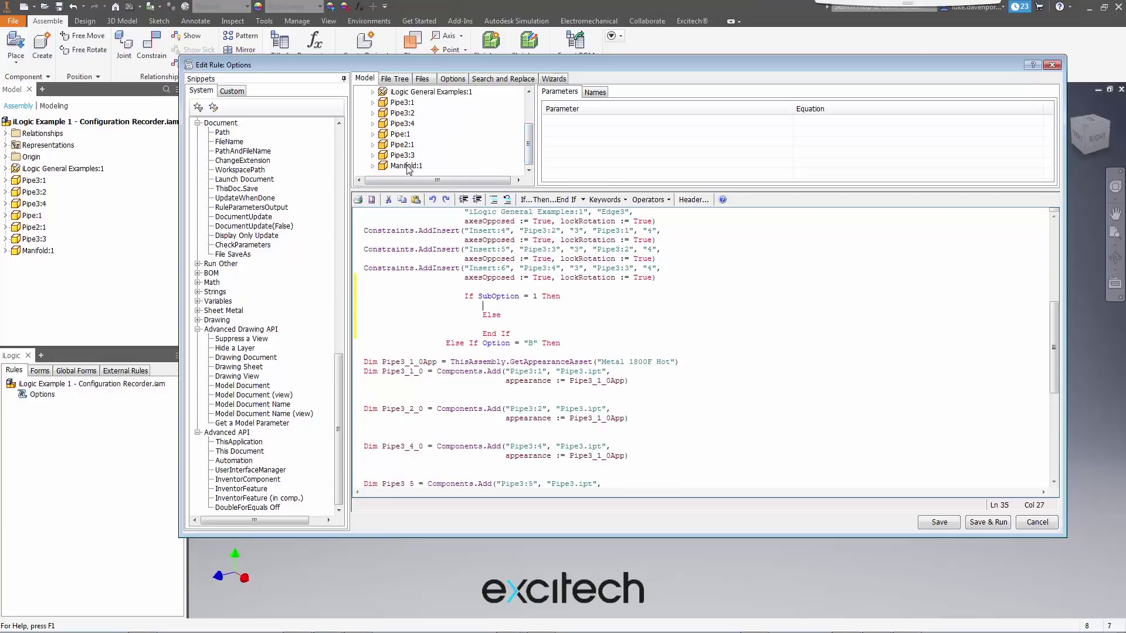
{"action": "right_click", "coordinate": [408, 167]}
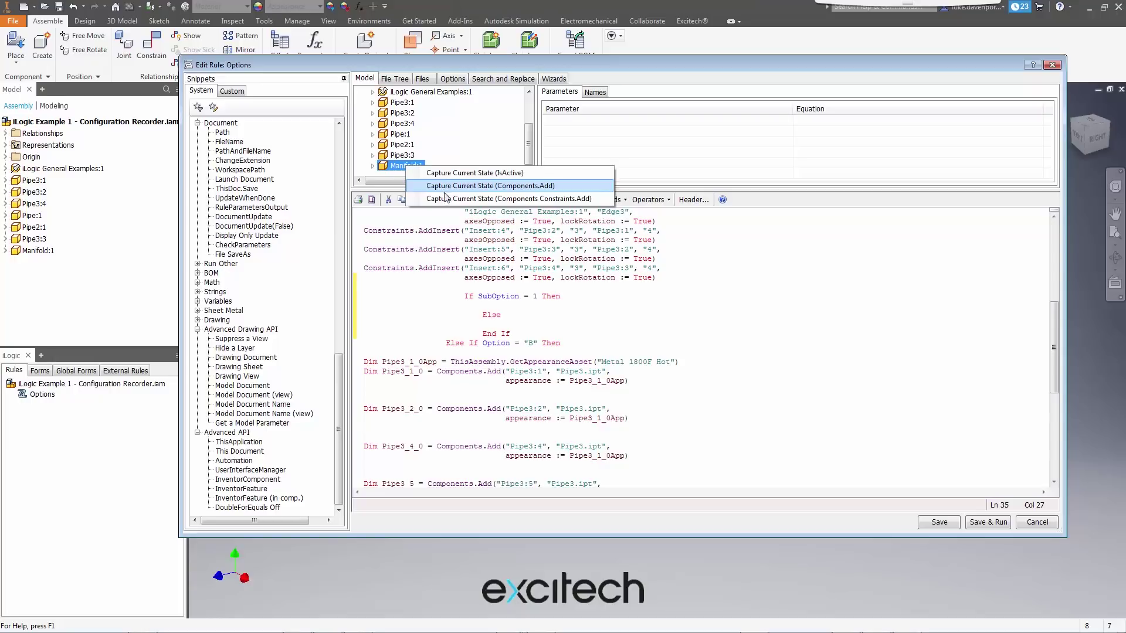
{"action": "left_click", "coordinate": [501, 396]}
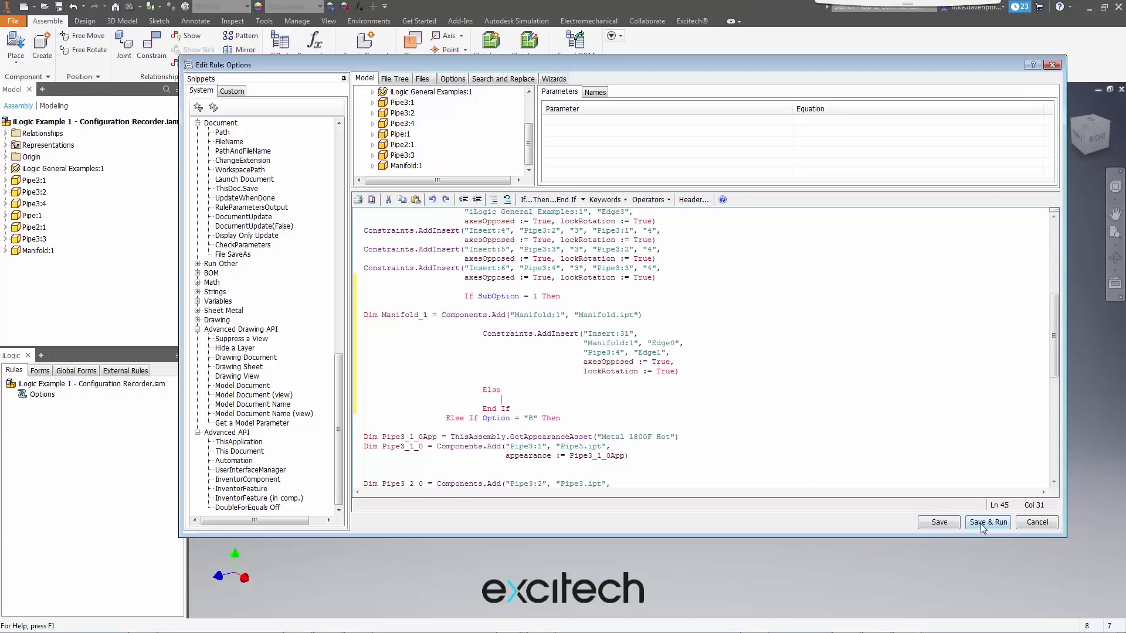
{"action": "left_click", "coordinate": [939, 522]}
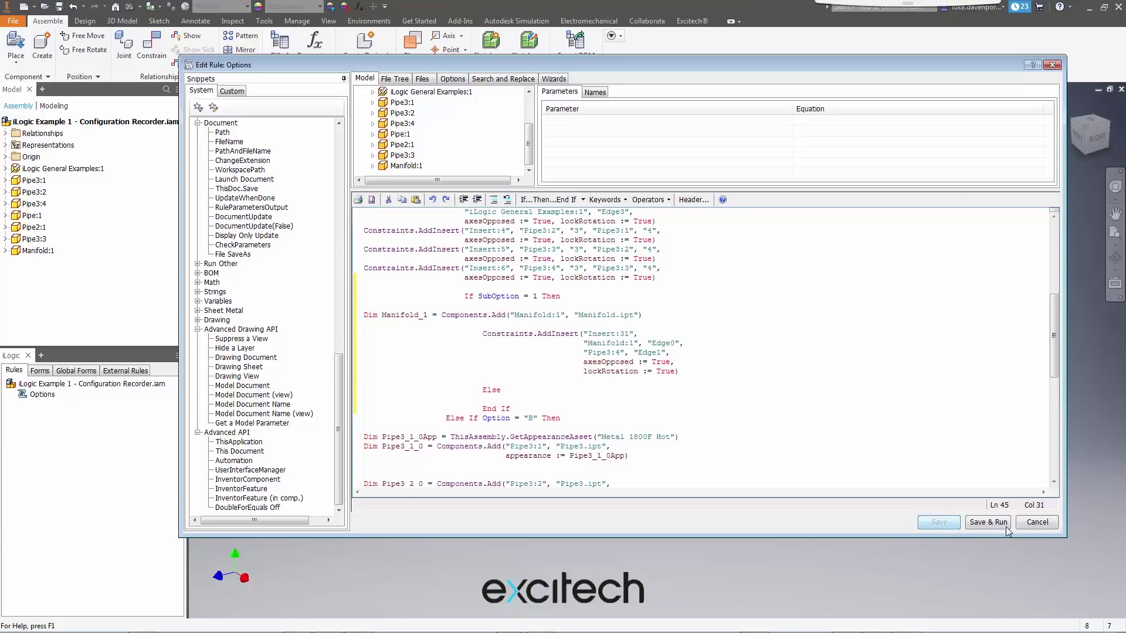
{"action": "left_click", "coordinate": [1037, 522]}
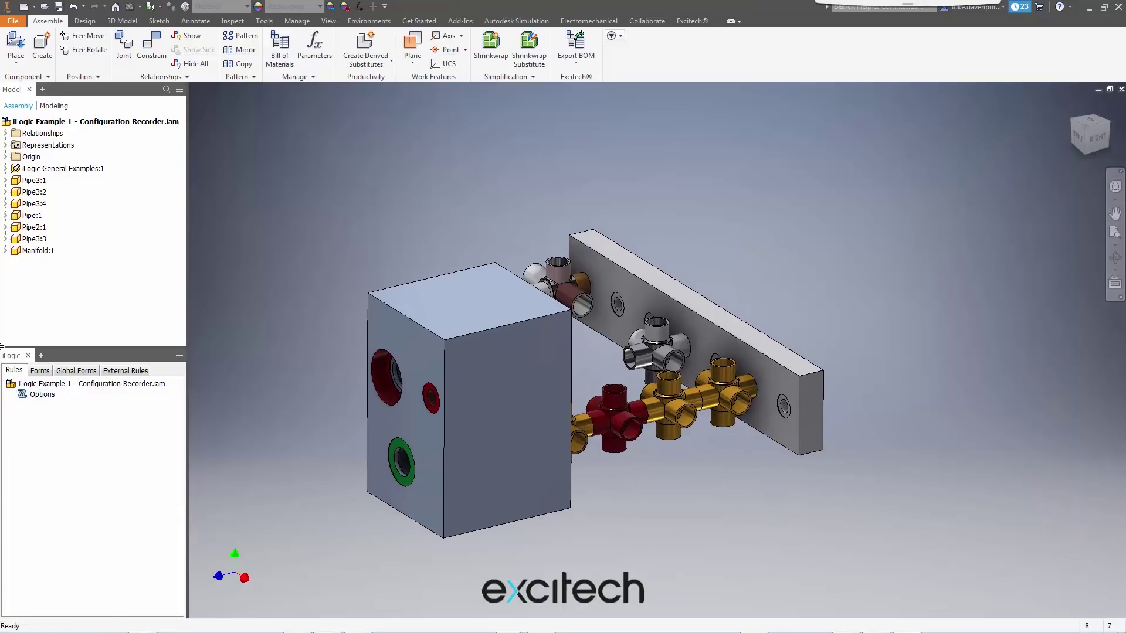
Edit Form 1 to include the SubOption parameter below Option and accept the form
{"action": "left_click", "coordinate": [40, 371]}
{"action": "right_click", "coordinate": [54, 399]}
{"action": "left_click", "coordinate": [85, 400]}
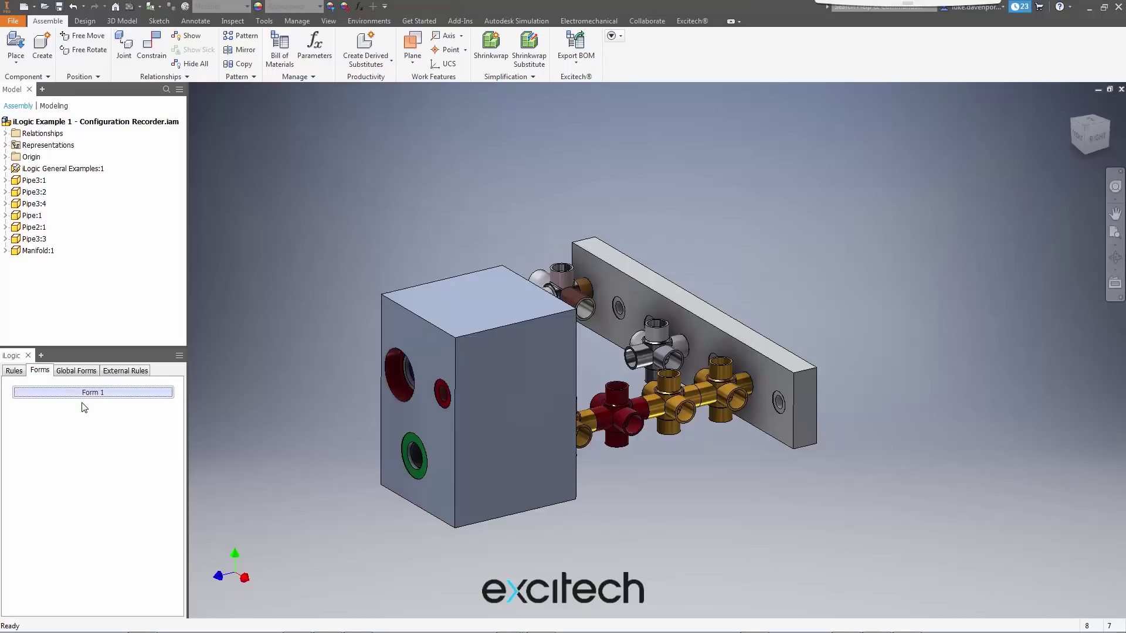
{"action": "left_click_drag", "start_coordinate": [344, 212], "coordinate": [562, 223]}
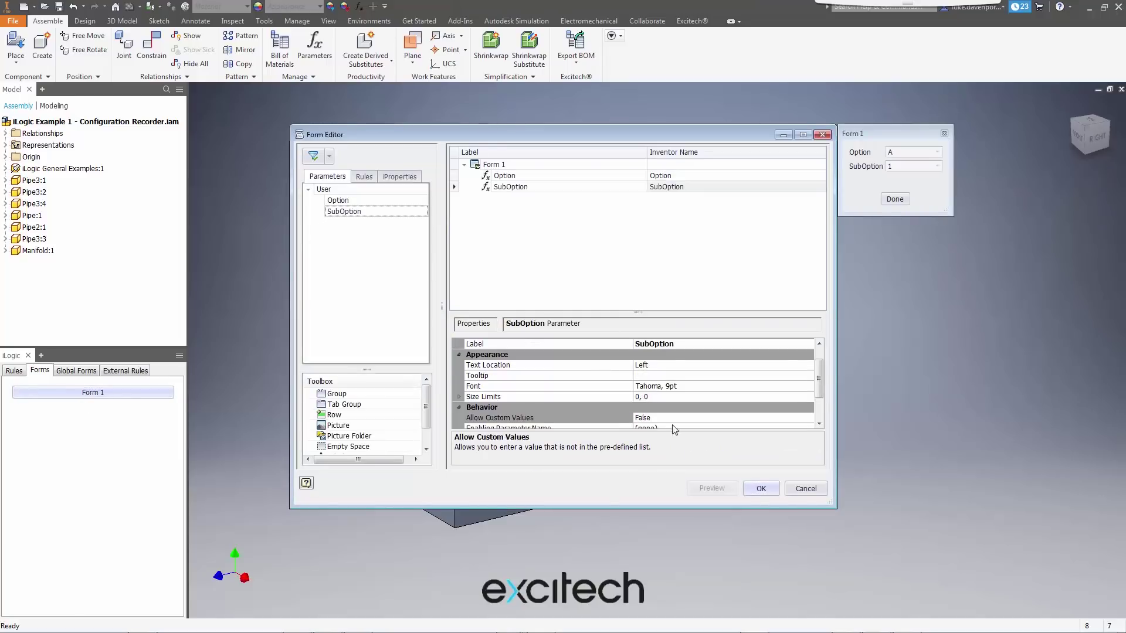
{"action": "left_click", "coordinate": [761, 489]}
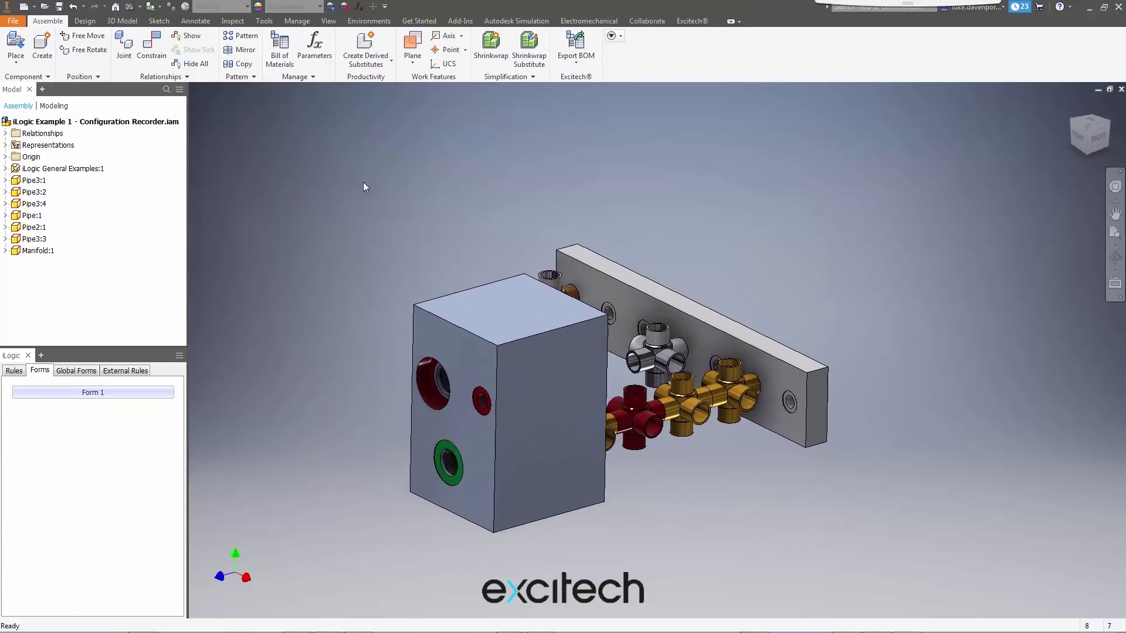
Open Form 1 and test the configurations by switching Option to B and back to A
{"action": "left_click", "coordinate": [93, 392]}
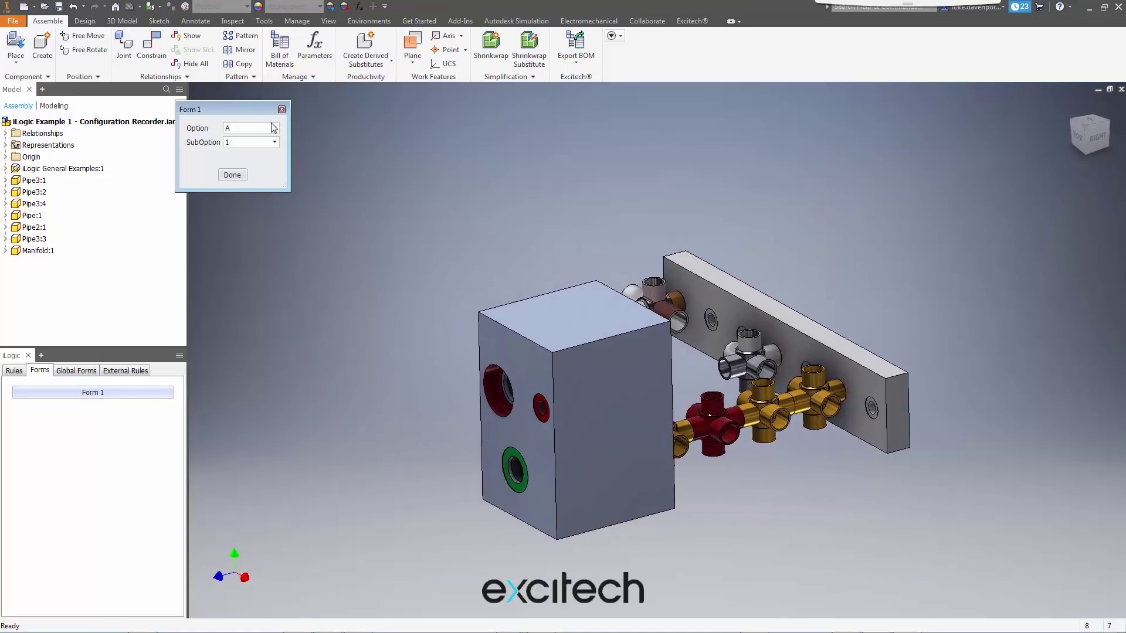
{"action": "left_click", "coordinate": [275, 128]}
{"action": "left_click", "coordinate": [239, 148]}
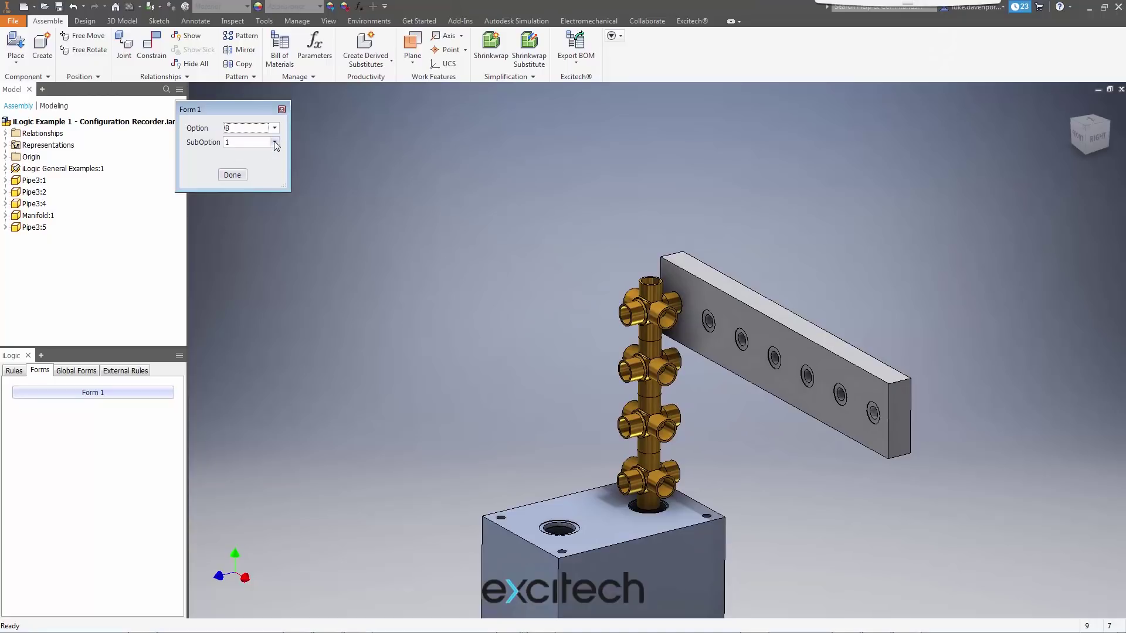
{"action": "left_click", "coordinate": [274, 128]}
{"action": "left_click", "coordinate": [231, 140]}
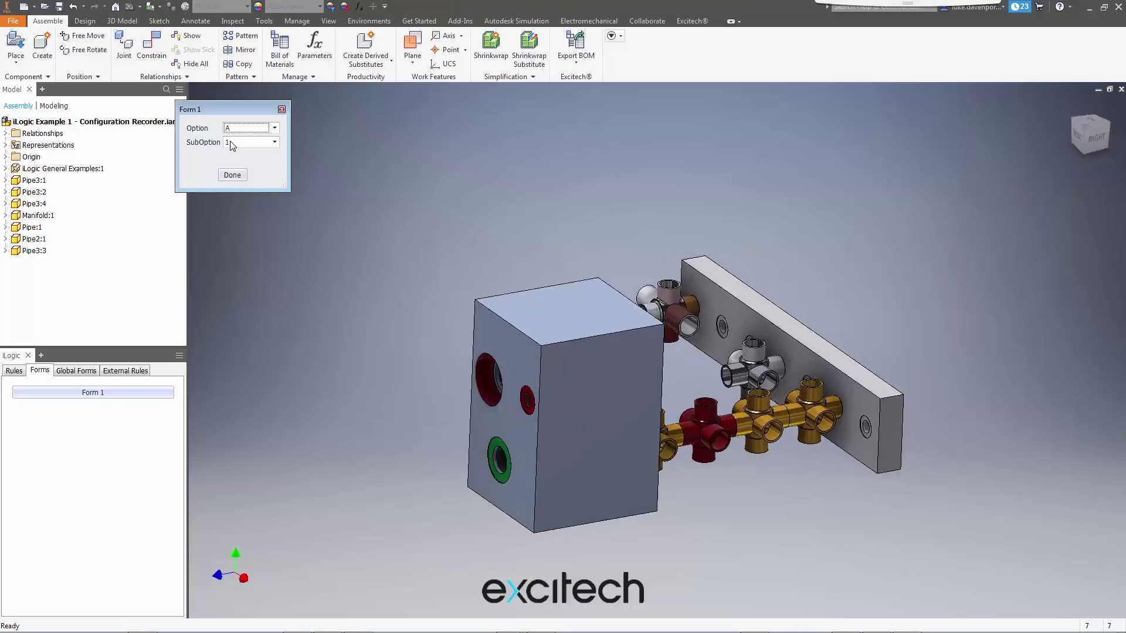
Test SubOption in the form by setting it to 2, accepting the save of Manifold.ipt, and switching it to 1, 2 and 1
{"action": "left_click", "coordinate": [274, 142]}
{"action": "left_click", "coordinate": [237, 162]}
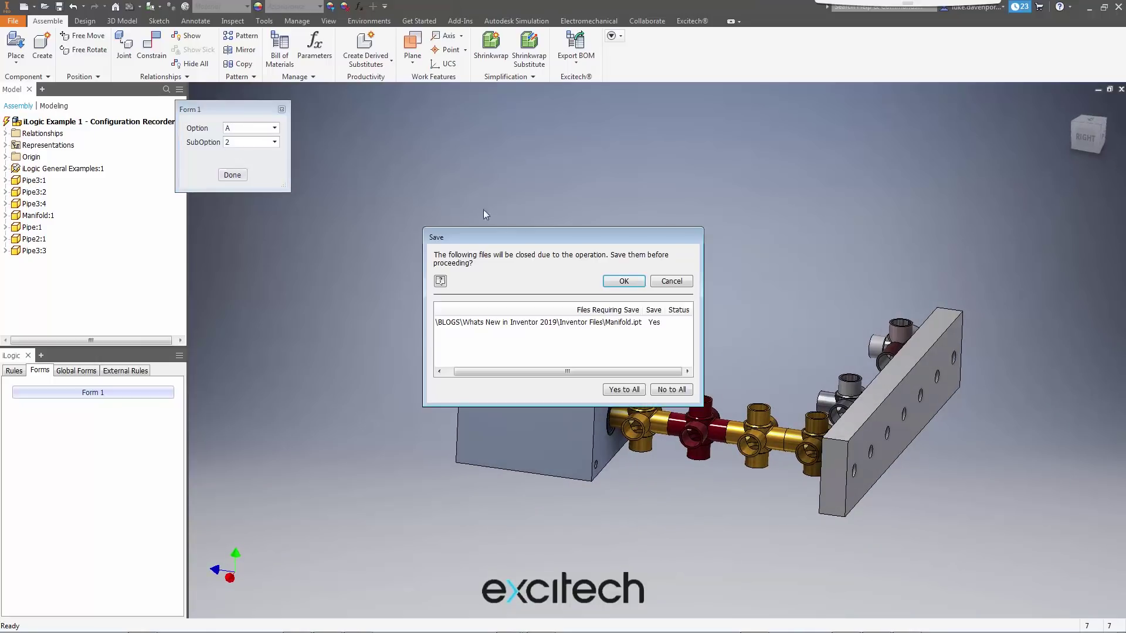
{"action": "left_click", "coordinate": [622, 282]}
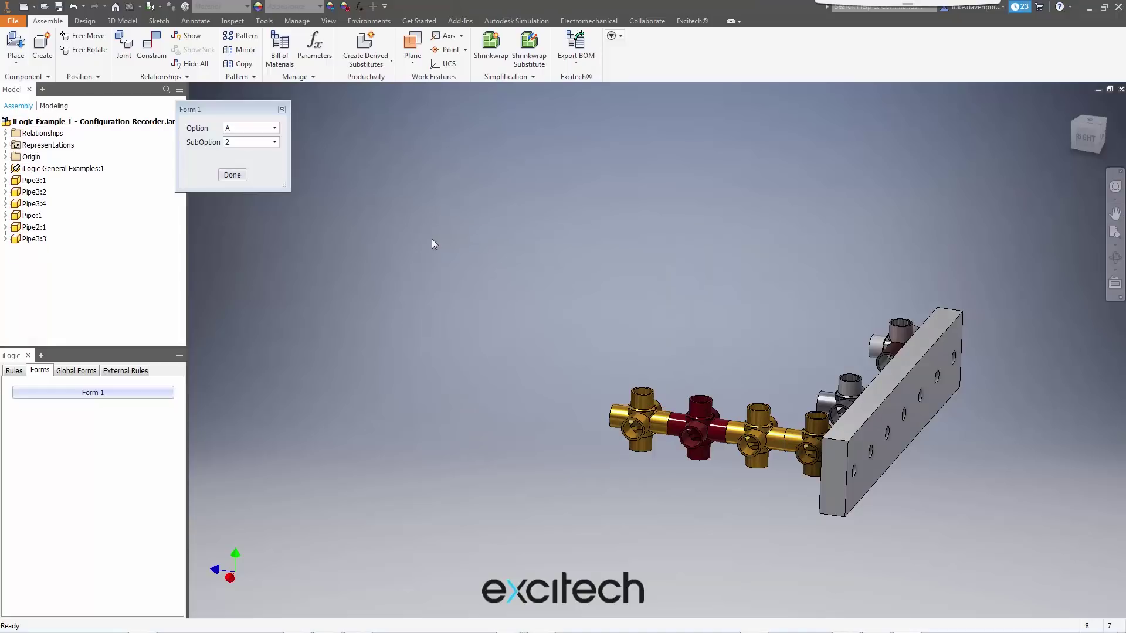
{"action": "left_click", "coordinate": [274, 142]}
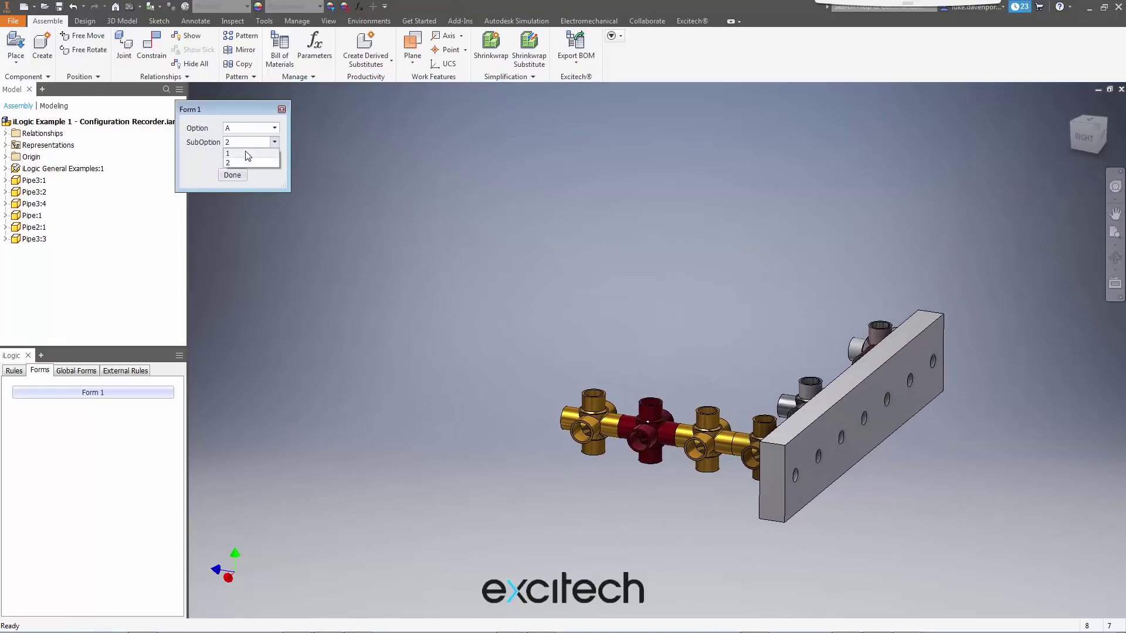
{"action": "left_click", "coordinate": [245, 152]}
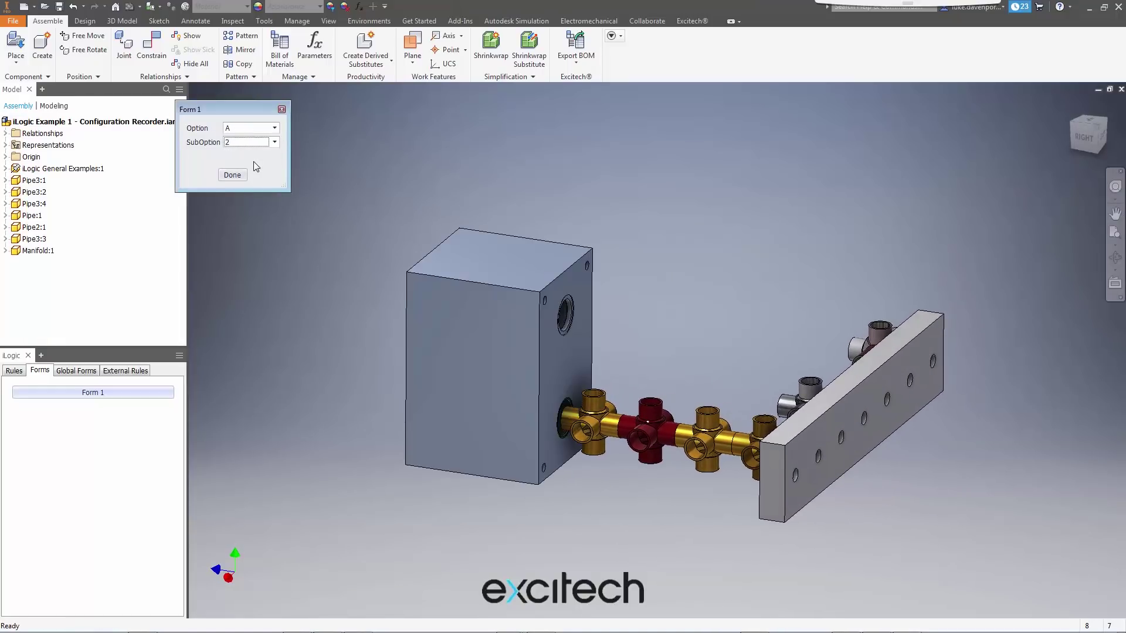
{"action": "left_click", "coordinate": [275, 143]}
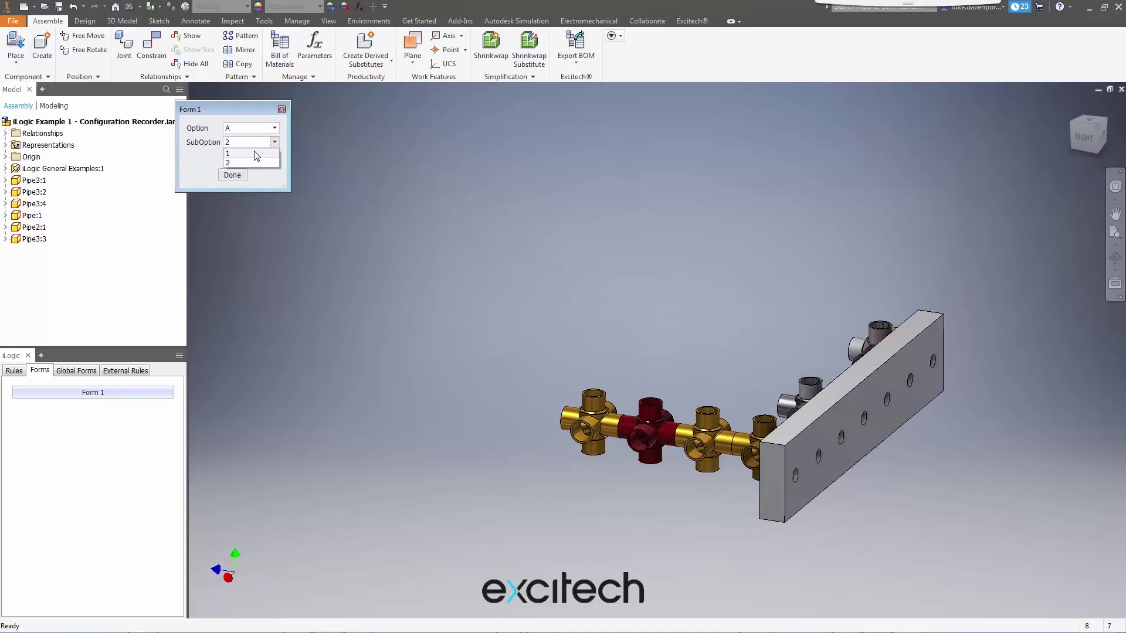
{"action": "left_click", "coordinate": [256, 154]}
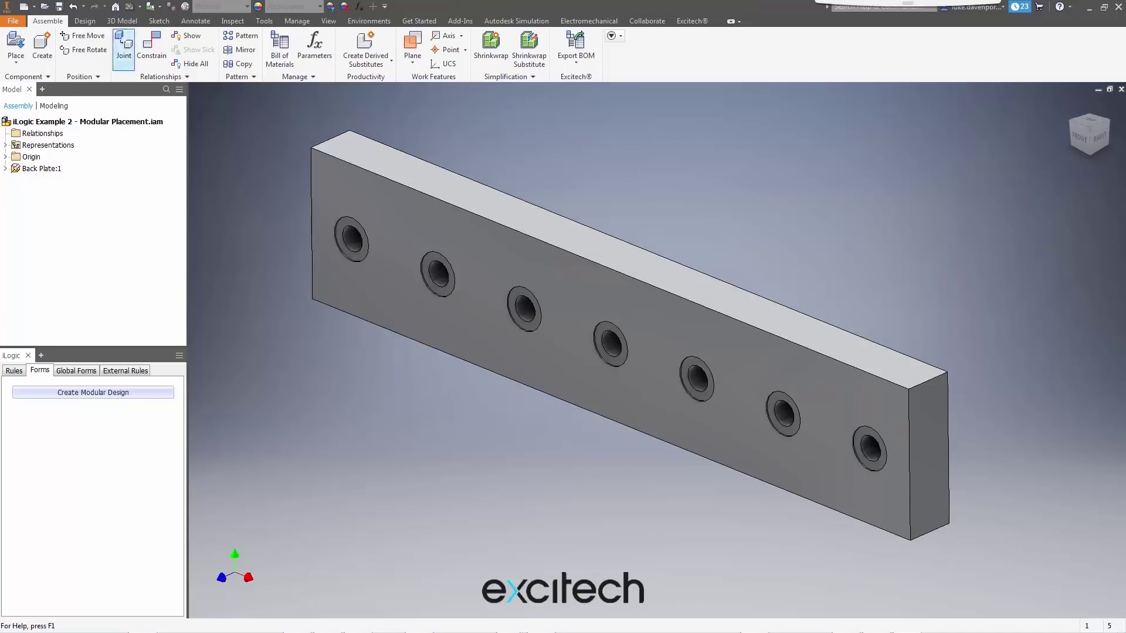
Open the part file Pipe.ipt from the Inventor Files folder
{"action": "left_click", "coordinate": [17, 22]}
{"action": "left_click", "coordinate": [38, 91]}
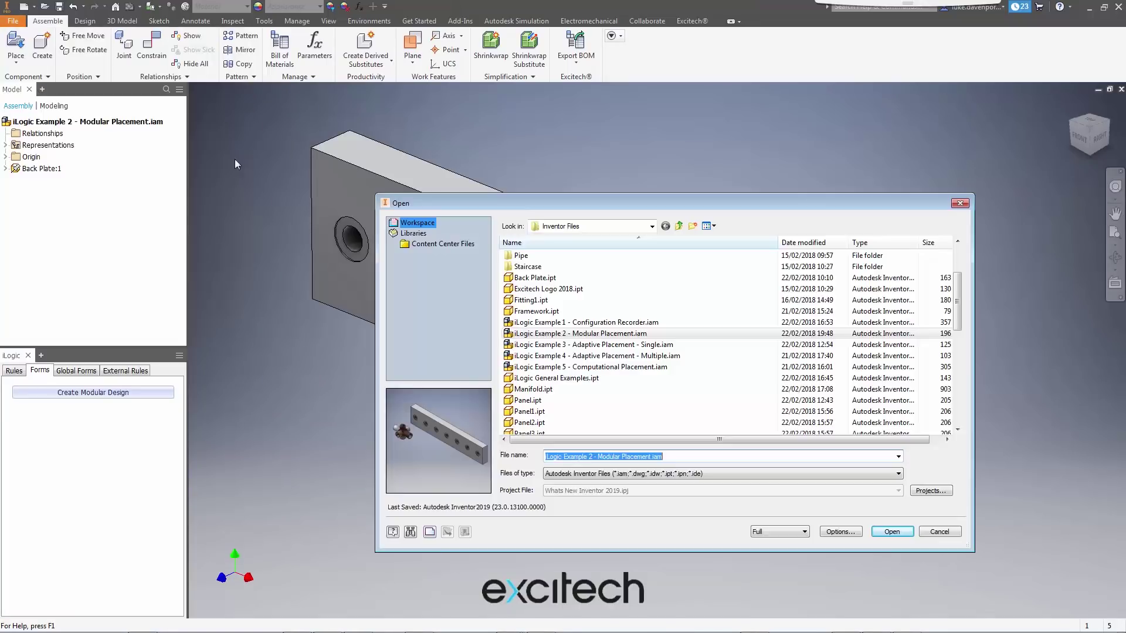
{"action": "left_click", "coordinate": [530, 401]}
{"action": "scroll", "coordinate": [529, 400], "scroll_direction": "down", "scroll_amount": 7}
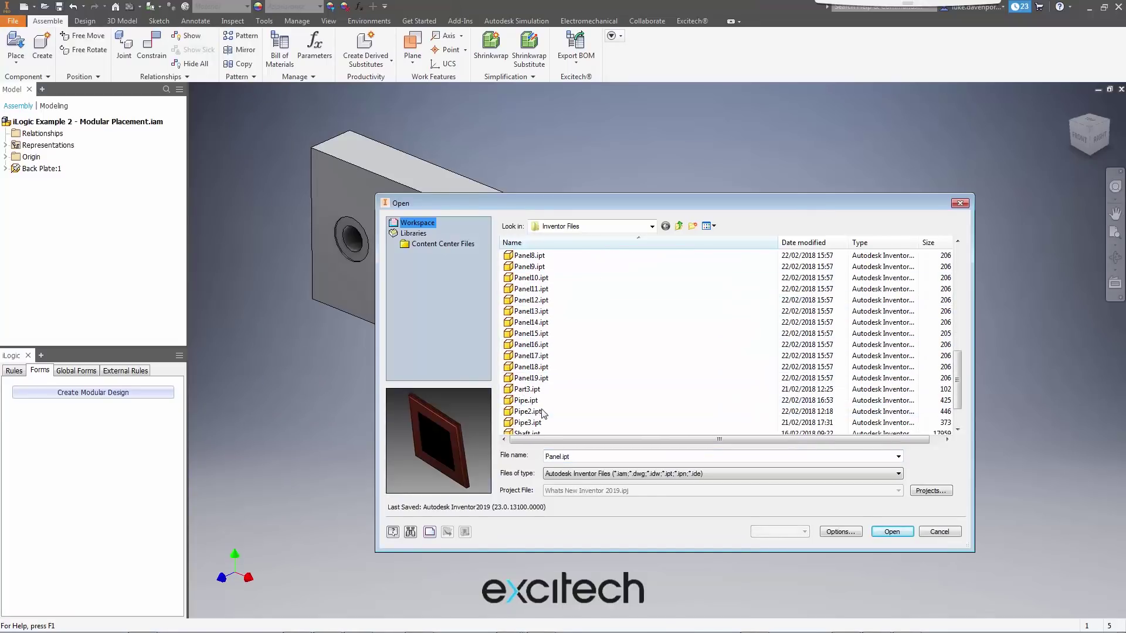
{"action": "left_click", "coordinate": [529, 400]}
{"action": "left_click", "coordinate": [530, 411]}
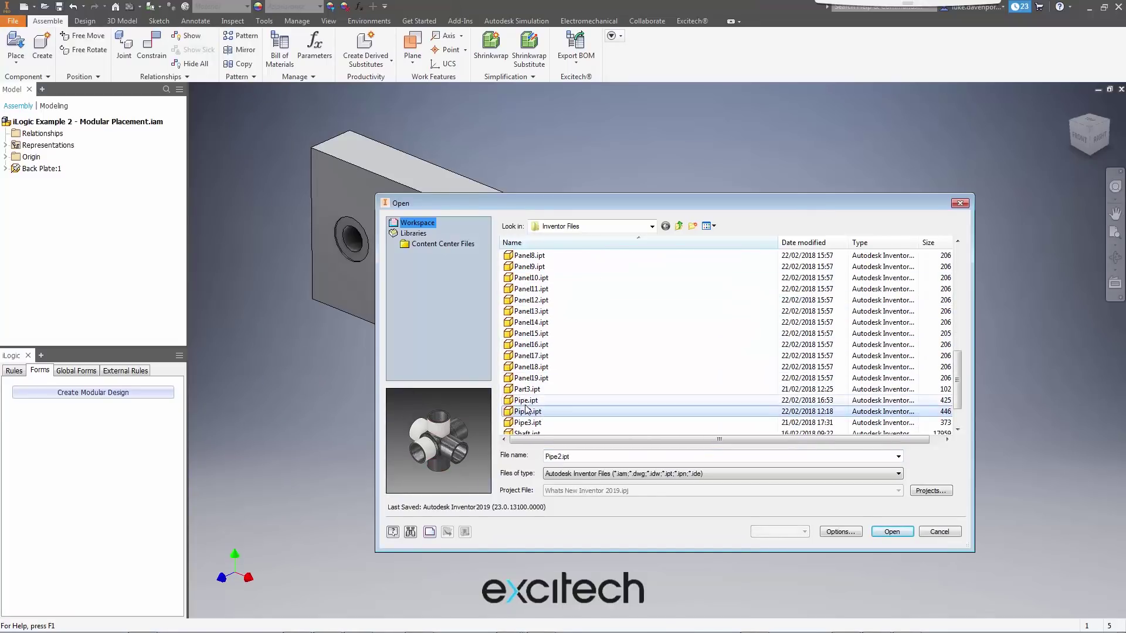
{"action": "double_click", "coordinate": [525, 401]}
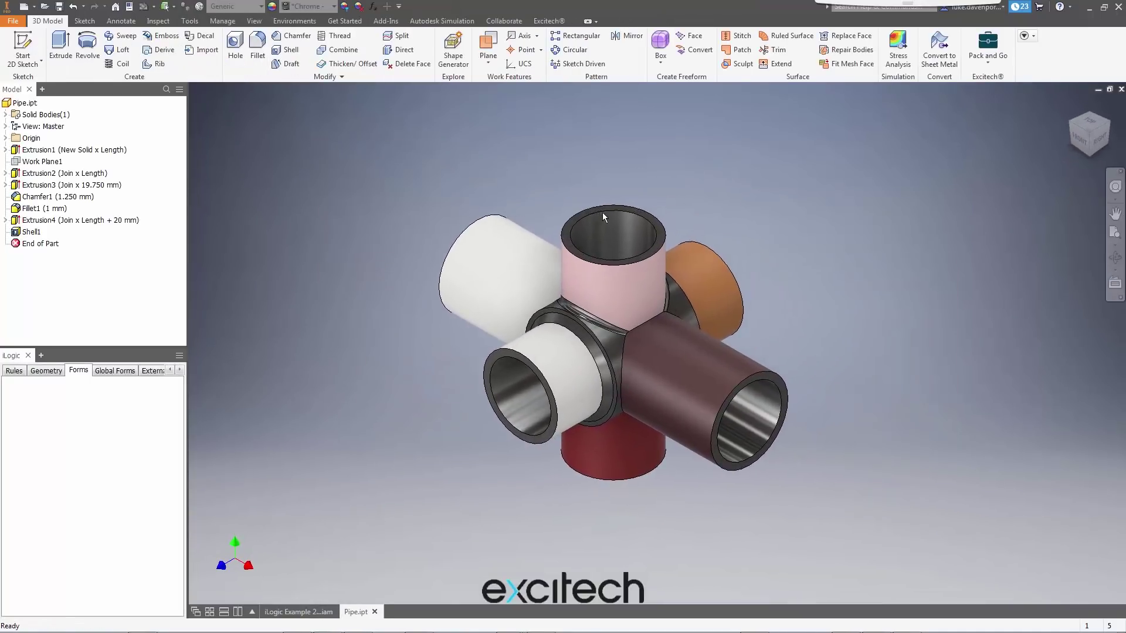
Delete the Edge0 entry from the pipe part's named geometry
{"action": "left_click", "coordinate": [44, 376]}
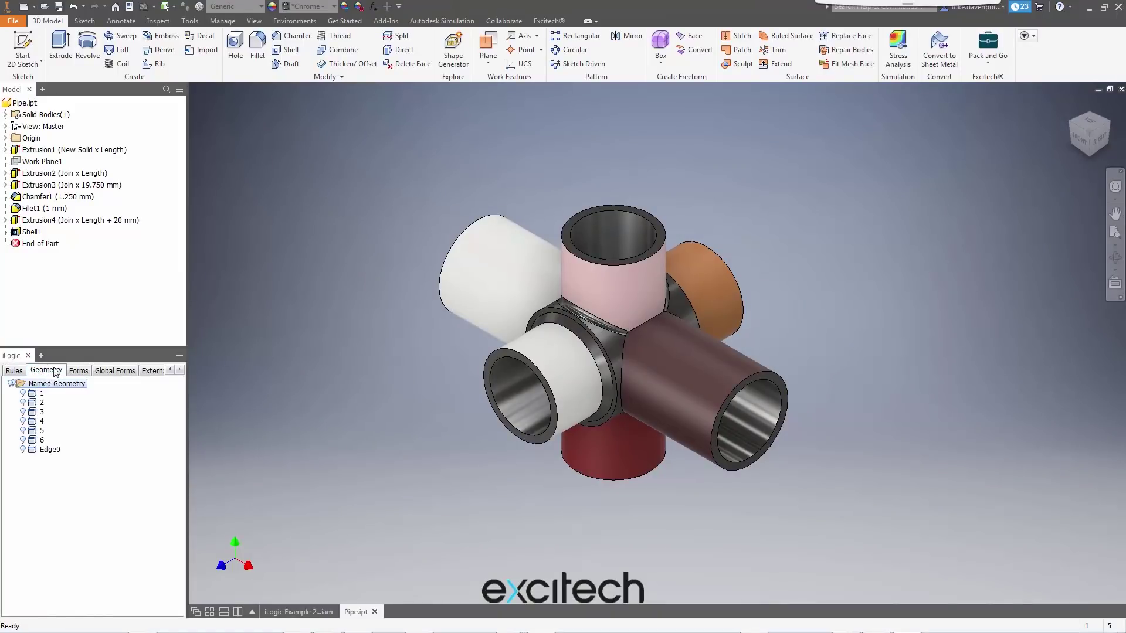
{"action": "right_click", "coordinate": [49, 449]}
{"action": "left_click", "coordinate": [80, 482]}
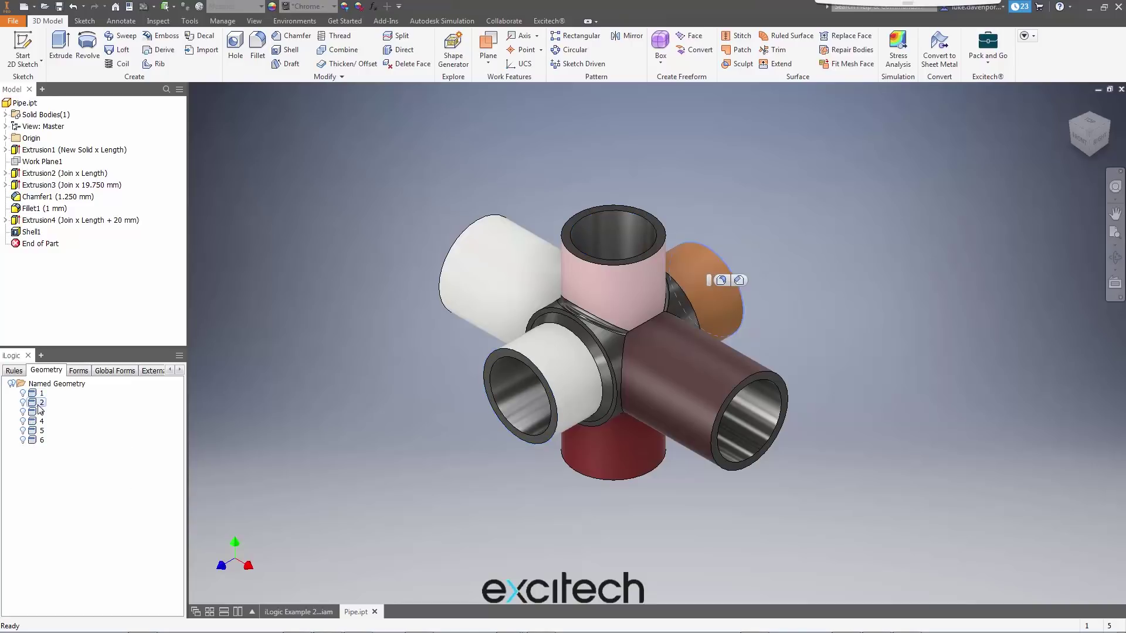
Show the labels of the named geometry and examine the named edges from around the pipe part
{"action": "left_click", "coordinate": [49, 386]}
{"action": "right_click", "coordinate": [50, 387]}
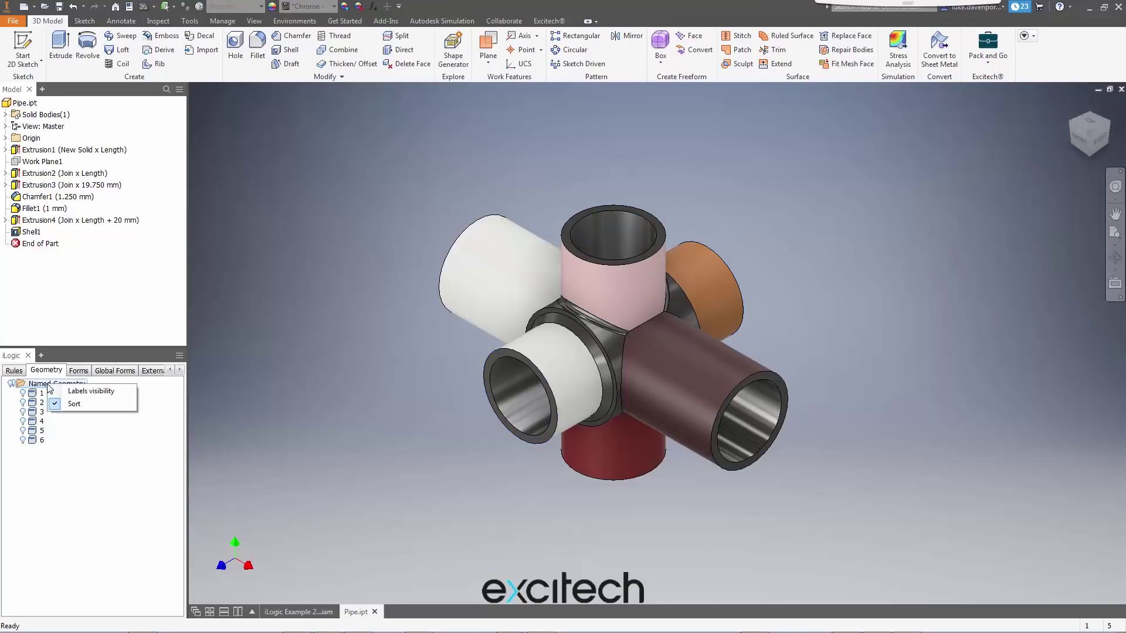
{"action": "left_click", "coordinate": [86, 391]}
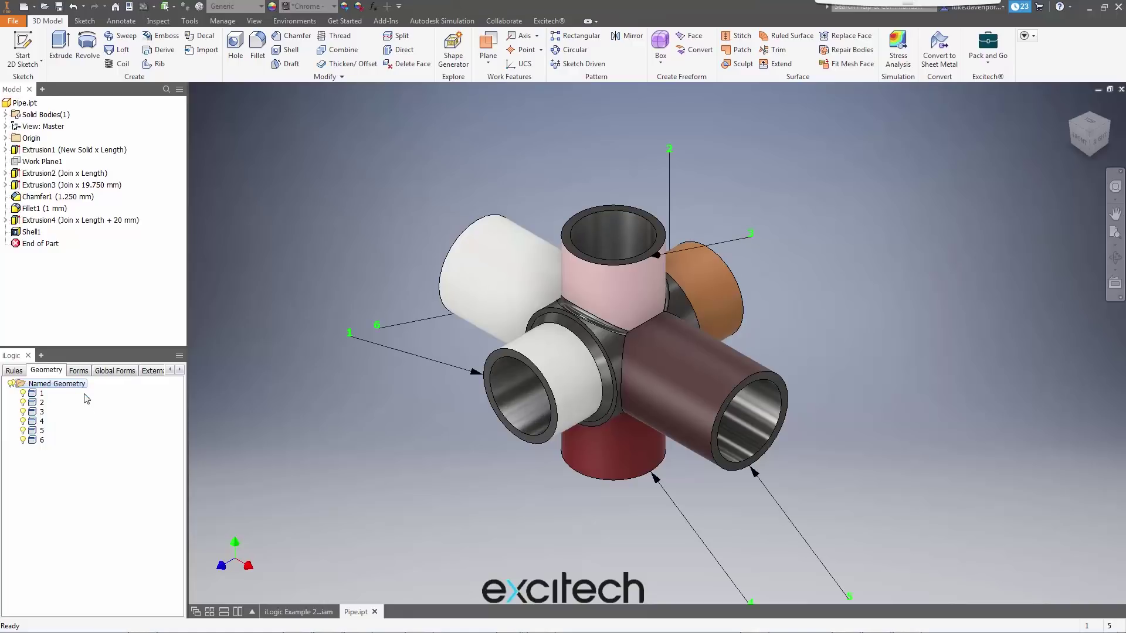
{"action": "middle_click_drag", "start_coordinate": [329, 409], "coordinate": [745, 398], "text": "shift"}
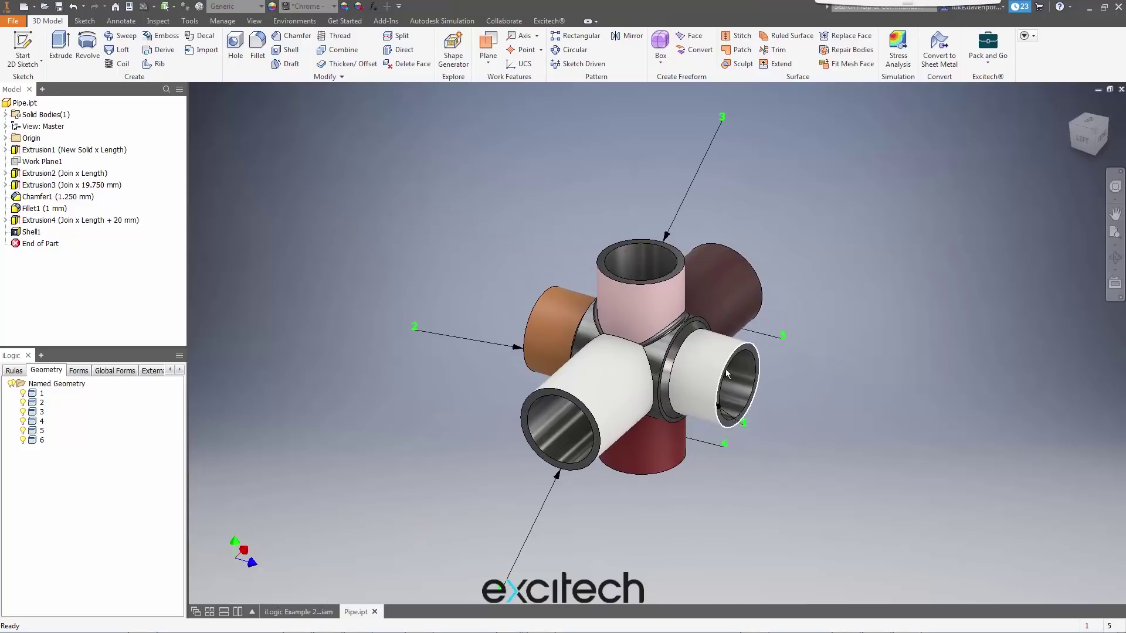
{"action": "middle_click_drag", "start_coordinate": [783, 367], "coordinate": [741, 422], "text": "shift"}
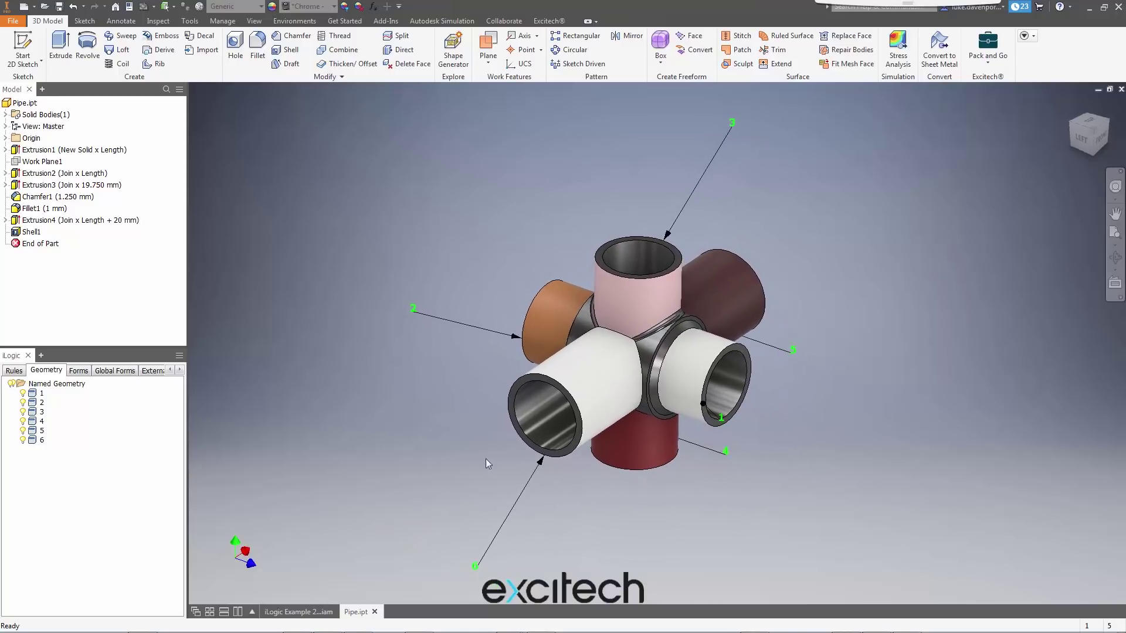
{"action": "middle_click_drag", "start_coordinate": [341, 476], "coordinate": [330, 477]}
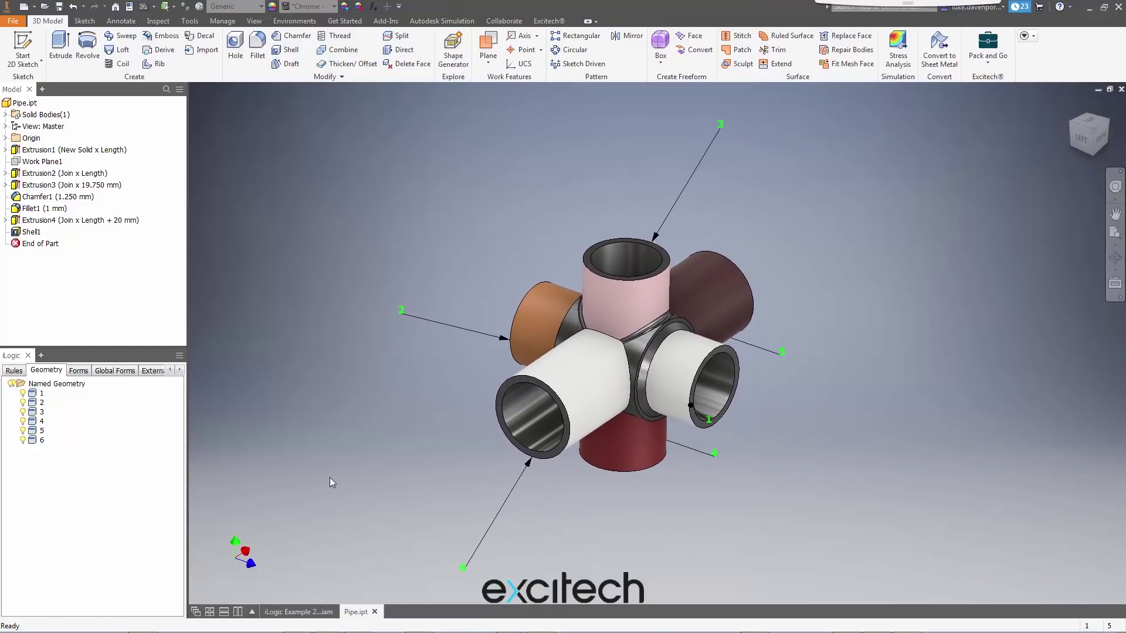
Delete named entity 1 and assign the name 1 to the open end edge of the short white pipe branch
{"action": "right_click", "coordinate": [39, 399]}
{"action": "left_click", "coordinate": [64, 426]}
{"action": "key", "text": "F6"}
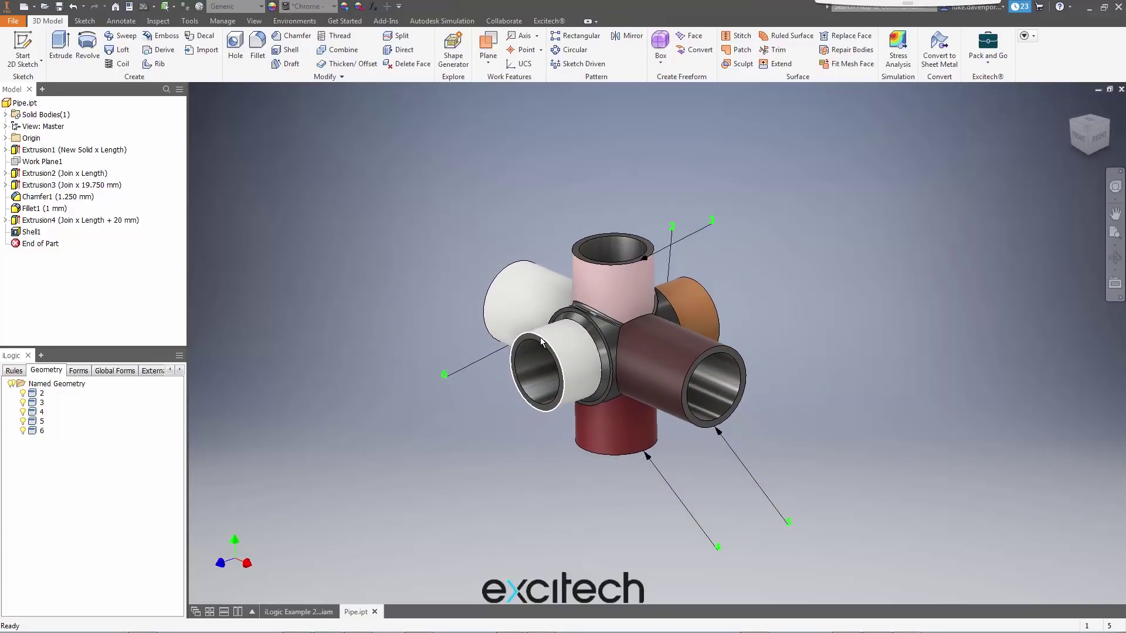
{"action": "right_click", "coordinate": [542, 342]}
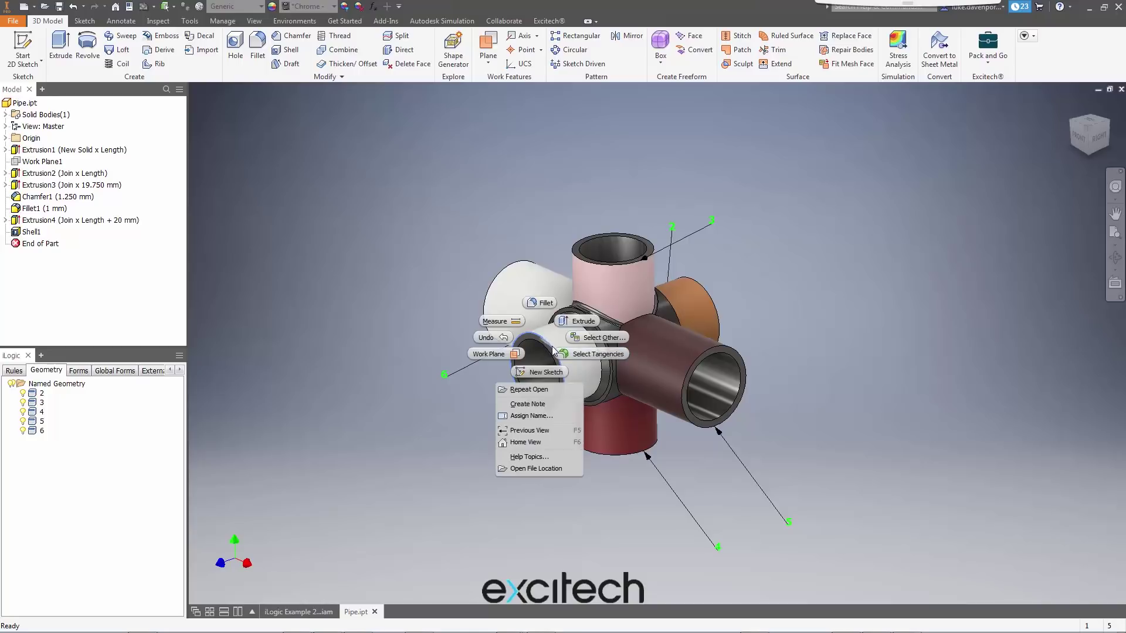
{"action": "left_click", "coordinate": [536, 418]}
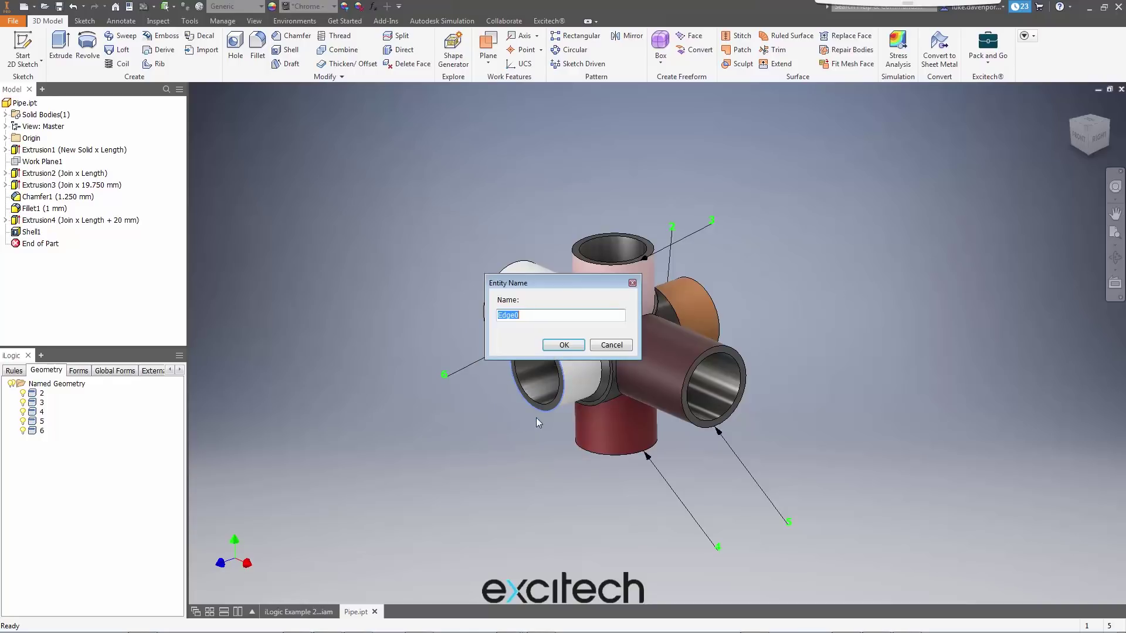
{"action": "type", "text": "1"}
{"action": "key", "text": "Return"}
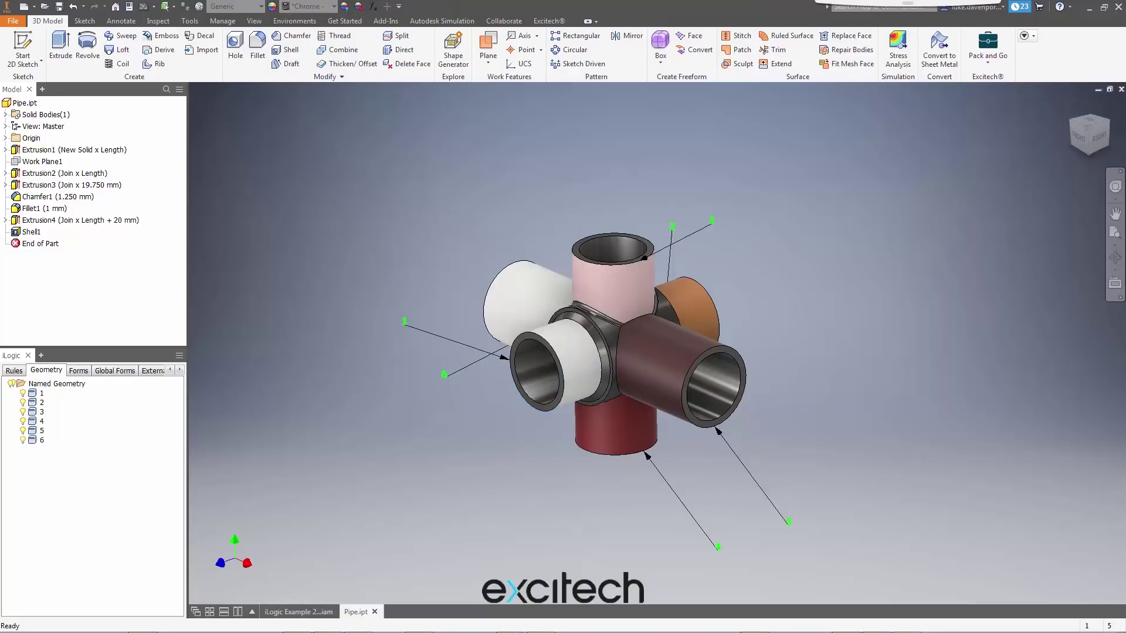
Hide the named geometry labels and close Pipe.ipt, saving the changes
{"action": "middle_click_drag", "start_coordinate": [486, 452], "coordinate": [358, 458]}
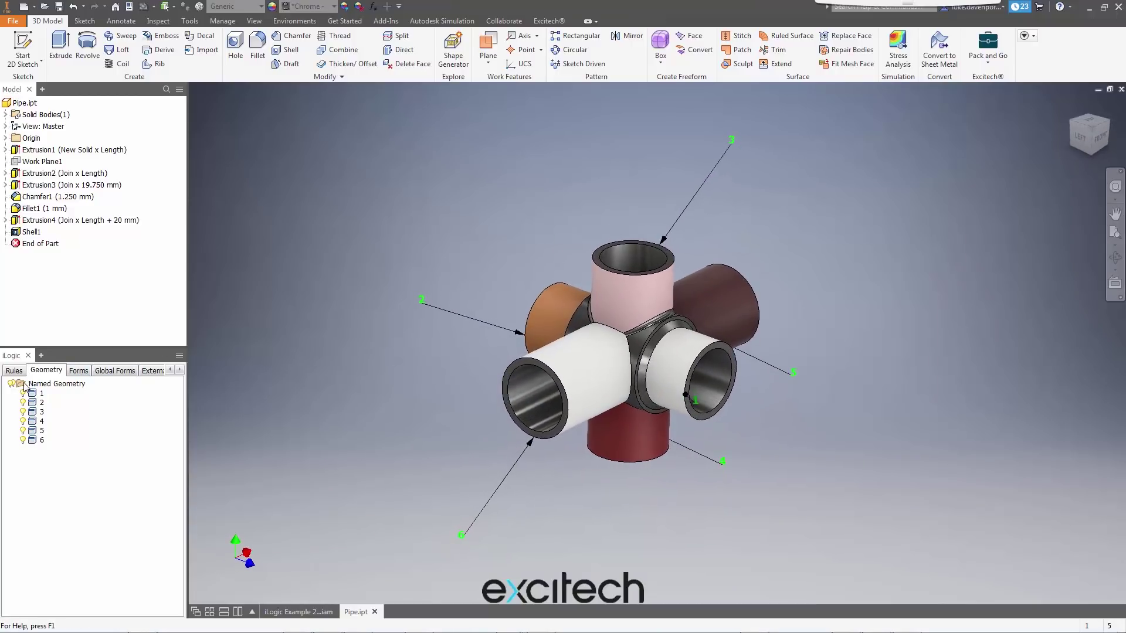
{"action": "right_click", "coordinate": [47, 385]}
{"action": "left_click", "coordinate": [85, 393]}
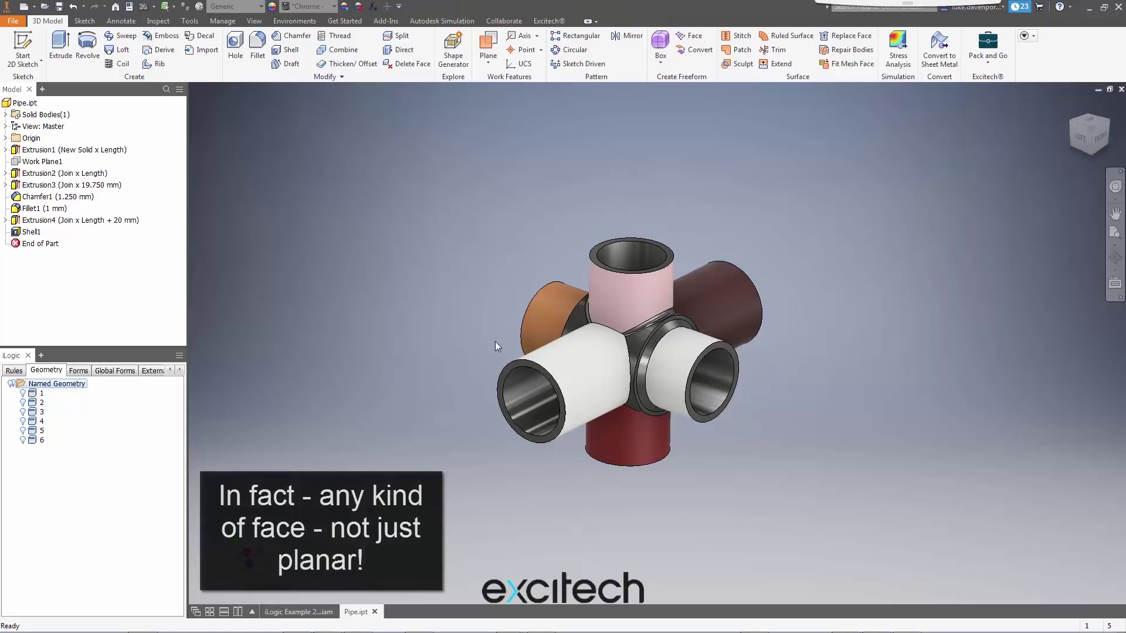
{"action": "left_click", "coordinate": [1121, 88]}
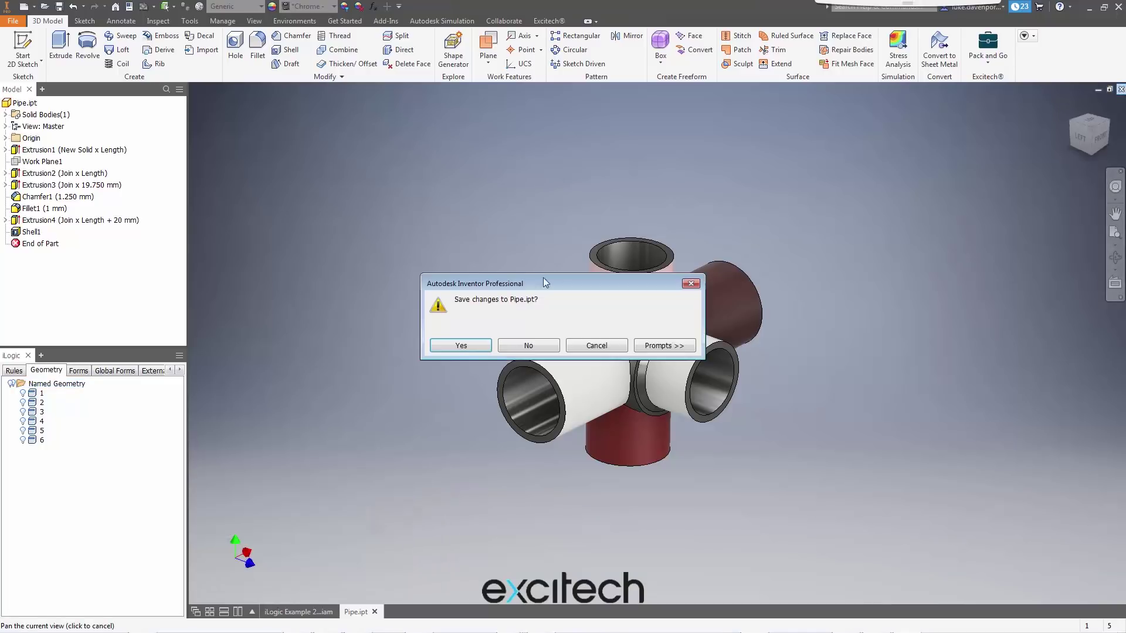
{"action": "left_click", "coordinate": [449, 345]}
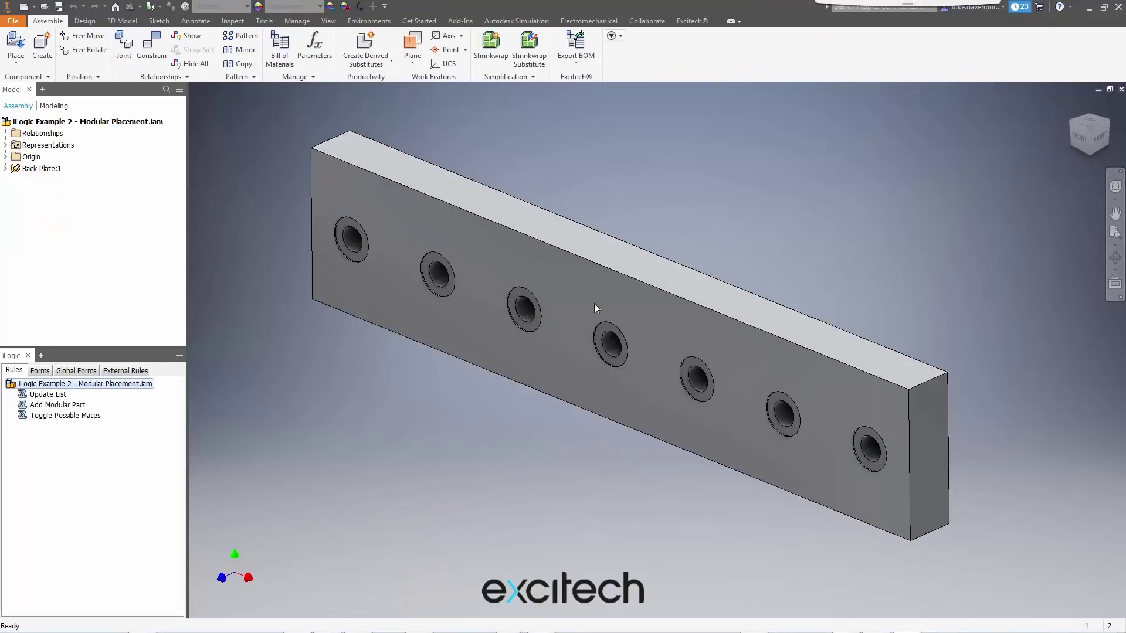
Add a new iLogic rule to the Modular Placement assembly, accepting the suggested name
{"action": "middle_click_drag", "start_coordinate": [756, 211], "coordinate": [782, 205]}
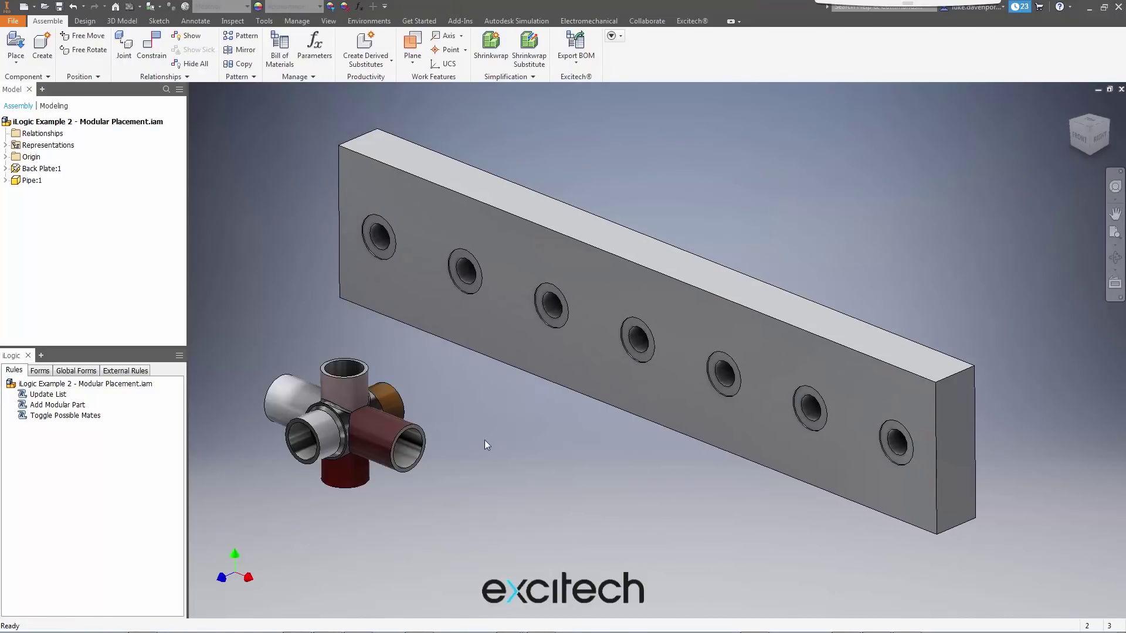
{"action": "right_click", "coordinate": [59, 451]}
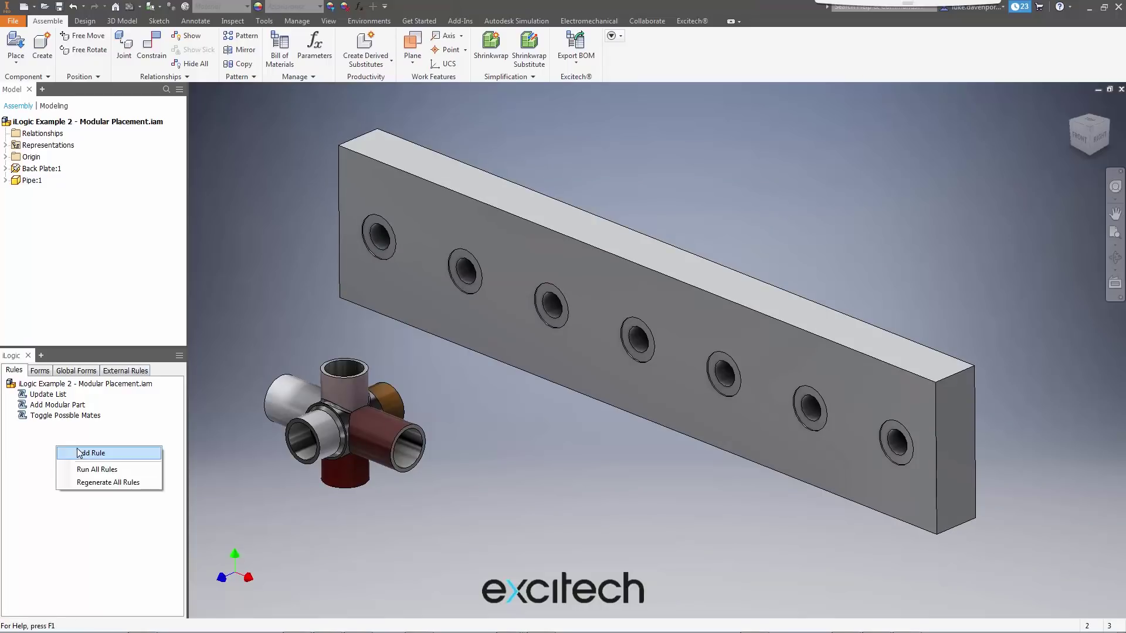
{"action": "left_click", "coordinate": [82, 453]}
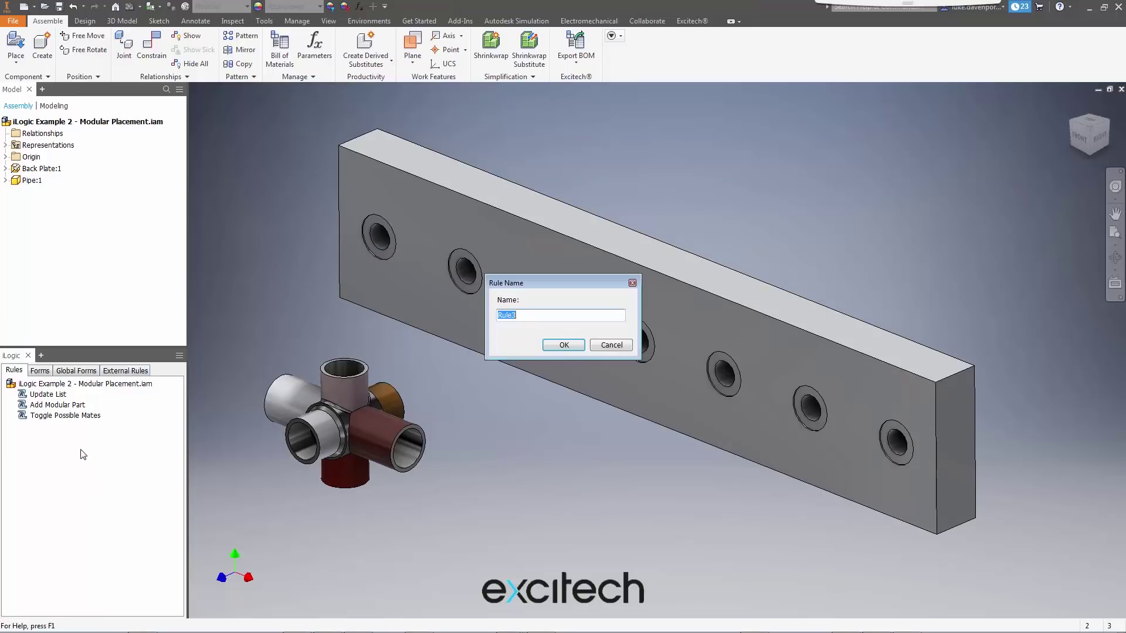
{"action": "left_click", "coordinate": [578, 344]}
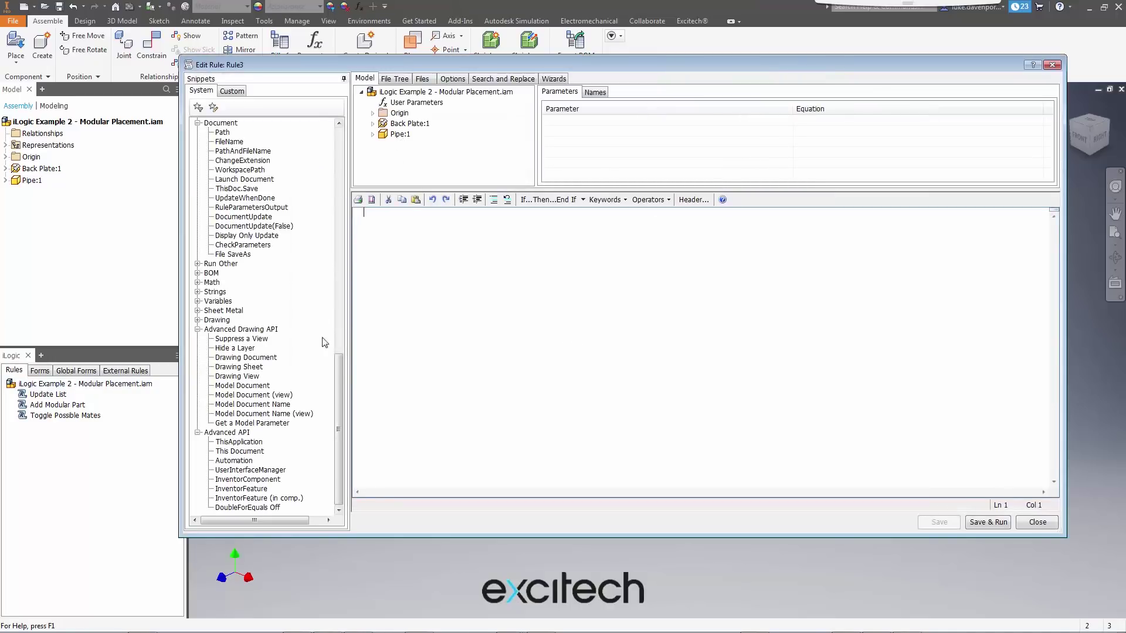
Insert the AddInsert (Constraints) snippet from the Relationships (Add) group into the rule
{"action": "scroll", "coordinate": [340, 247], "scroll_direction": "up", "scroll_amount": 9}
{"action": "scroll", "coordinate": [340, 248], "scroll_direction": "up", "scroll_amount": 4}
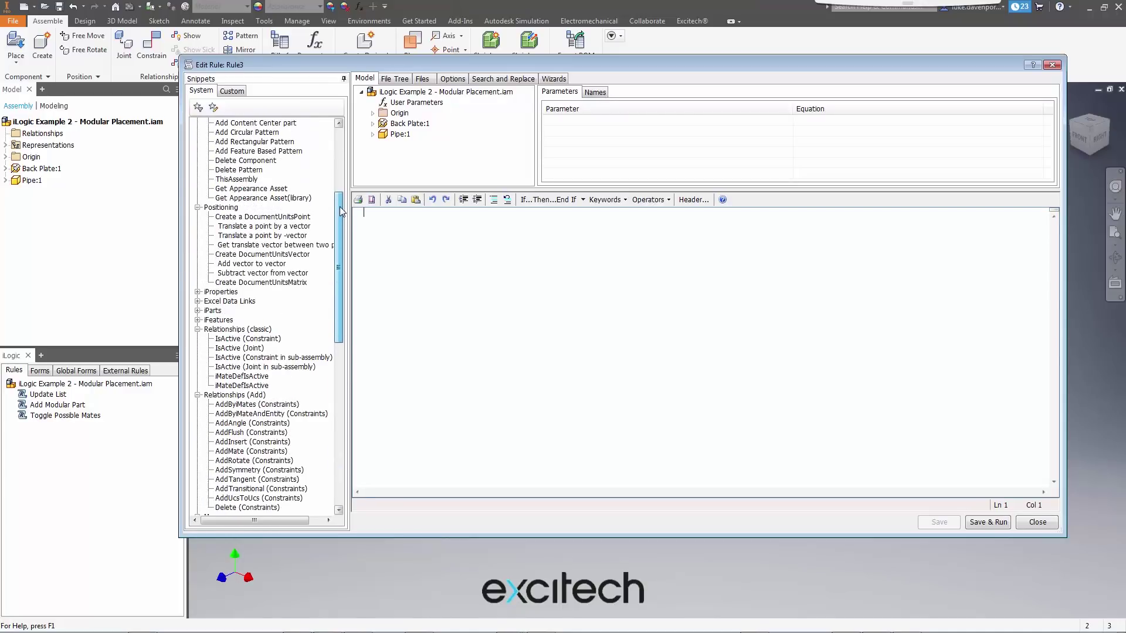
{"action": "scroll", "coordinate": [343, 237], "scroll_direction": "down", "scroll_amount": 1}
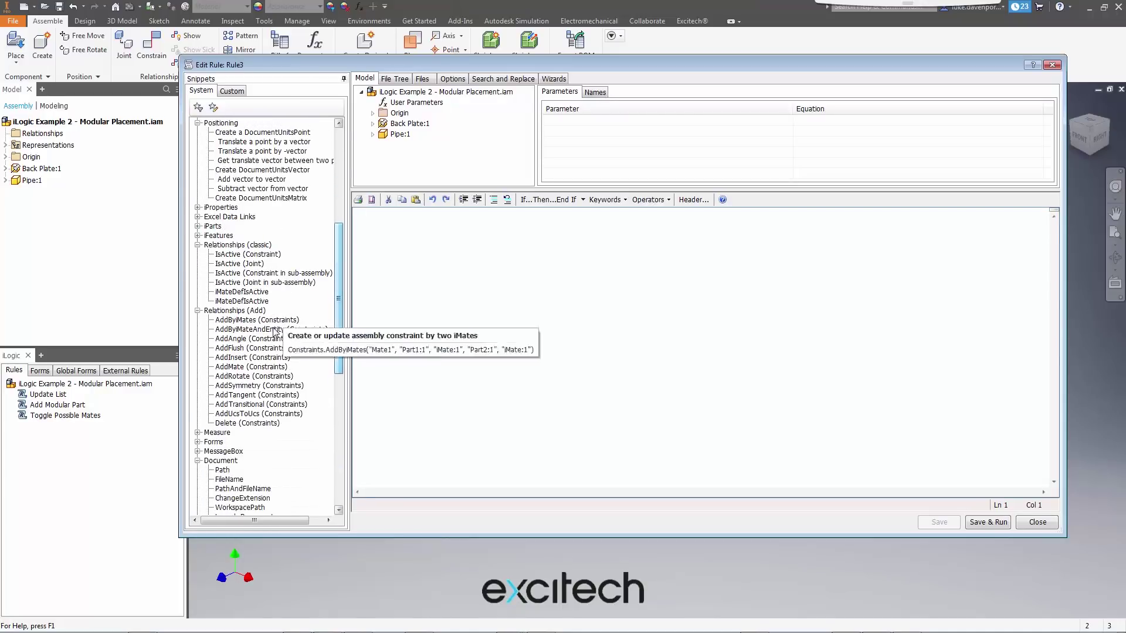
{"action": "left_click", "coordinate": [235, 357]}
{"action": "right_click", "coordinate": [231, 359]}
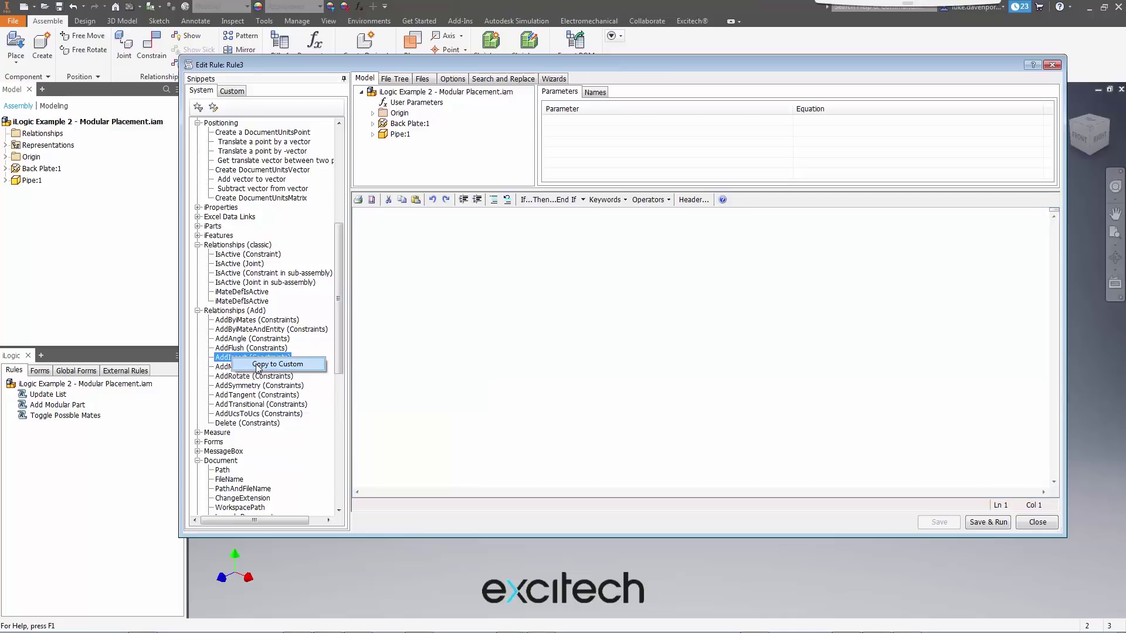
{"action": "left_click", "coordinate": [225, 359]}
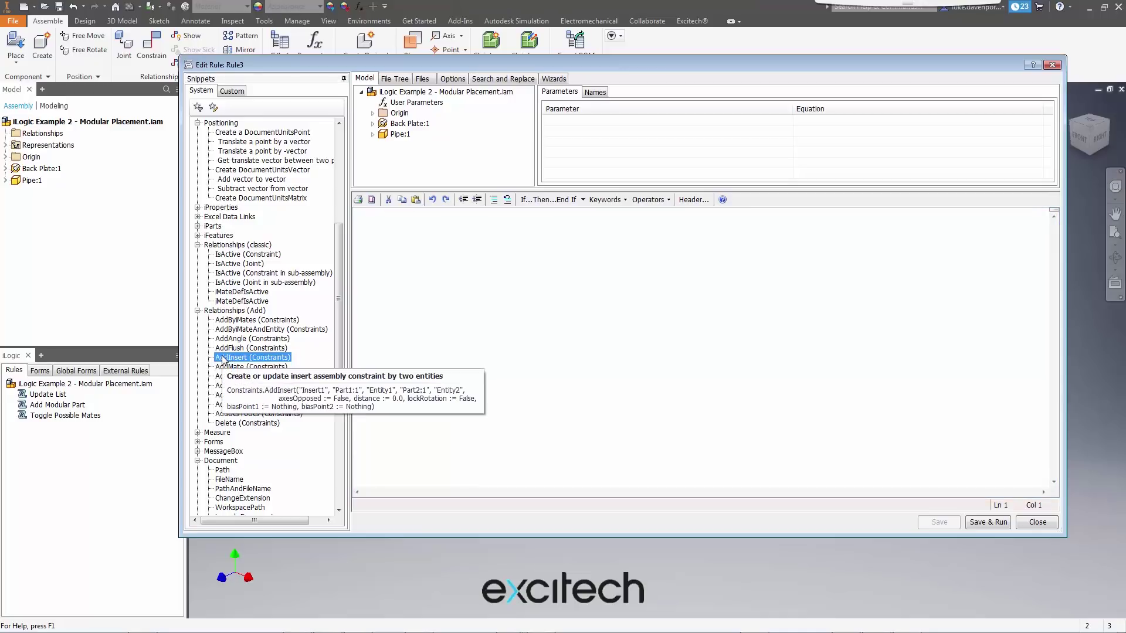
{"action": "double_click", "coordinate": [222, 359]}
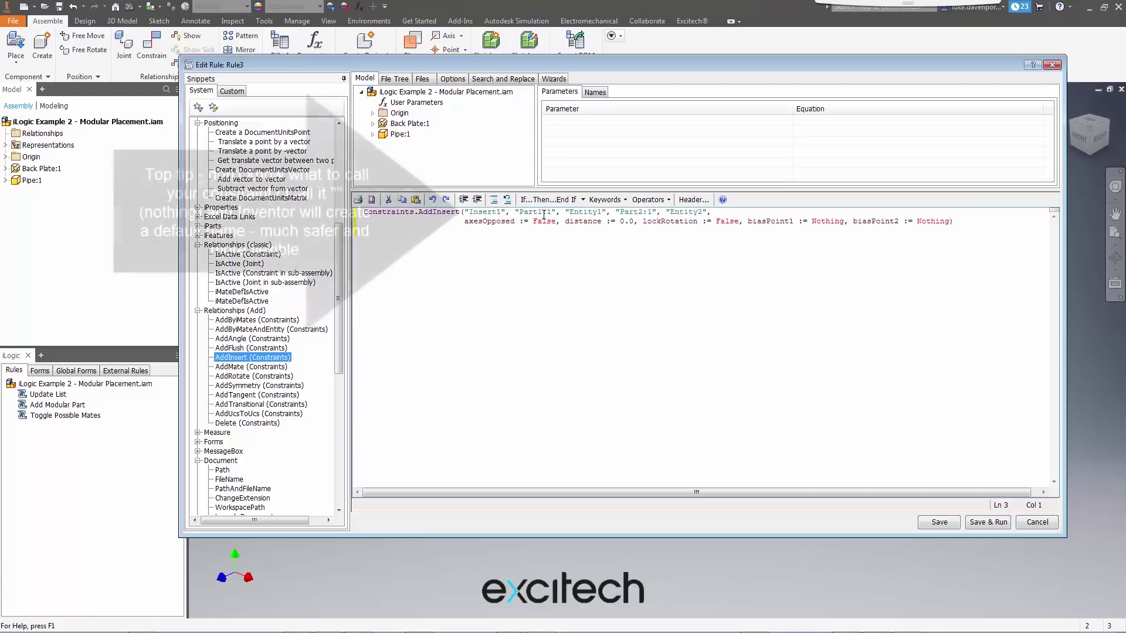
Set the two components in the AddInsert statement to "Pipe:1" and "Back Plate:1"
{"action": "left_click_drag", "start_coordinate": [541, 212], "coordinate": [520, 213]}
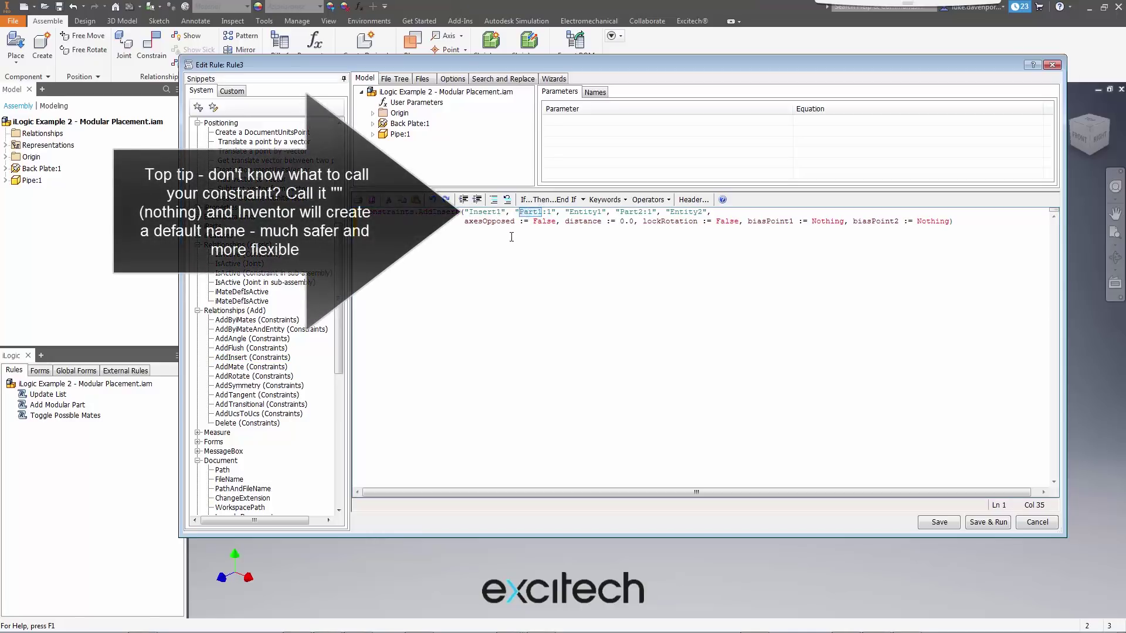
{"action": "type", "text": "Pioe"}
{"action": "key", "text": "BackSpace"}
{"action": "key", "text": "BackSpace"}
{"action": "type", "text": "pe"}
{"action": "left_click_drag", "start_coordinate": [597, 214], "coordinate": [567, 214]}
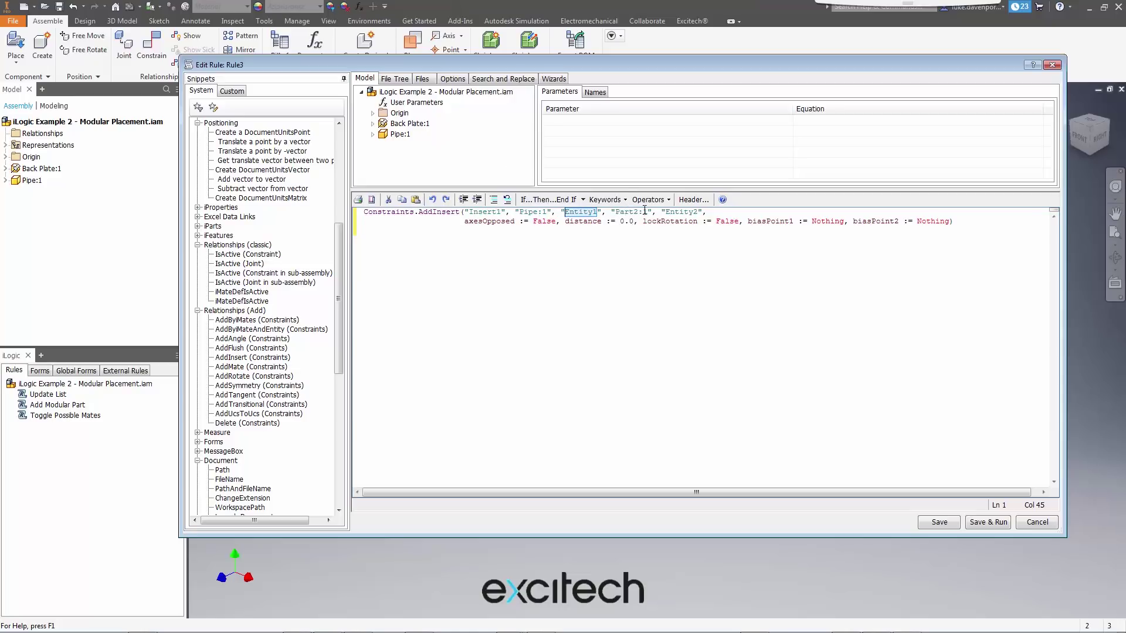
{"action": "left_click_drag", "start_coordinate": [649, 212], "coordinate": [622, 214]}
{"action": "left_click", "coordinate": [409, 123]}
{"action": "left_click", "coordinate": [595, 91]}
{"action": "left_click", "coordinate": [568, 124]}
{"action": "double_click", "coordinate": [572, 125]}
Replace both entity names in the AddInsert statement with "1"
{"action": "left_click", "coordinate": [597, 212]}
{"action": "left_click_drag", "start_coordinate": [596, 212], "coordinate": [565, 214]}
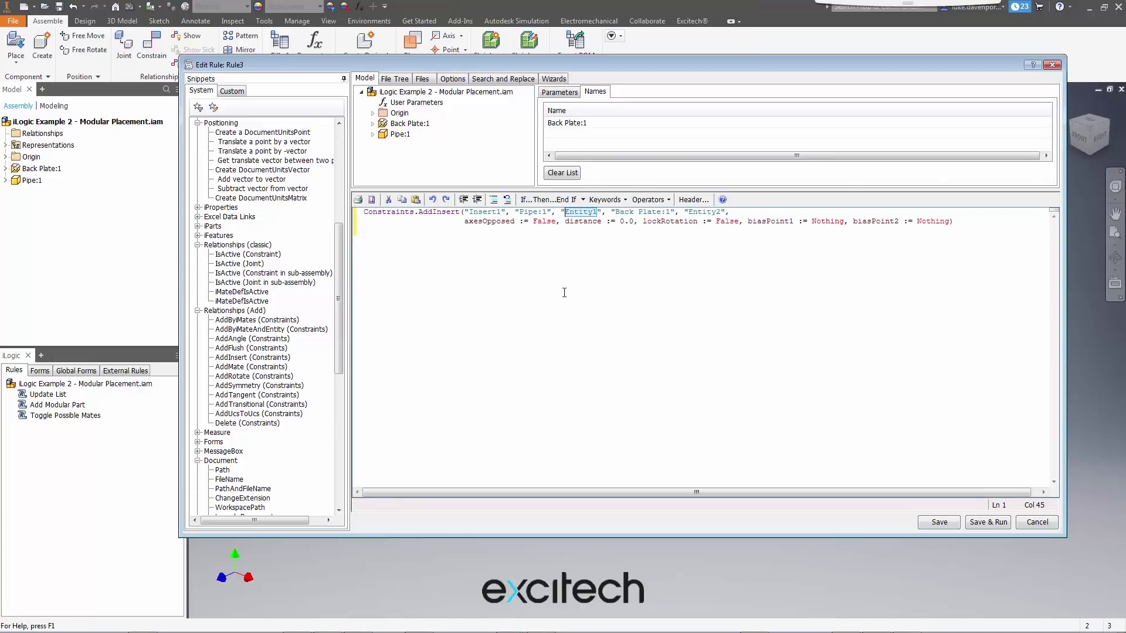
{"action": "type", "text": "1"}
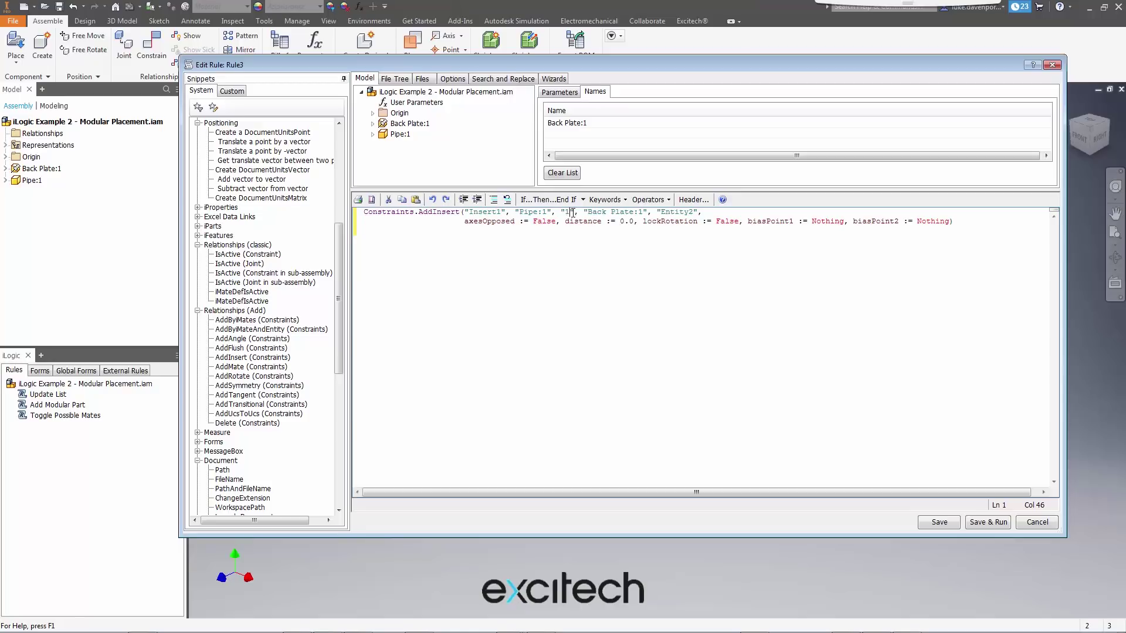
{"action": "left_click_drag", "start_coordinate": [696, 211], "coordinate": [671, 213]}
{"action": "type", "text": "1"}
{"action": "left_click_drag", "start_coordinate": [679, 213], "coordinate": [664, 212]}
{"action": "left_click", "coordinate": [653, 213]}
Set axesOpposed to True in the AddInsert statement, and save and run the rule
{"action": "left_click_drag", "start_coordinate": [555, 223], "coordinate": [535, 224]}
{"action": "type", "text": "True"}
{"action": "left_click", "coordinate": [497, 241]}
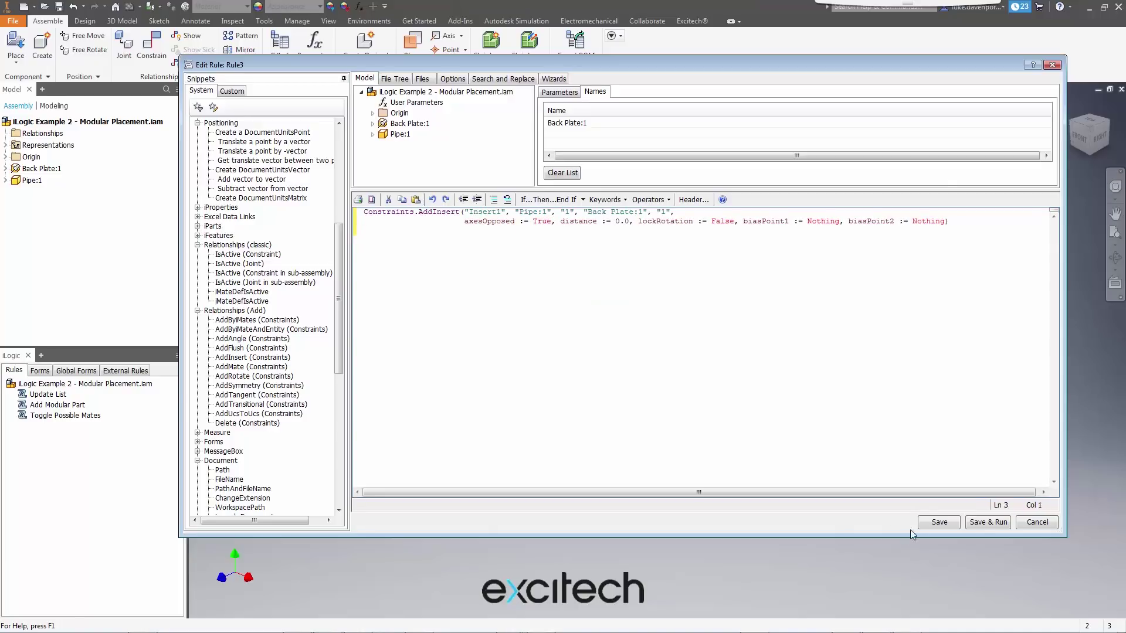
{"action": "left_click", "coordinate": [987, 522]}
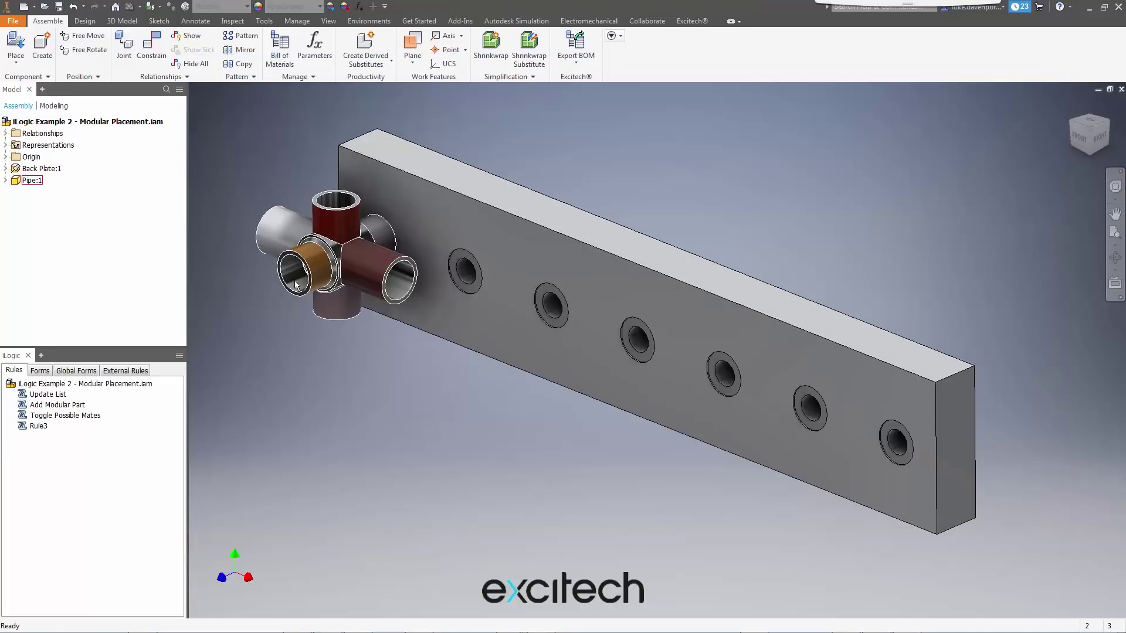
Test the pipe's remaining movement by rotating it on the back plate, and check the assembly's relationships for the insert constraint
{"action": "left_click_drag", "start_coordinate": [342, 270], "coordinate": [261, 178]}
{"action": "left_click", "coordinate": [5, 133]}
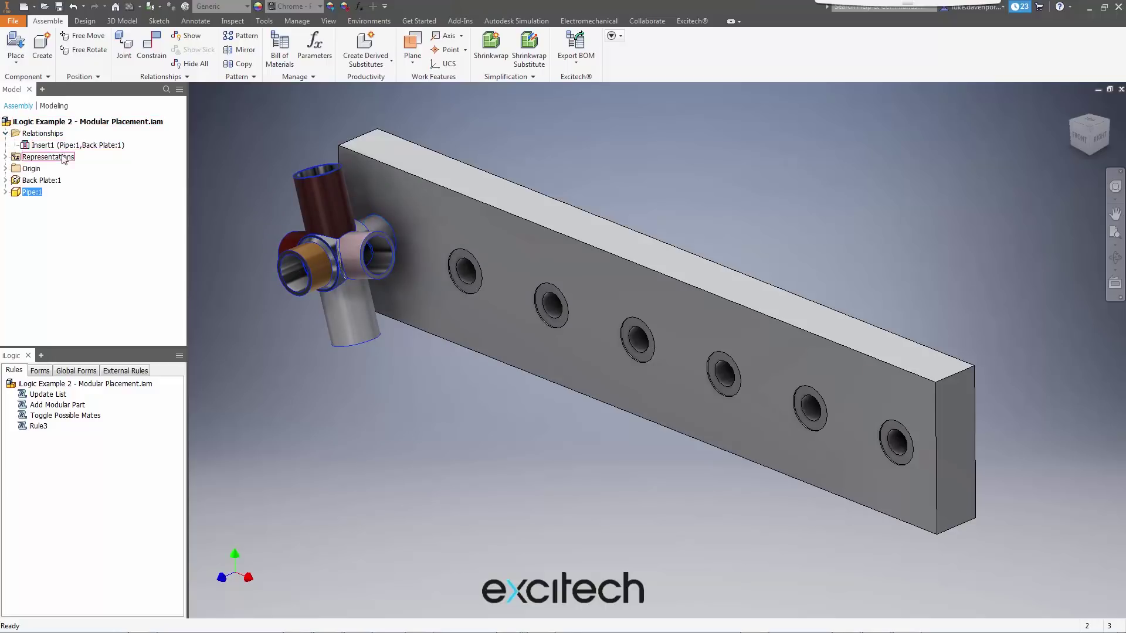
Delete the insert constraint between the pipe and back plate, and delete Rule3
{"action": "right_click", "coordinate": [62, 146]}
{"action": "left_click", "coordinate": [91, 170]}
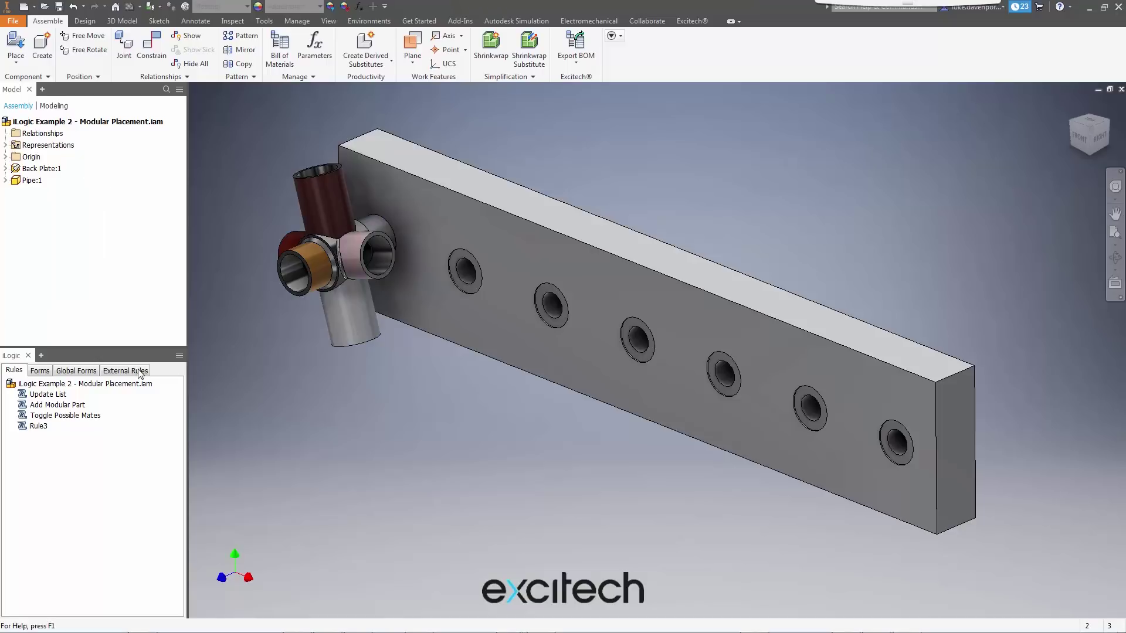
{"action": "right_click", "coordinate": [35, 426]}
{"action": "left_click", "coordinate": [65, 488]}
{"action": "left_click", "coordinate": [538, 338]}
Delete the pipe from the assembly, keeping only the back plate
{"action": "left_click_drag", "start_coordinate": [349, 276], "coordinate": [332, 316]}
{"action": "key", "text": "Delete"}
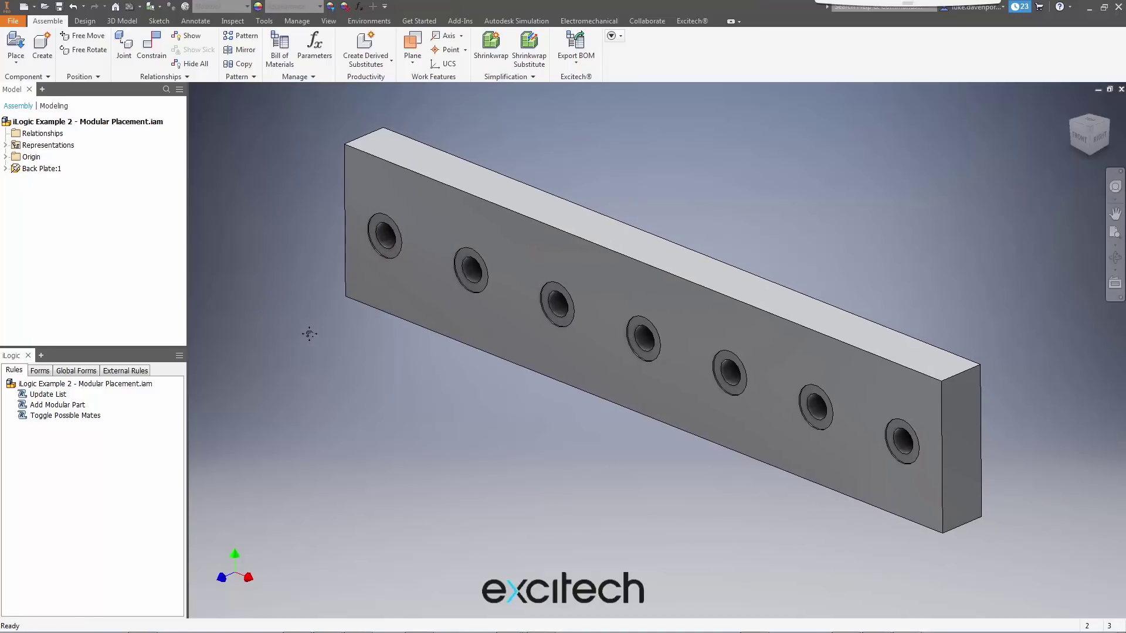
{"action": "middle_click_drag", "start_coordinate": [616, 372], "coordinate": [626, 427]}
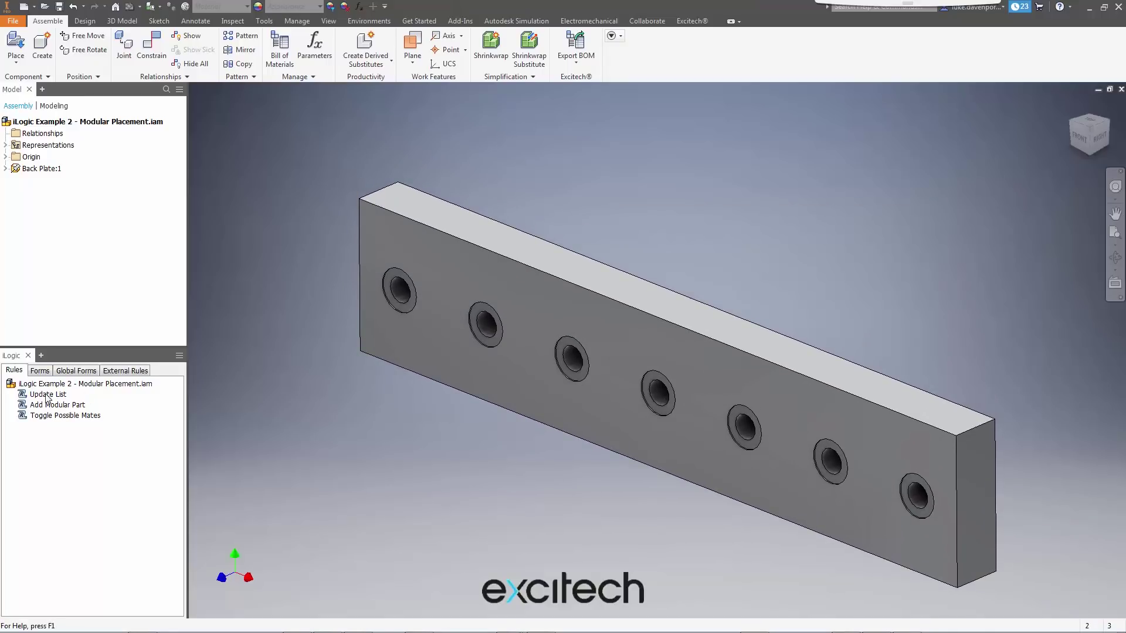
Open the Create Modular Design form, widen it and update its file list
{"action": "left_click", "coordinate": [41, 371]}
{"action": "left_click", "coordinate": [68, 393]}
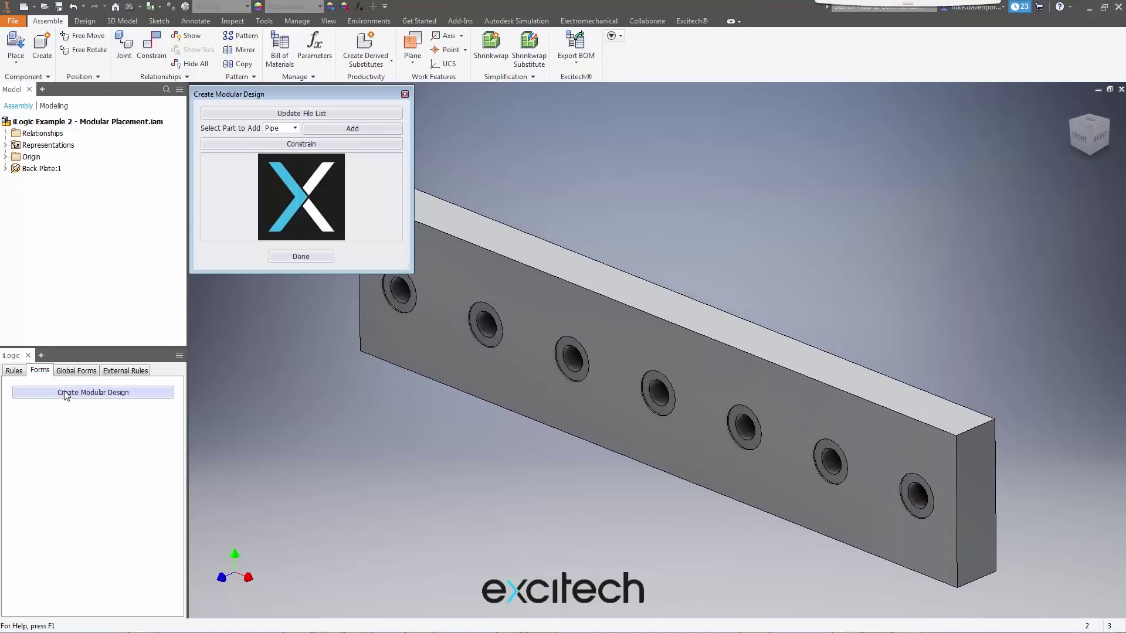
{"action": "left_click_drag", "start_coordinate": [284, 91], "coordinate": [223, 88]}
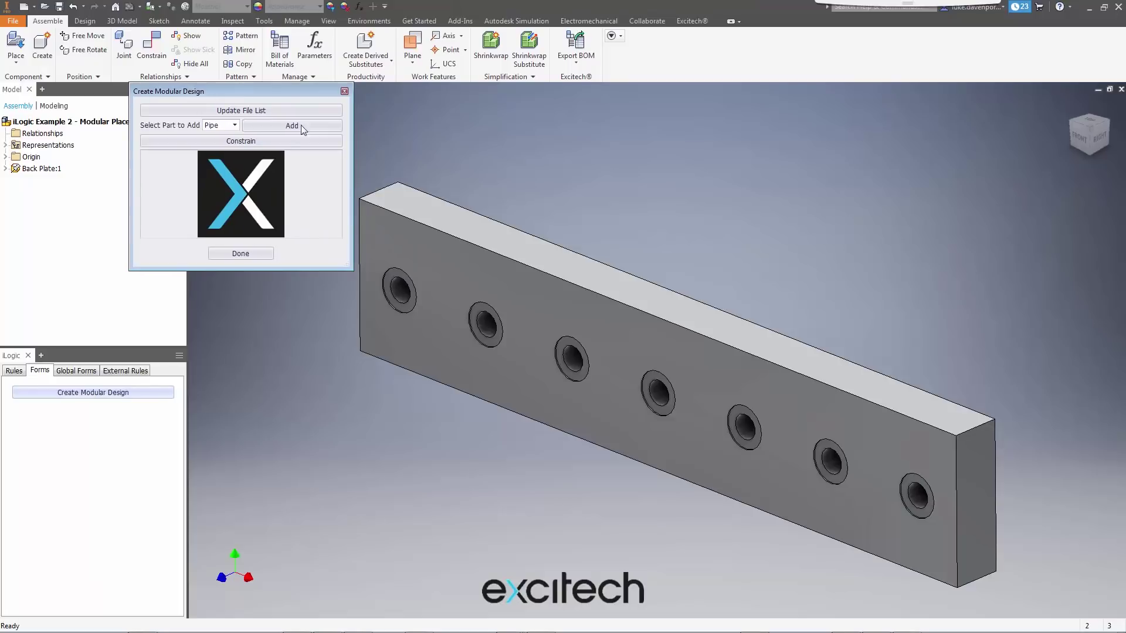
{"action": "left_click_drag", "start_coordinate": [353, 139], "coordinate": [426, 139]}
{"action": "left_click_drag", "start_coordinate": [337, 91], "coordinate": [273, 93]}
{"action": "left_click", "coordinate": [221, 114]}
Add a Pipe2 part through the form and move it clear of the back plate
{"action": "left_click", "coordinate": [208, 127]}
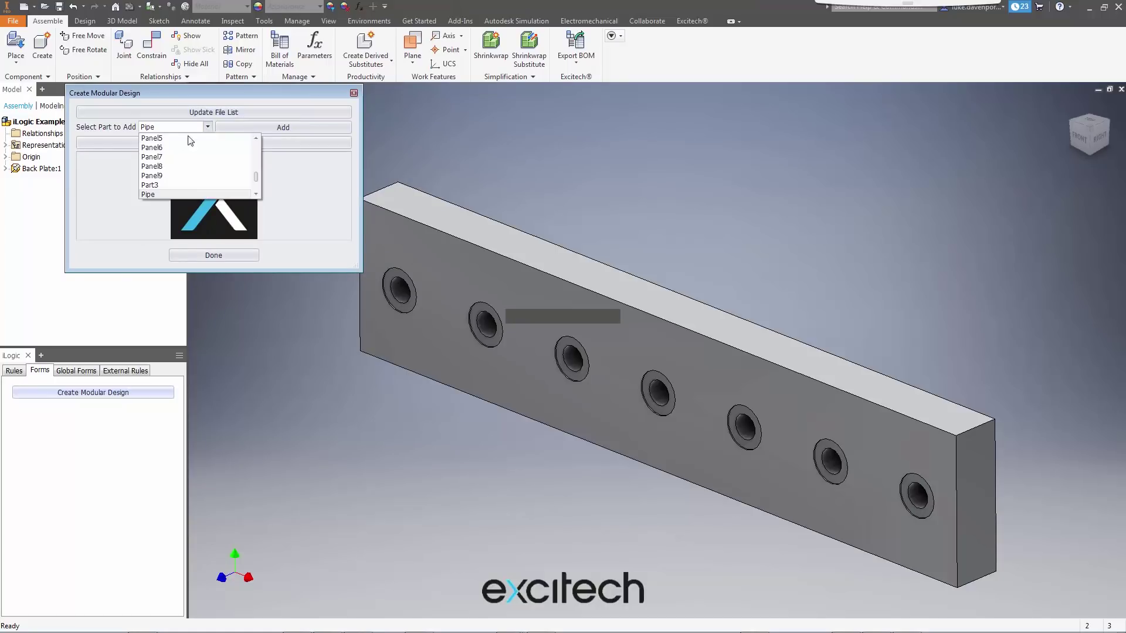
{"action": "mouse_move", "coordinate": [256, 178]}
{"action": "left_mouse_down"}
{"action": "mouse_move", "coordinate": [258, 148]}
{"action": "mouse_move", "coordinate": [263, 182]}
{"action": "left_mouse_up"}
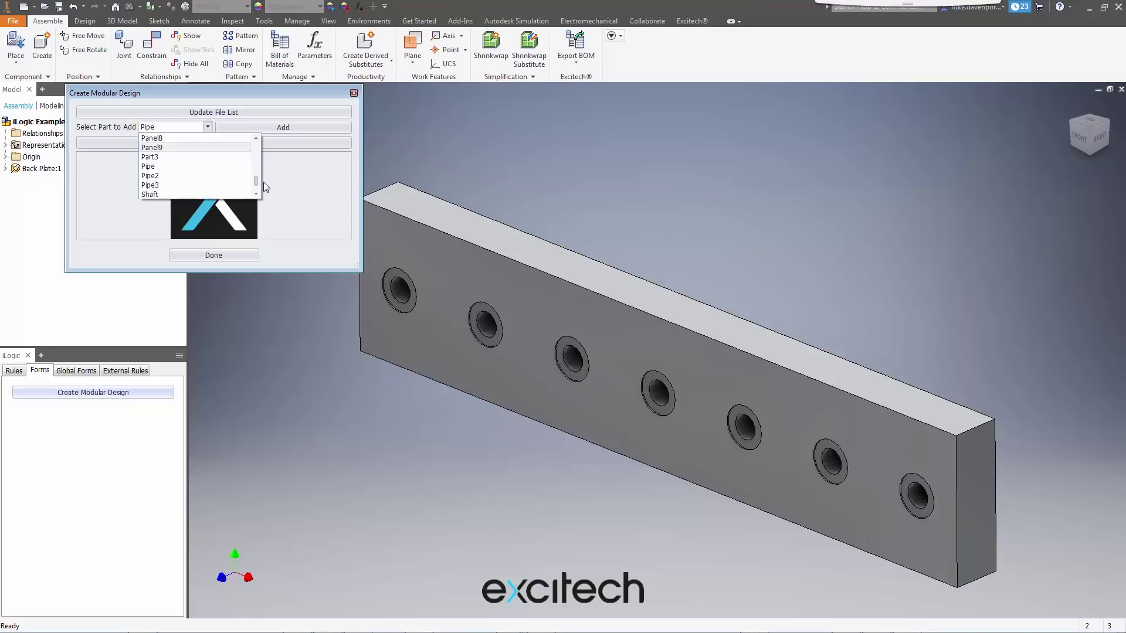
{"action": "left_click", "coordinate": [151, 177]}
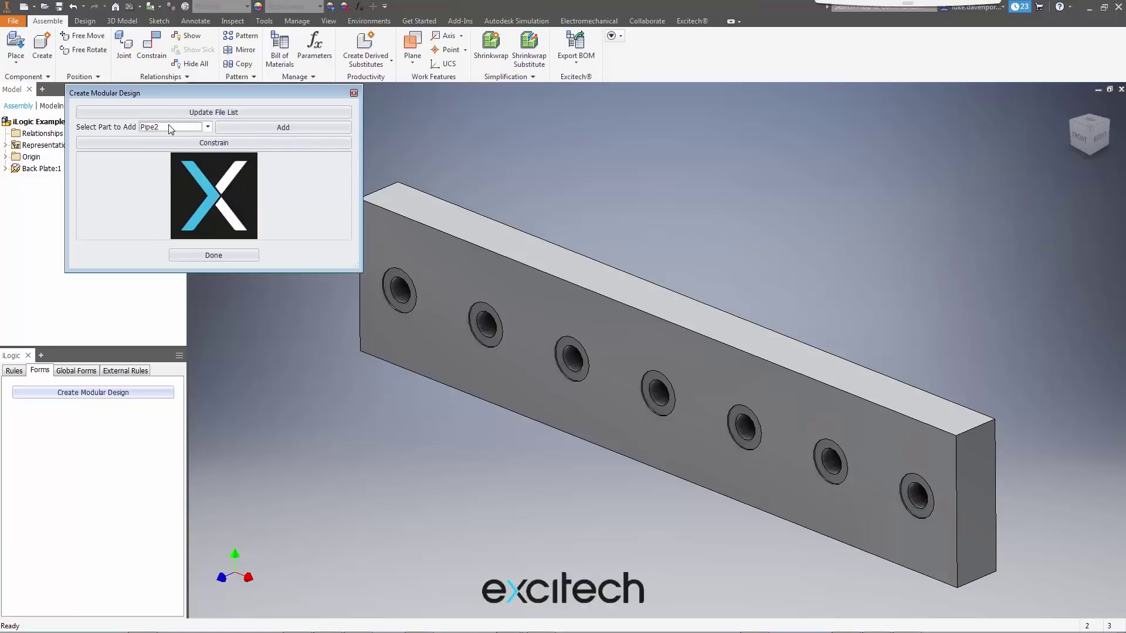
{"action": "left_click", "coordinate": [255, 129]}
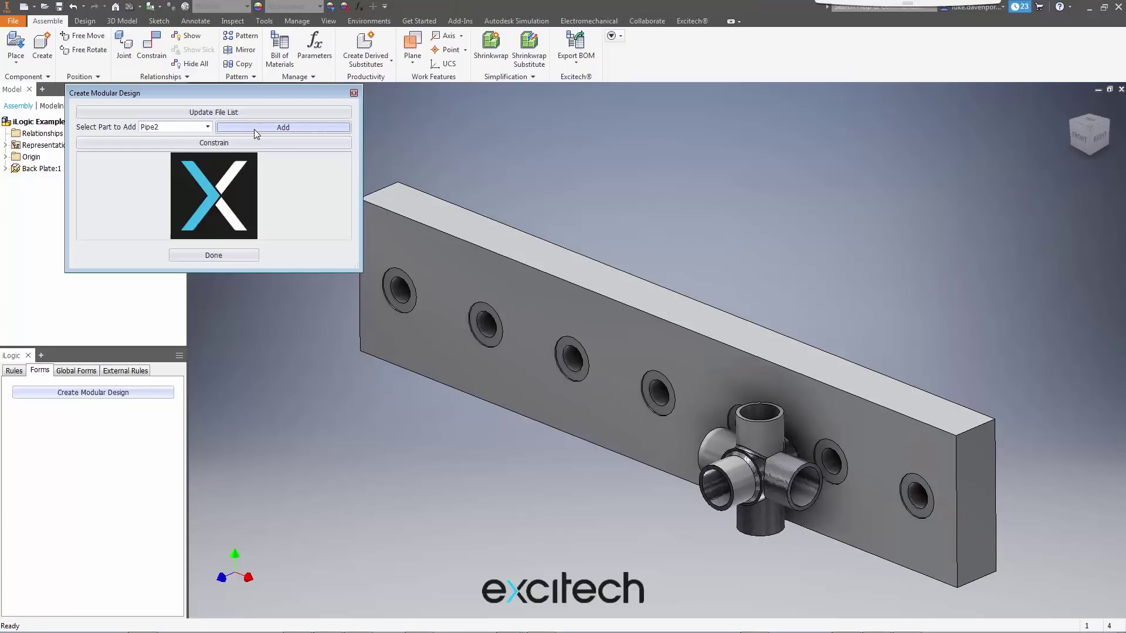
{"action": "left_click_drag", "start_coordinate": [755, 469], "coordinate": [332, 453]}
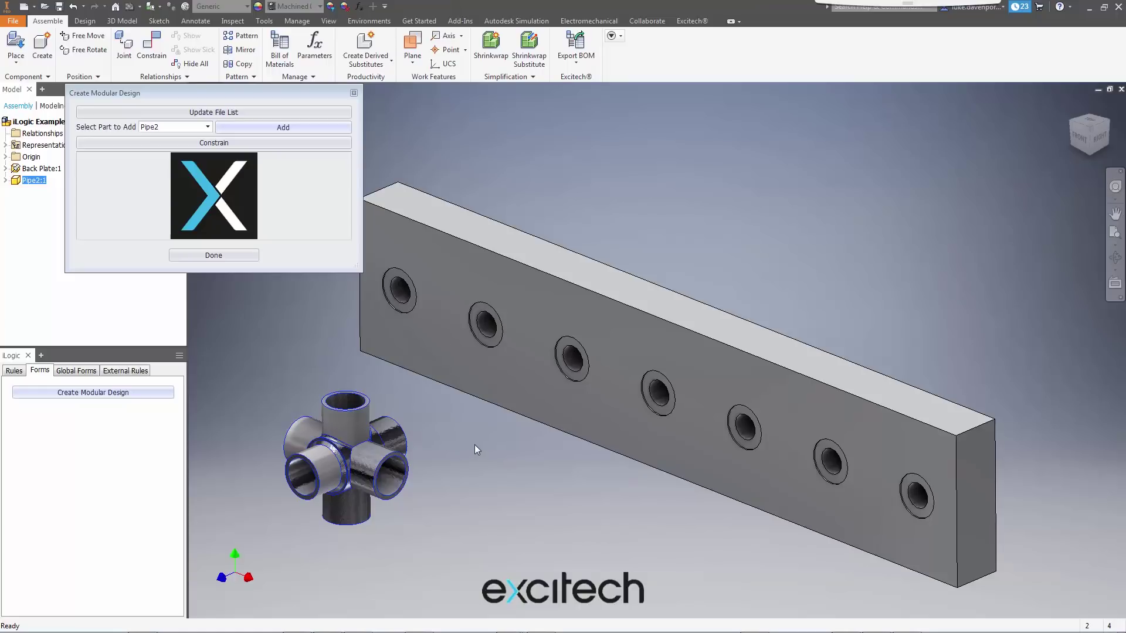
Add two more Pipe2 parts and space them out in front of the back plate
{"action": "left_click", "coordinate": [299, 131]}
{"action": "left_click_drag", "start_coordinate": [761, 439], "coordinate": [456, 523]}
{"action": "left_click", "coordinate": [303, 129]}
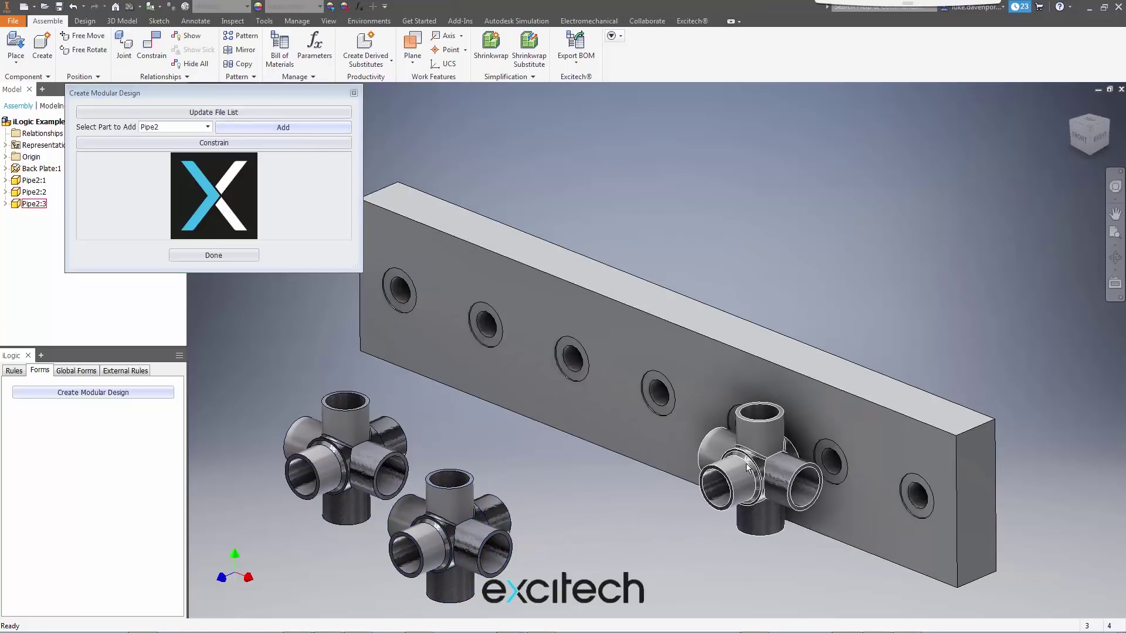
{"action": "left_click_drag", "start_coordinate": [759, 461], "coordinate": [568, 553]}
{"action": "middle_click_drag", "start_coordinate": [607, 405], "coordinate": [668, 343]}
{"action": "left_click_drag", "start_coordinate": [516, 471], "coordinate": [512, 503]}
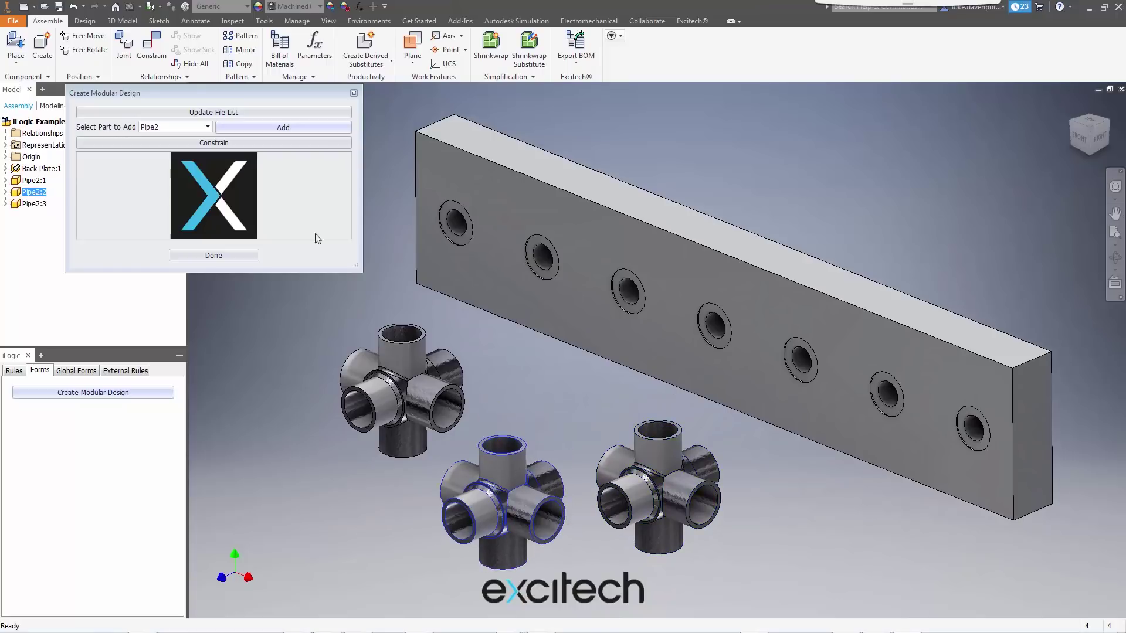
Use the form's Constrain function to attach the first Pipe2 to the back plate
{"action": "left_click", "coordinate": [222, 144]}
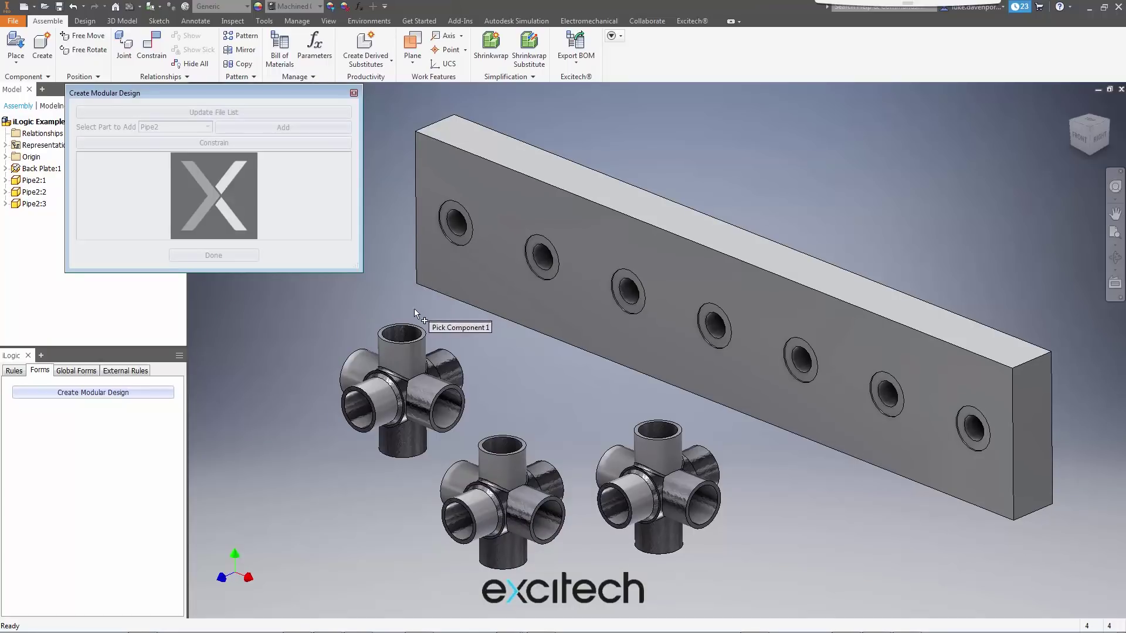
{"action": "left_click", "coordinate": [403, 372]}
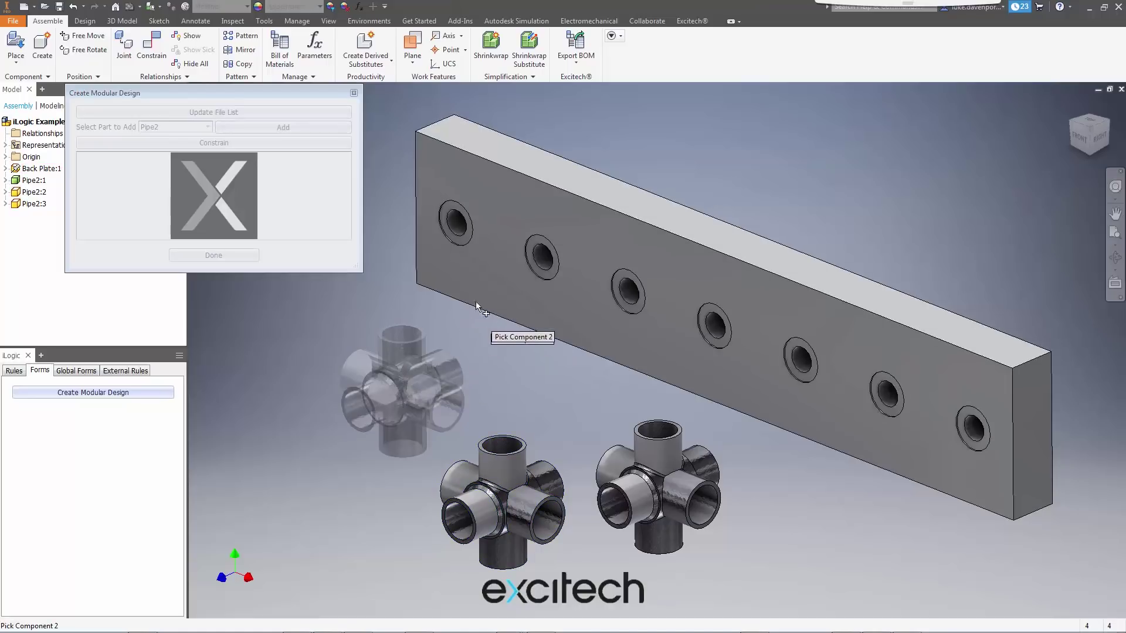
{"action": "left_click", "coordinate": [494, 262]}
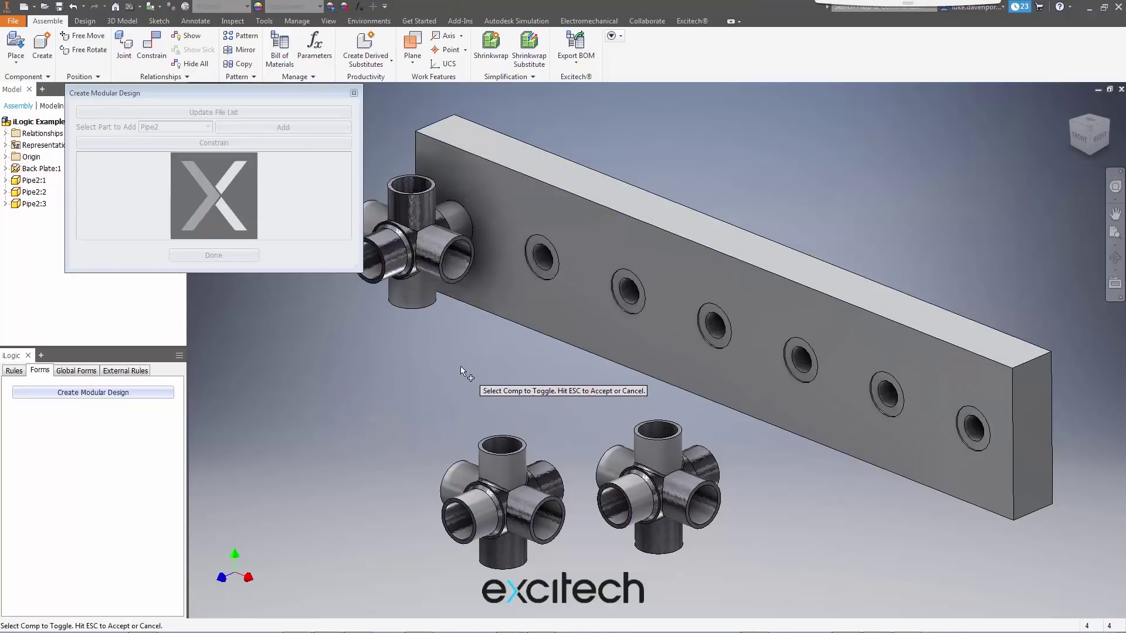
{"action": "middle_click_drag", "start_coordinate": [459, 366], "coordinate": [511, 360]}
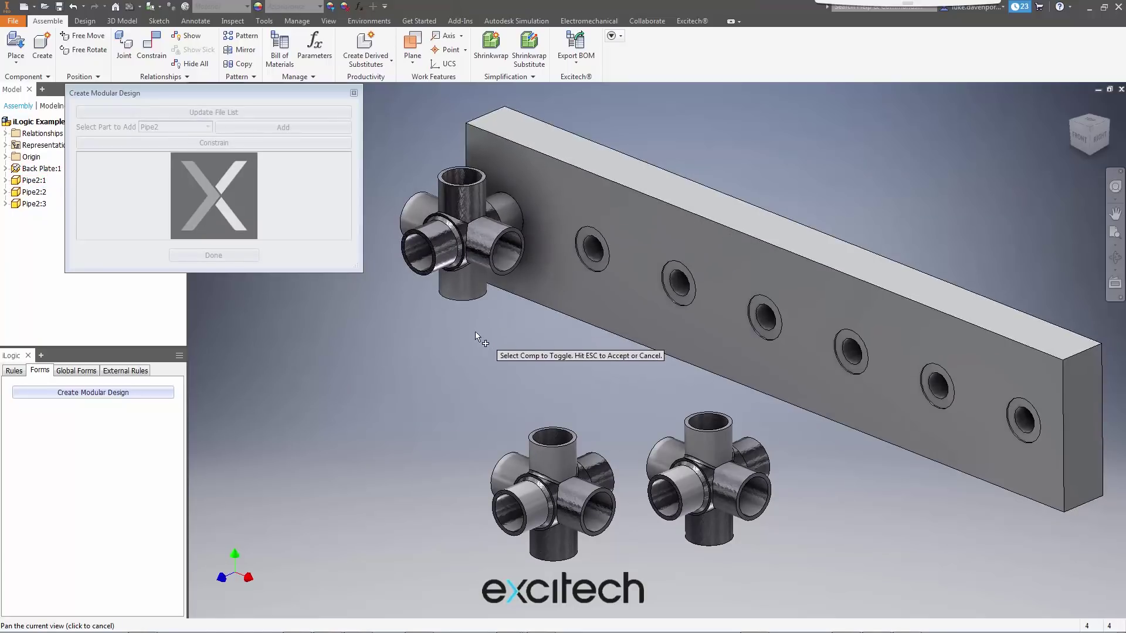
{"action": "middle_click_drag", "start_coordinate": [478, 332], "coordinate": [457, 340]}
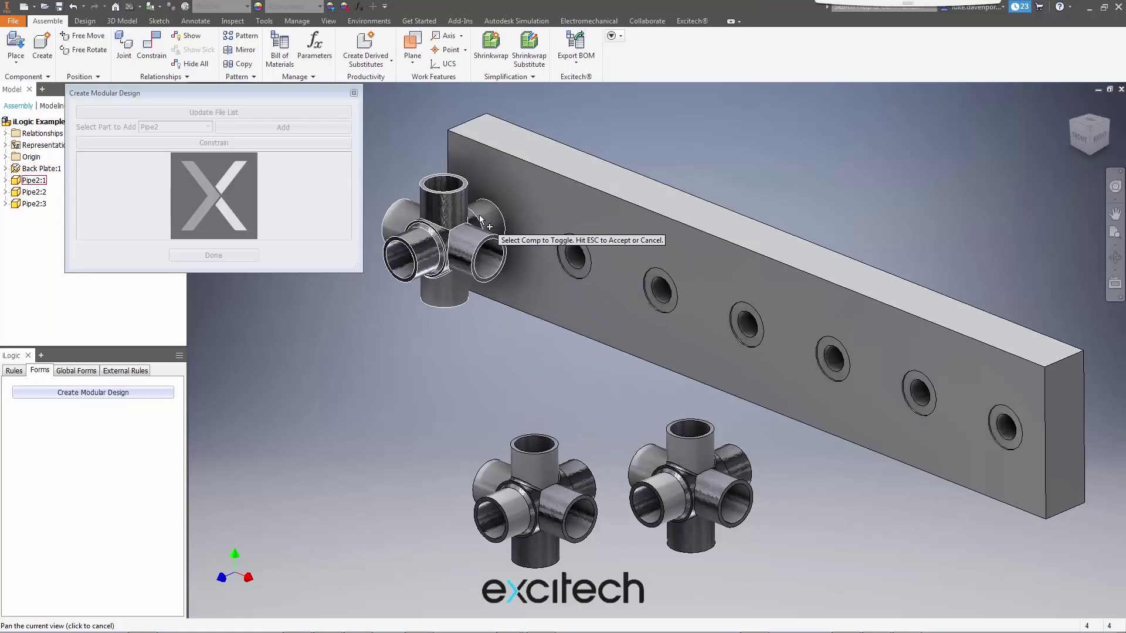
Toggle the first Pipe2 through its possible mates, moving it on to the back plate's second hole
{"action": "key", "text": "Escape"}
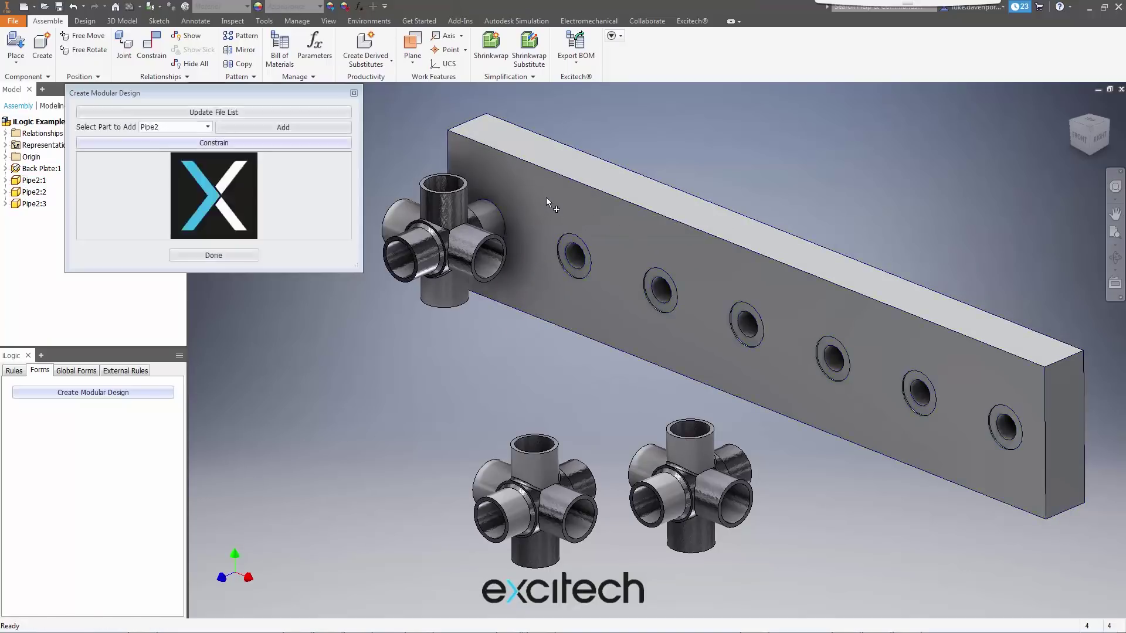
{"action": "left_click", "coordinate": [546, 197]}
{"action": "left_click", "coordinate": [538, 184]}
{"action": "left_click", "coordinate": [537, 185]}
{"action": "left_click", "coordinate": [537, 184]}
{"action": "left_click", "coordinate": [538, 184]}
{"action": "key", "text": "Escape"}
{"action": "left_click", "coordinate": [537, 184]}
{"action": "left_click", "coordinate": [537, 184]}
{"action": "key", "text": "Escape"}
{"action": "left_click", "coordinate": [532, 275]}
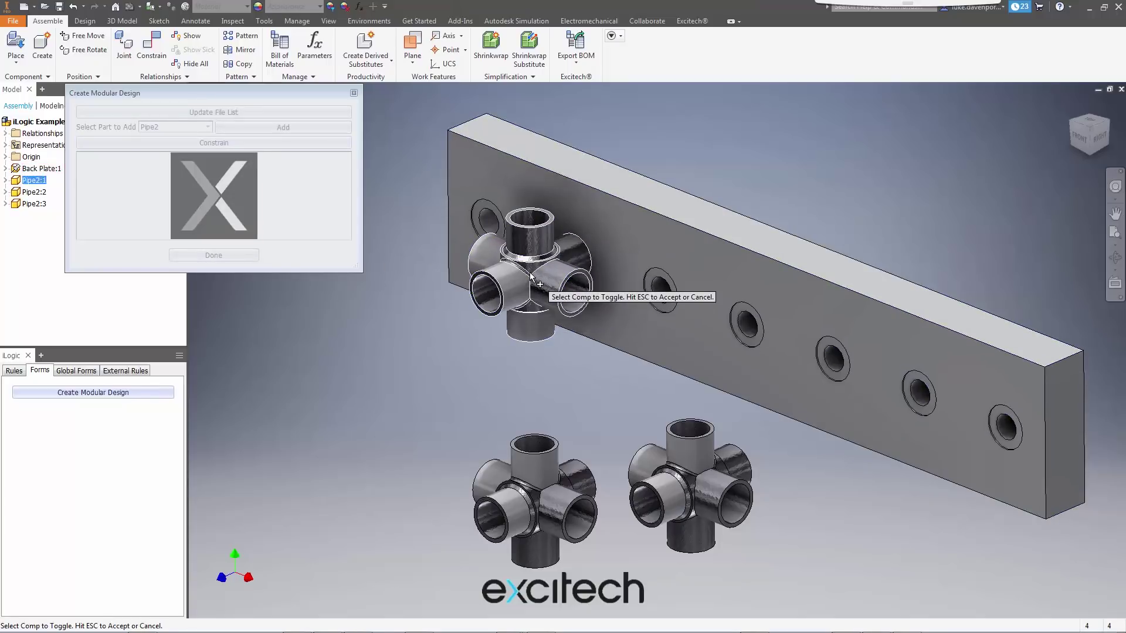
{"action": "left_click", "coordinate": [531, 275]}
{"action": "left_click", "coordinate": [530, 276]}
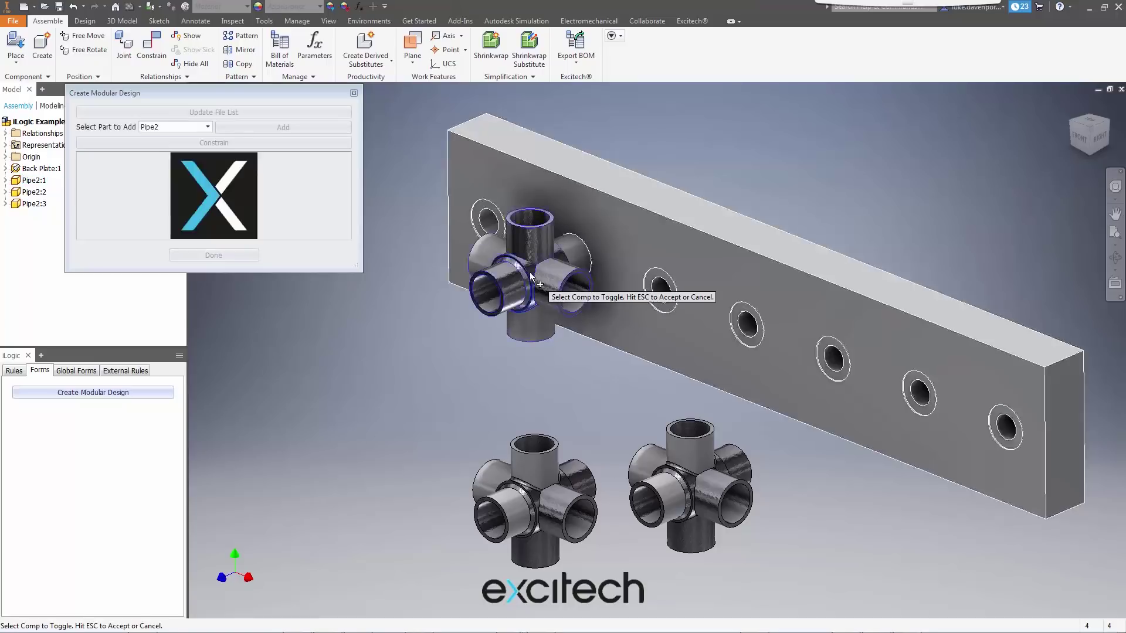
Toggle the first Pipe2 on to the back plate's fourth hole and accept the placement
{"action": "left_click", "coordinate": [607, 226]}
{"action": "left_click", "coordinate": [673, 316]}
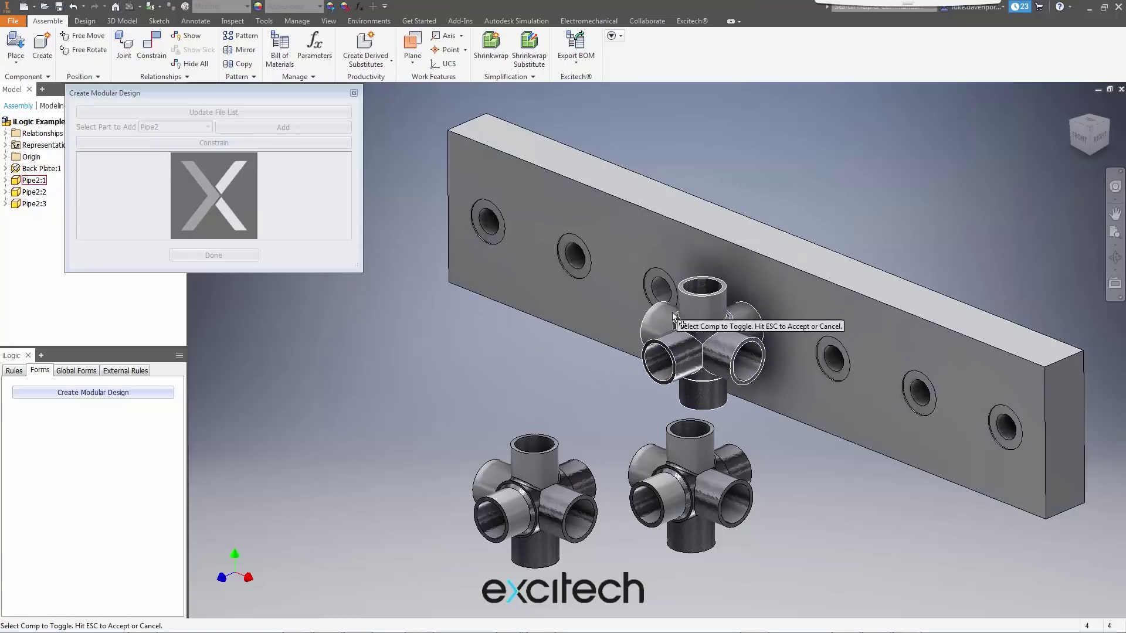
{"action": "key", "text": "Escape"}
{"action": "left_click", "coordinate": [702, 346]}
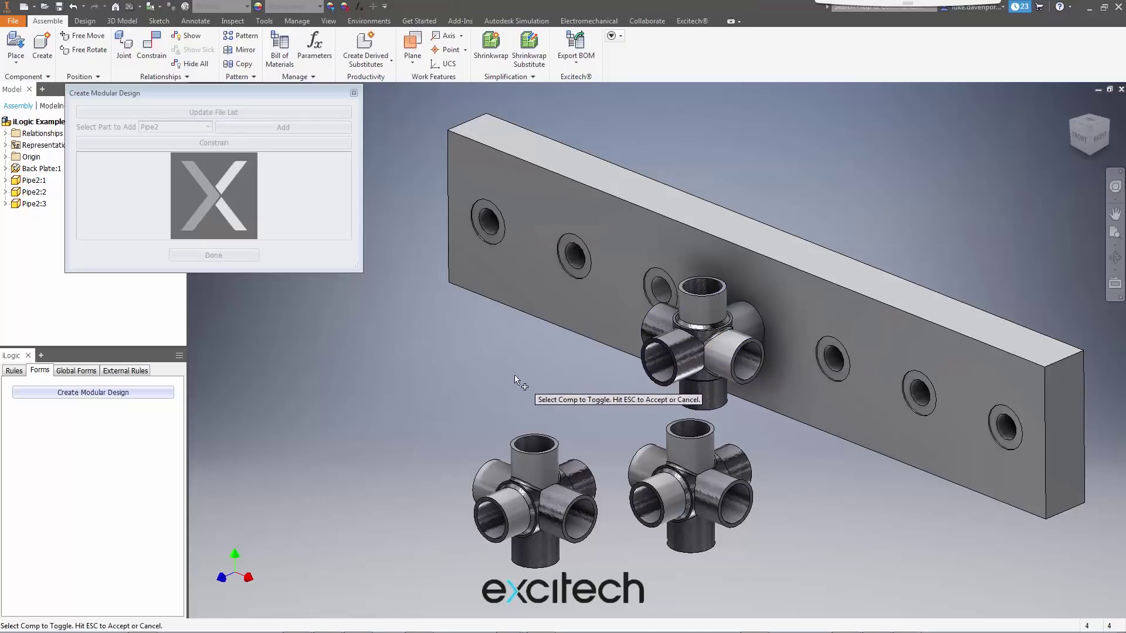
{"action": "middle_click_drag", "start_coordinate": [515, 375], "coordinate": [519, 360]}
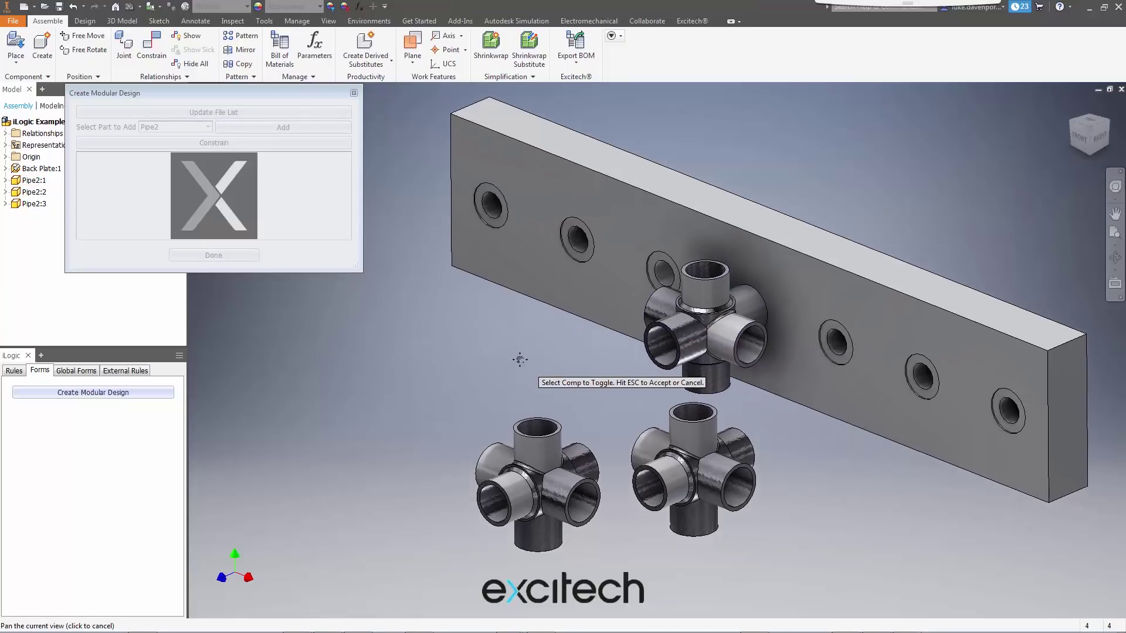
{"action": "key", "text": "Escape"}
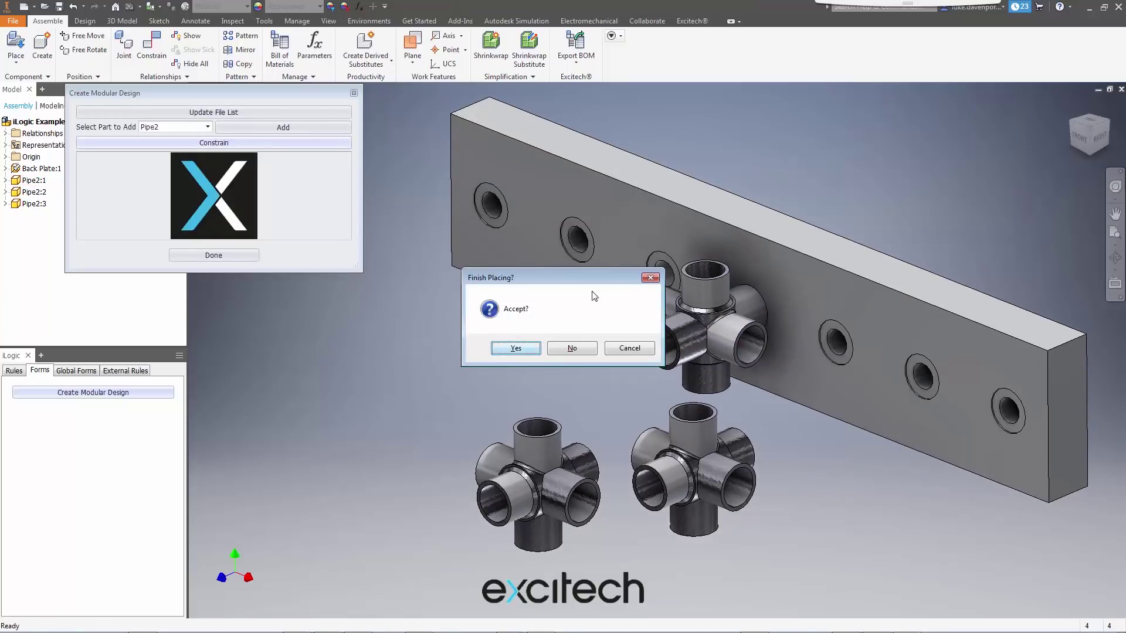
{"action": "left_click", "coordinate": [520, 350]}
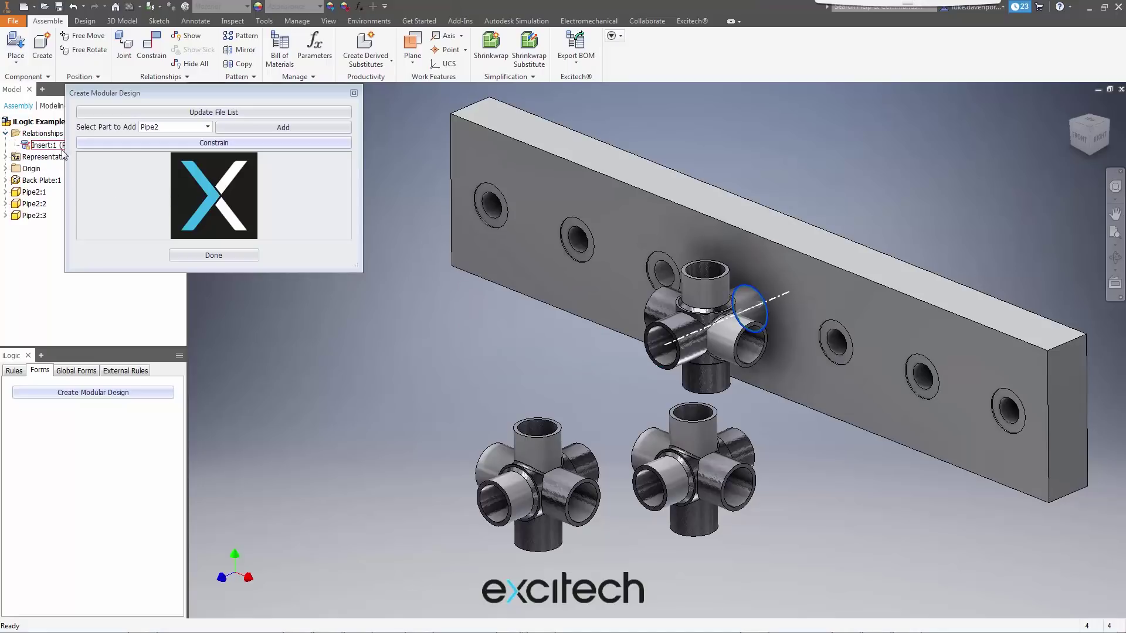
Move the form clear of the model tree and constrain the second Pipe2 to the Pipe2 mounted on the back plate
{"action": "left_click_drag", "start_coordinate": [121, 96], "coordinate": [179, 82]}
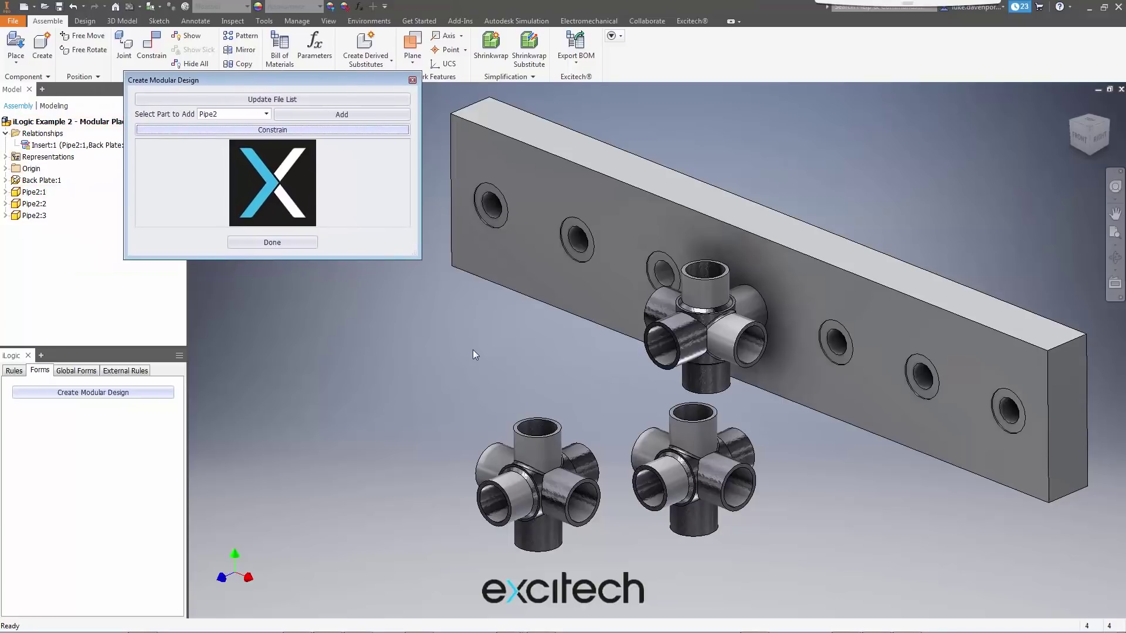
{"action": "left_click", "coordinate": [255, 130]}
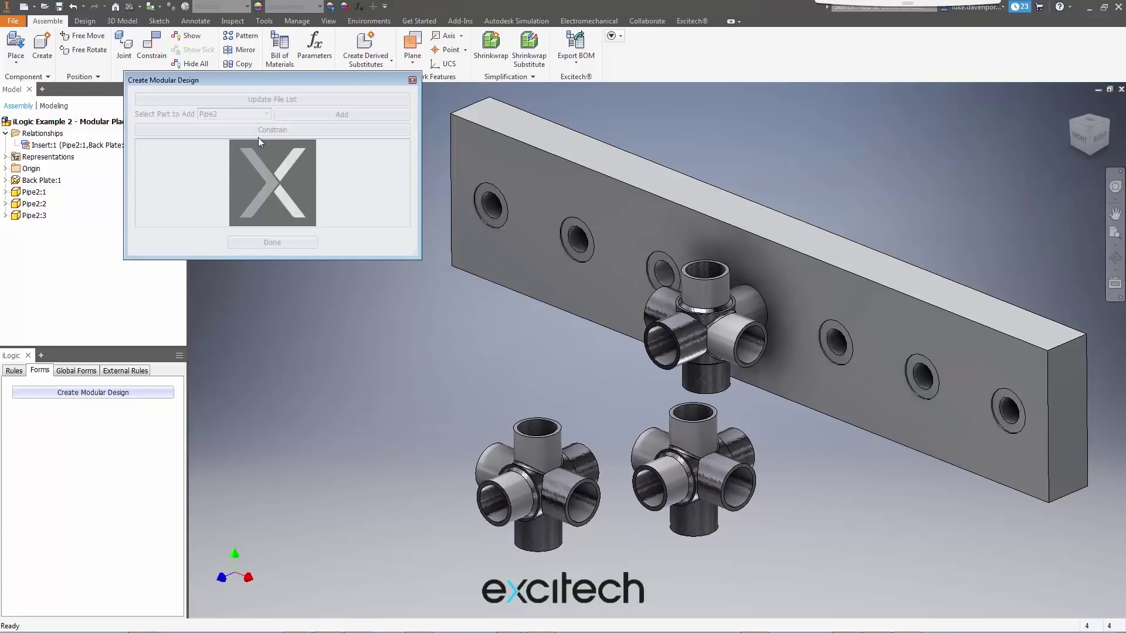
{"action": "left_click", "coordinate": [542, 487]}
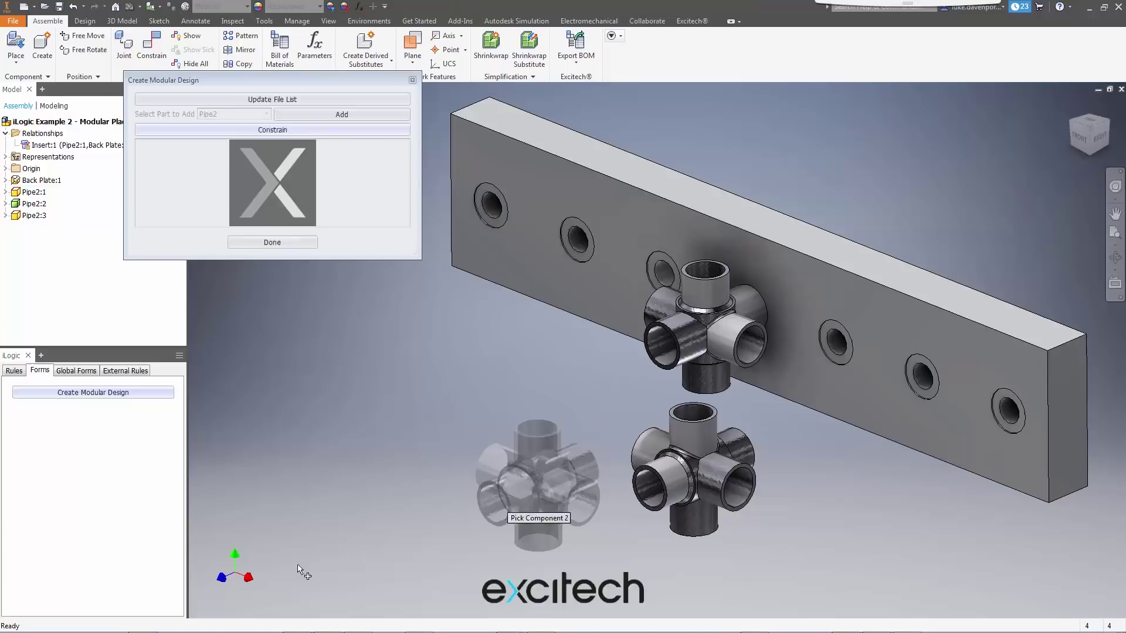
{"action": "left_click", "coordinate": [709, 326]}
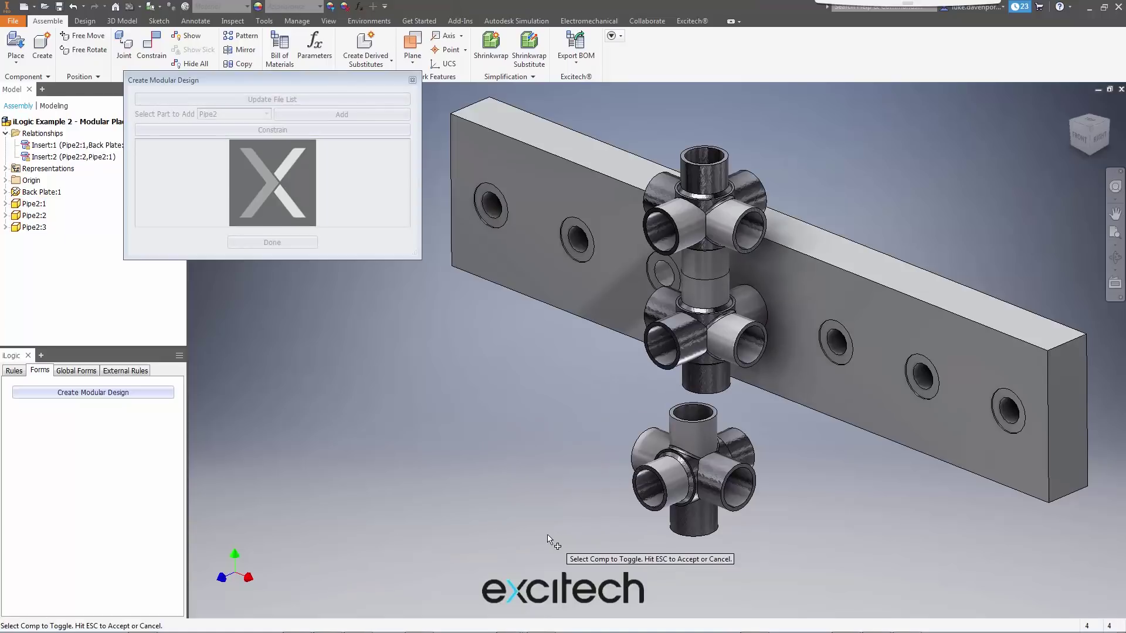
Toggle the possible mates until the second Pipe2 joins the mounted pipe's port facing away from the plate, and accept the placement
{"action": "left_click", "coordinate": [718, 326]}
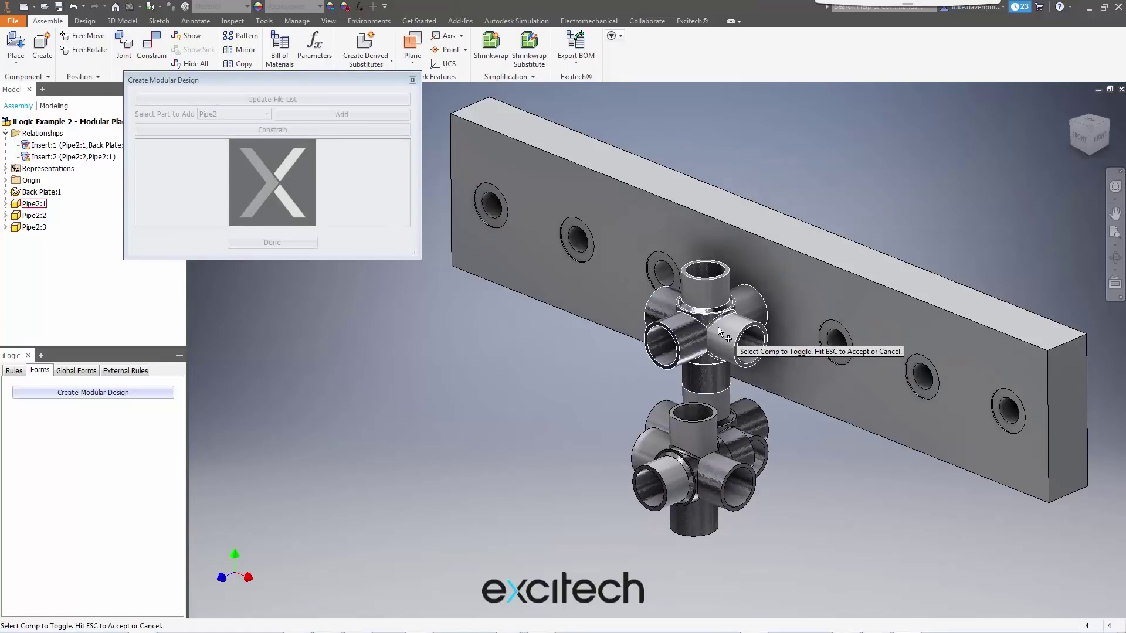
{"action": "left_click", "coordinate": [715, 325]}
{"action": "middle_click_drag", "start_coordinate": [716, 326], "coordinate": [568, 367], "text": "shift"}
{"action": "key", "text": "Escape"}
{"action": "left_click", "coordinate": [568, 367]}
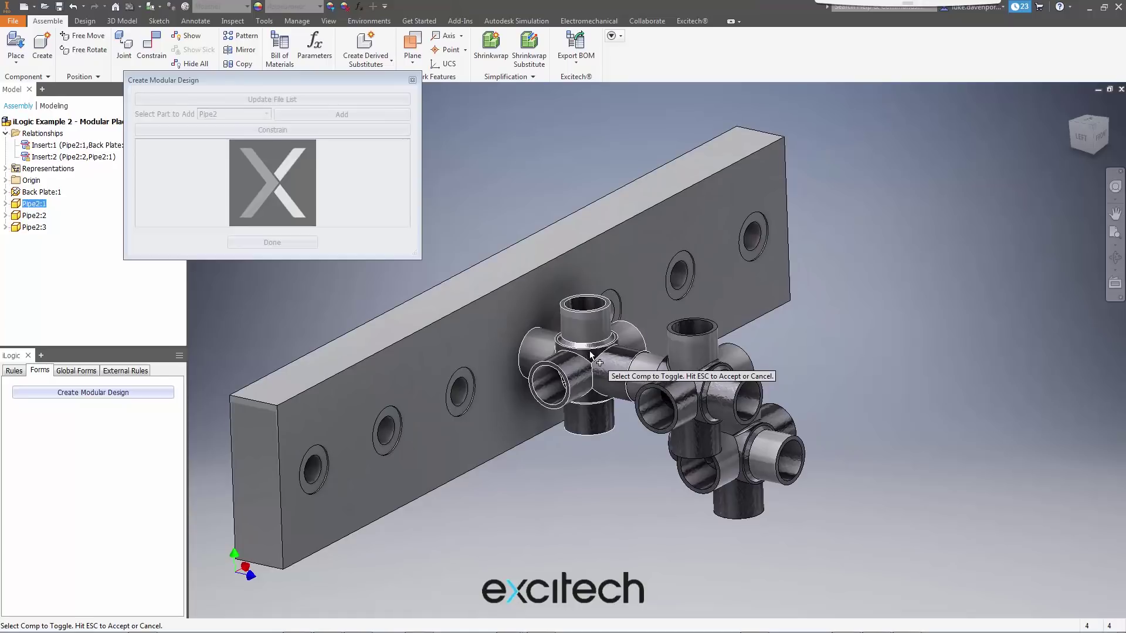
{"action": "left_click", "coordinate": [590, 356]}
{"action": "left_click", "coordinate": [591, 359]}
{"action": "left_click", "coordinate": [590, 363]}
{"action": "left_click", "coordinate": [590, 364]}
{"action": "left_click", "coordinate": [590, 364]}
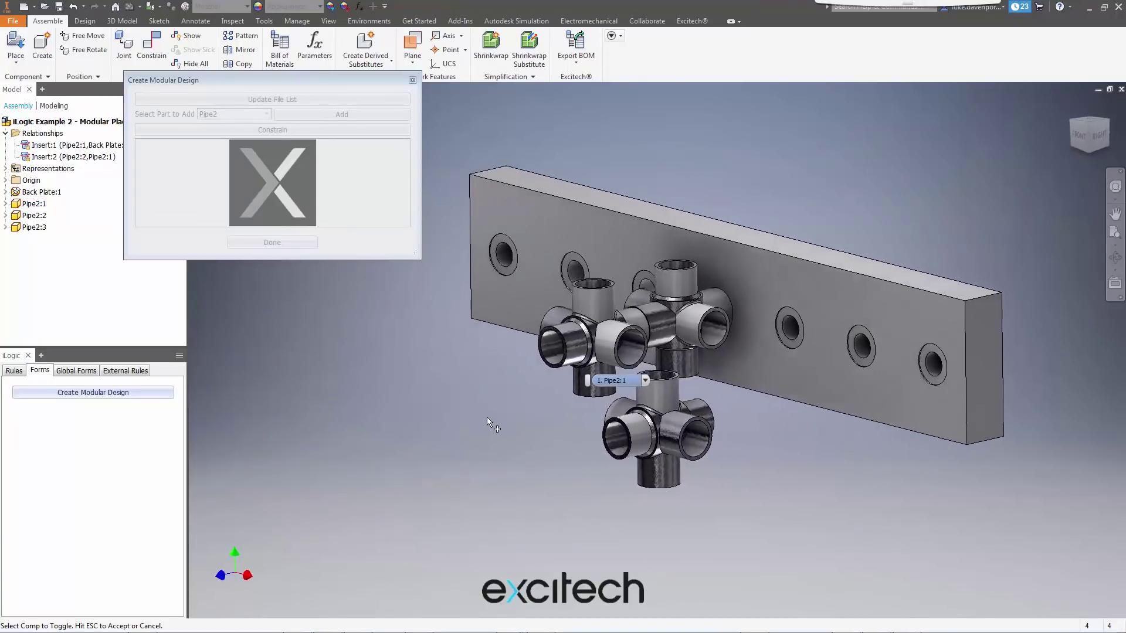
{"action": "key", "text": "Escape"}
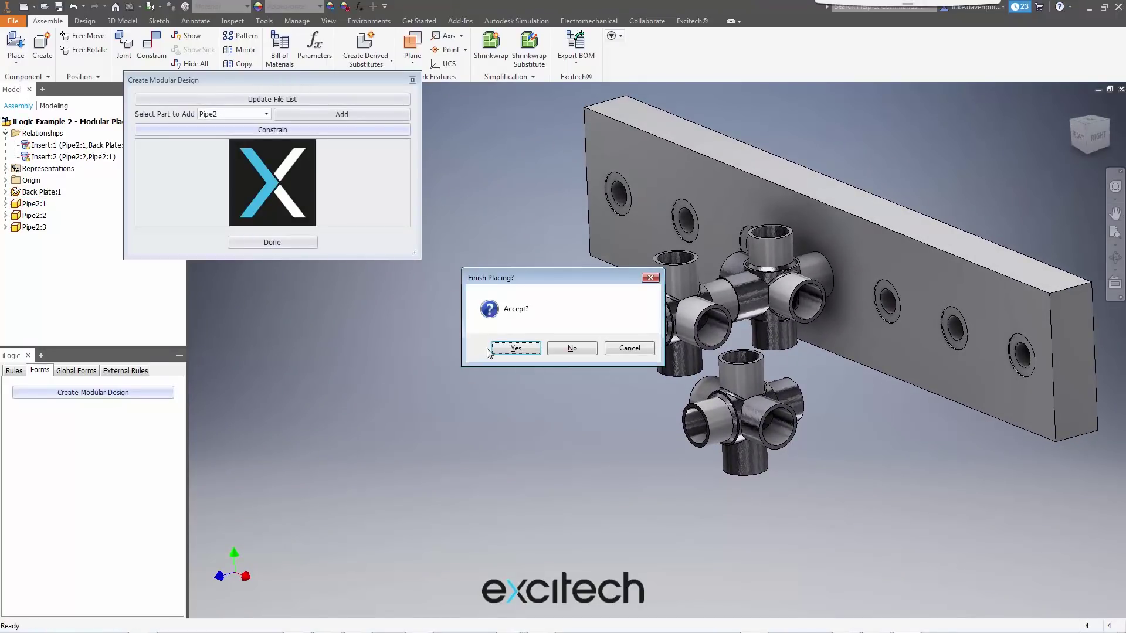
{"action": "left_click", "coordinate": [515, 347]}
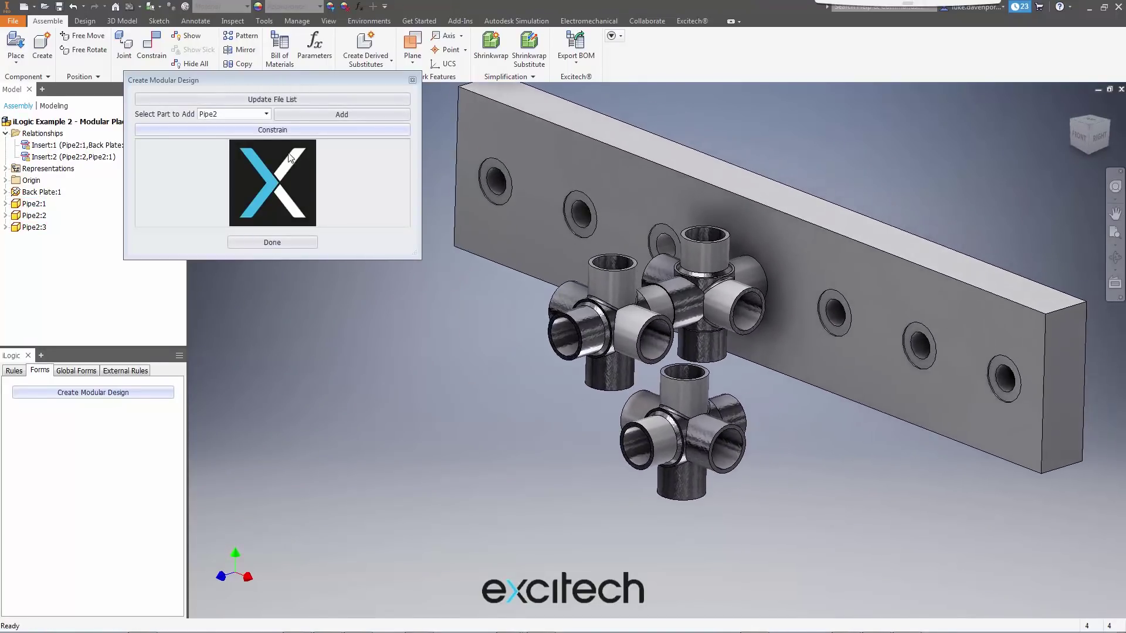
Constrain the third Pipe2 to the back plate, toggle its possible mates back to the plate's first hole, and accept the placement
{"action": "left_click", "coordinate": [297, 128]}
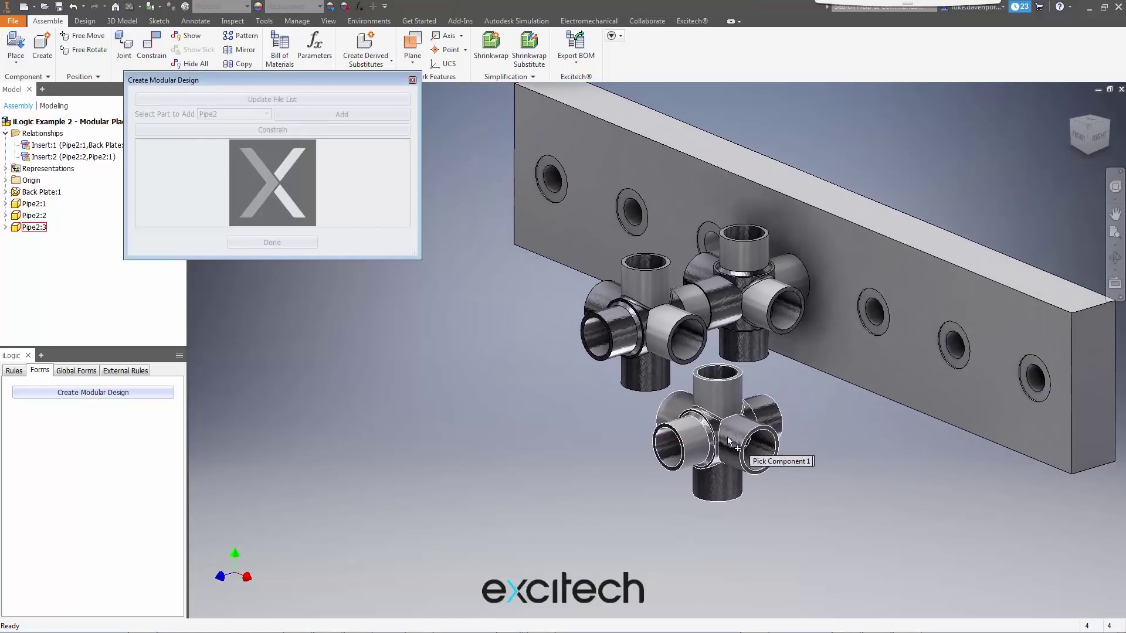
{"action": "left_click", "coordinate": [710, 428]}
{"action": "left_click", "coordinate": [580, 160]}
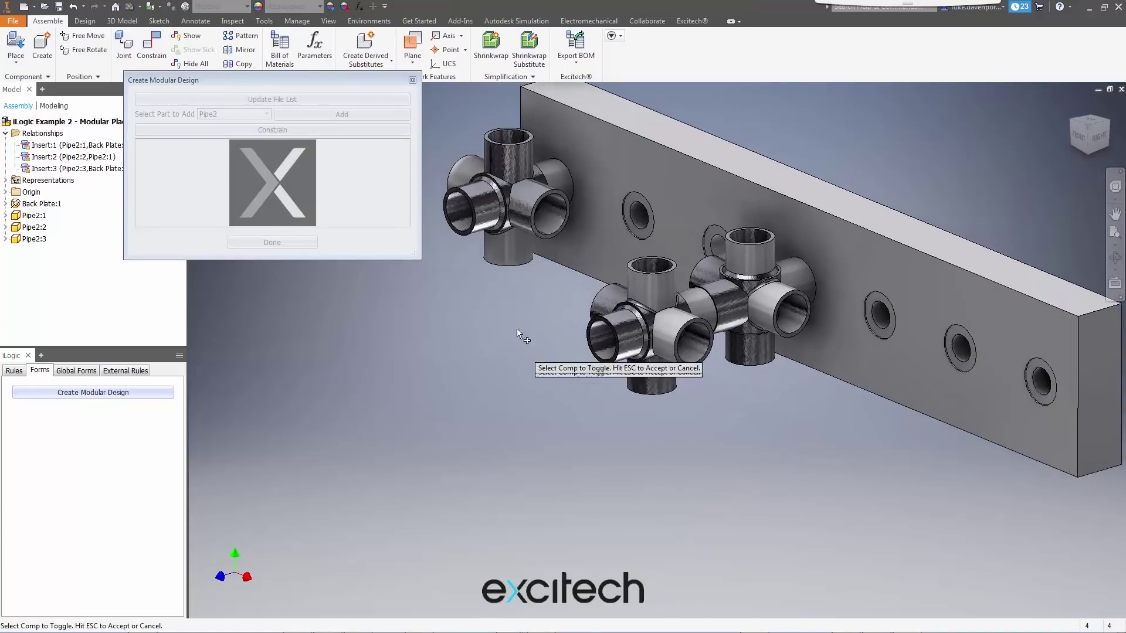
{"action": "left_click", "coordinate": [740, 238]}
{"action": "left_click", "coordinate": [765, 237]}
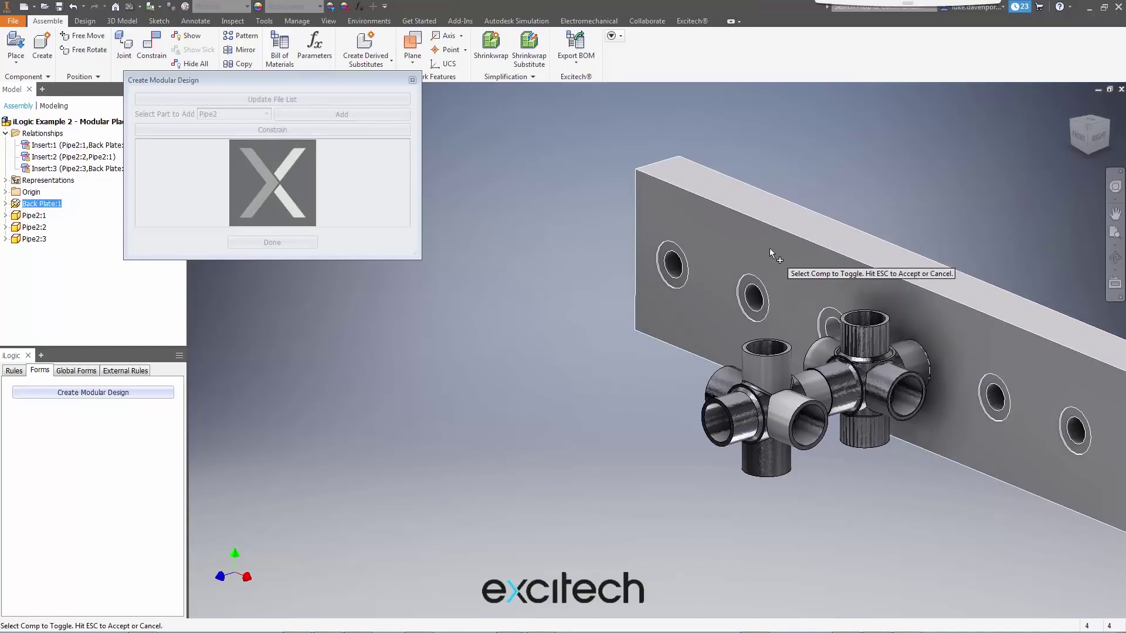
{"action": "left_click", "coordinate": [769, 248]}
{"action": "left_click", "coordinate": [673, 272]}
{"action": "key", "text": "Escape"}
{"action": "left_click", "coordinate": [617, 277]}
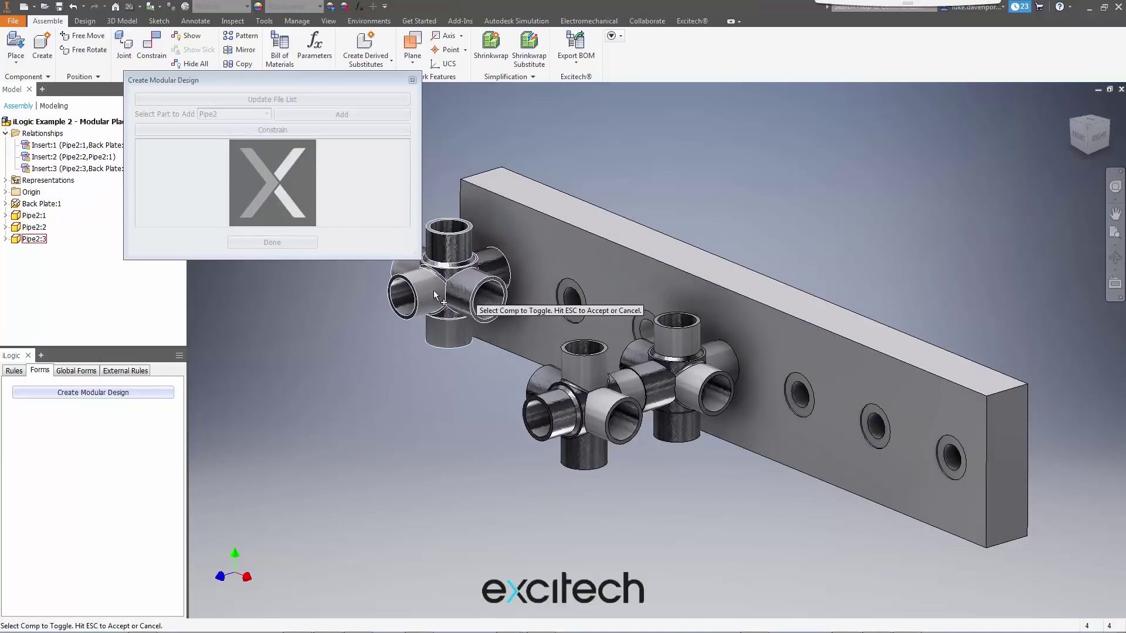
{"action": "key", "text": "Escape"}
{"action": "left_click", "coordinate": [507, 347]}
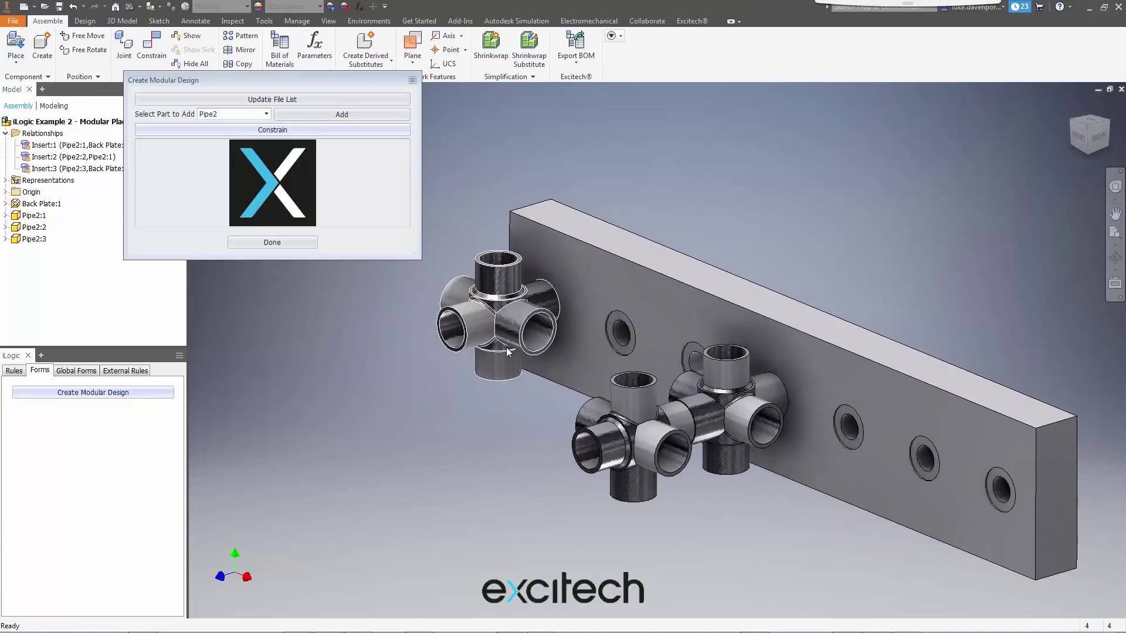
Choose Pipe as the part to add and place two of them in open space in front of the back plate
{"action": "left_click", "coordinate": [268, 115]}
{"action": "left_click", "coordinate": [234, 157]}
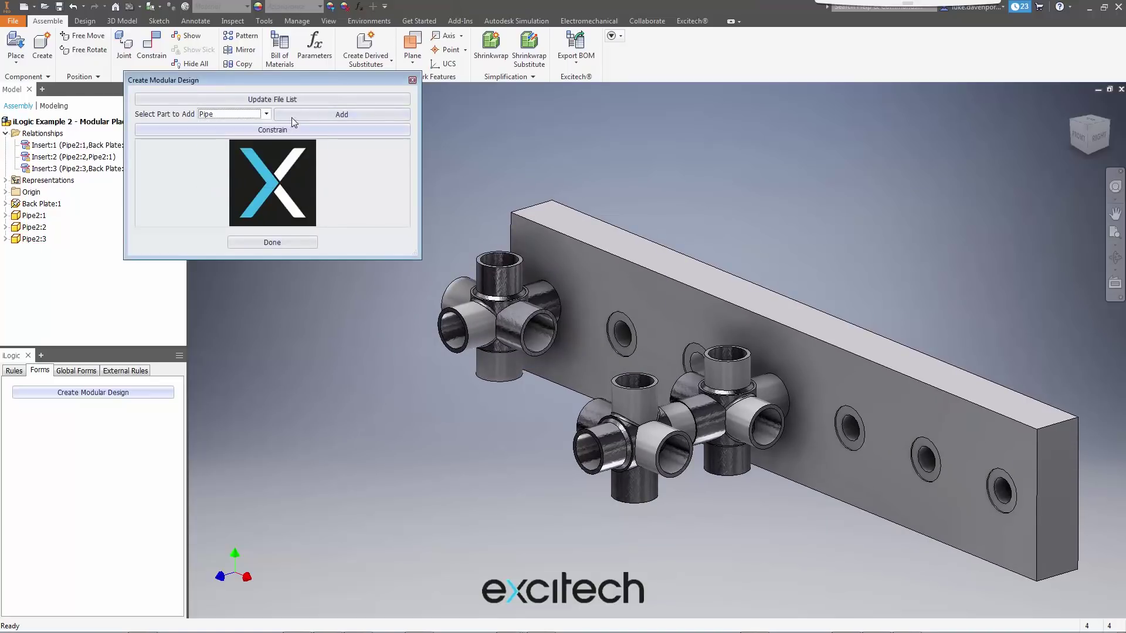
{"action": "left_click", "coordinate": [315, 114]}
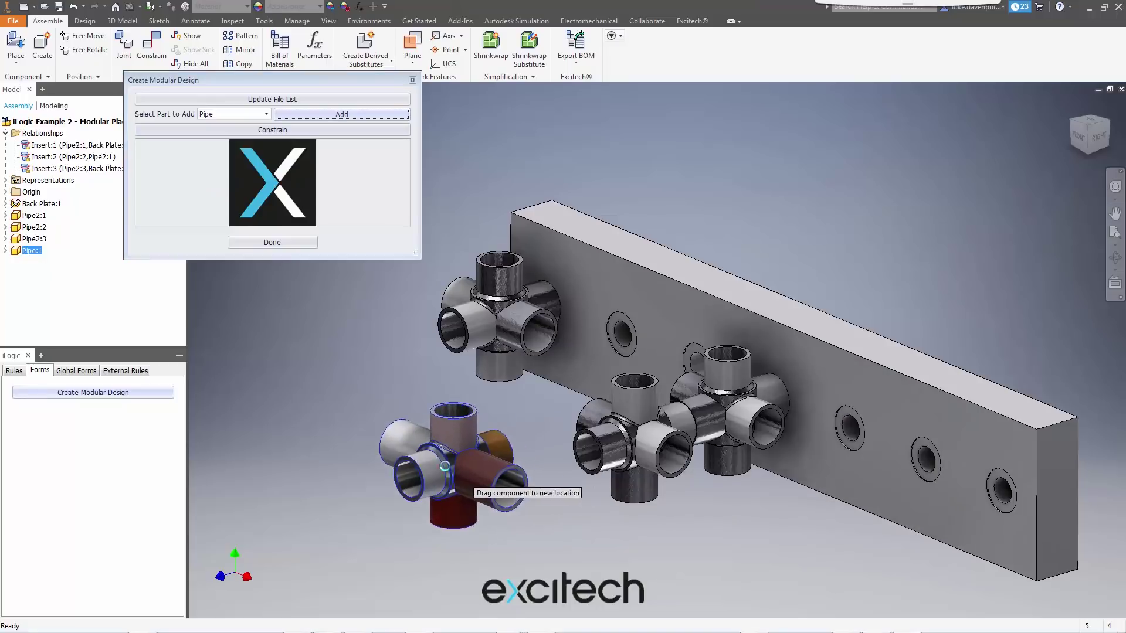
{"action": "left_click", "coordinate": [448, 467]}
{"action": "left_click", "coordinate": [342, 115]}
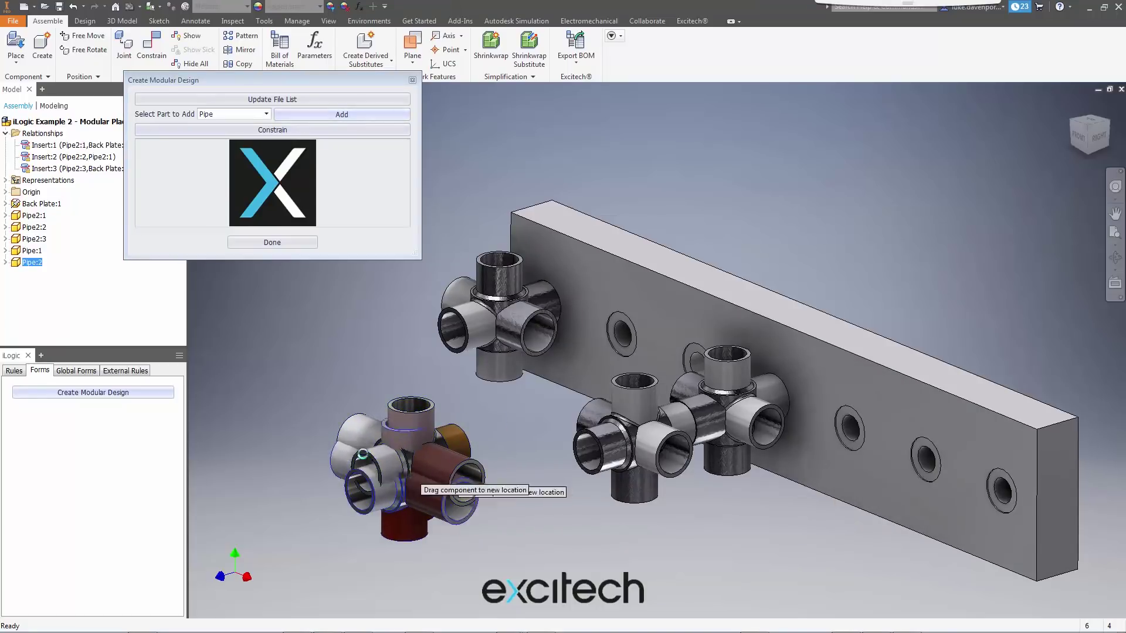
{"action": "left_click", "coordinate": [296, 397]}
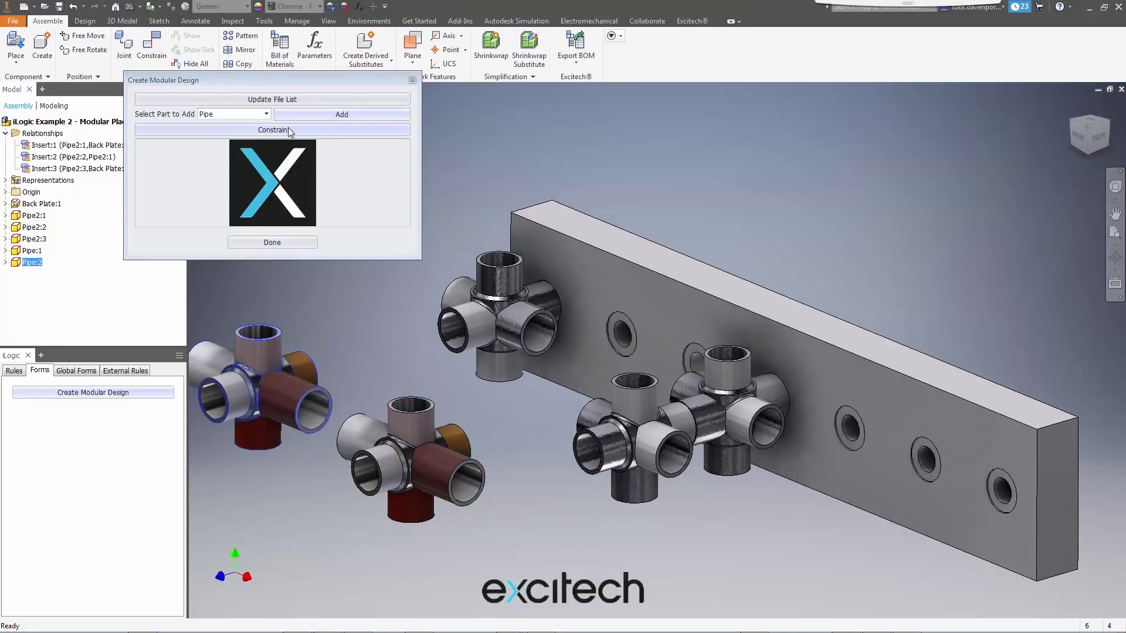
Constrain the second Pipe to the Pipe2 in the first hole, toggle it on to the port facing away from the plate, and accept
{"action": "left_click", "coordinate": [308, 130]}
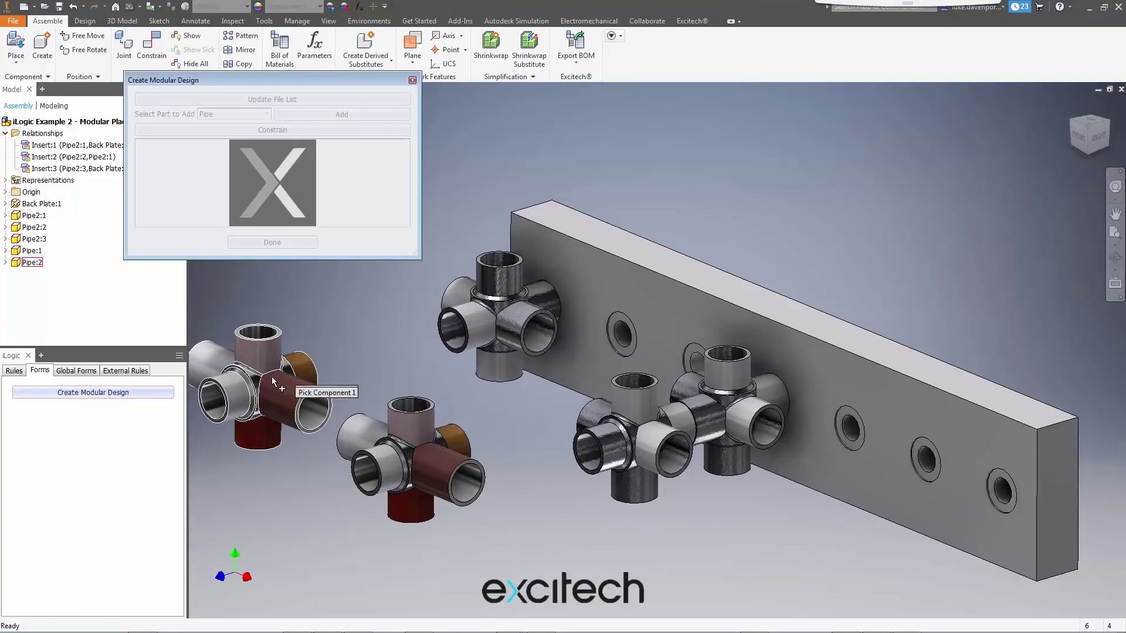
{"action": "left_click", "coordinate": [269, 384]}
{"action": "left_click", "coordinate": [498, 326]}
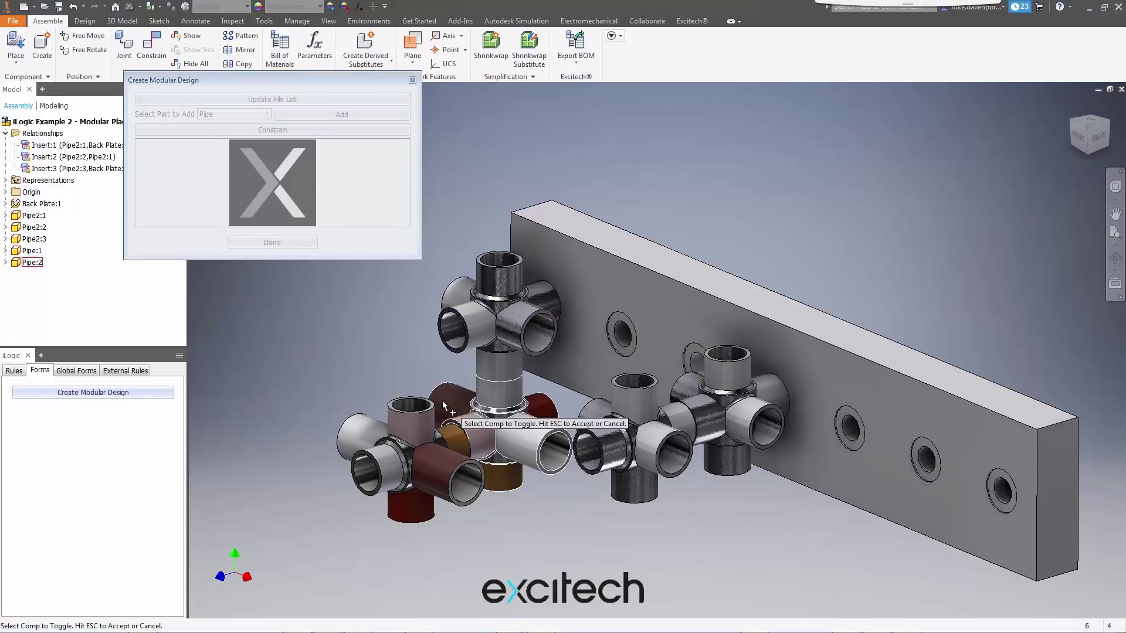
{"action": "middle_click_drag", "start_coordinate": [485, 362], "coordinate": [678, 343]}
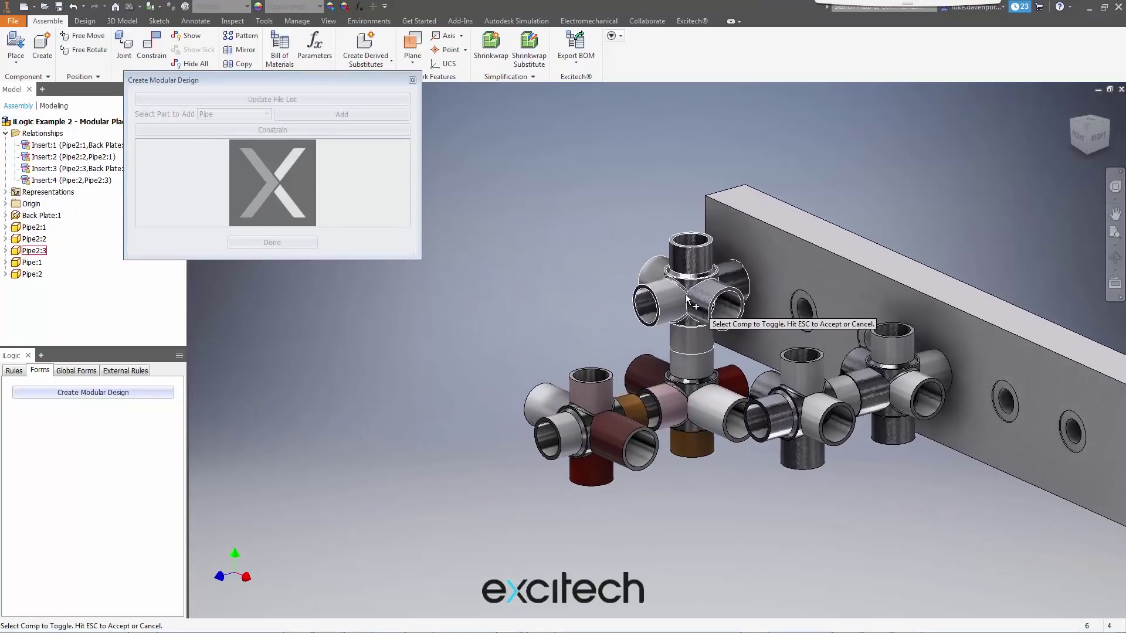
{"action": "left_click", "coordinate": [683, 298]}
{"action": "key", "text": "Escape"}
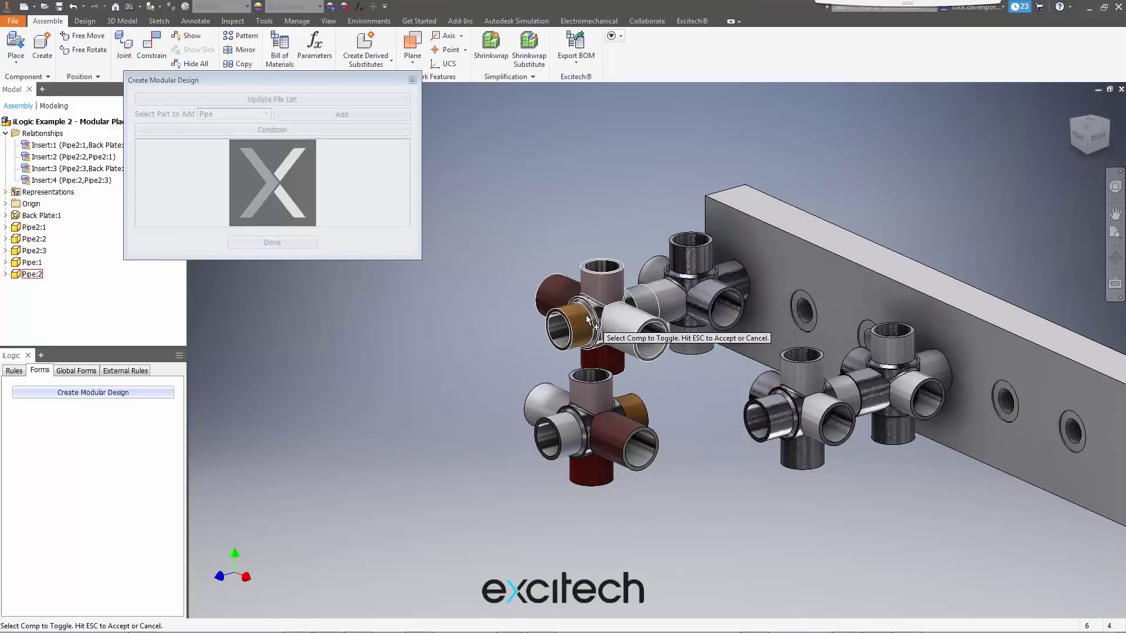
{"action": "left_click", "coordinate": [601, 329]}
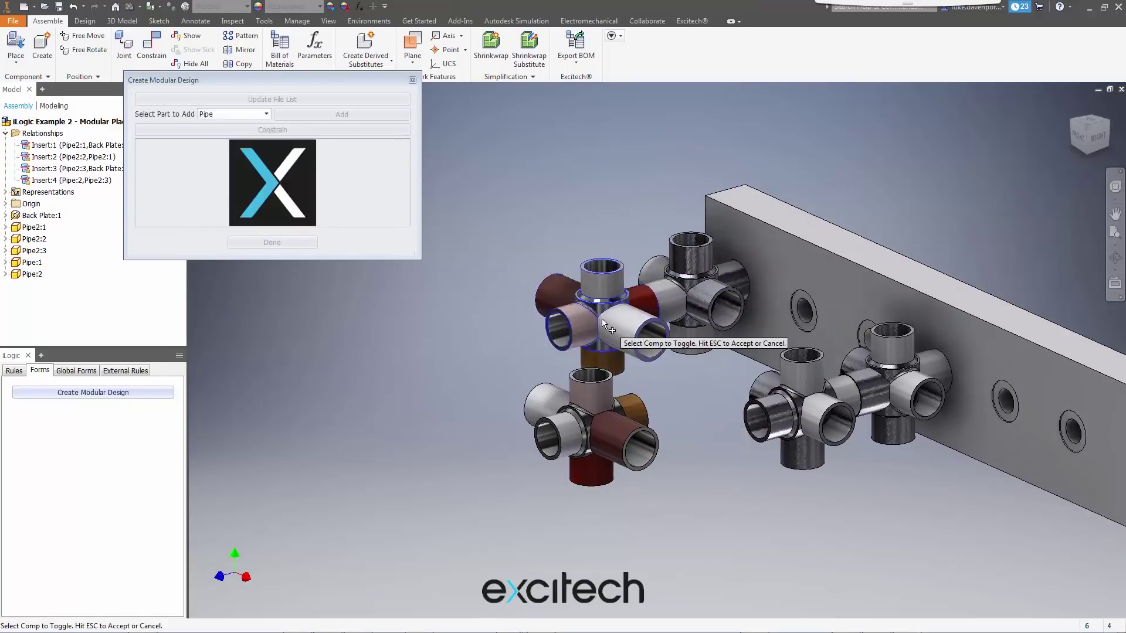
{"action": "middle_click_drag", "start_coordinate": [630, 398], "coordinate": [555, 378], "text": "shift"}
{"action": "key", "text": "Escape"}
{"action": "left_click", "coordinate": [507, 347]}
Constrain the mounted Pipe to the loose Pipe, toggling the mounted one until the joint sits on its white port facing away from the plate
{"action": "left_click", "coordinate": [281, 130]}
{"action": "middle_click_drag", "start_coordinate": [507, 334], "coordinate": [514, 337]}
{"action": "left_click", "coordinate": [555, 403]}
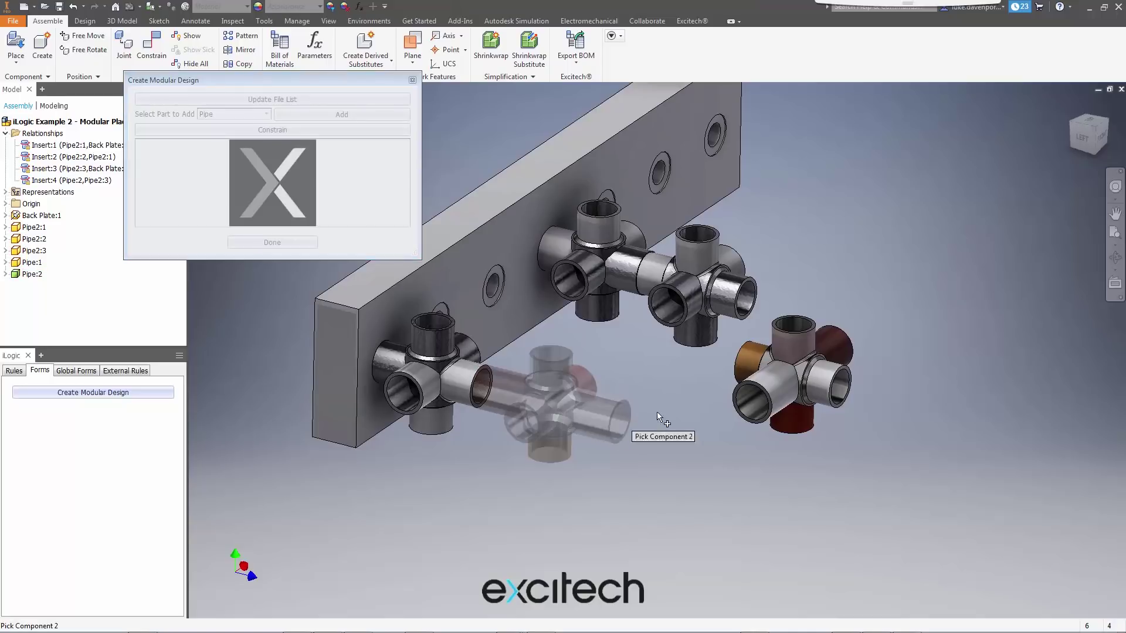
{"action": "left_click", "coordinate": [776, 375]}
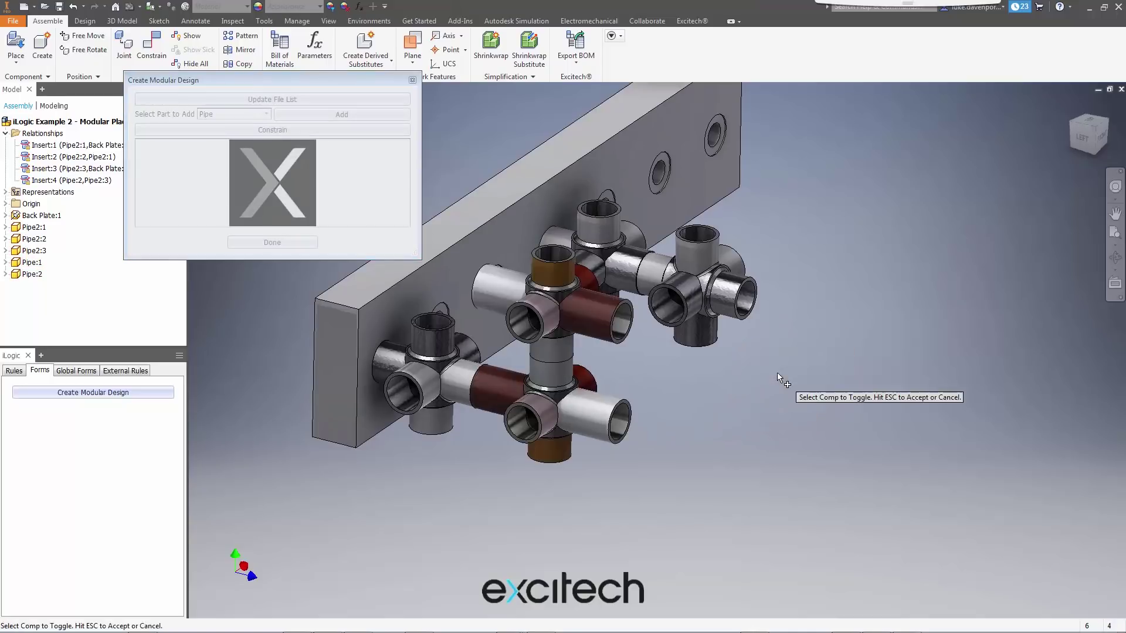
{"action": "left_click", "coordinate": [552, 405]}
{"action": "left_click", "coordinate": [553, 409]}
{"action": "left_click", "coordinate": [555, 408]}
{"action": "key", "text": "Escape"}
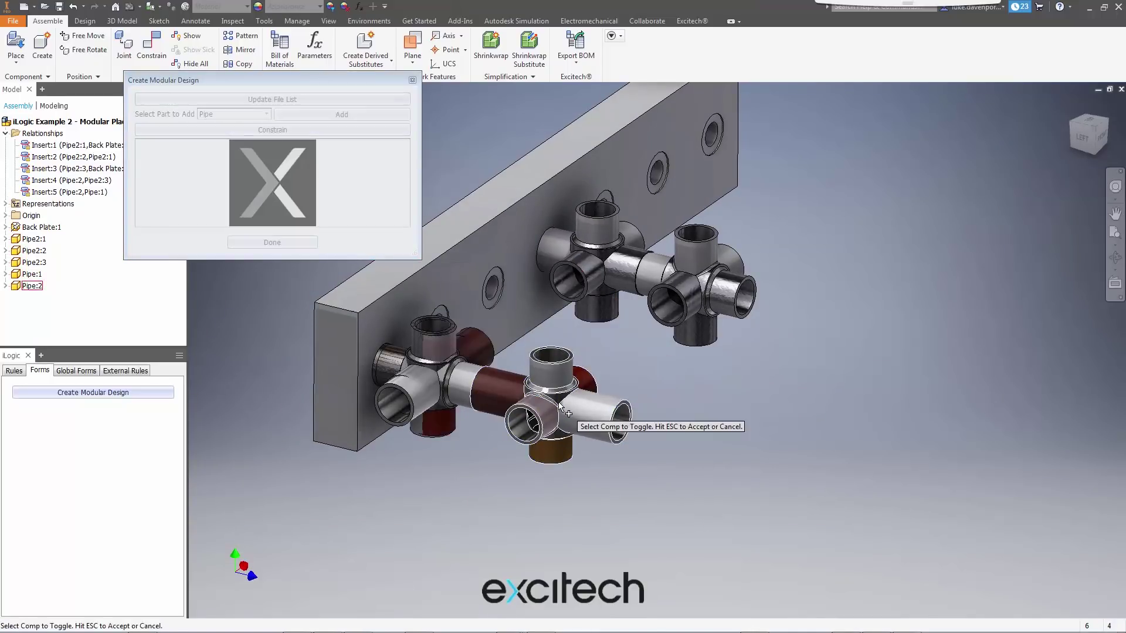
{"action": "left_click", "coordinate": [729, 413]}
{"action": "key", "text": "Escape"}
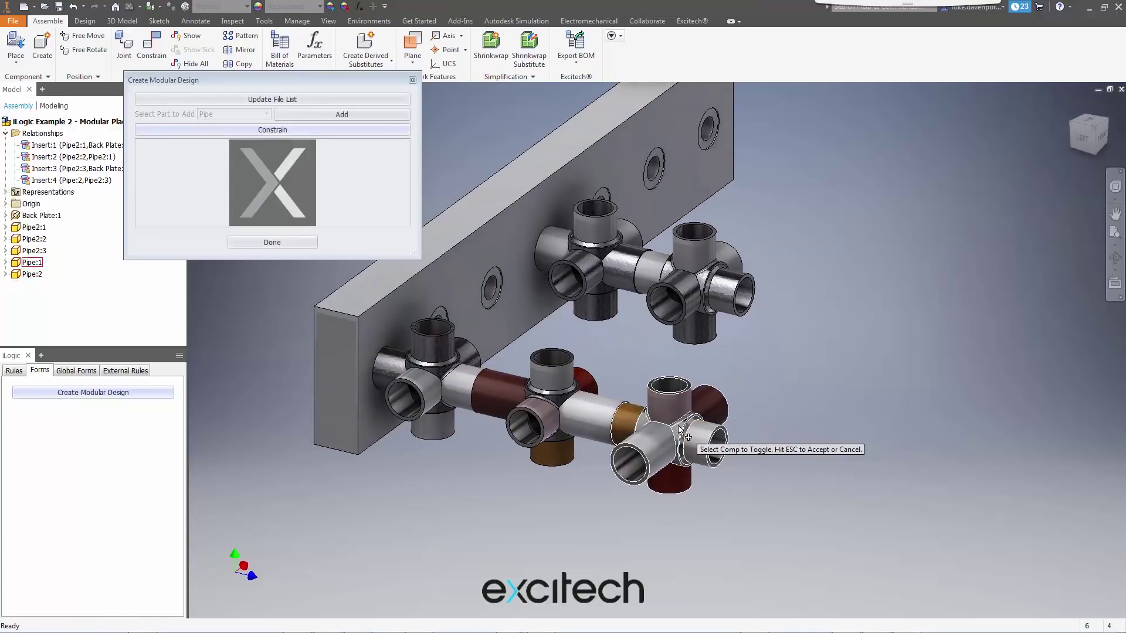
Toggle the outer Pipe until its white port meets the mounted Pipe's white port, accept the placement and close the form
{"action": "left_click", "coordinate": [679, 428]}
{"action": "left_click", "coordinate": [678, 428]}
{"action": "left_click", "coordinate": [678, 428]}
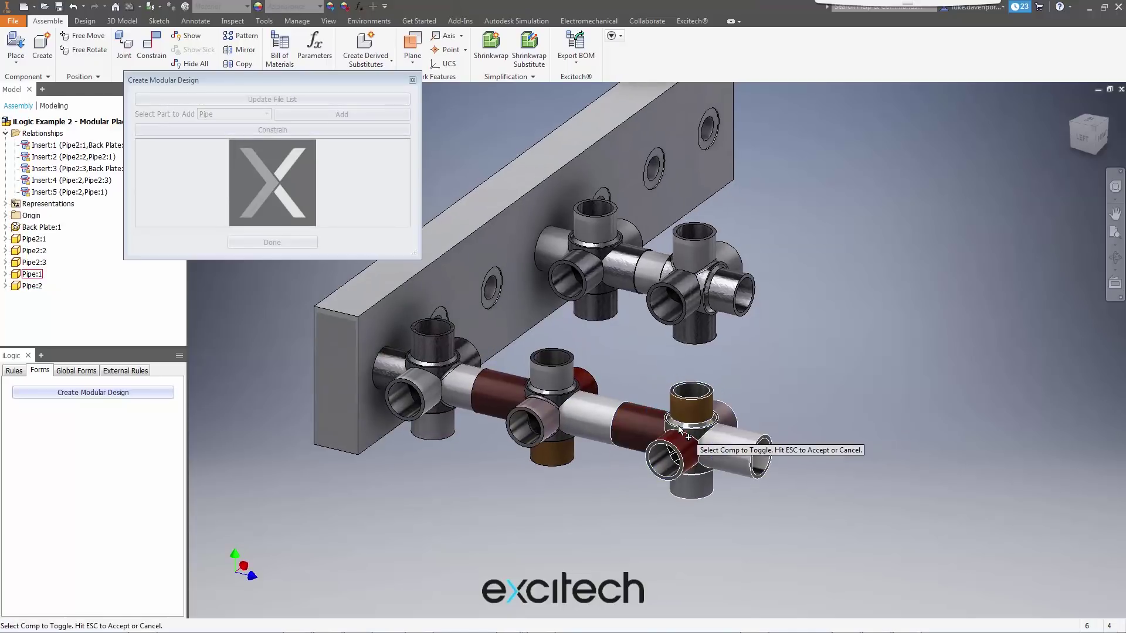
{"action": "left_click", "coordinate": [679, 428]}
{"action": "left_click", "coordinate": [678, 428]}
{"action": "middle_click_drag", "start_coordinate": [678, 428], "coordinate": [364, 200], "text": "shift"}
{"action": "key", "text": "Escape"}
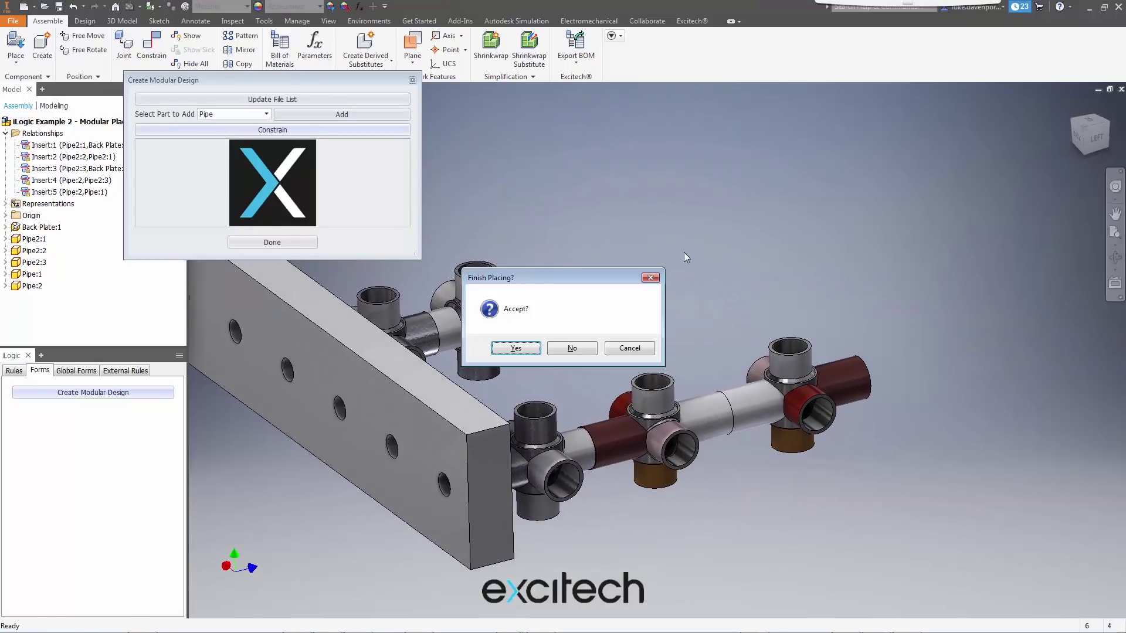
{"action": "left_click", "coordinate": [516, 349]}
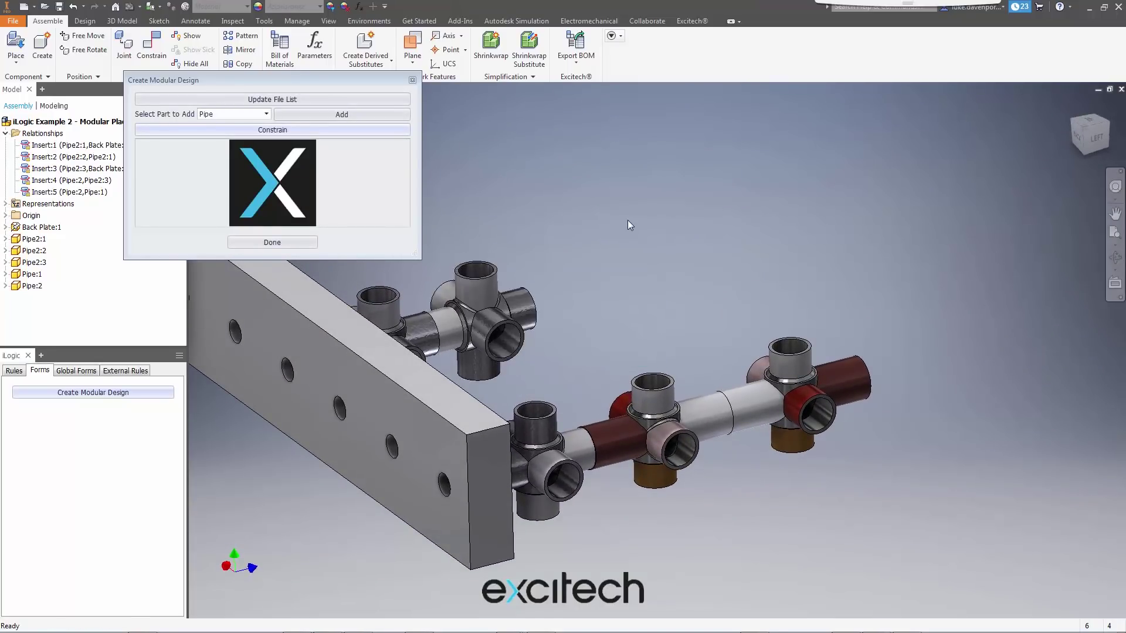
{"action": "left_click", "coordinate": [291, 244]}
{"action": "middle_click_drag", "start_coordinate": [557, 220], "coordinate": [525, 204], "text": "shift"}
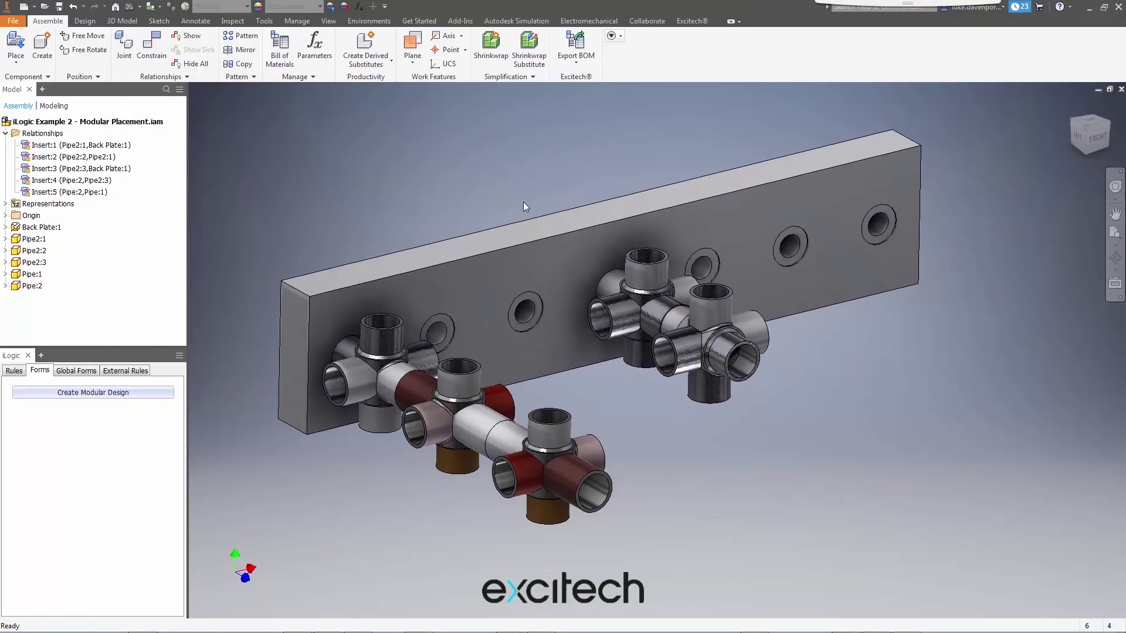
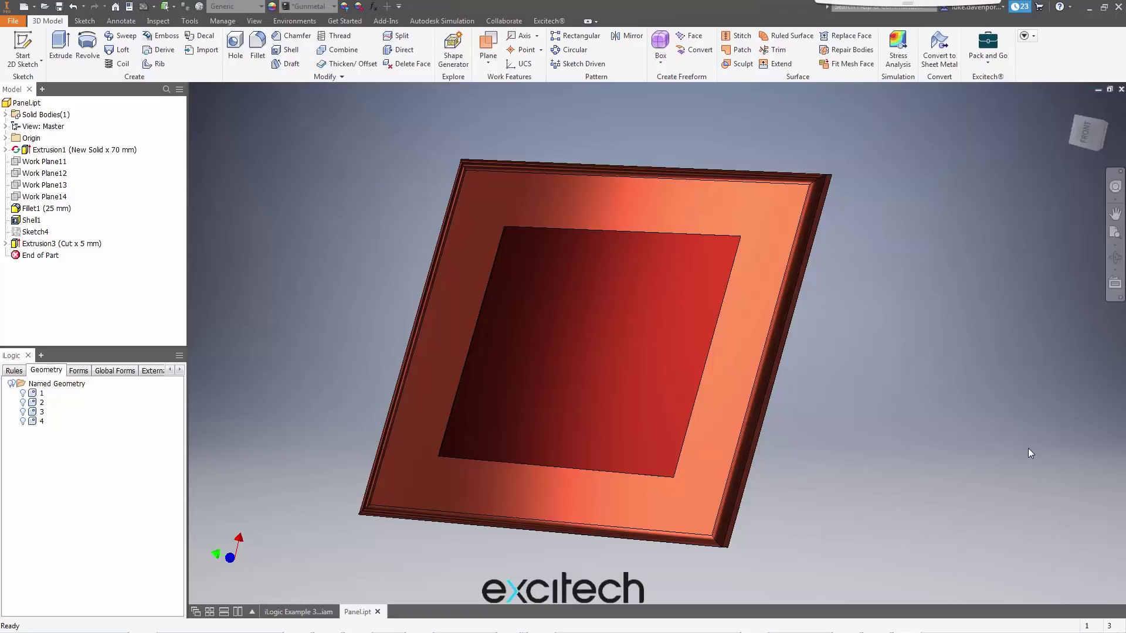
Turn on the labels of the named geometry in Panel.ipt
{"action": "scroll", "coordinate": [914, 352], "scroll_direction": "up", "scroll_amount": 5}
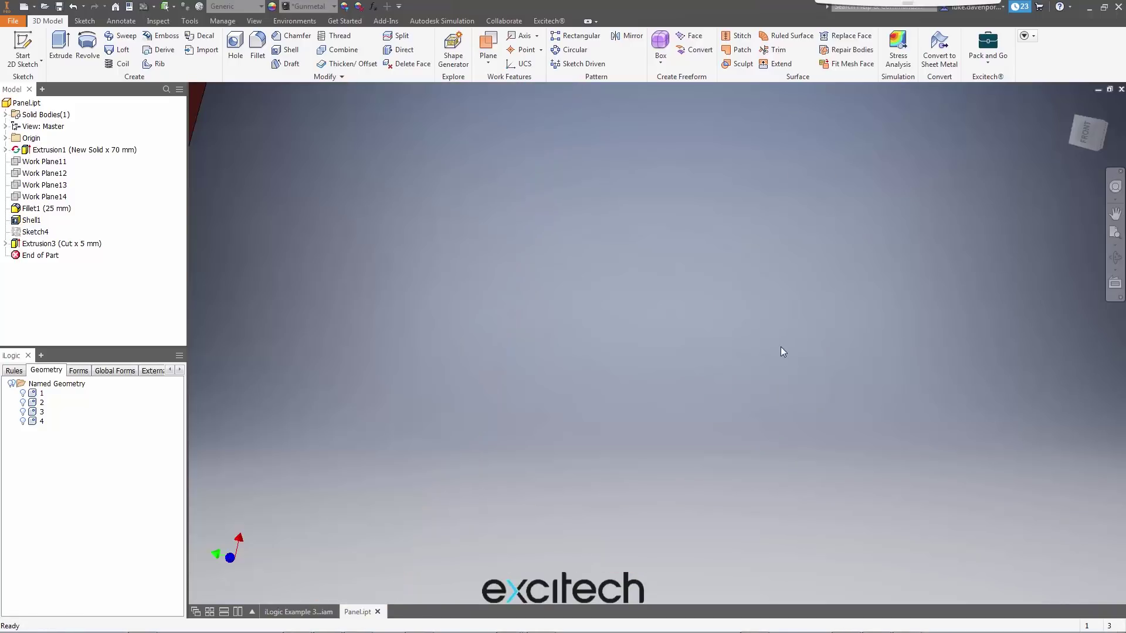
{"action": "key", "text": "Home"}
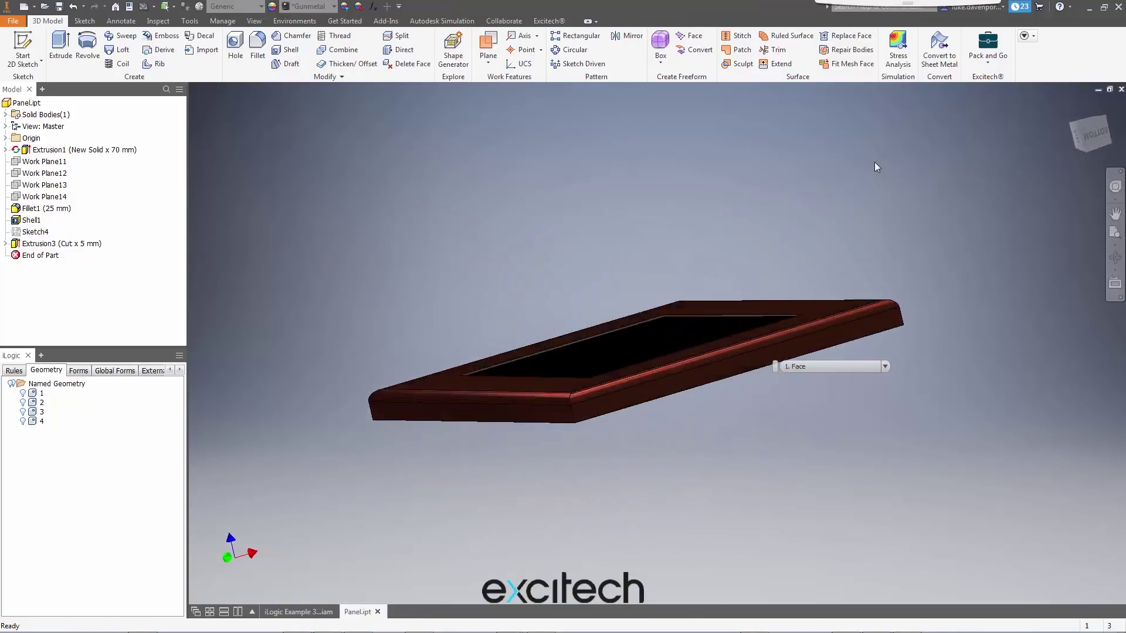
{"action": "middle_click_drag", "start_coordinate": [838, 180], "coordinate": [816, 138], "text": "shift"}
{"action": "middle_click_drag", "start_coordinate": [416, 192], "coordinate": [412, 190], "text": "shift"}
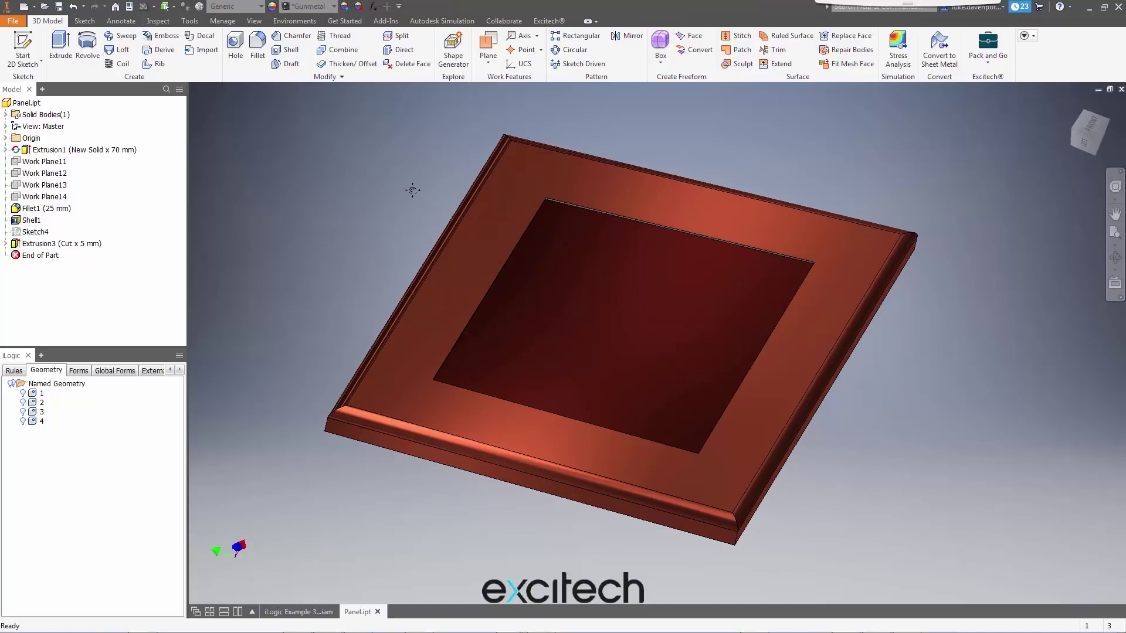
{"action": "right_click", "coordinate": [44, 387]}
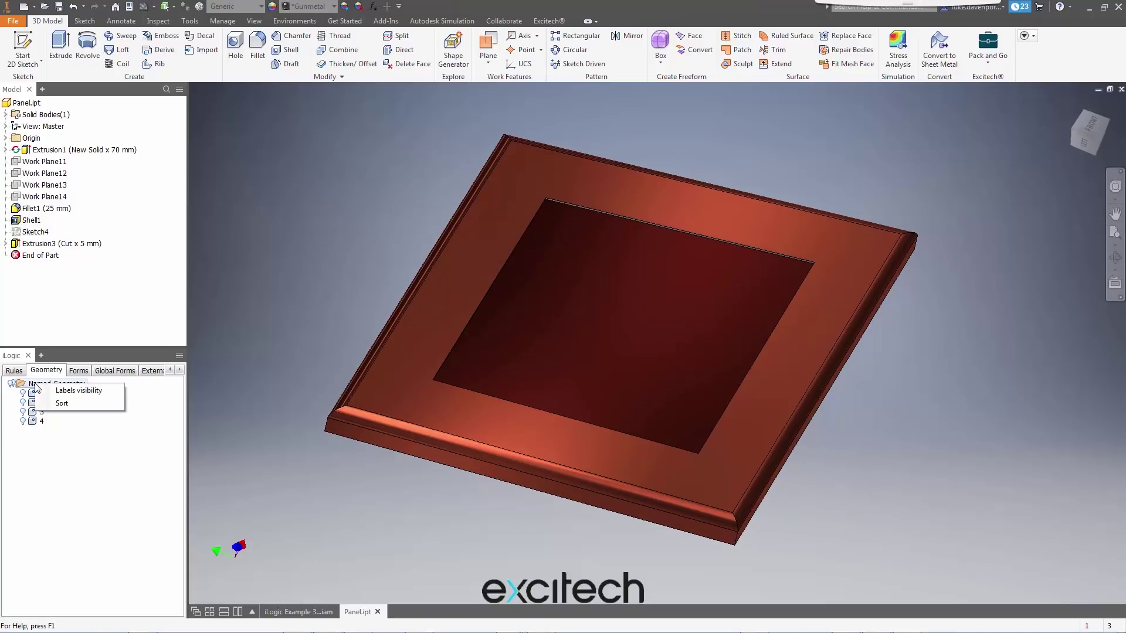
{"action": "left_click", "coordinate": [78, 390]}
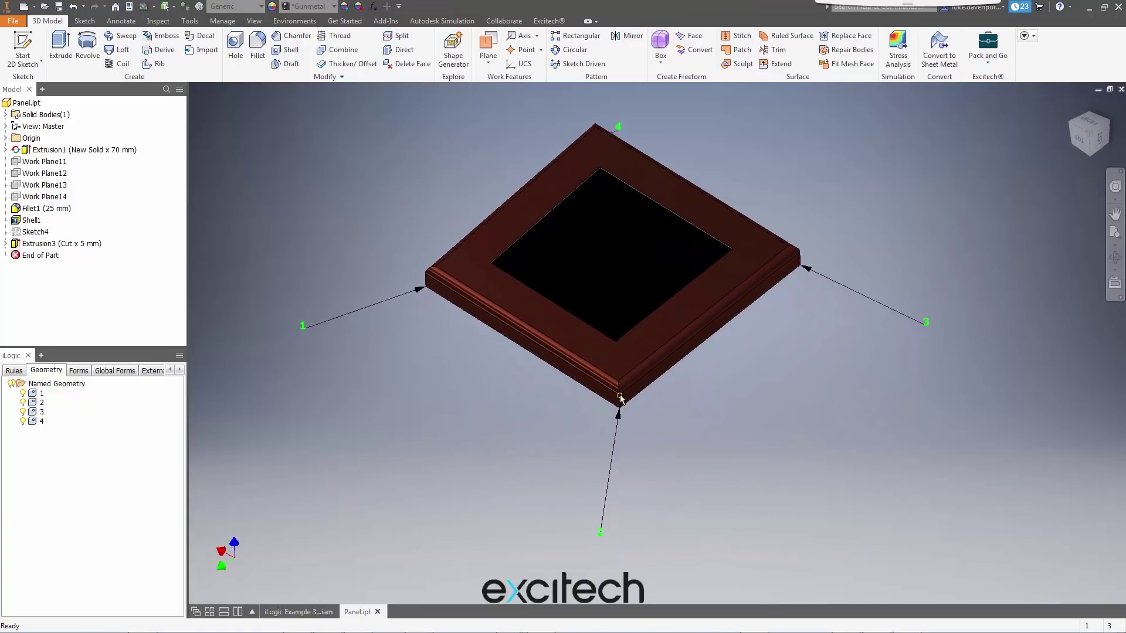
Examine the option for assigning a name to a corner vertex and the panel's labelled corners from several sides
{"action": "right_click", "coordinate": [620, 399]}
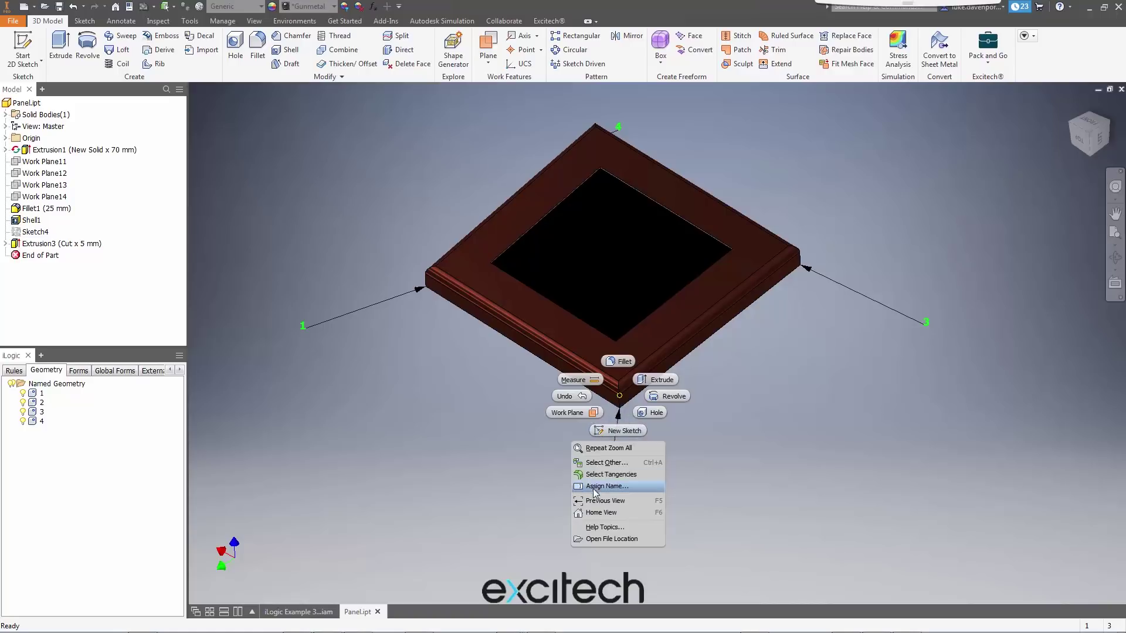
{"action": "middle_click_drag", "start_coordinate": [838, 456], "coordinate": [512, 523], "text": "shift"}
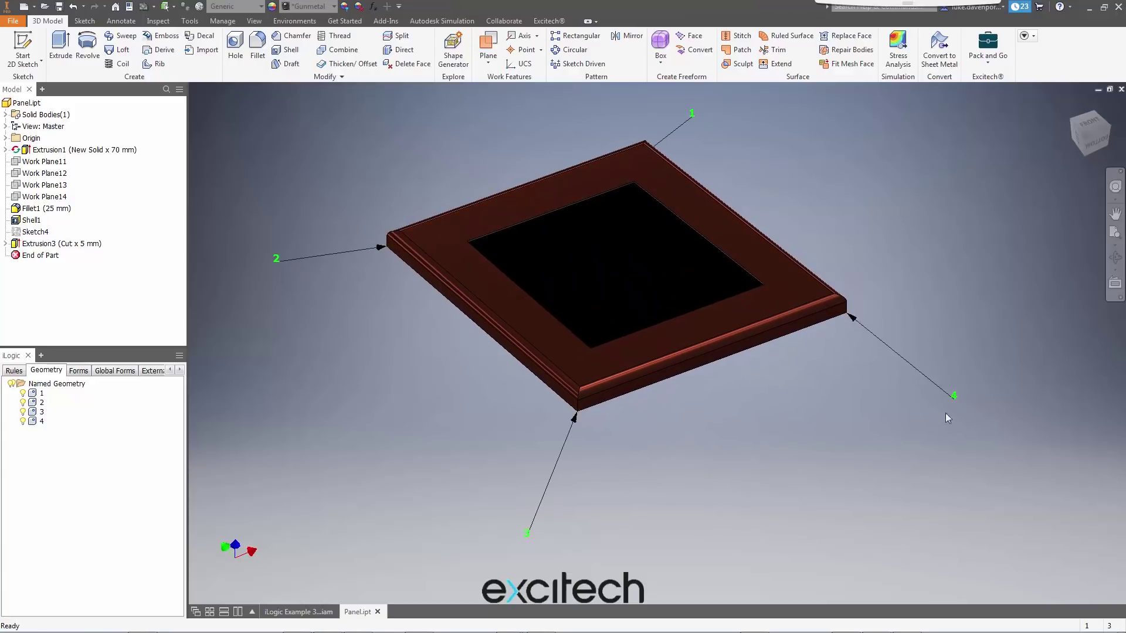
{"action": "middle_click_drag", "start_coordinate": [836, 442], "coordinate": [837, 447], "text": "shift"}
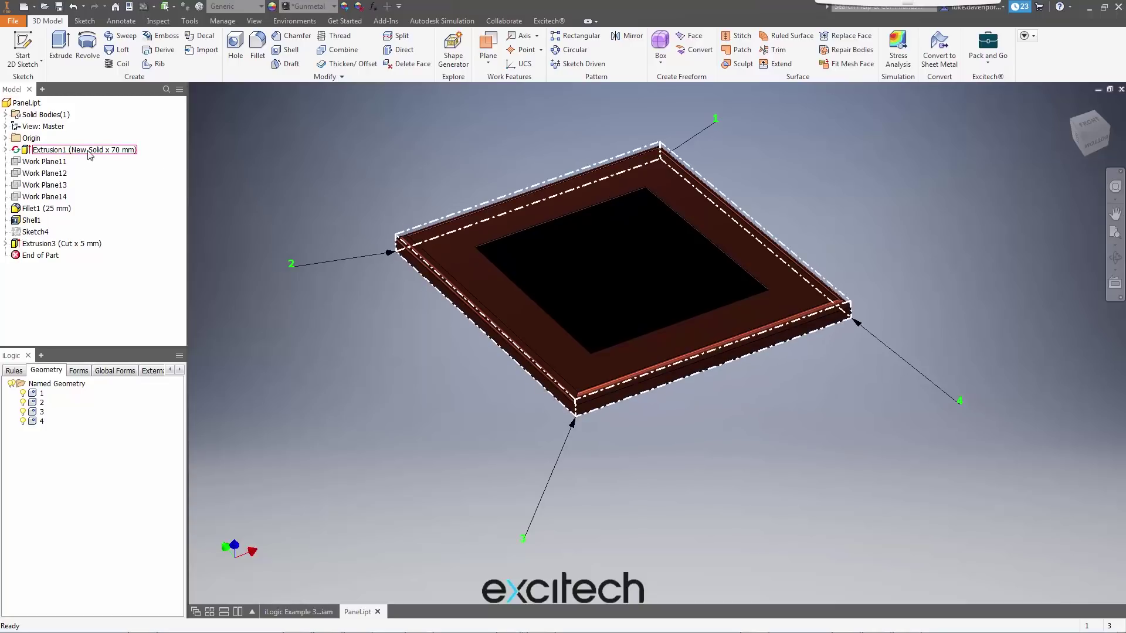
{"action": "middle_click_drag", "start_coordinate": [290, 156], "coordinate": [350, 170]}
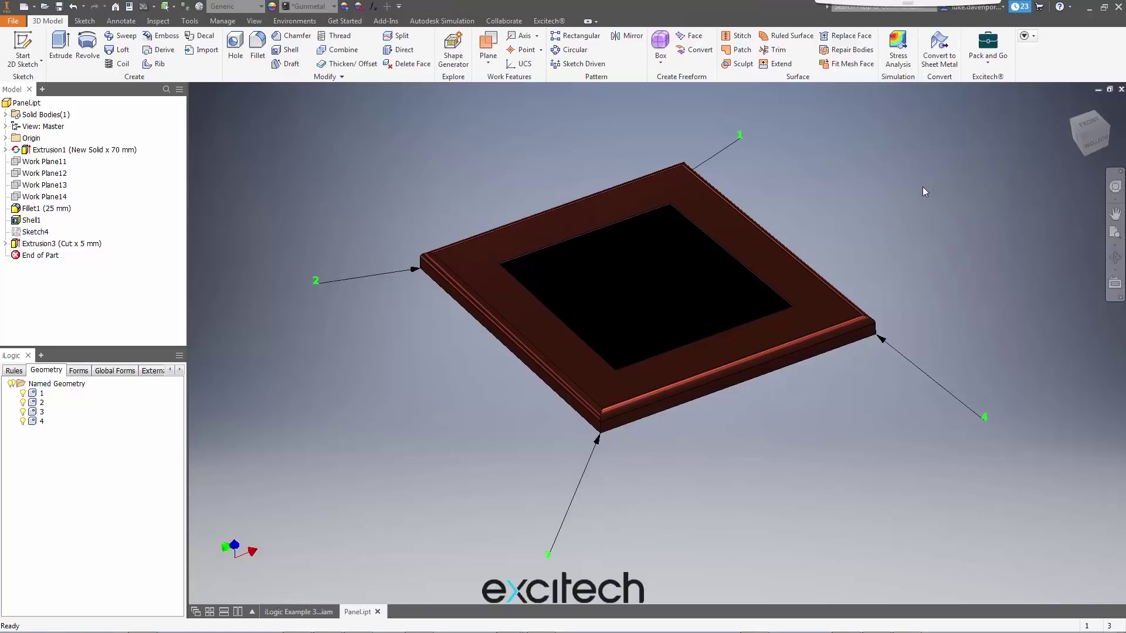
Close Panel.ipt and examine the framework's points in the adaptive placement assembly from several directions
{"action": "left_click", "coordinate": [1121, 89]}
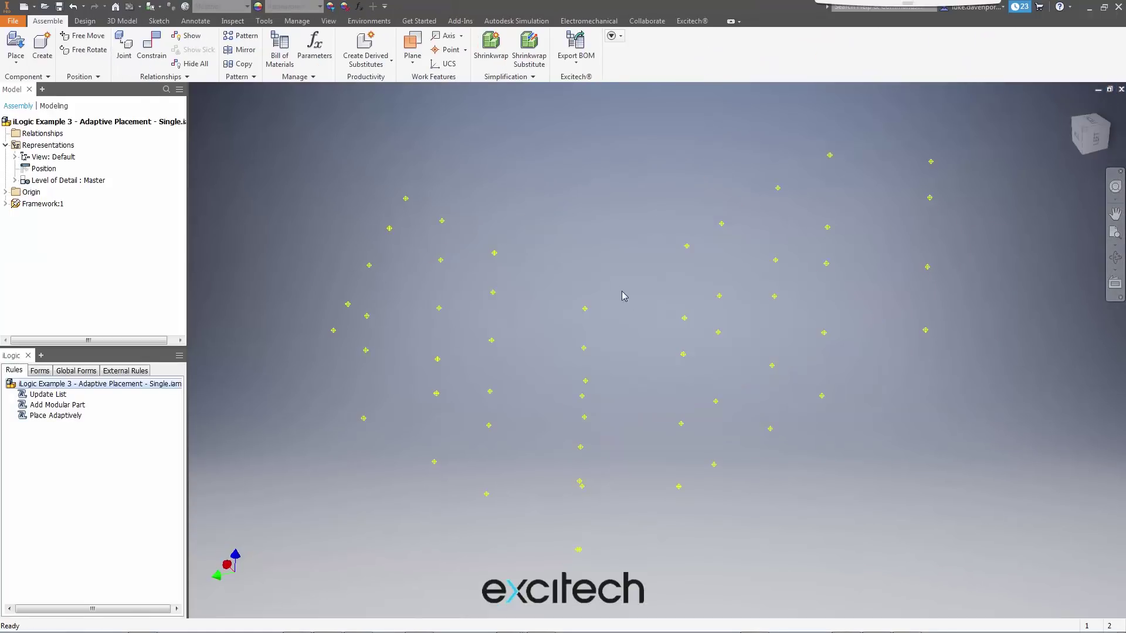
{"action": "middle_click_drag", "start_coordinate": [512, 206], "coordinate": [515, 206], "text": "shift"}
{"action": "middle_click_drag", "start_coordinate": [531, 321], "coordinate": [718, 362], "text": "shift"}
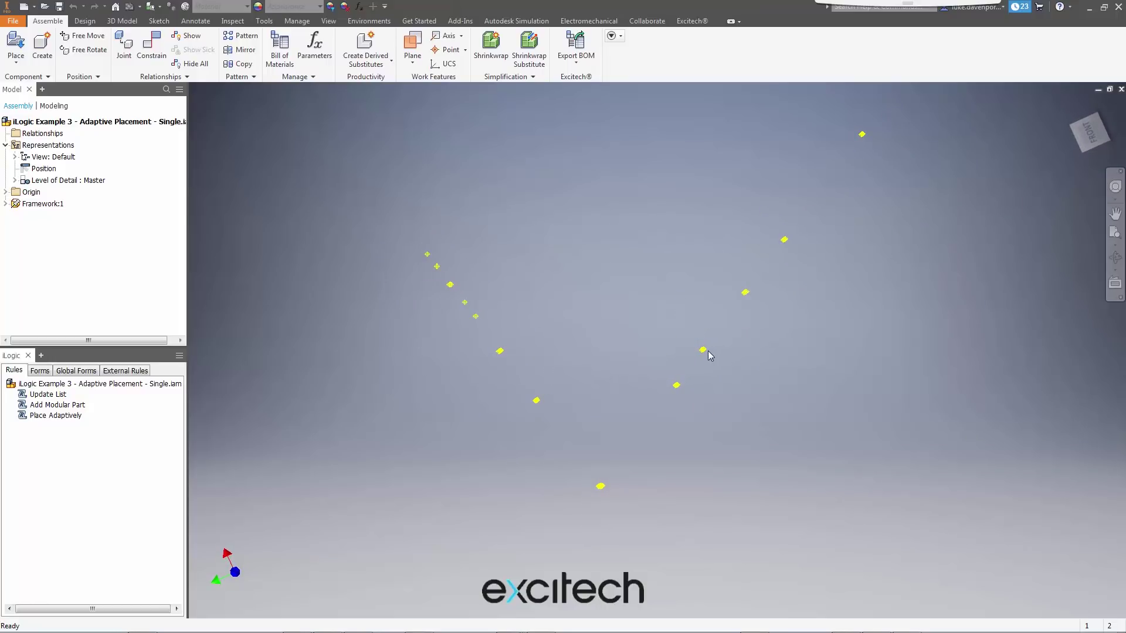
{"action": "middle_click_drag", "start_coordinate": [741, 303], "coordinate": [759, 265], "text": "shift"}
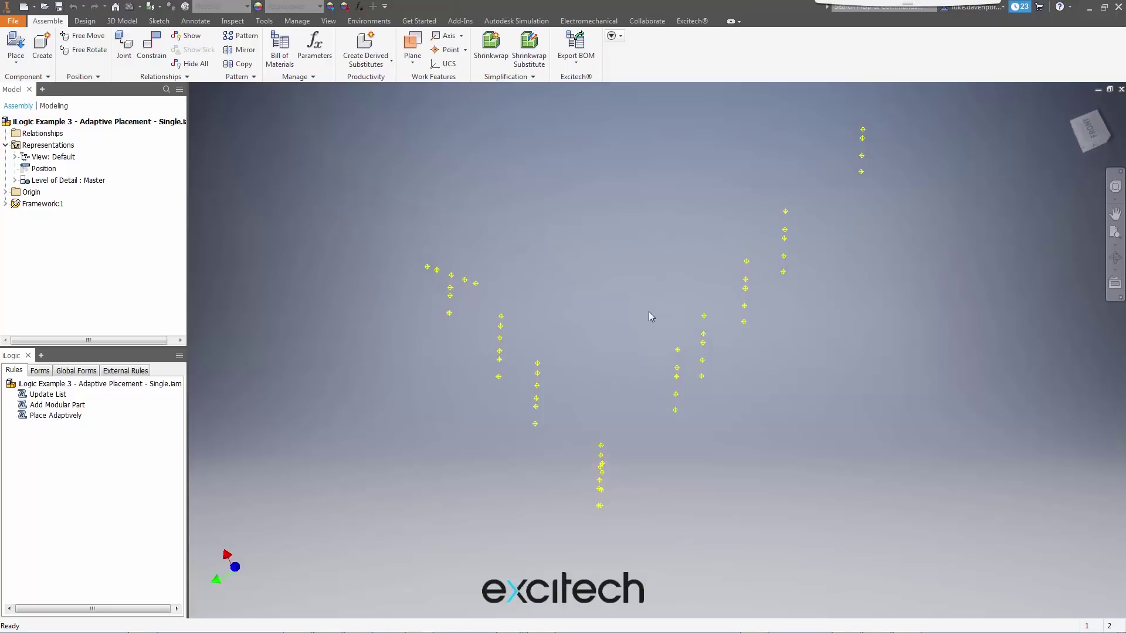
Open the Place Adaptive form for the point framework and choose Panel as the part to add
{"action": "middle_click_drag", "start_coordinate": [744, 359], "coordinate": [616, 302], "text": "shift"}
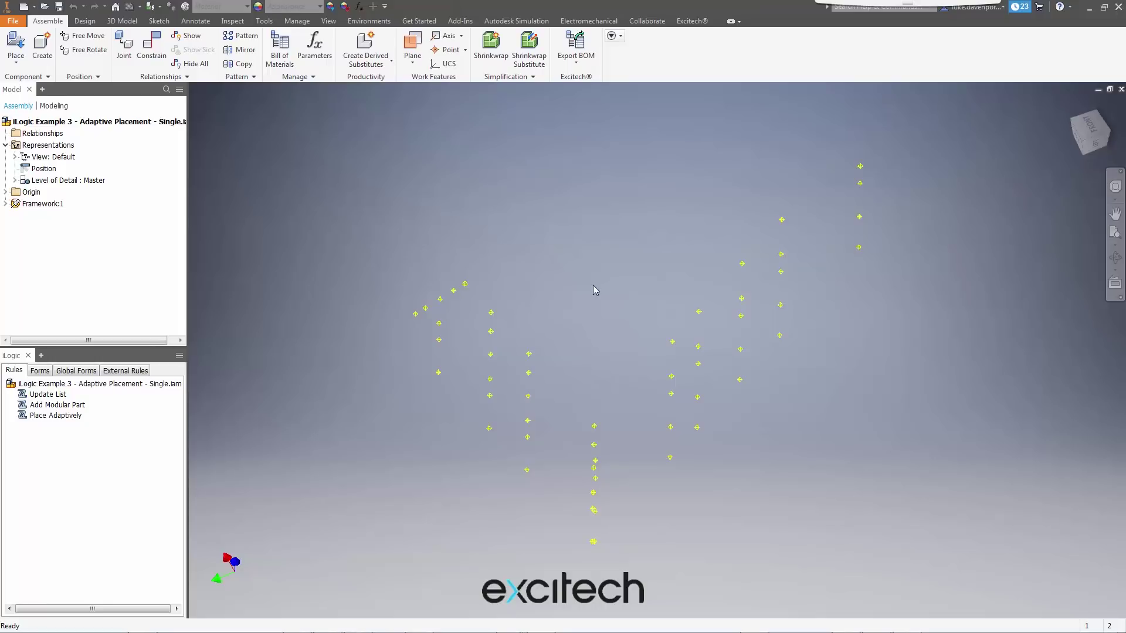
{"action": "middle_click_drag", "start_coordinate": [593, 285], "coordinate": [643, 321], "text": "shift"}
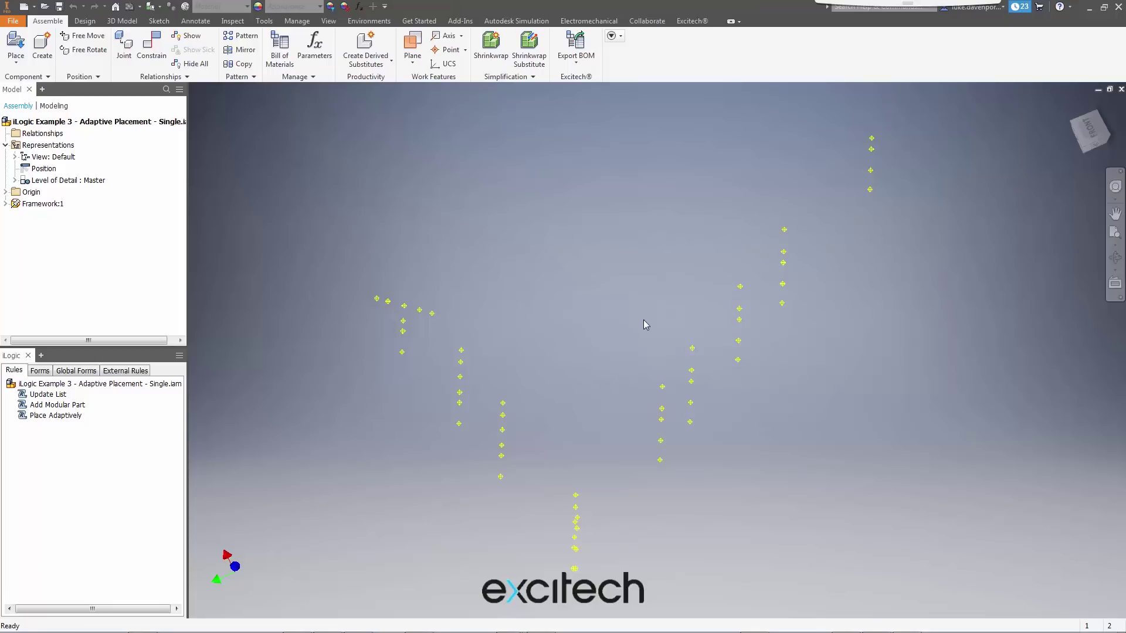
{"action": "middle_click_drag", "start_coordinate": [641, 319], "coordinate": [601, 237], "text": "shift"}
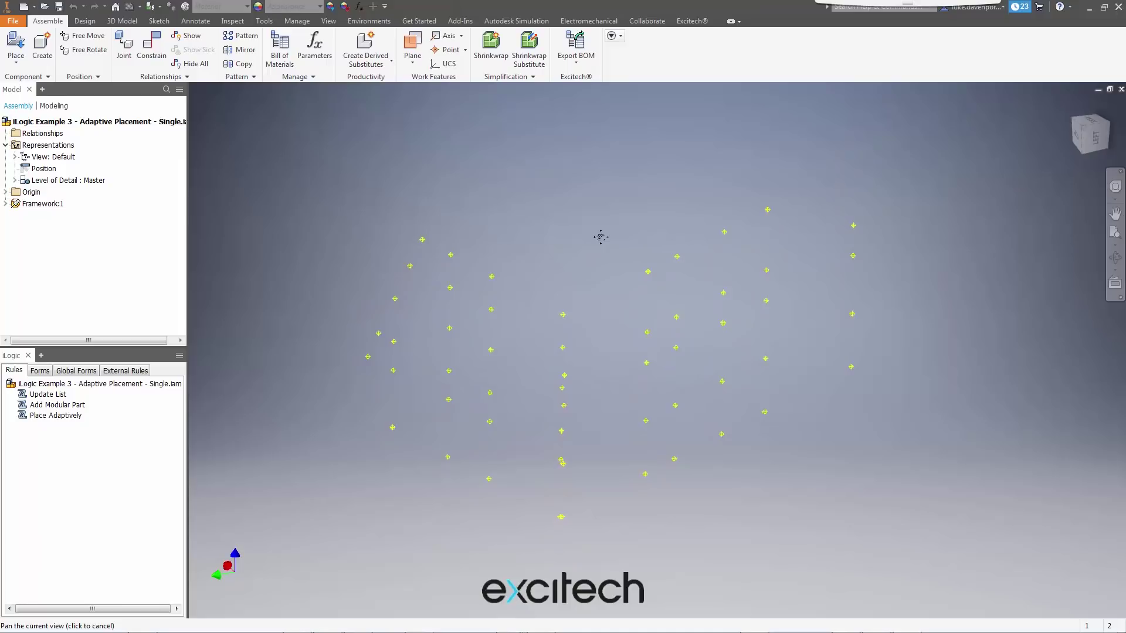
{"action": "left_click", "coordinate": [40, 372]}
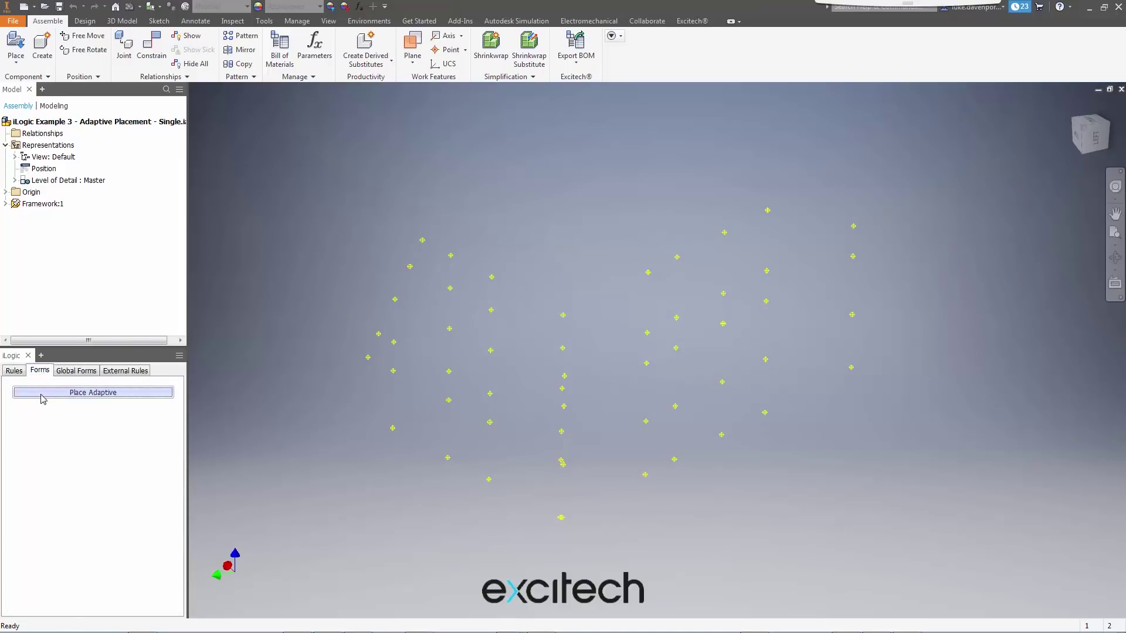
{"action": "left_click", "coordinate": [43, 394]}
{"action": "middle_click_drag", "start_coordinate": [575, 201], "coordinate": [603, 188]}
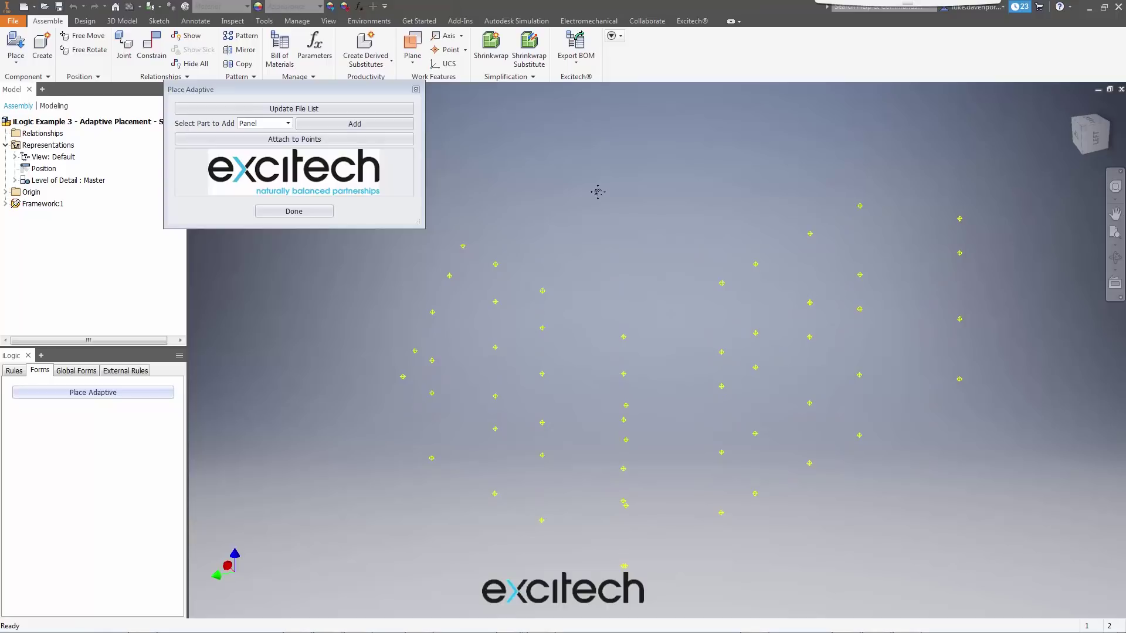
{"action": "middle_click_drag", "start_coordinate": [583, 201], "coordinate": [576, 199]}
{"action": "left_click", "coordinate": [290, 124]}
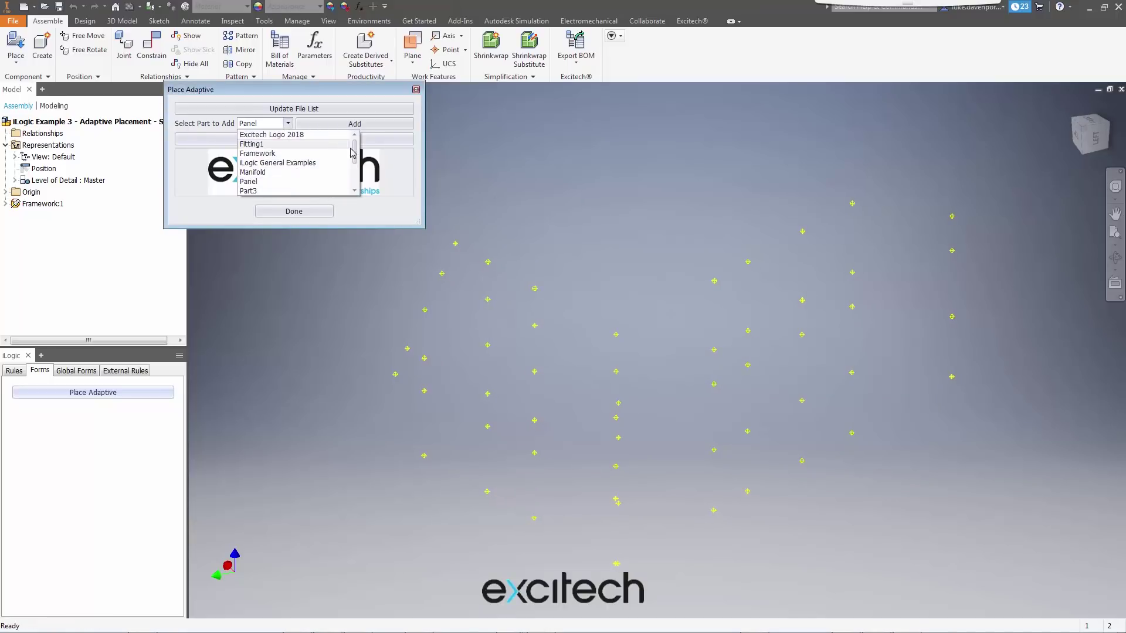
{"action": "scroll", "coordinate": [355, 152], "scroll_direction": "down", "scroll_amount": 1}
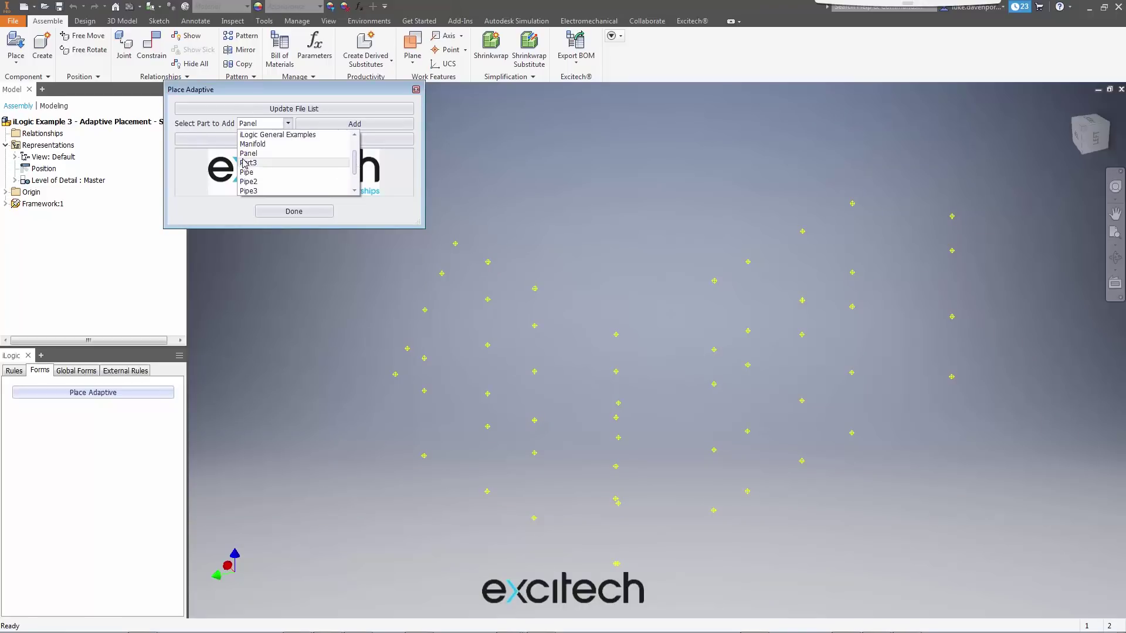
{"action": "left_click", "coordinate": [253, 155]}
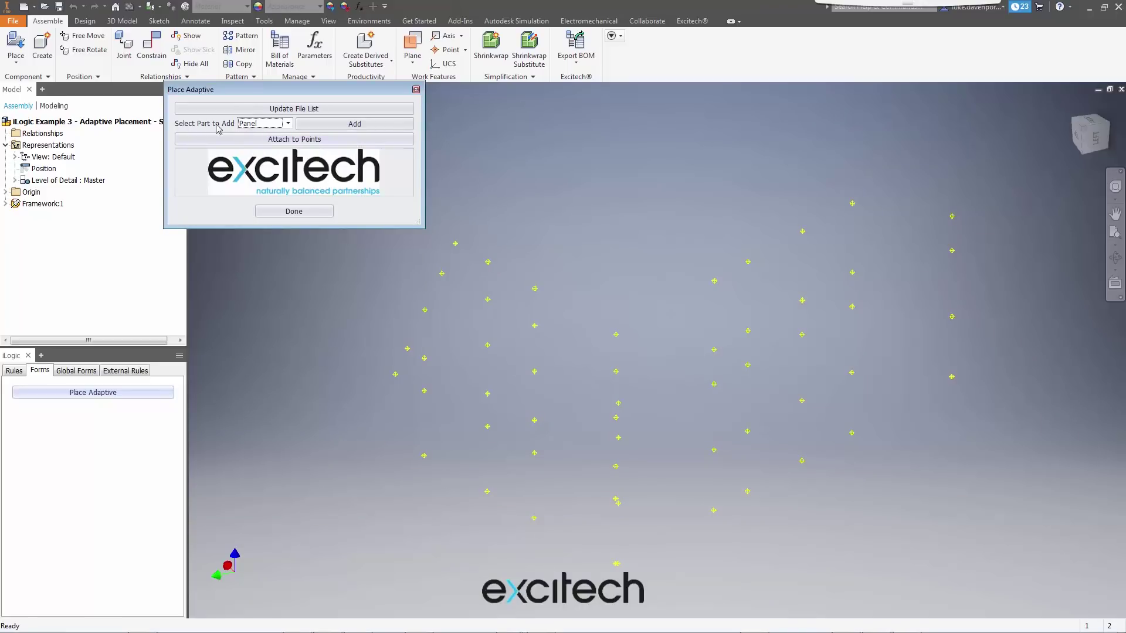
Add five Panel parts to the assembly and spread them out separately above the framework points
{"action": "left_click", "coordinate": [336, 125]}
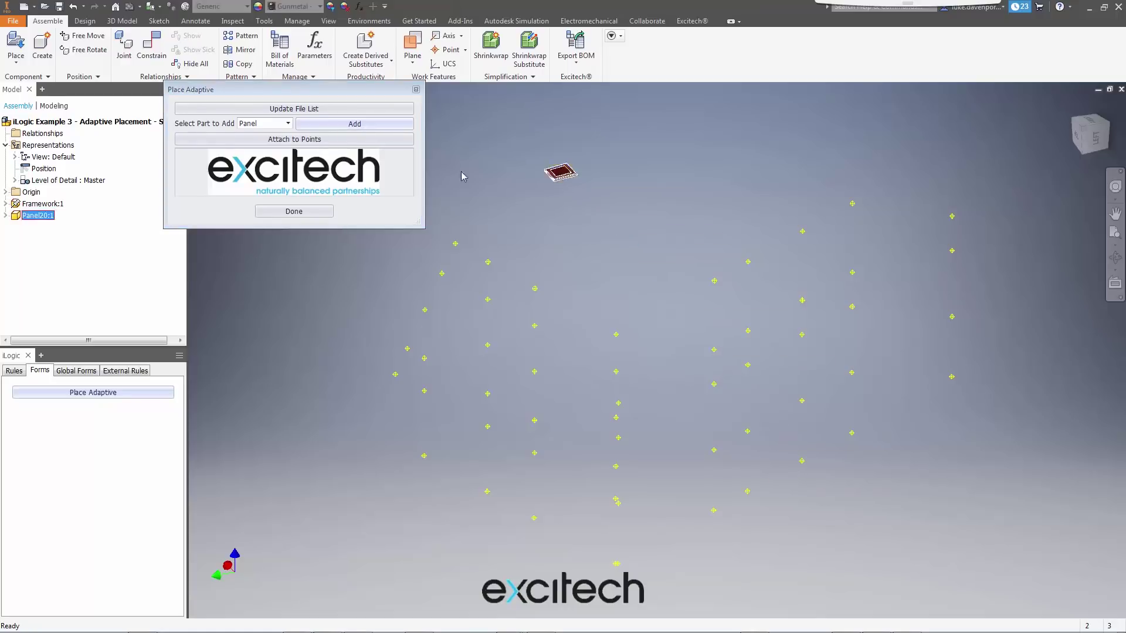
{"action": "left_click", "coordinate": [354, 124]}
{"action": "left_click_drag", "start_coordinate": [777, 489], "coordinate": [570, 215]}
{"action": "left_click", "coordinate": [354, 124]}
{"action": "left_click_drag", "start_coordinate": [788, 484], "coordinate": [605, 192]}
{"action": "left_click", "coordinate": [371, 124]}
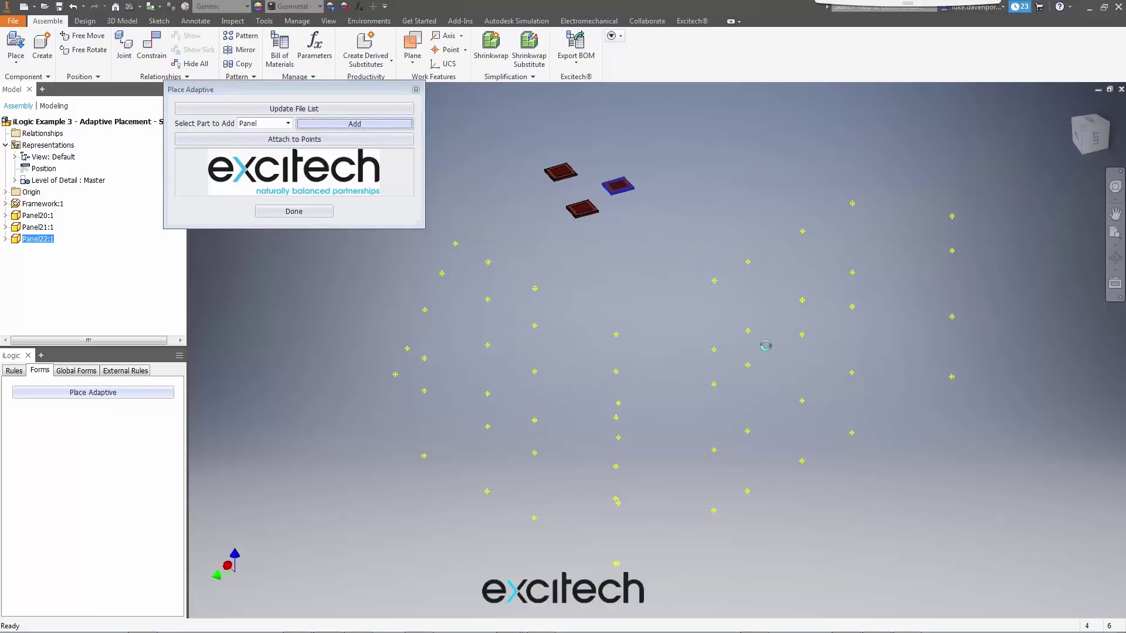
{"action": "left_click_drag", "start_coordinate": [787, 486], "coordinate": [671, 170]}
{"action": "left_click", "coordinate": [370, 126]}
{"action": "left_click_drag", "start_coordinate": [789, 483], "coordinate": [719, 198]}
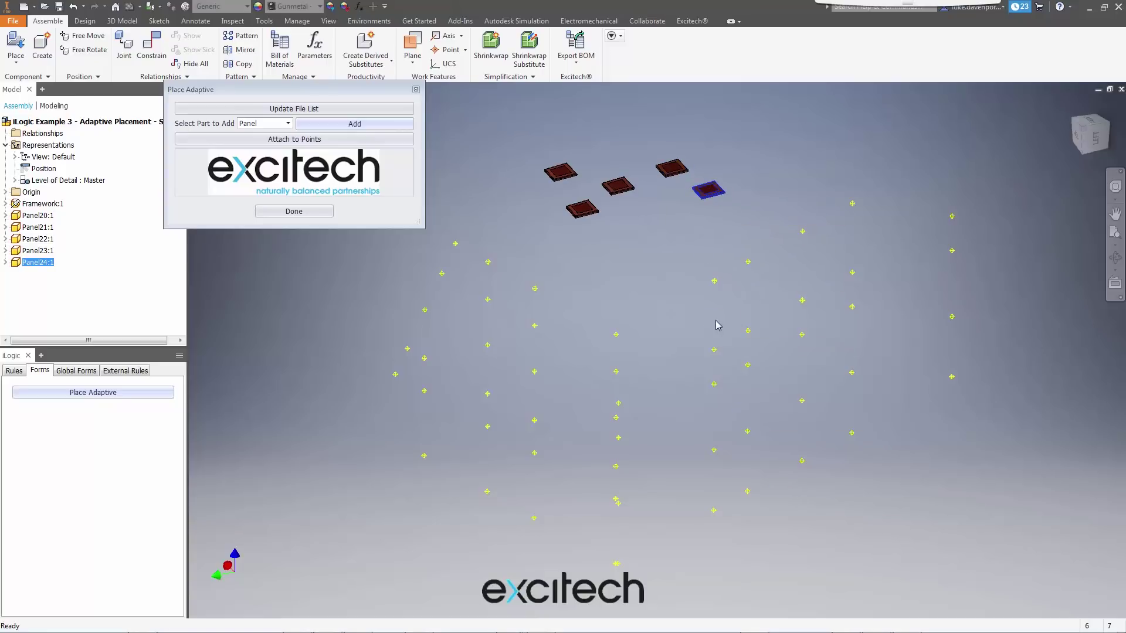
Attach the first added panel to four framework points, spanning the top two points of two adjacent central columns
{"action": "left_click", "coordinate": [309, 139]}
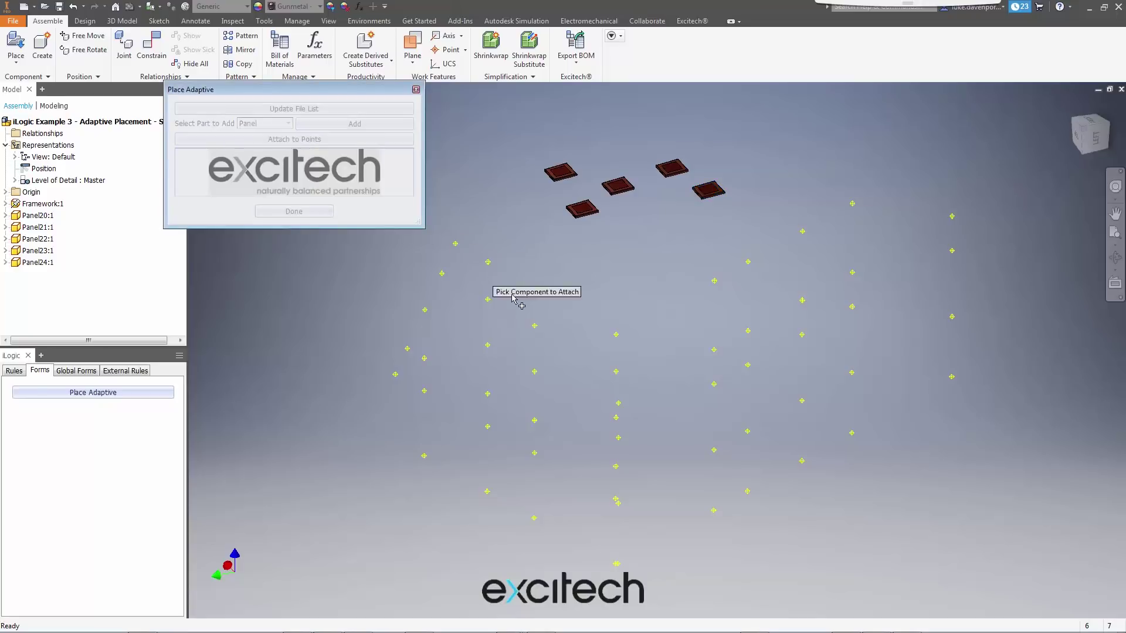
{"action": "middle_click_drag", "start_coordinate": [538, 292], "coordinate": [647, 156]}
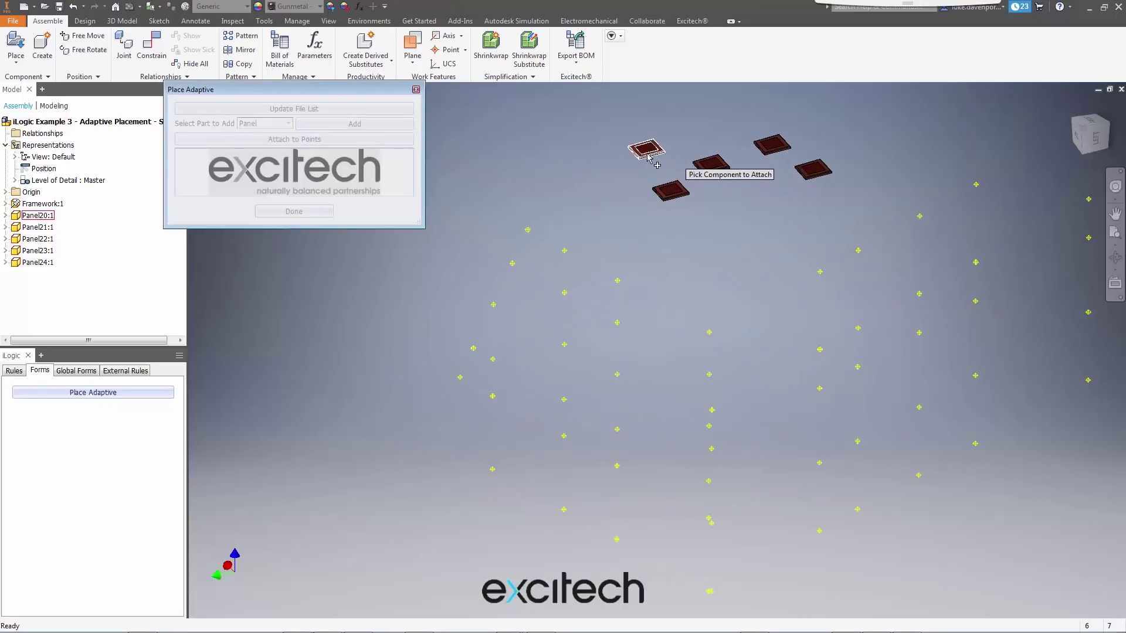
{"action": "left_click", "coordinate": [644, 153]}
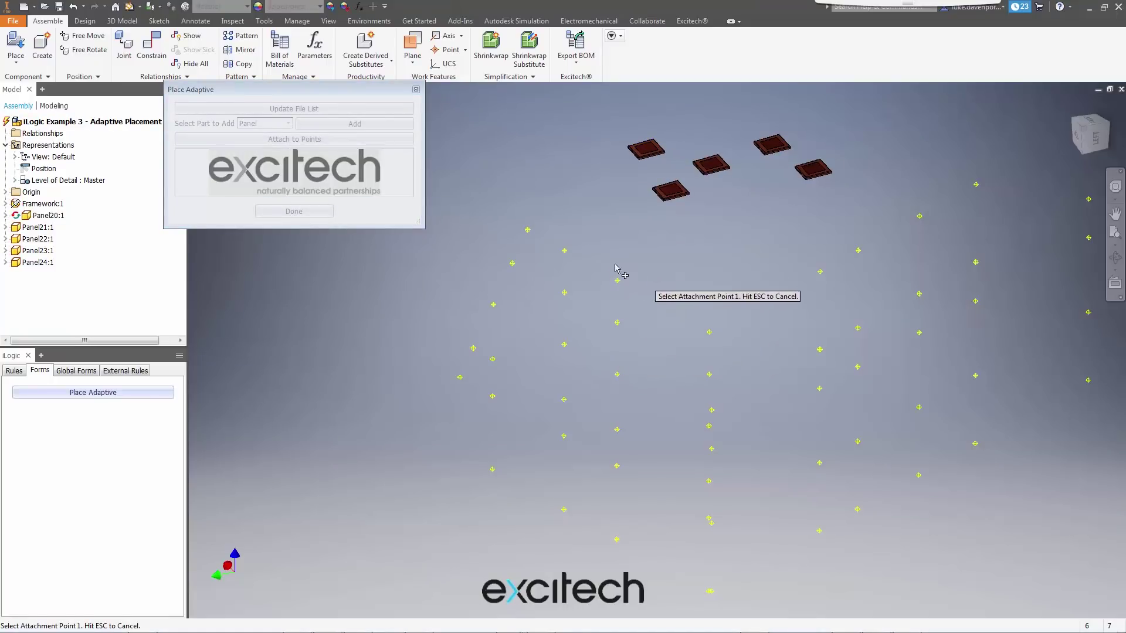
{"action": "middle_click_drag", "start_coordinate": [888, 285], "coordinate": [770, 286]}
{"action": "scroll", "coordinate": [745, 275], "scroll_direction": "up", "scroll_amount": 3}
{"action": "scroll", "coordinate": [698, 258], "scroll_direction": "down", "scroll_amount": 1}
{"action": "left_click", "coordinate": [662, 245]}
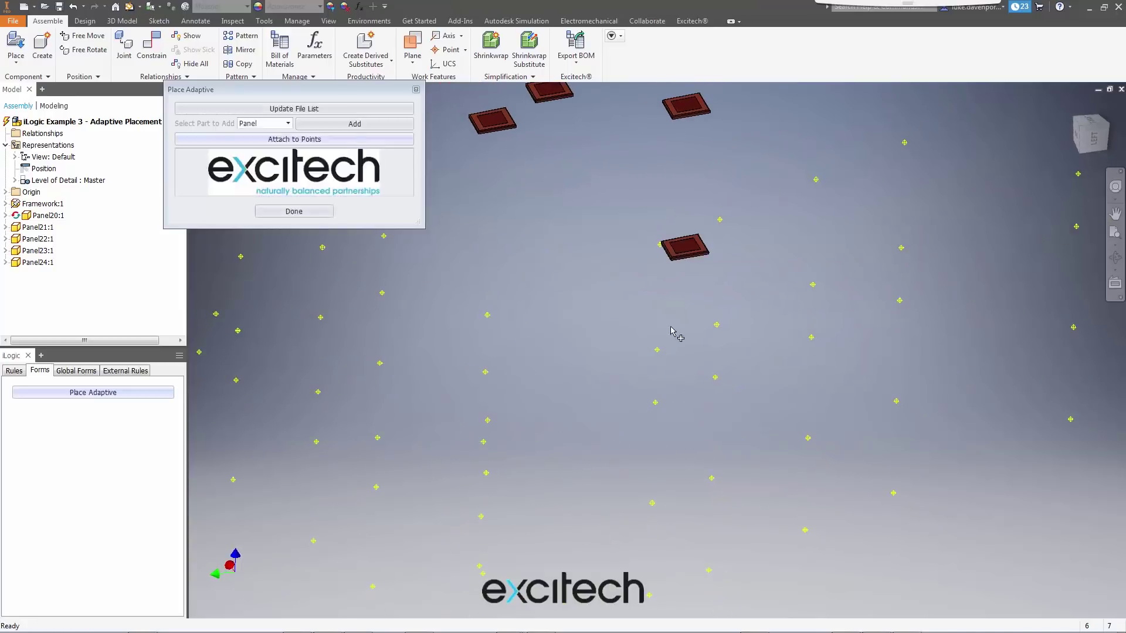
{"action": "left_click", "coordinate": [720, 220]}
{"action": "left_click", "coordinate": [718, 324]}
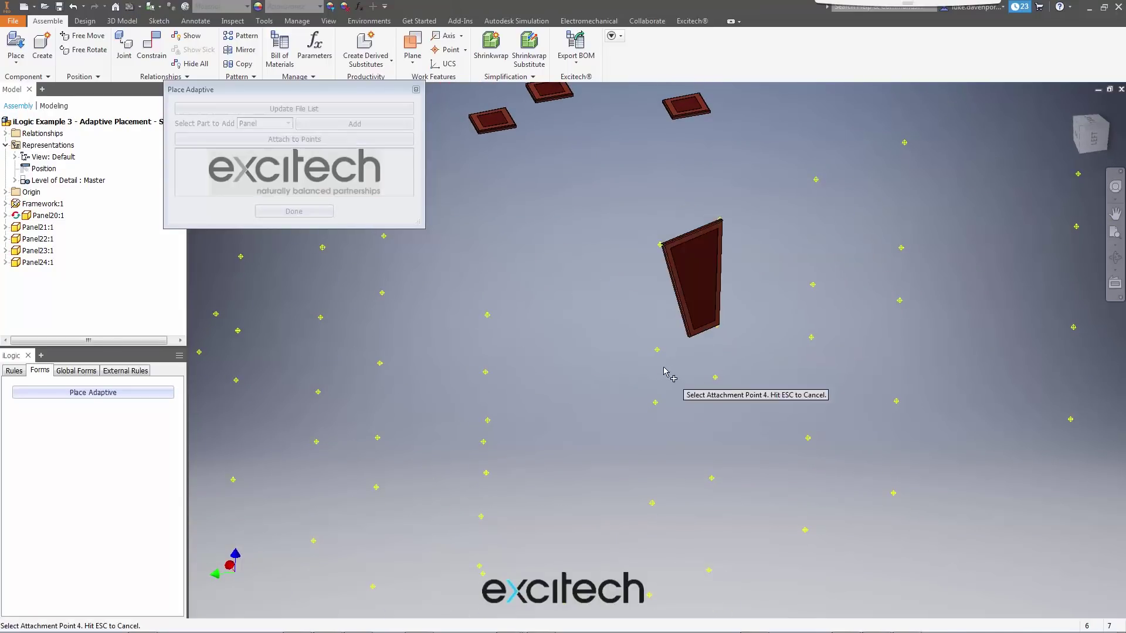
{"action": "left_click", "coordinate": [657, 350]}
{"action": "scroll", "coordinate": [596, 302], "scroll_direction": "down", "scroll_amount": 2}
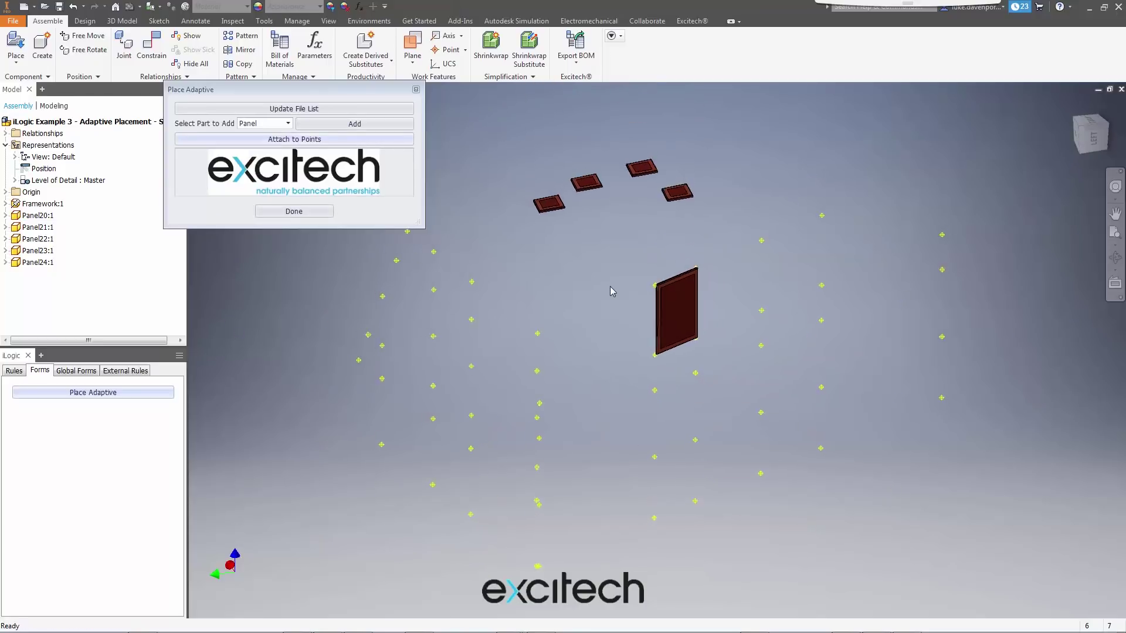
Close the form and examine the mate relationships between the attached panel and the framework
{"action": "scroll", "coordinate": [651, 290], "scroll_direction": "up", "scroll_amount": 4}
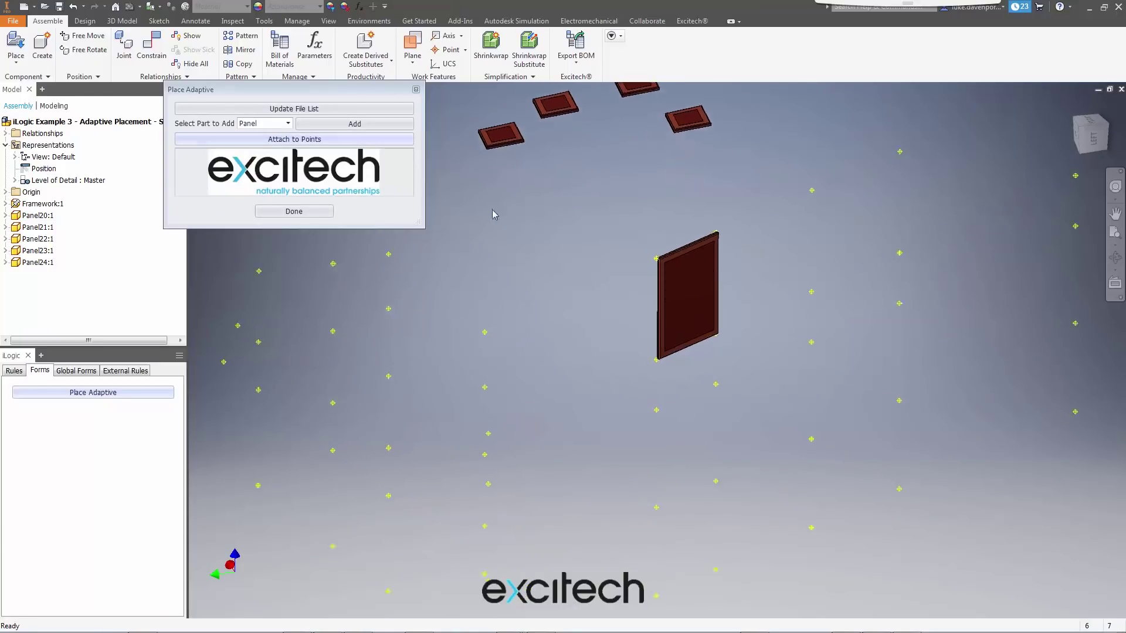
{"action": "left_click", "coordinate": [294, 211]}
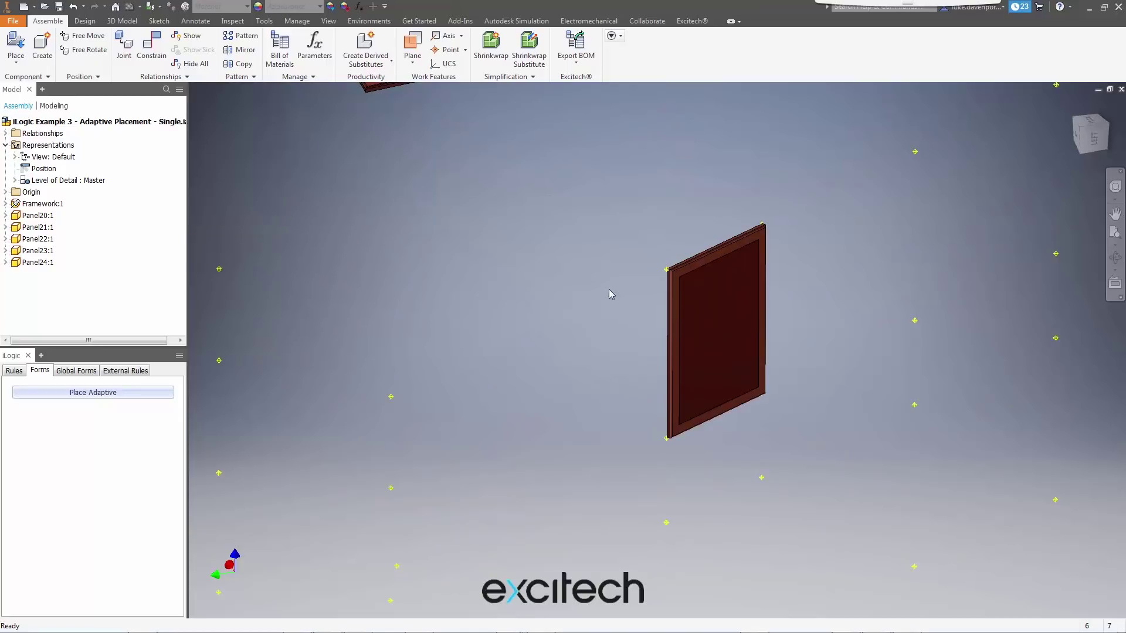
{"action": "left_click", "coordinate": [5, 133]}
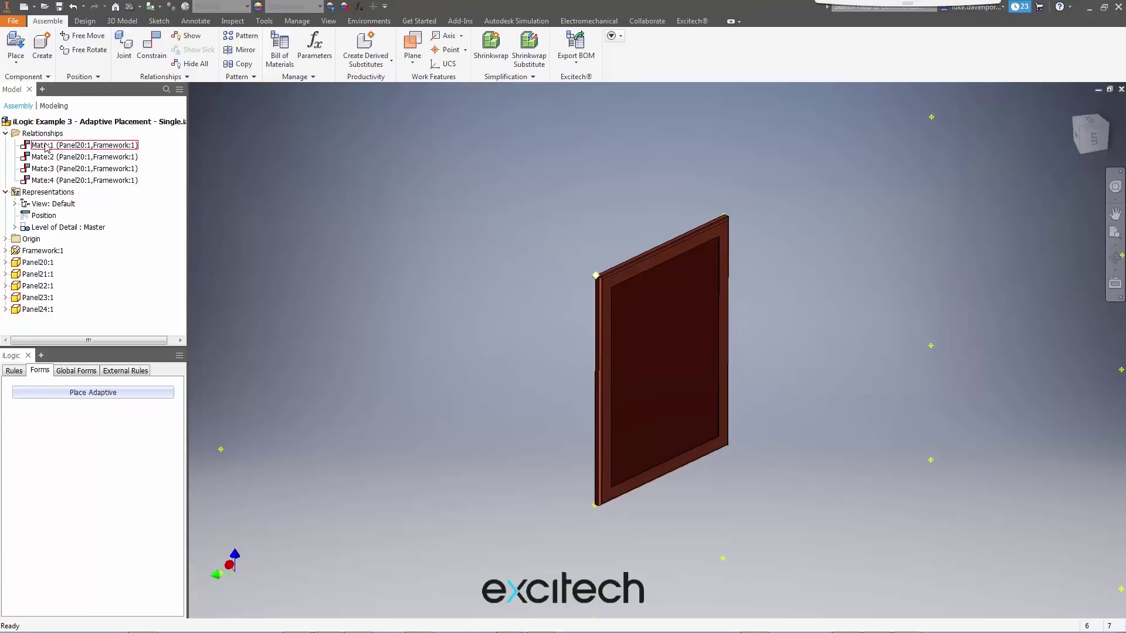
{"action": "scroll", "coordinate": [540, 289], "scroll_direction": "up", "scroll_amount": 5}
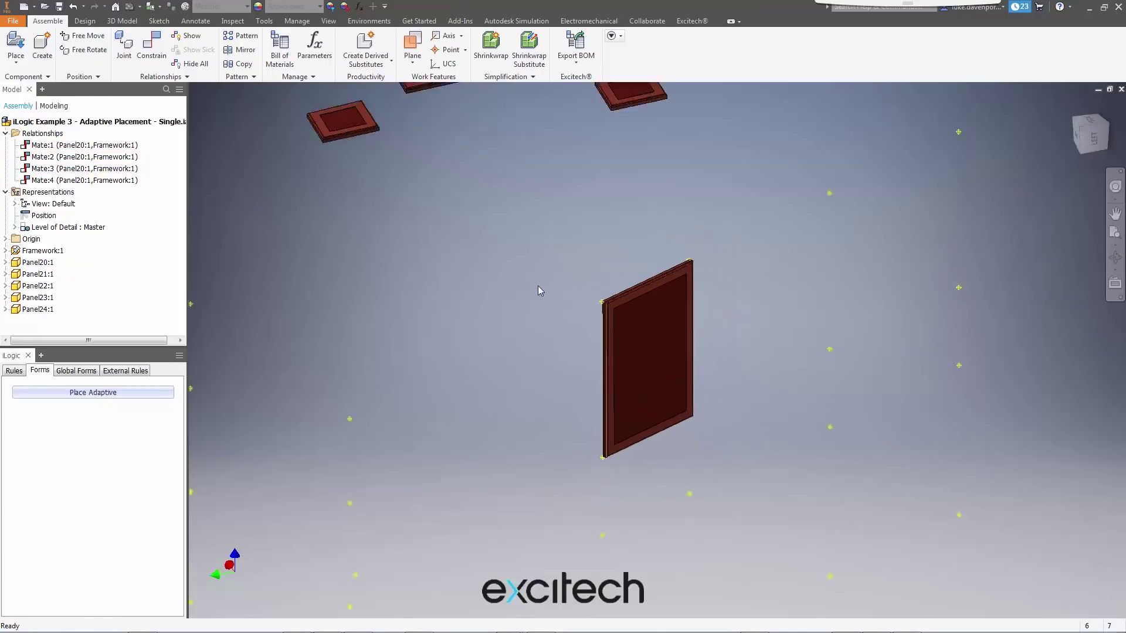
{"action": "scroll", "coordinate": [540, 293], "scroll_direction": "down", "scroll_amount": 2}
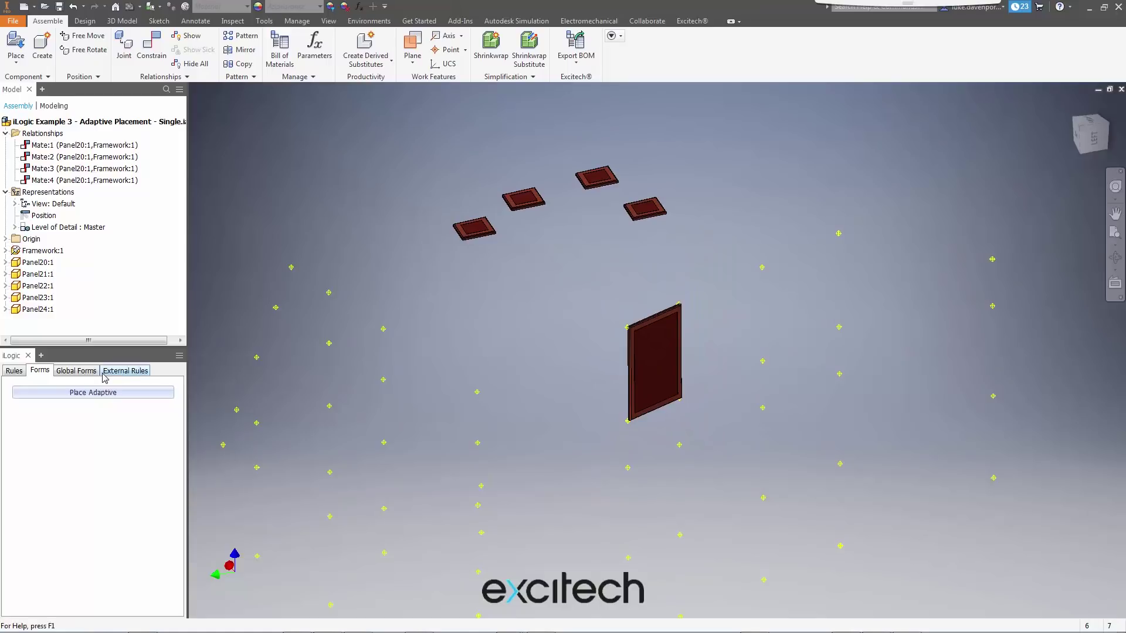
Reopen the Place Adaptive form and attach the rightmost loose panel between the third and fourth points of the next two columns
{"action": "left_click", "coordinate": [99, 394]}
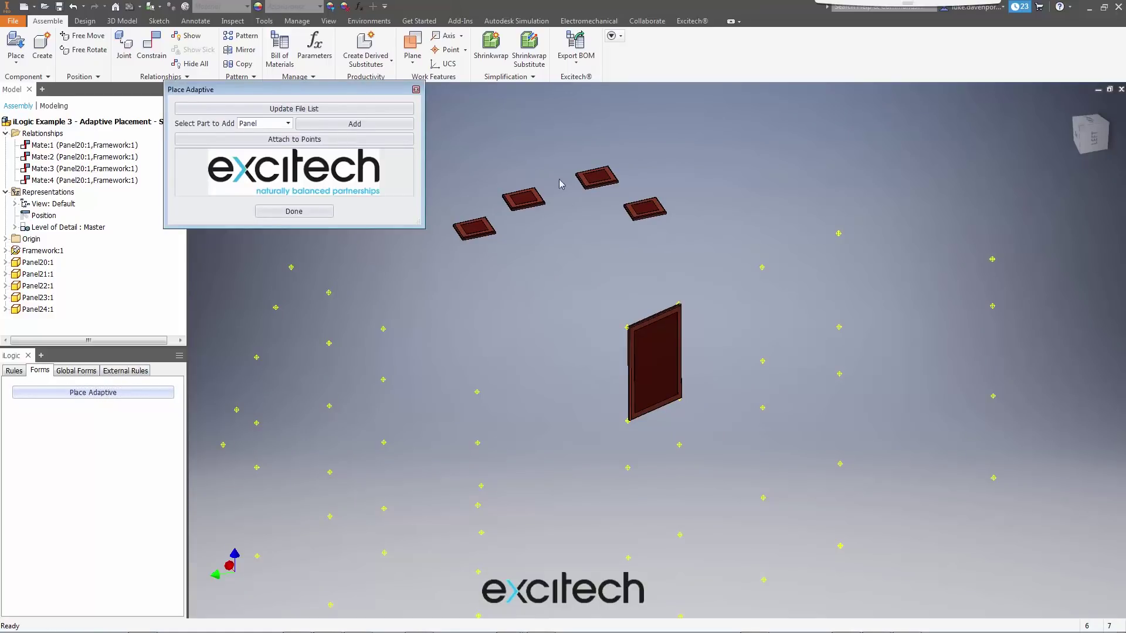
{"action": "scroll", "coordinate": [446, 176], "scroll_direction": "down", "scroll_amount": 2}
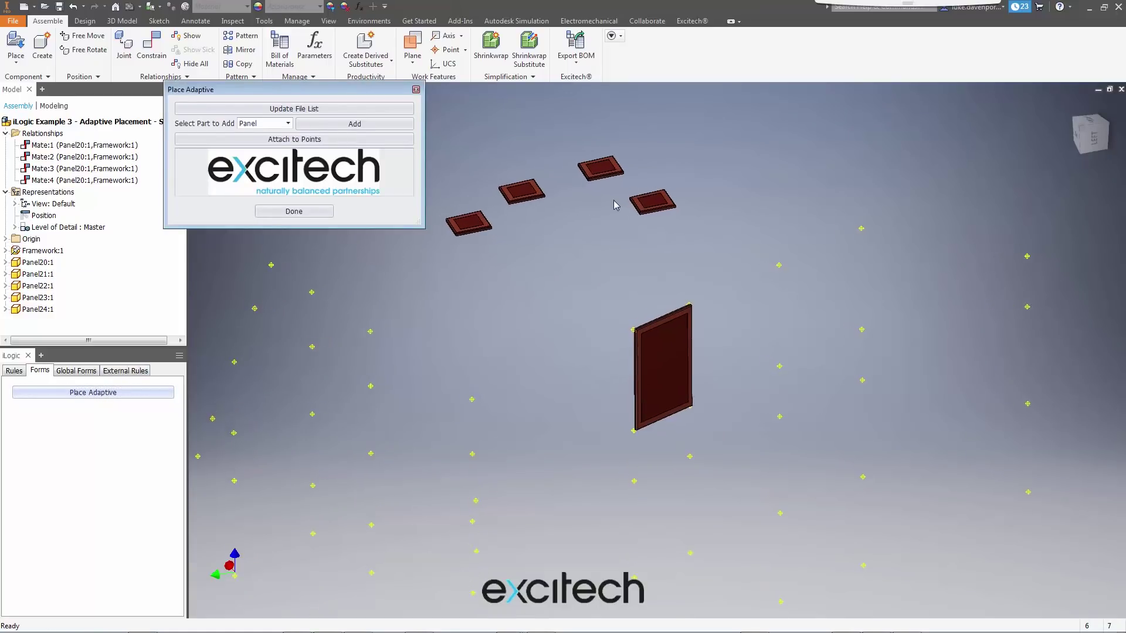
{"action": "left_click", "coordinate": [289, 141]}
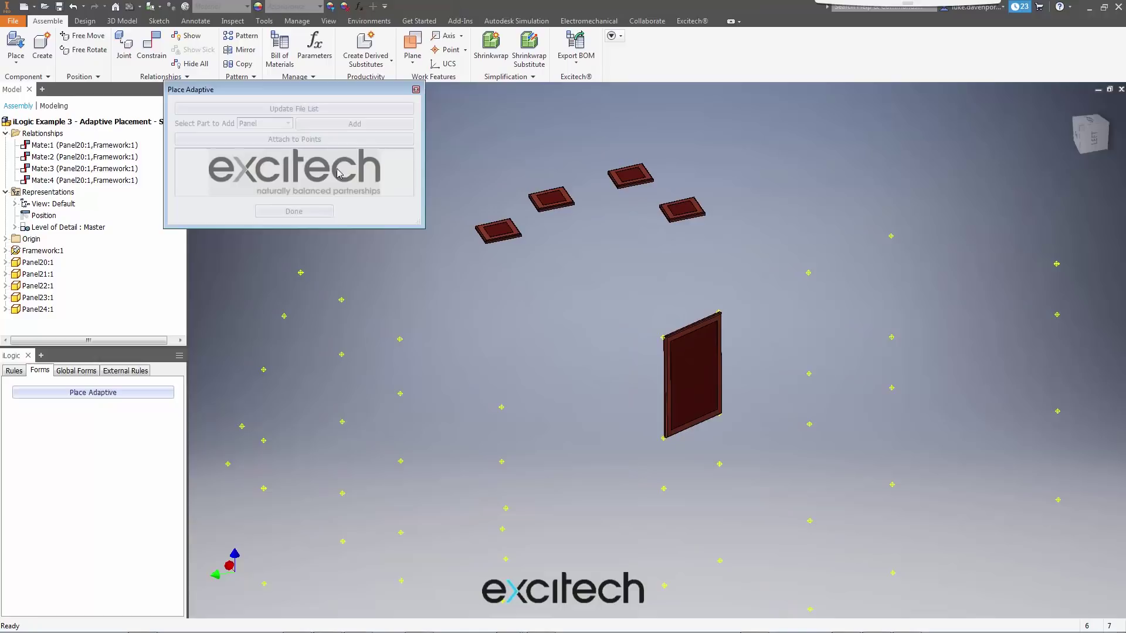
{"action": "left_click", "coordinate": [684, 214]}
{"action": "scroll", "coordinate": [784, 382], "scroll_direction": "up", "scroll_amount": 2}
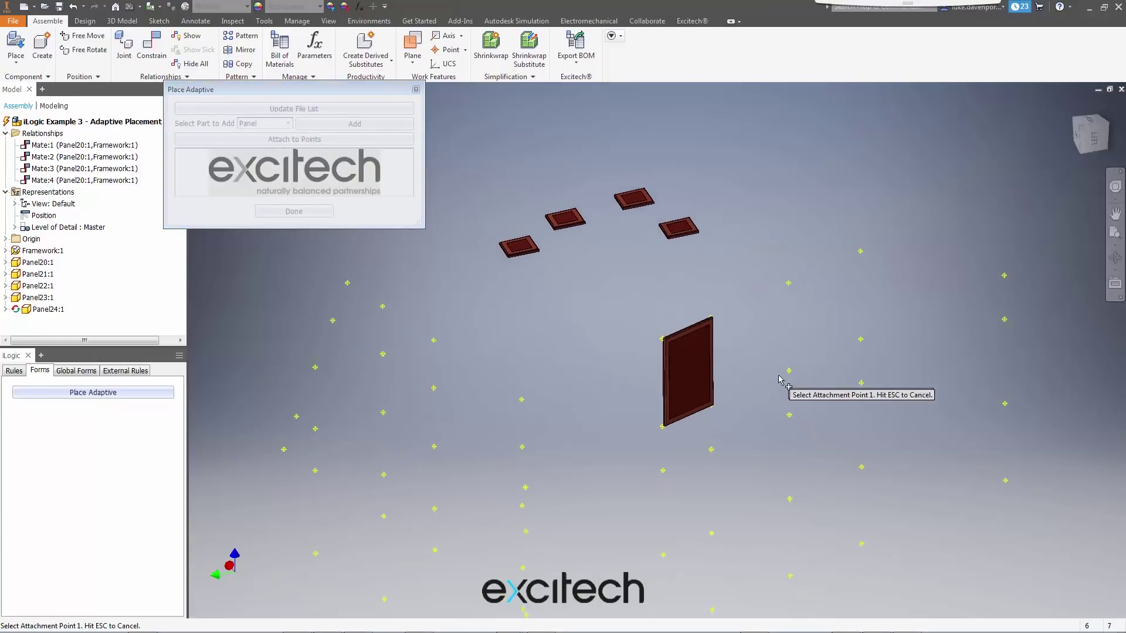
{"action": "middle_click_drag", "start_coordinate": [843, 413], "coordinate": [857, 437], "text": "shift"}
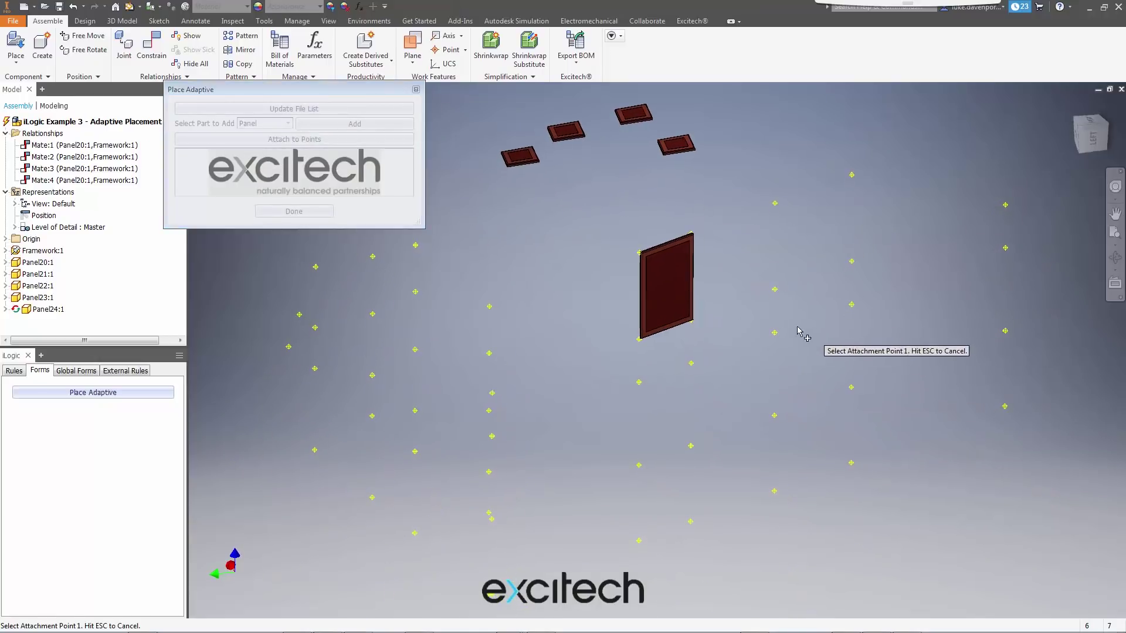
{"action": "middle_click_drag", "start_coordinate": [854, 378], "coordinate": [777, 378], "text": "shift"}
{"action": "left_click", "coordinate": [759, 350]}
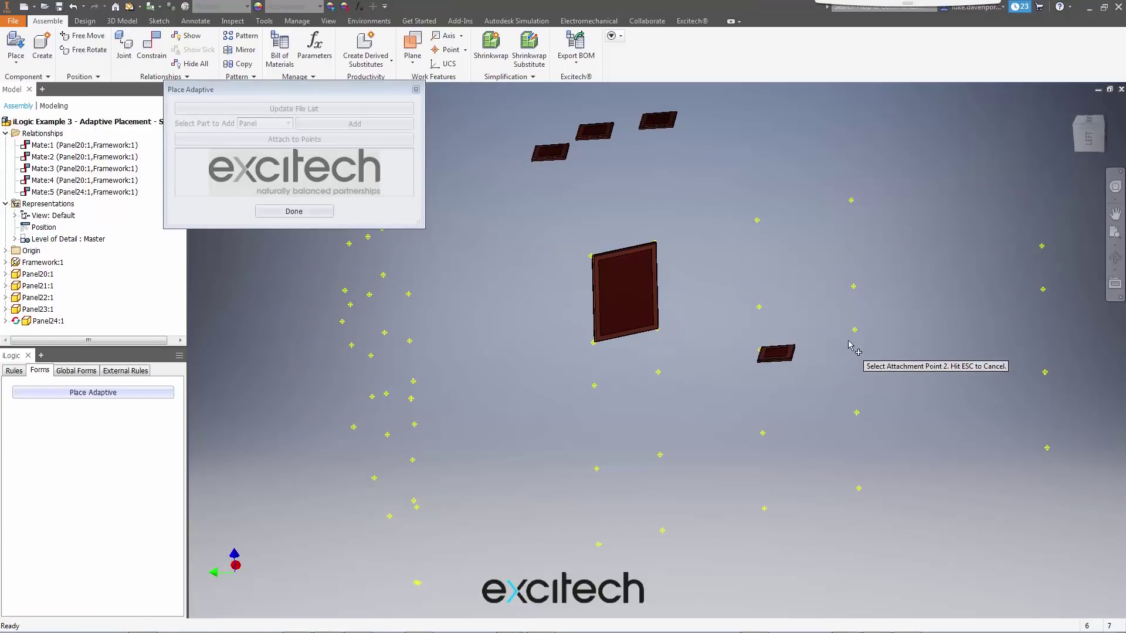
{"action": "left_click", "coordinate": [855, 330]}
{"action": "left_click", "coordinate": [857, 413]}
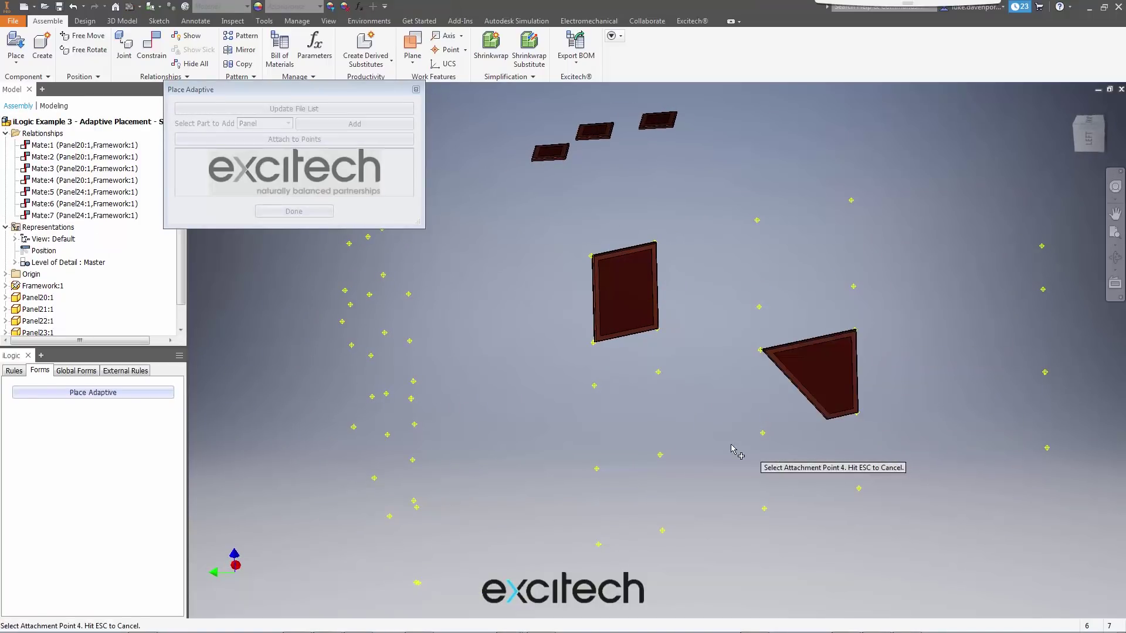
{"action": "left_click", "coordinate": [762, 433]}
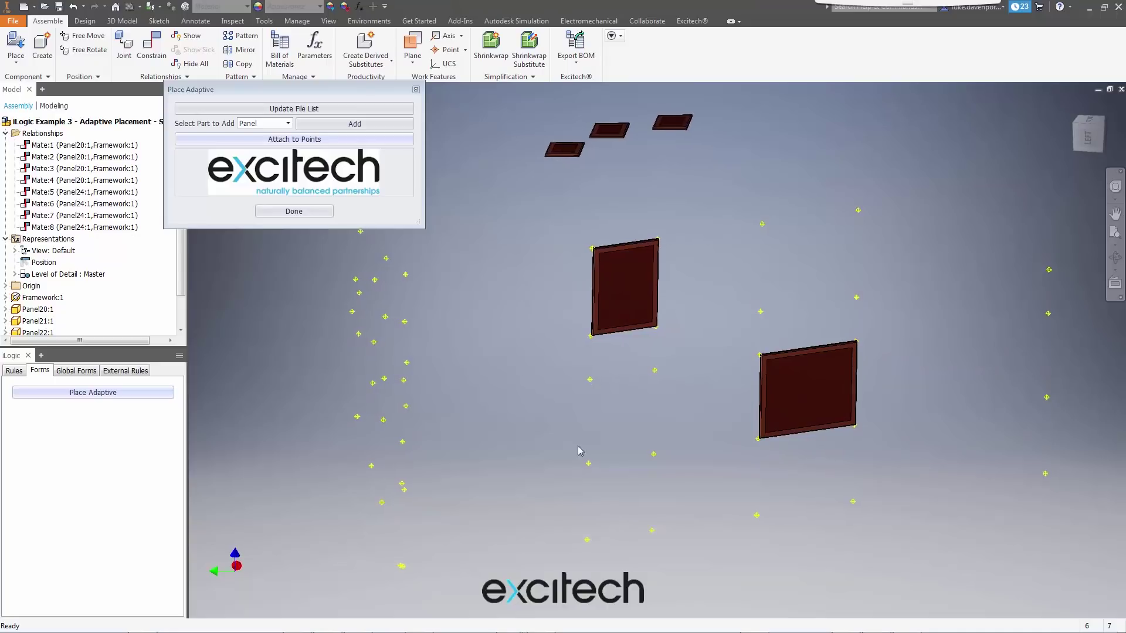
Attach the leftmost loose panel as a wide strip from the last column's top two points to the adjacent column's second and third points
{"action": "left_click", "coordinate": [317, 143]}
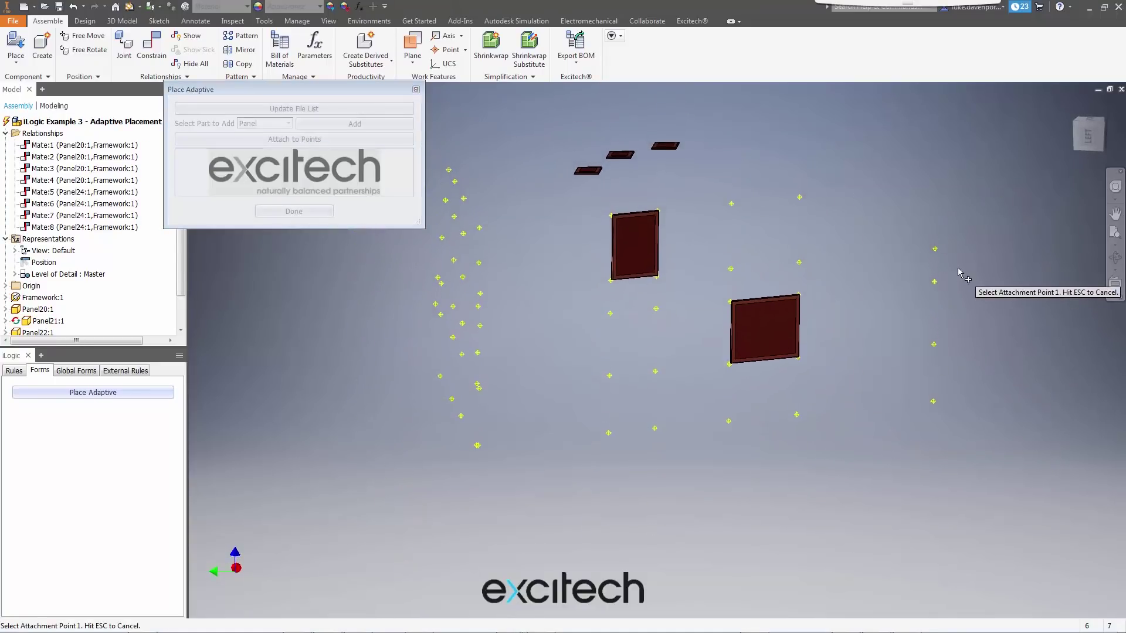
{"action": "key", "text": "Escape"}
{"action": "left_click", "coordinate": [935, 249]}
{"action": "left_click", "coordinate": [798, 263]}
{"action": "left_click", "coordinate": [935, 283]}
{"action": "left_click", "coordinate": [799, 296]}
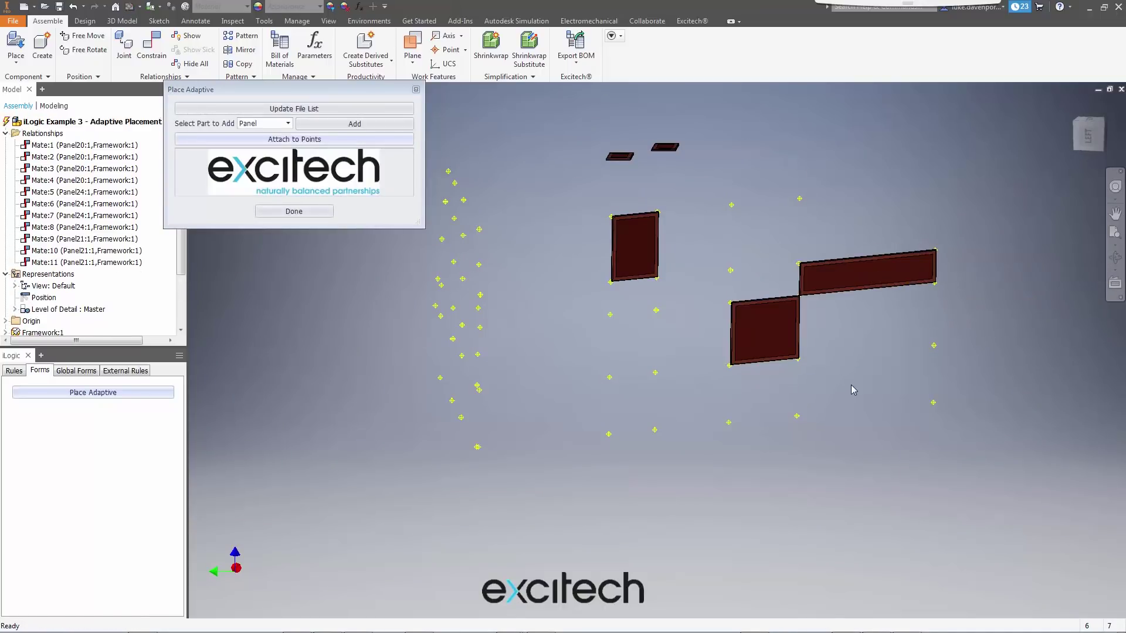
Attach the left one of the two remaining loose panels below the first attached panel, spanning the third to fifth points of the same columns
{"action": "left_click", "coordinate": [344, 127]}
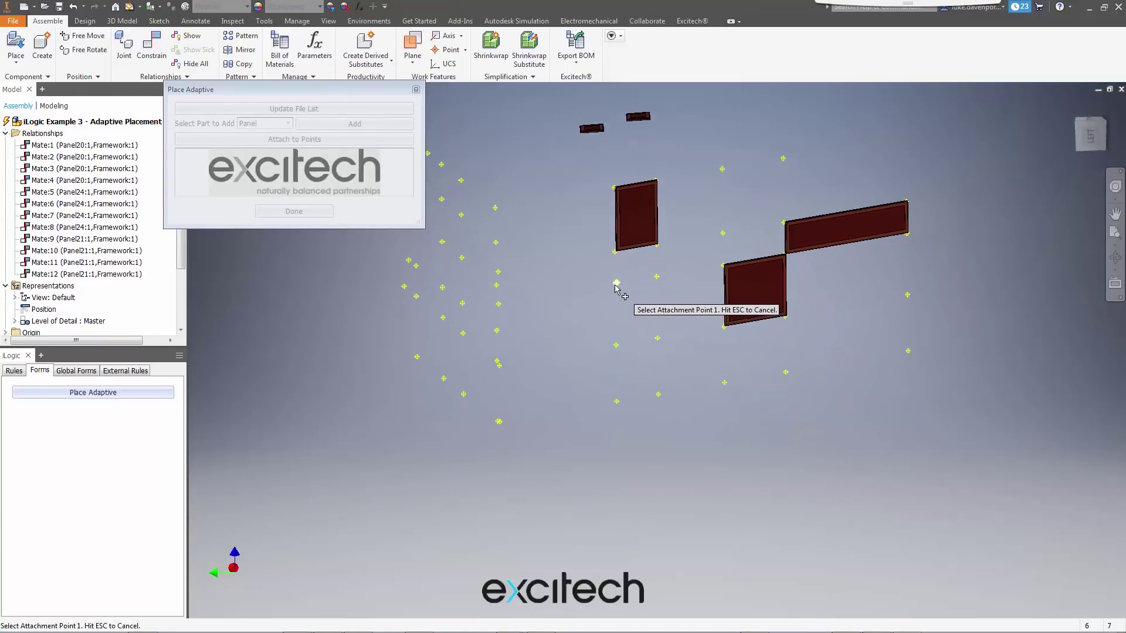
{"action": "left_click", "coordinate": [615, 284]}
{"action": "left_click", "coordinate": [658, 394]}
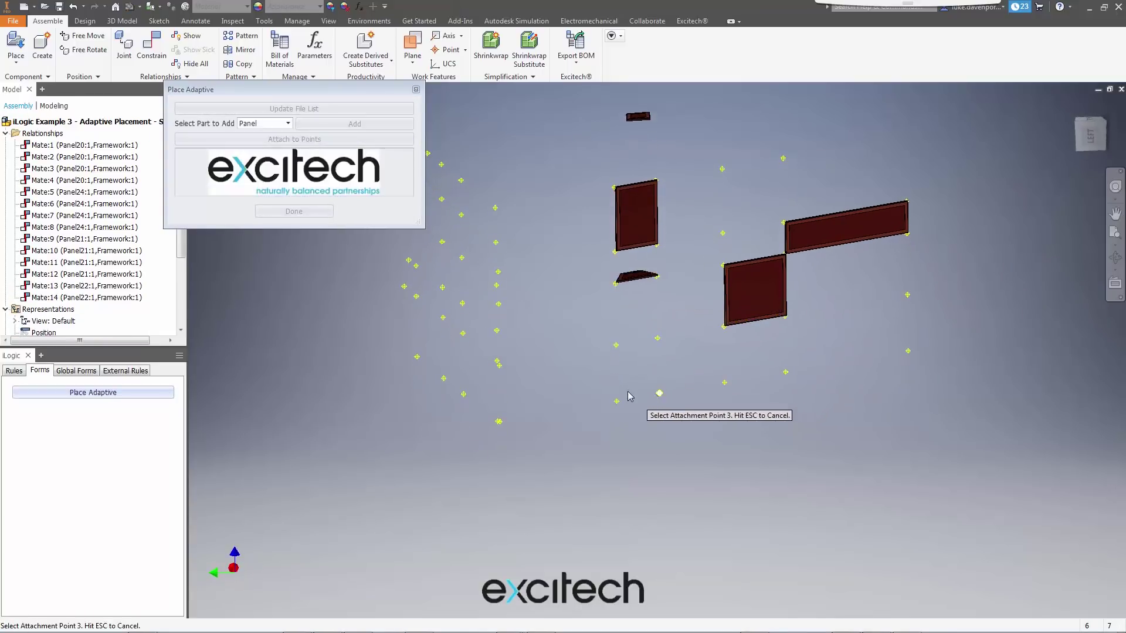
{"action": "left_click", "coordinate": [616, 401]}
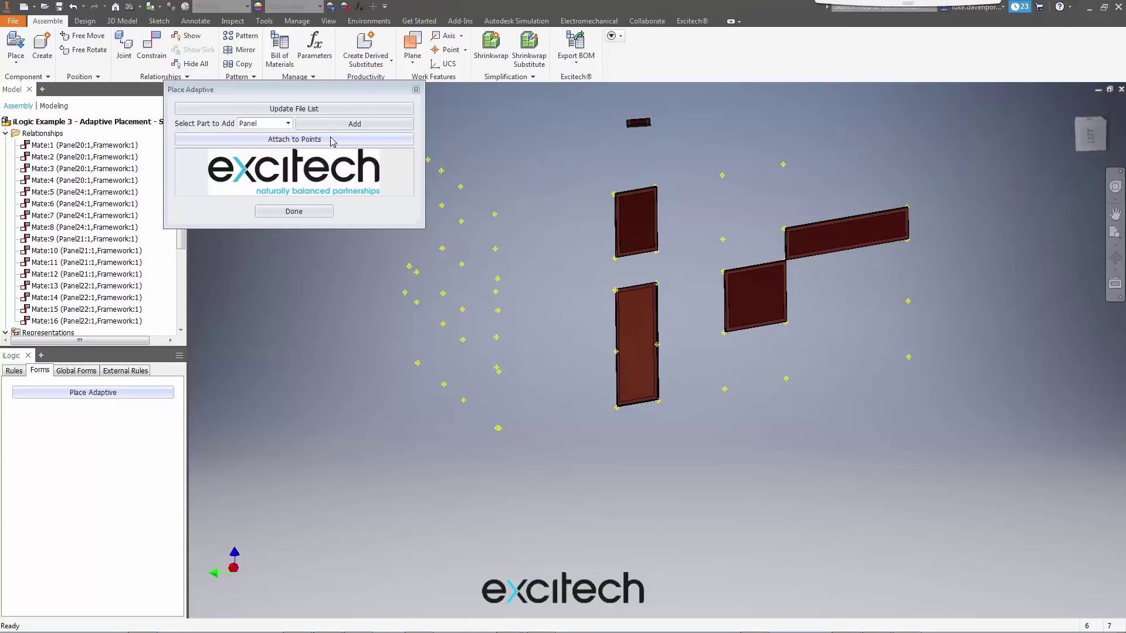
Attach the last loose panel between the second and third points of two adjacent columns on the framework's opposite wing, and close the form
{"action": "left_click", "coordinate": [344, 139]}
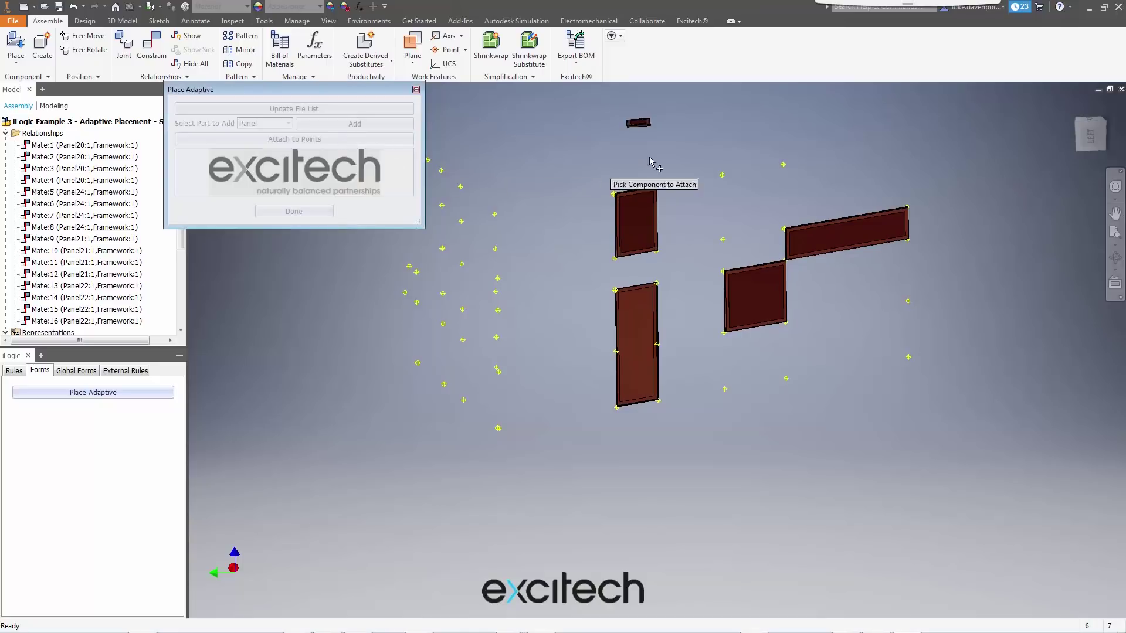
{"action": "left_click", "coordinate": [637, 122]}
{"action": "middle_click_drag", "start_coordinate": [907, 339], "coordinate": [559, 230], "text": "shift"}
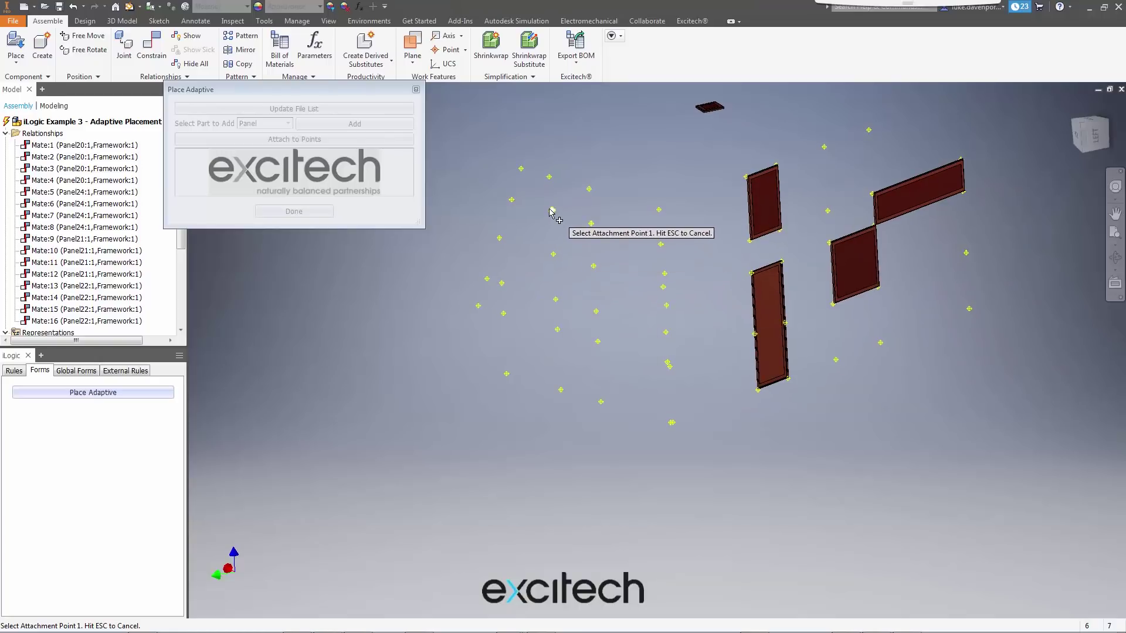
{"action": "left_click", "coordinate": [550, 211]}
{"action": "left_click", "coordinate": [591, 223]}
{"action": "left_click", "coordinate": [594, 267]}
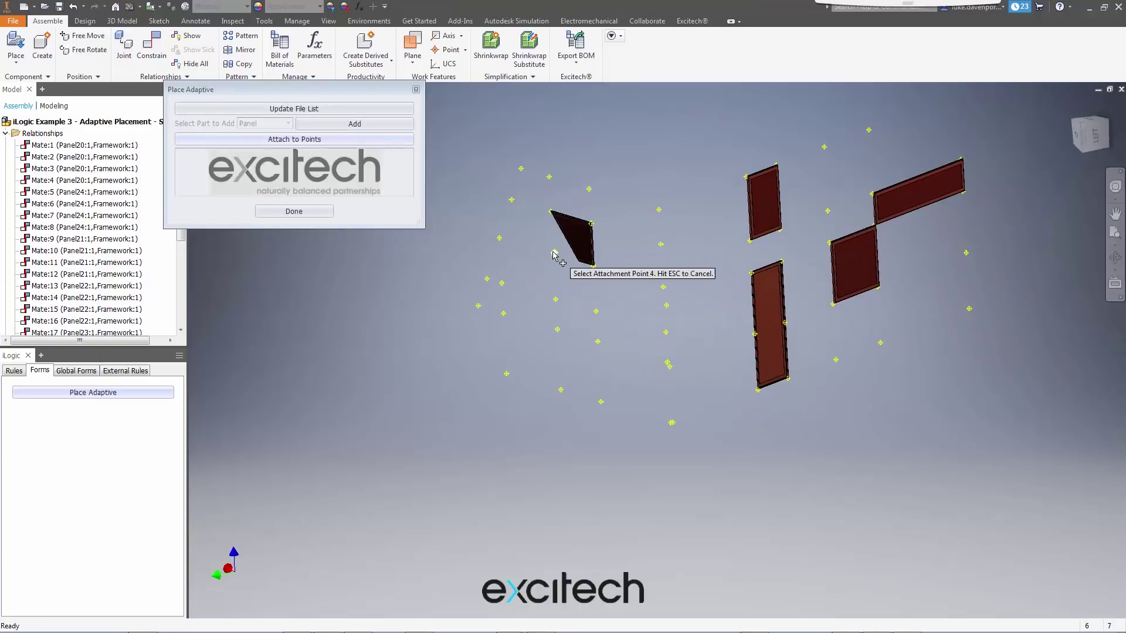
{"action": "middle_click_drag", "start_coordinate": [594, 267], "coordinate": [522, 377], "text": "shift"}
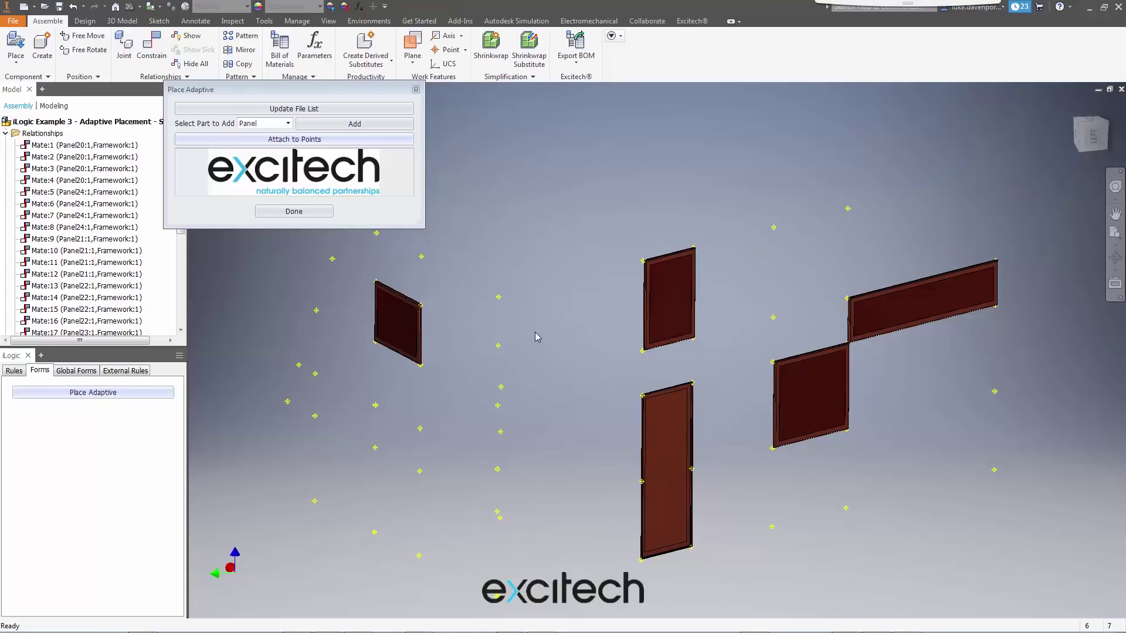
{"action": "left_click", "coordinate": [286, 212]}
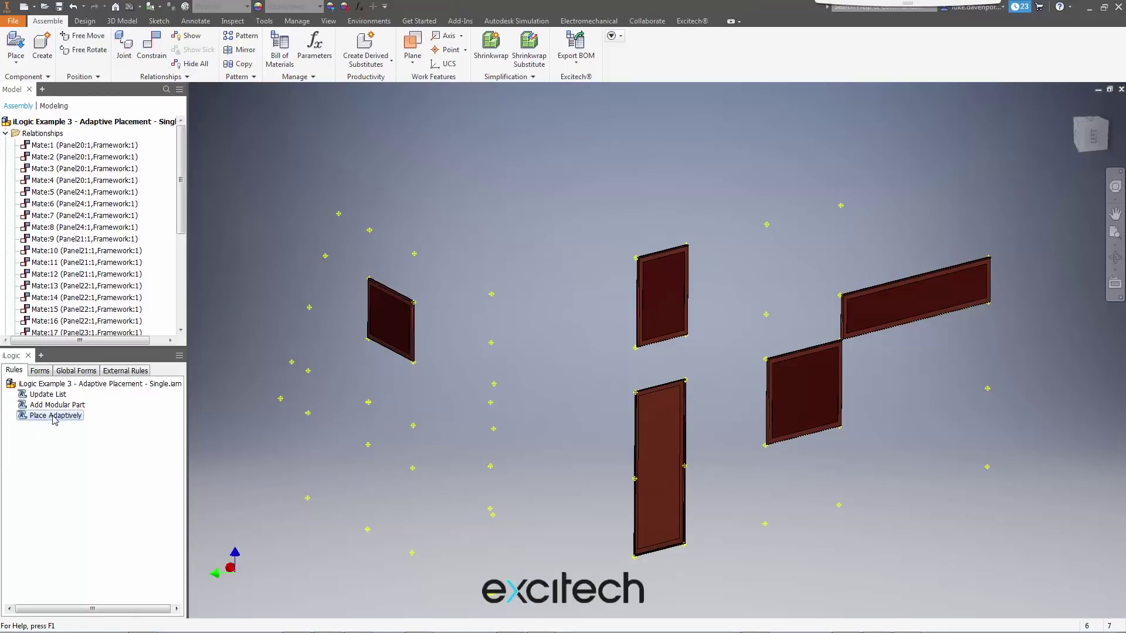
Start a new iLogic rule to examine the Relationships (Add) snippets such as AddMate, and close the rule editor without saving
{"action": "key", "text": "F2"}
{"action": "left_click_drag", "start_coordinate": [458, 346], "coordinate": [435, 333]}
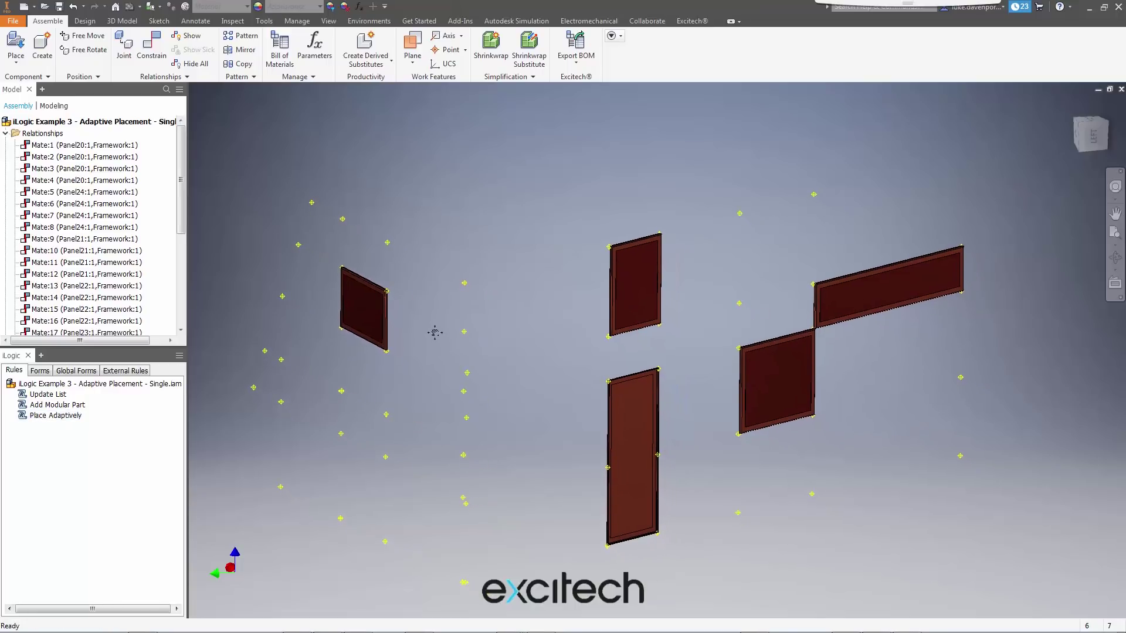
{"action": "middle_click_drag", "start_coordinate": [435, 333], "coordinate": [429, 333]}
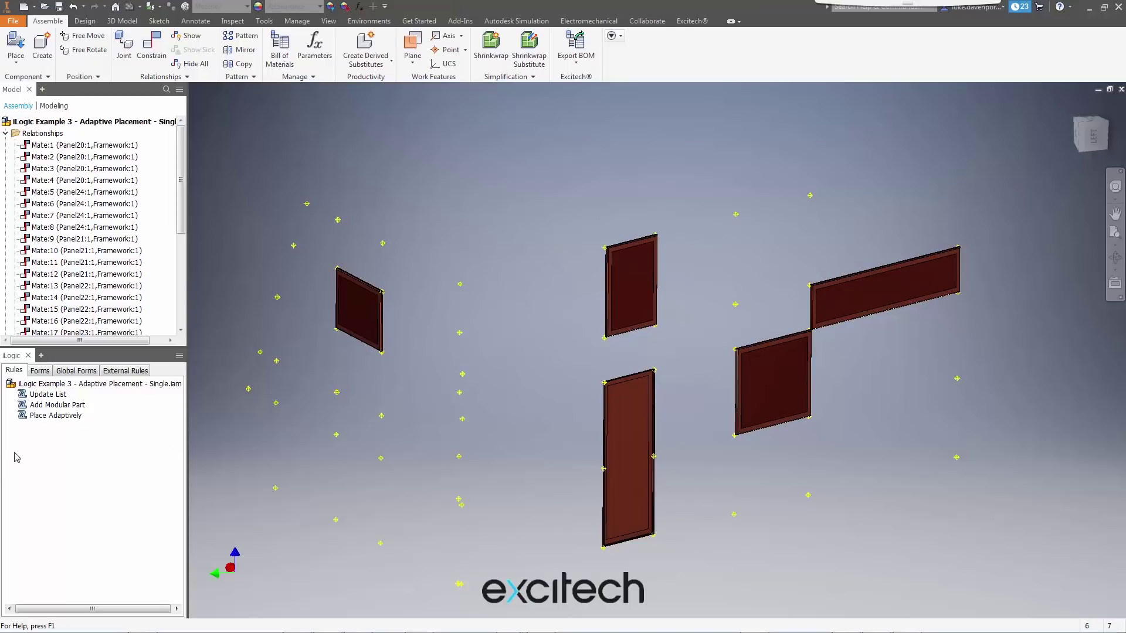
{"action": "right_click", "coordinate": [54, 461]}
{"action": "left_click", "coordinate": [70, 466]}
{"action": "left_click", "coordinate": [573, 349]}
{"action": "left_click_drag", "start_coordinate": [337, 371], "coordinate": [338, 250]}
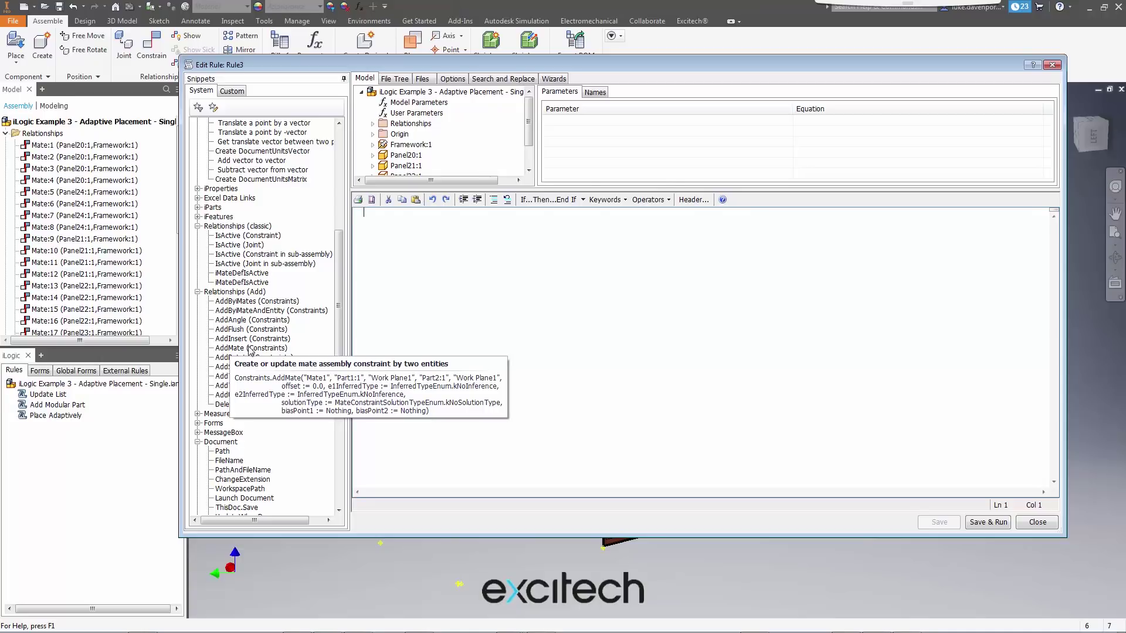
{"action": "left_click", "coordinate": [1037, 522]}
Switch to Revit to examine the curtain wall panel layout, and return to the Adaptive Placement - Multiple assembly in Inventor
{"action": "middle_click_drag", "start_coordinate": [510, 208], "coordinate": [496, 205]}
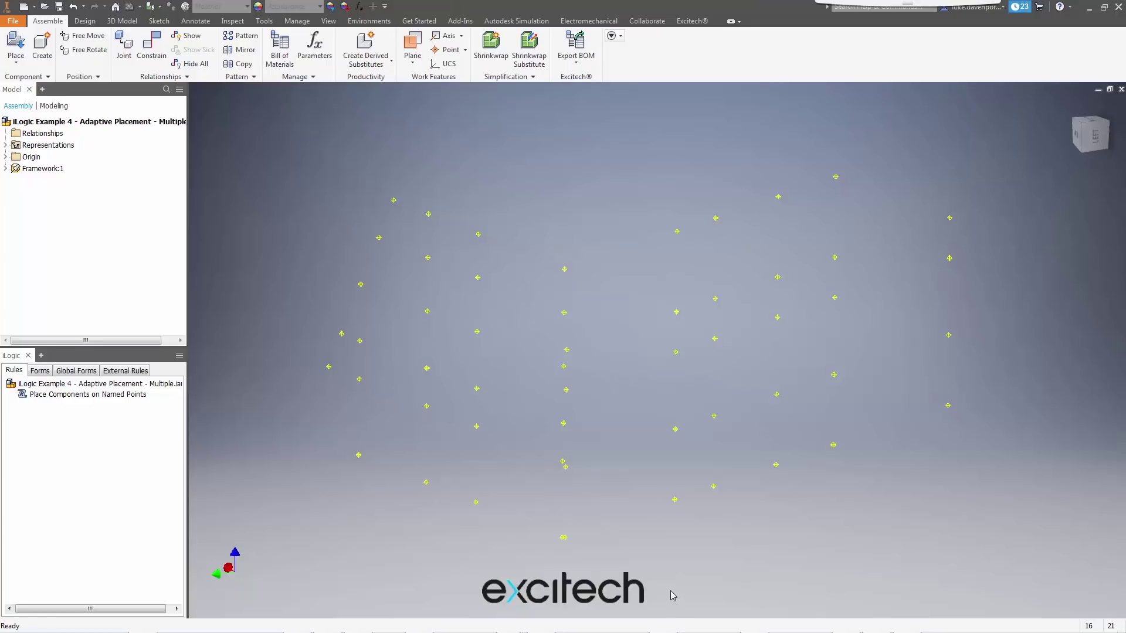
{"action": "key", "text": "alt+Tab"}
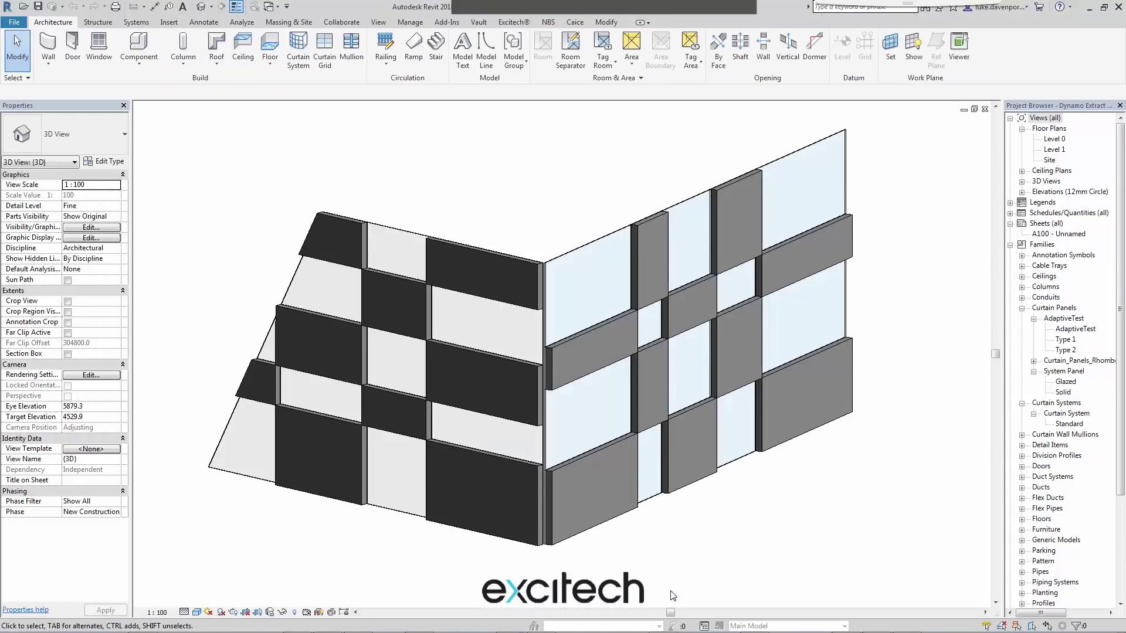
{"action": "middle_click_drag", "start_coordinate": [540, 190], "coordinate": [586, 188]}
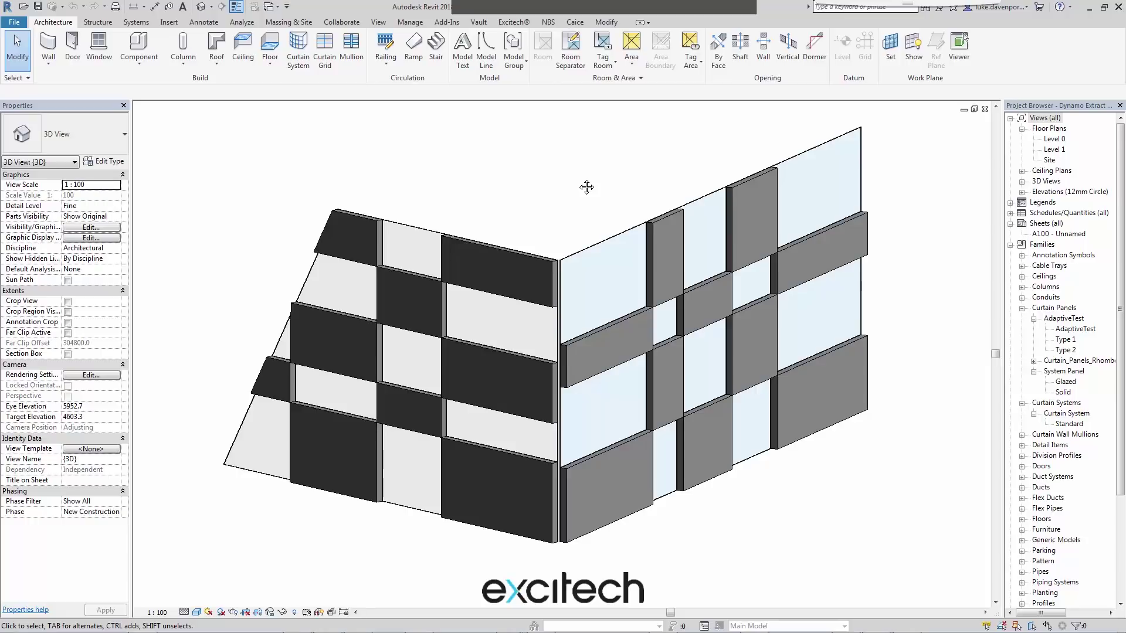
{"action": "key", "text": "alt+Tab"}
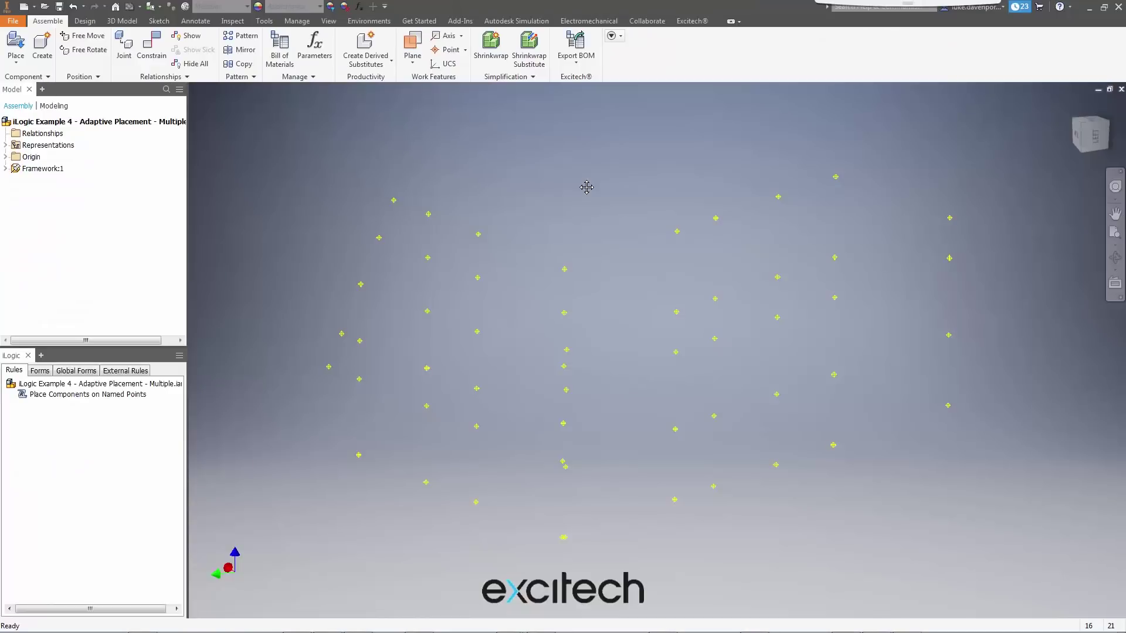
Run the Place Components on Named Points rule to attach panels across the whole framework
{"action": "middle_click_drag", "start_coordinate": [587, 187], "coordinate": [576, 169]}
{"action": "middle_click_drag", "start_coordinate": [595, 216], "coordinate": [580, 216]}
{"action": "right_click", "coordinate": [92, 396]}
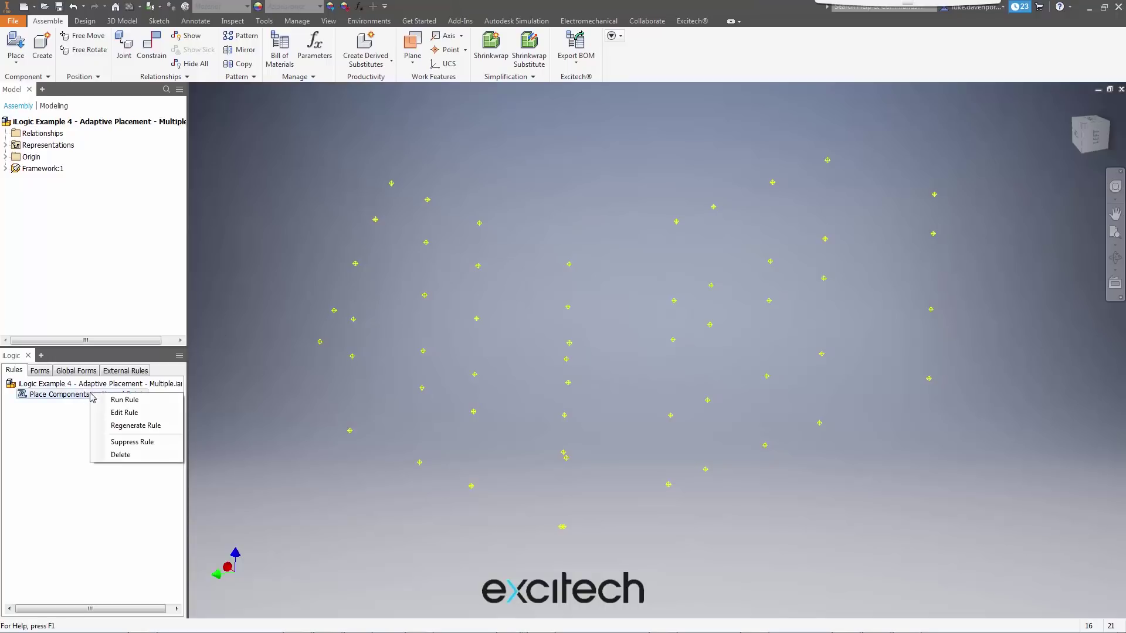
{"action": "left_click", "coordinate": [123, 401]}
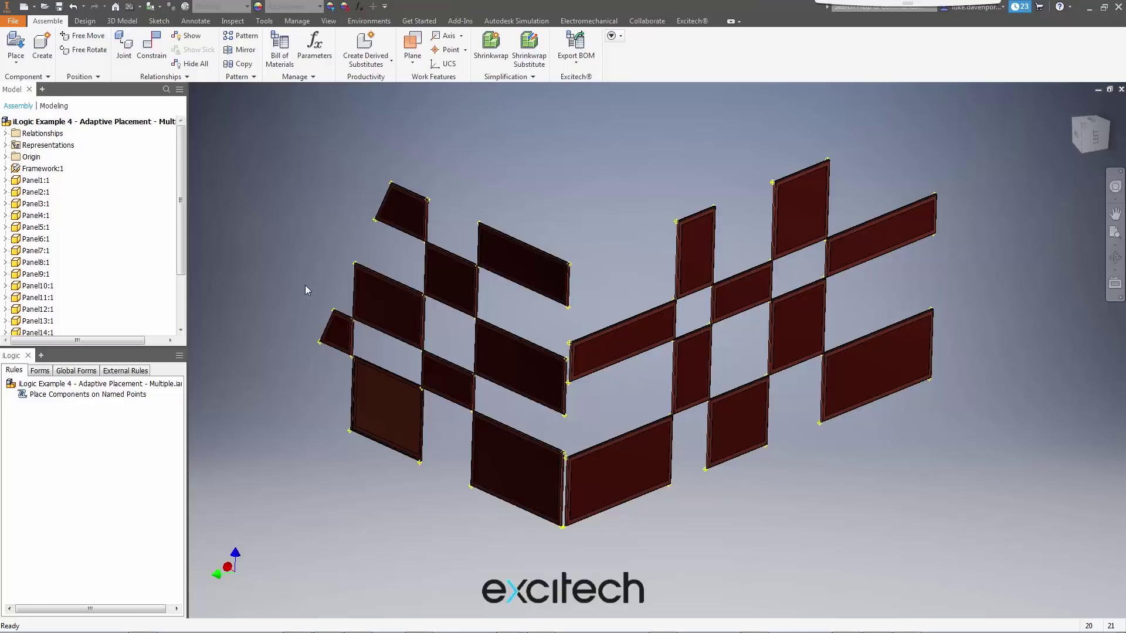
{"action": "middle_click_drag", "start_coordinate": [269, 192], "coordinate": [242, 201]}
{"action": "scroll", "coordinate": [241, 201], "scroll_direction": "up", "scroll_amount": 3}
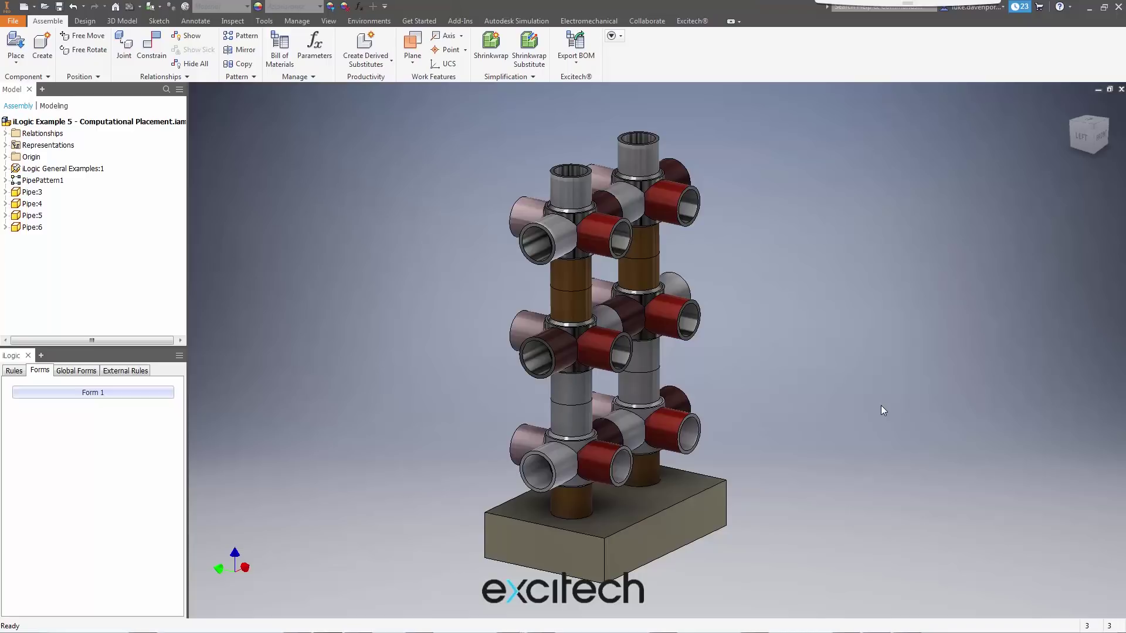
Open Form 1 in the Computational Placement assembly and set PipeDir to 1, 2 and 3 in turn
{"action": "left_click", "coordinate": [83, 396]}
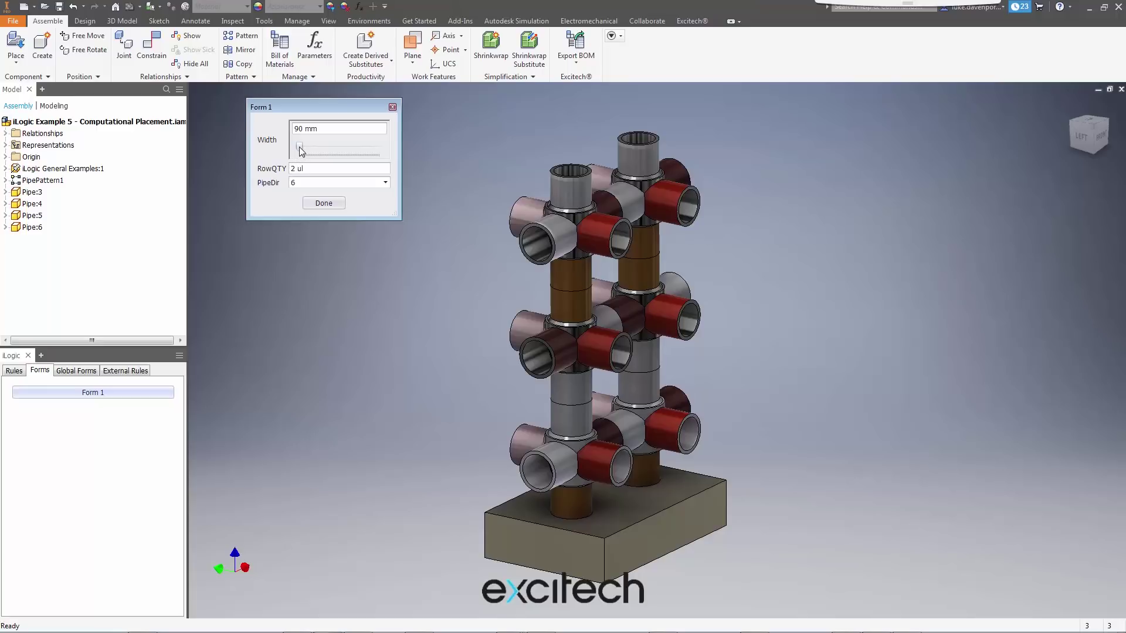
{"action": "left_click", "coordinate": [308, 185]}
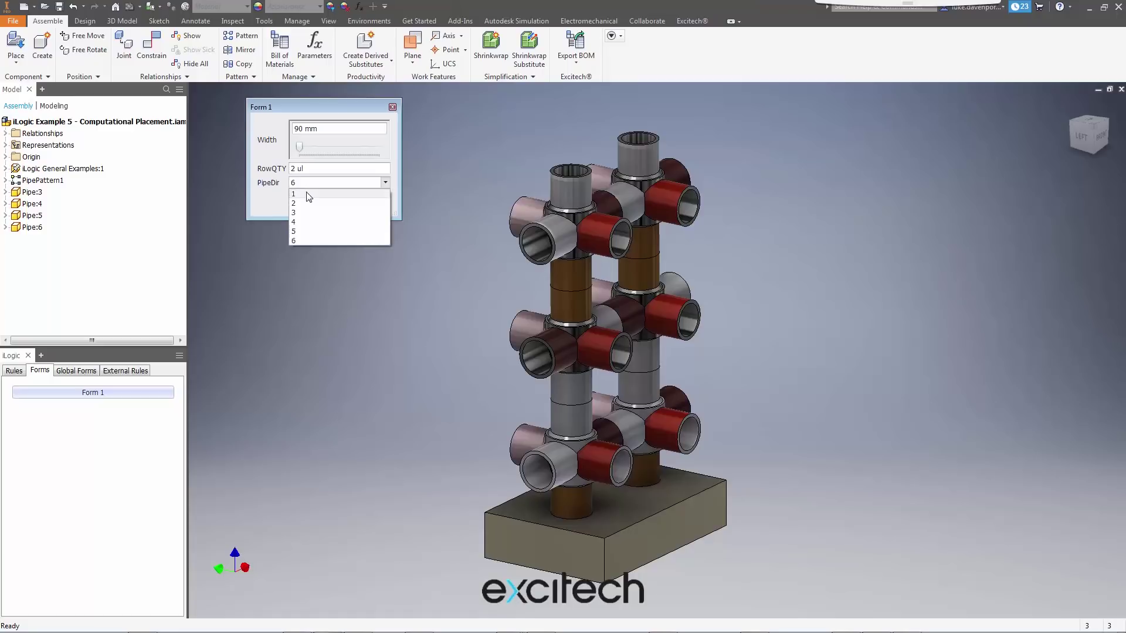
{"action": "left_click", "coordinate": [306, 196]}
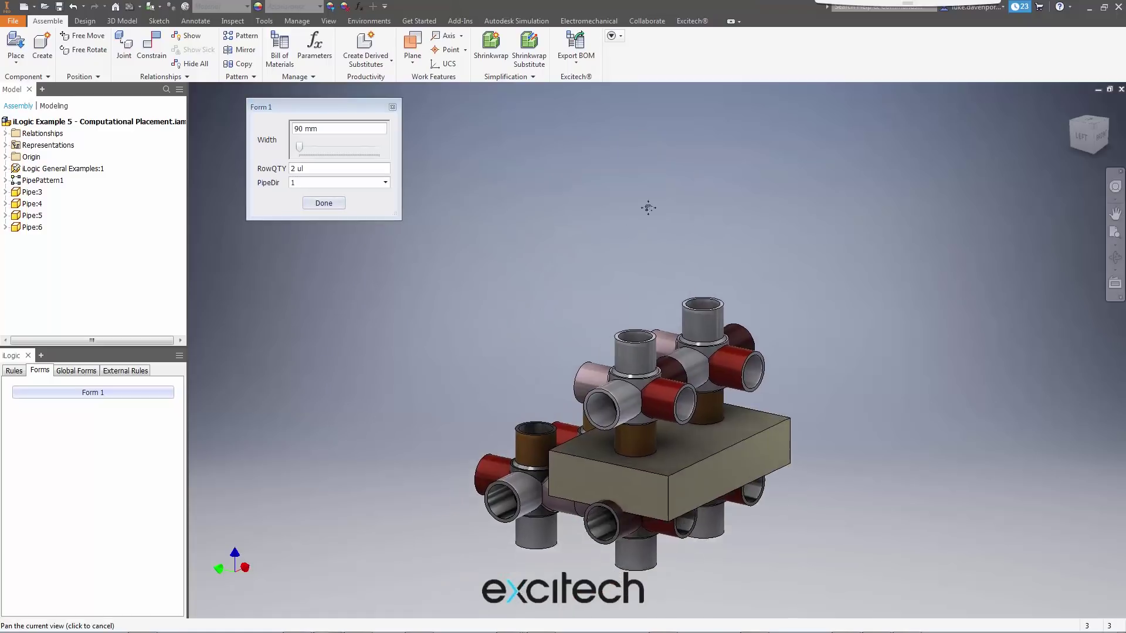
{"action": "left_click", "coordinate": [347, 186]}
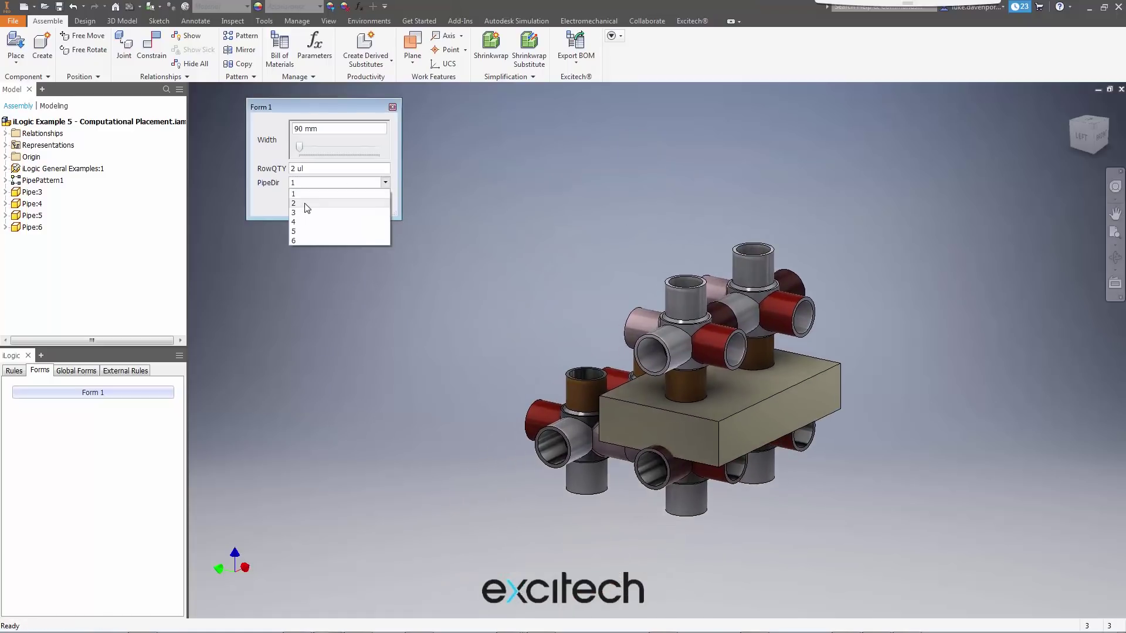
{"action": "left_click", "coordinate": [305, 204]}
{"action": "left_click", "coordinate": [316, 185]}
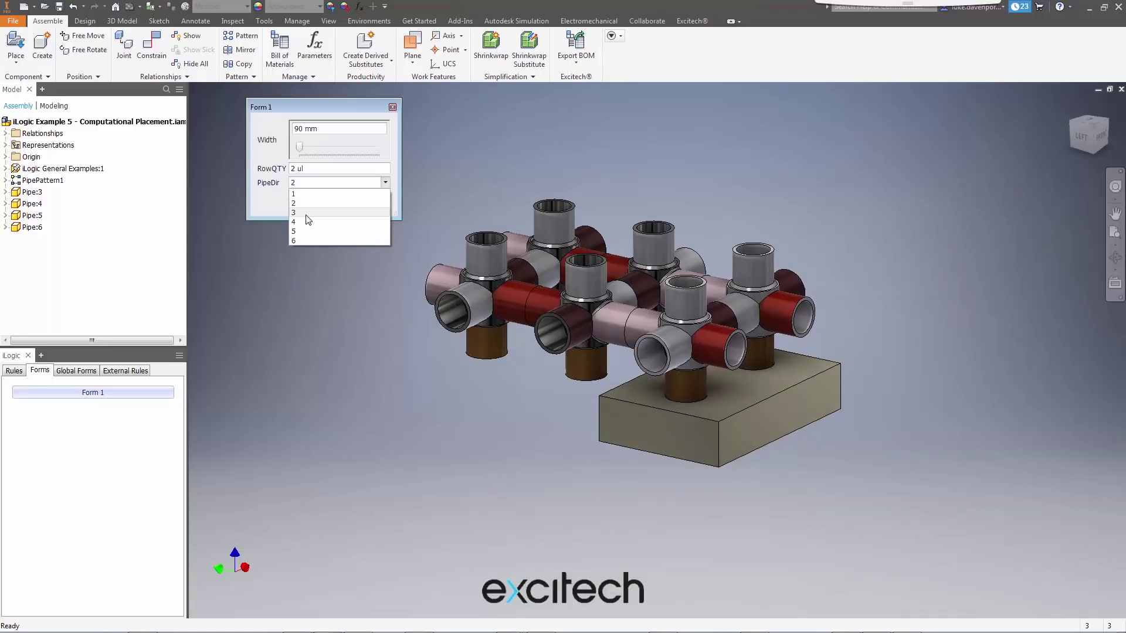
{"action": "left_click", "coordinate": [302, 213]}
Cycle PipeDir through 4, 5 and 6 to rearrange the pipe pattern
{"action": "left_click", "coordinate": [312, 185]}
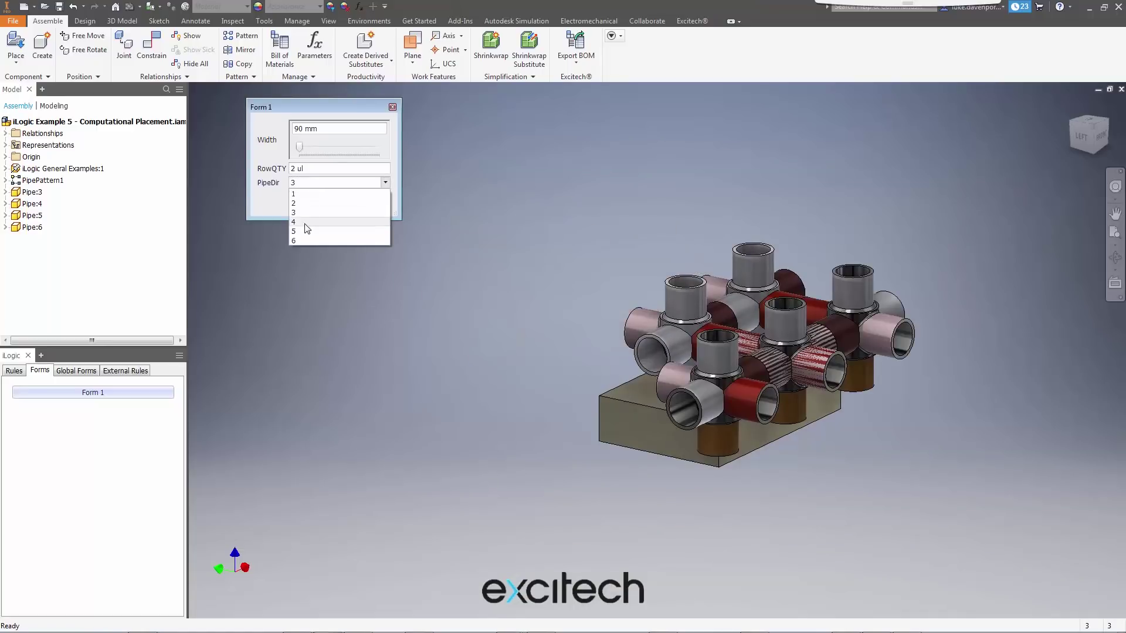
{"action": "left_click", "coordinate": [303, 222]}
{"action": "left_click", "coordinate": [304, 186]}
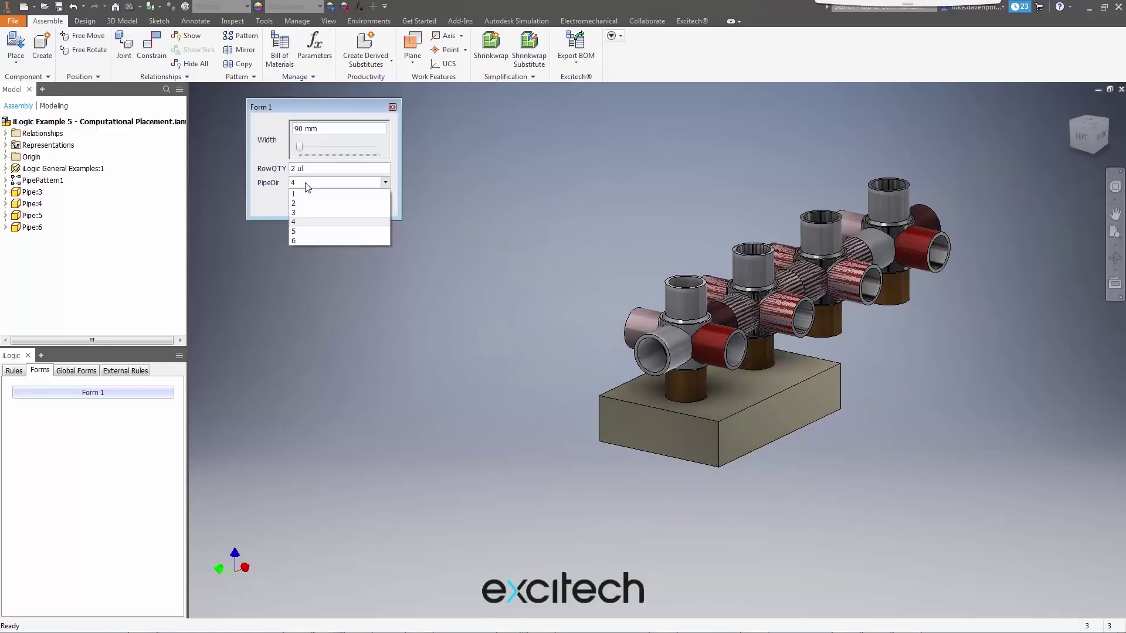
{"action": "left_click", "coordinate": [308, 232]}
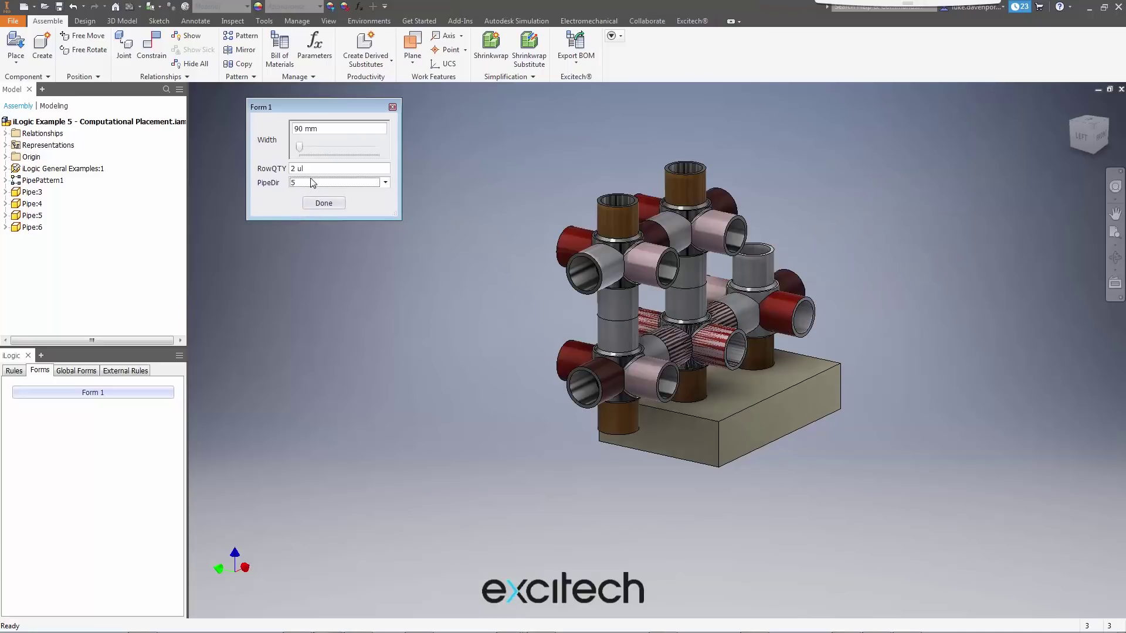
{"action": "left_click", "coordinate": [312, 183]}
{"action": "left_click", "coordinate": [299, 241]}
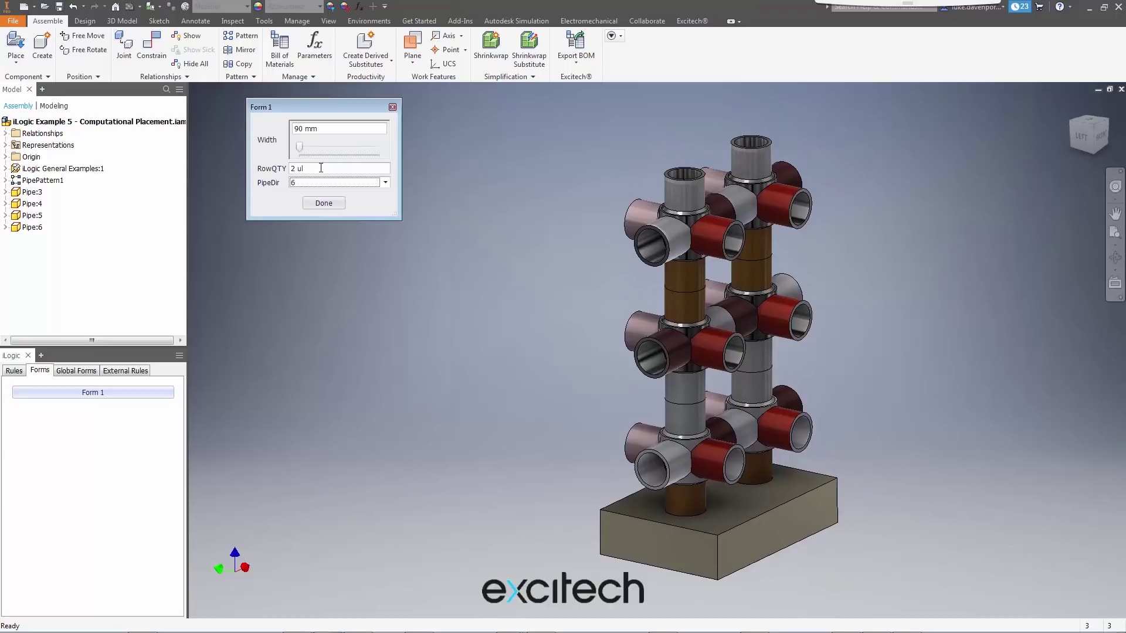
Set RowQTY to 3 and switch PipeDir through 1, 3 and 4
{"action": "left_click_drag", "start_coordinate": [322, 168], "coordinate": [276, 171]}
{"action": "type", "text": "3"}
{"action": "left_click", "coordinate": [319, 188]}
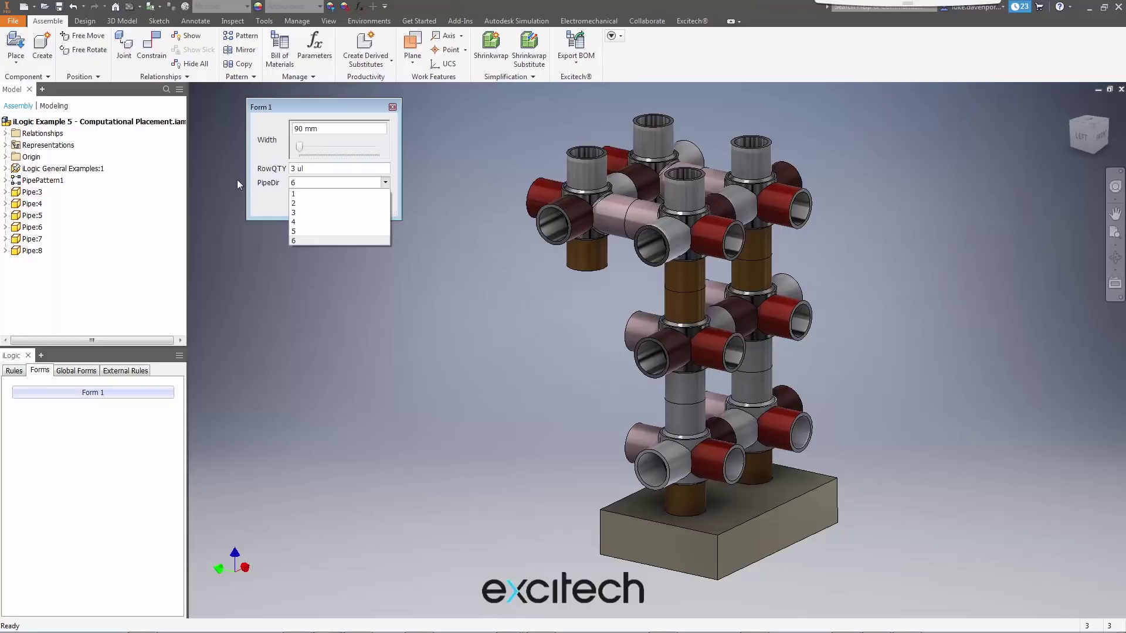
{"action": "left_click", "coordinate": [300, 194]}
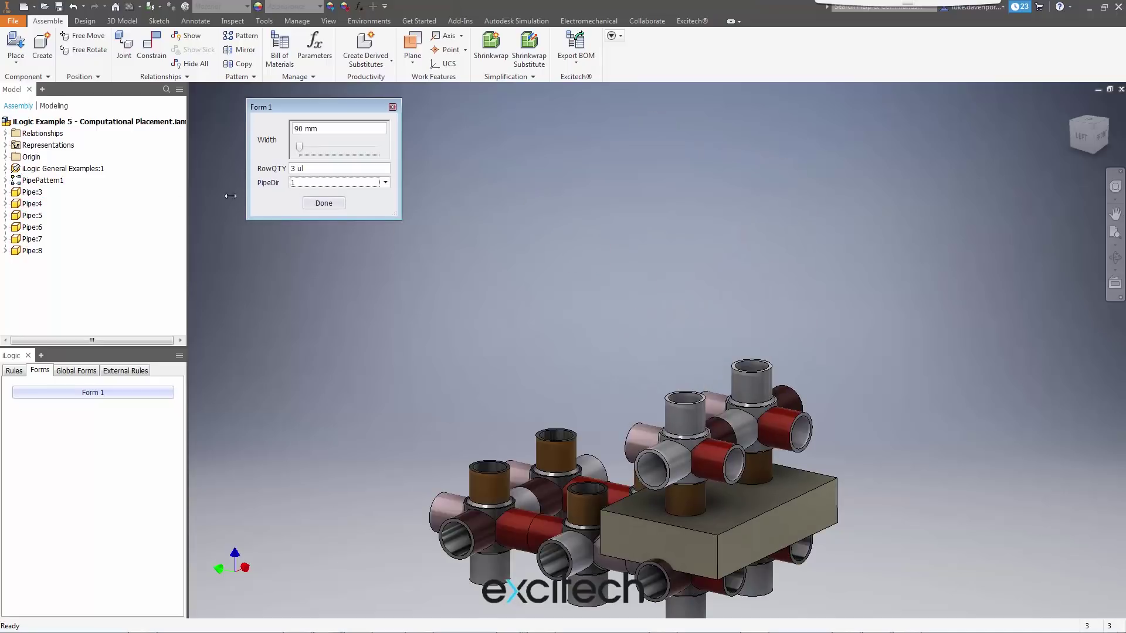
{"action": "left_click", "coordinate": [304, 183]}
{"action": "left_click", "coordinate": [300, 212]}
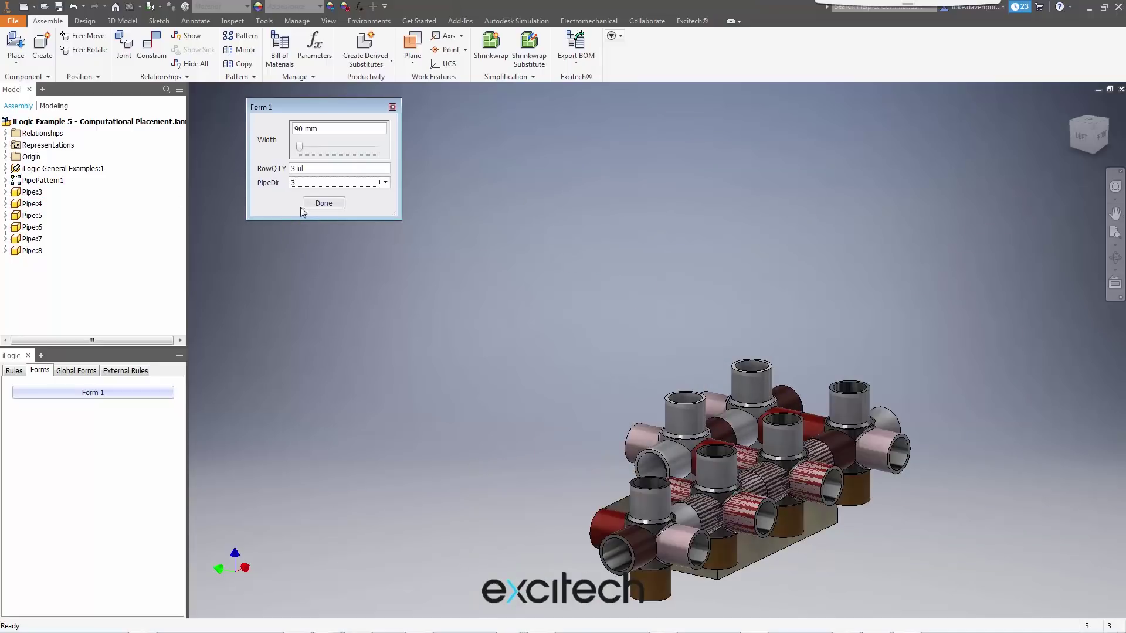
{"action": "left_click", "coordinate": [309, 184]}
{"action": "left_click", "coordinate": [300, 223]}
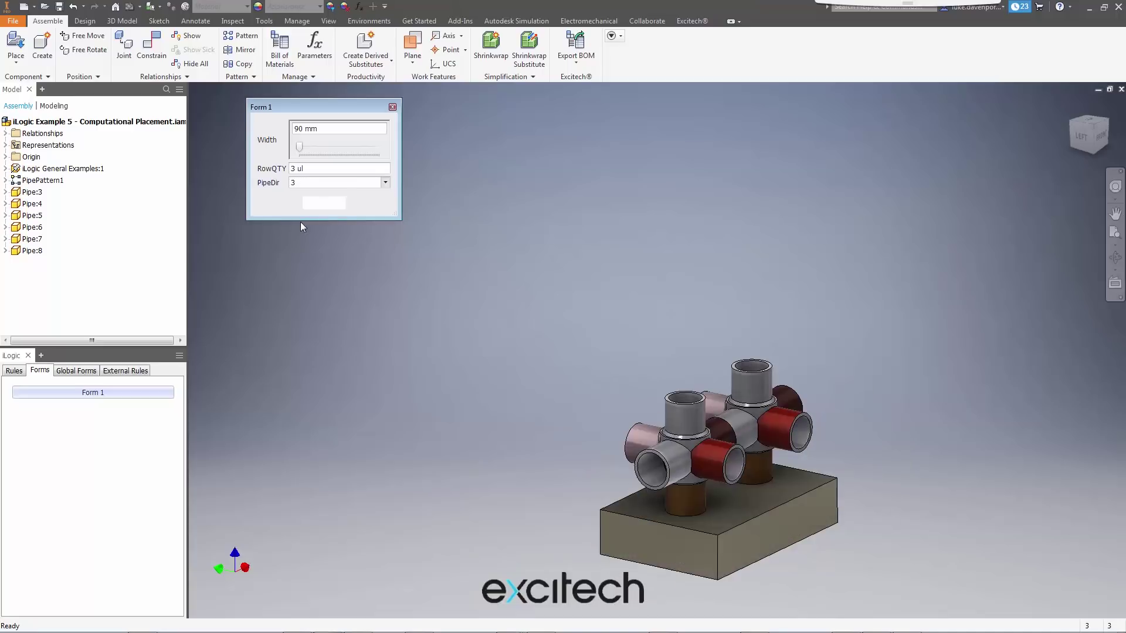
{"action": "left_click", "coordinate": [308, 185]}
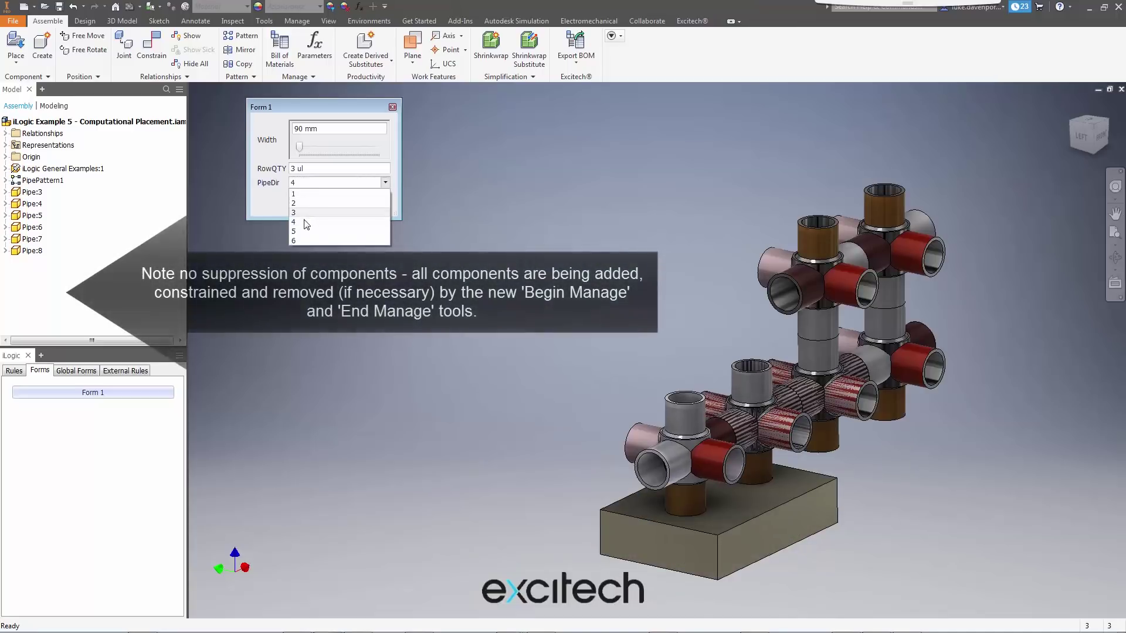
Increase RowQTY to 4, 5 and 6 in turn to add more pipe rows to the assembly
{"action": "left_click", "coordinate": [315, 169]}
{"action": "type", "text": "4"}
{"action": "left_click", "coordinate": [310, 184]}
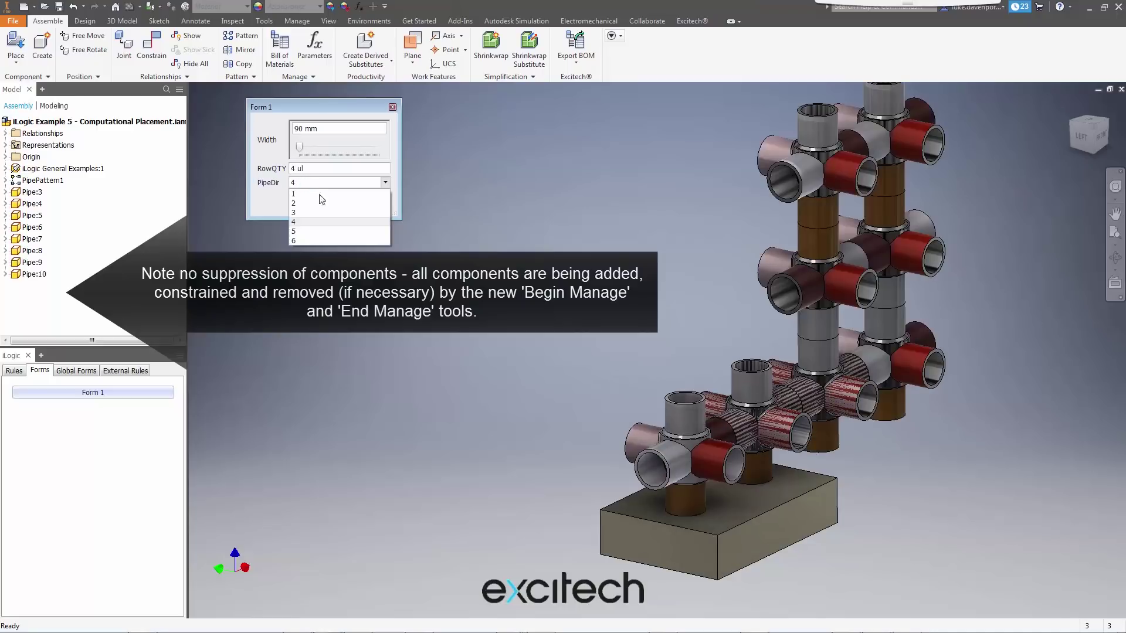
{"action": "left_click", "coordinate": [308, 168]}
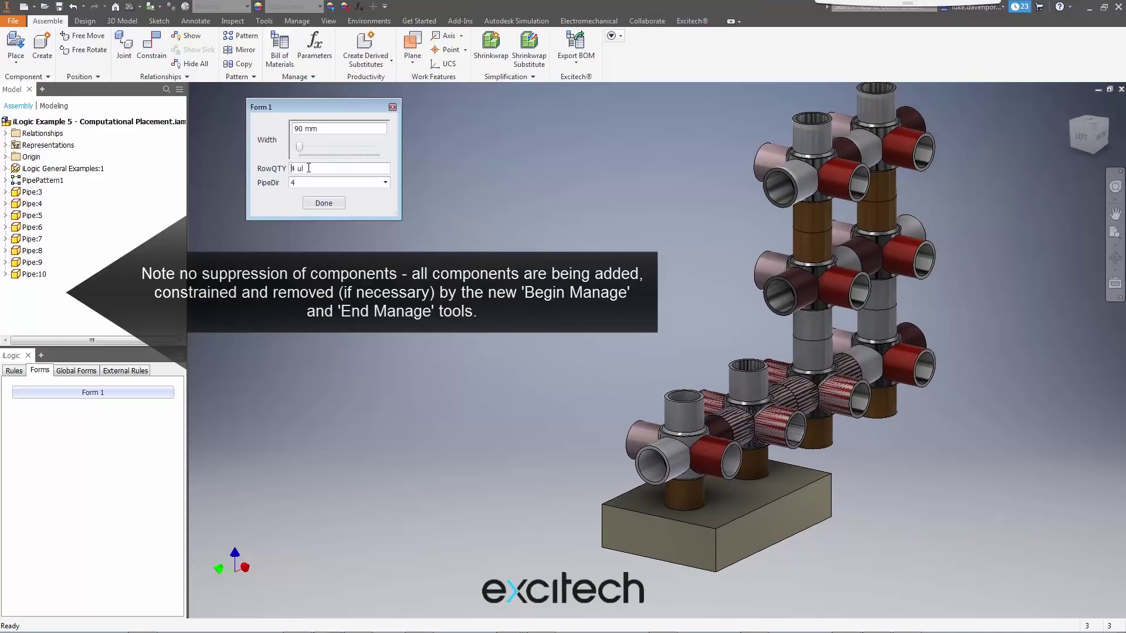
{"action": "type", "text": "5"}
{"action": "left_click", "coordinate": [310, 182]}
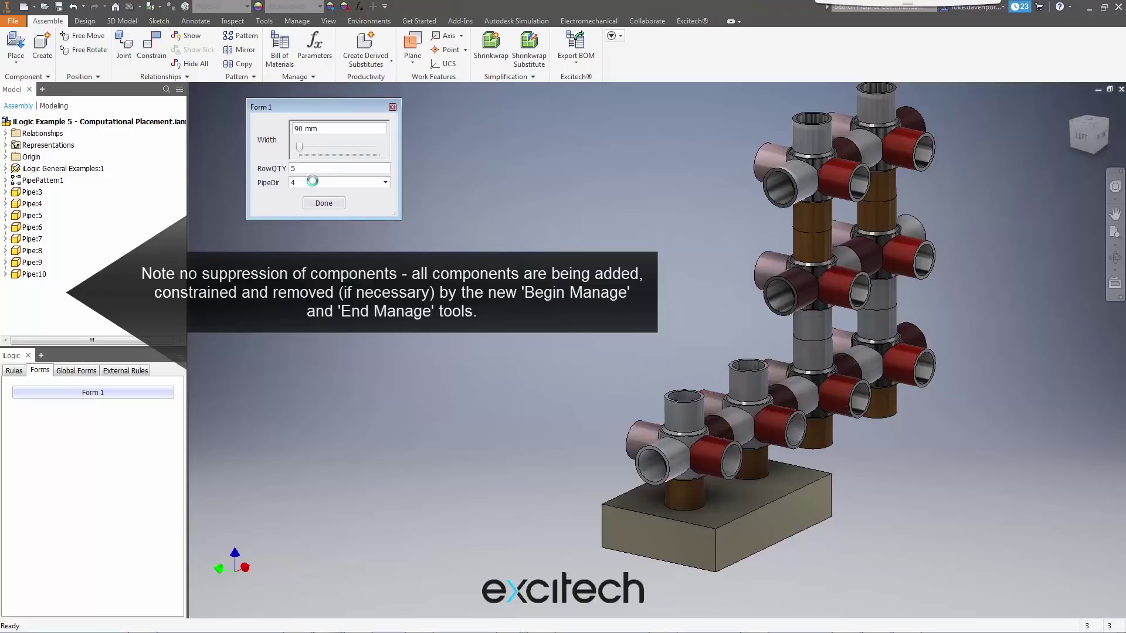
{"action": "left_click", "coordinate": [312, 168]}
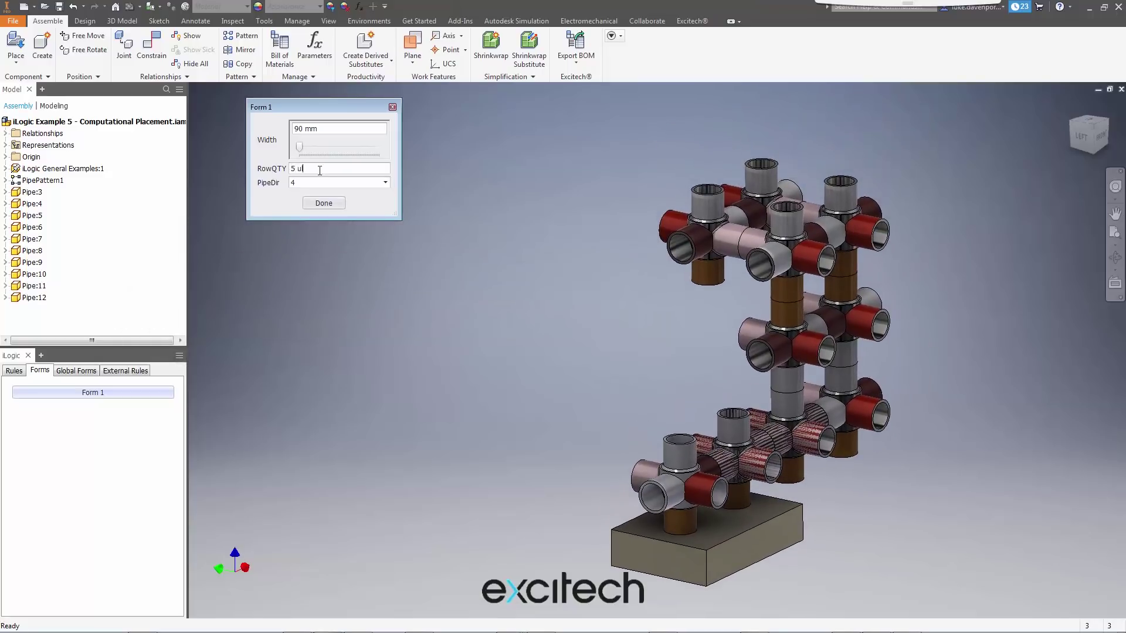
{"action": "type", "text": "6"}
{"action": "left_click", "coordinate": [314, 182]}
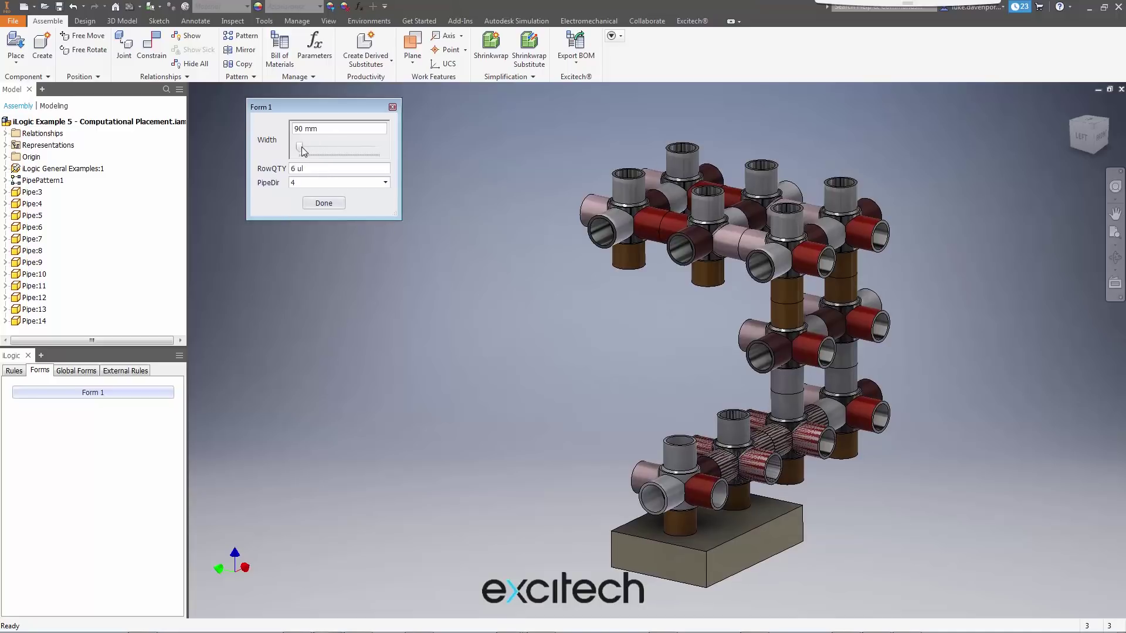
Reduce RowQTY to 3 and set PipeDir to 2
{"action": "left_click_drag", "start_coordinate": [308, 169], "coordinate": [264, 179]}
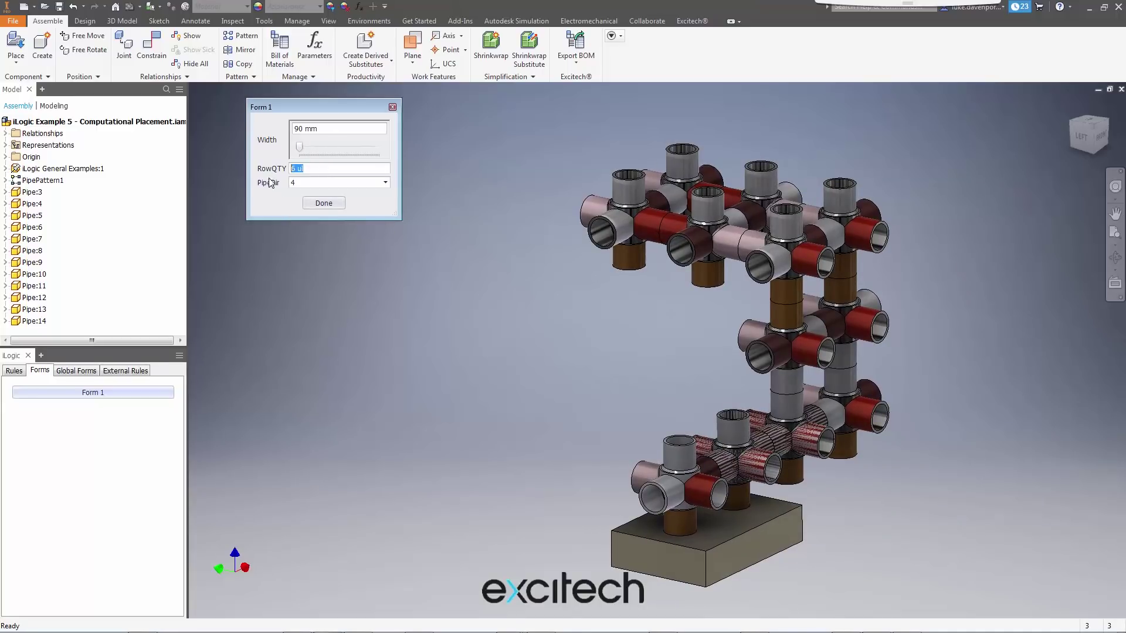
{"action": "type", "text": "3"}
{"action": "left_click", "coordinate": [318, 183]}
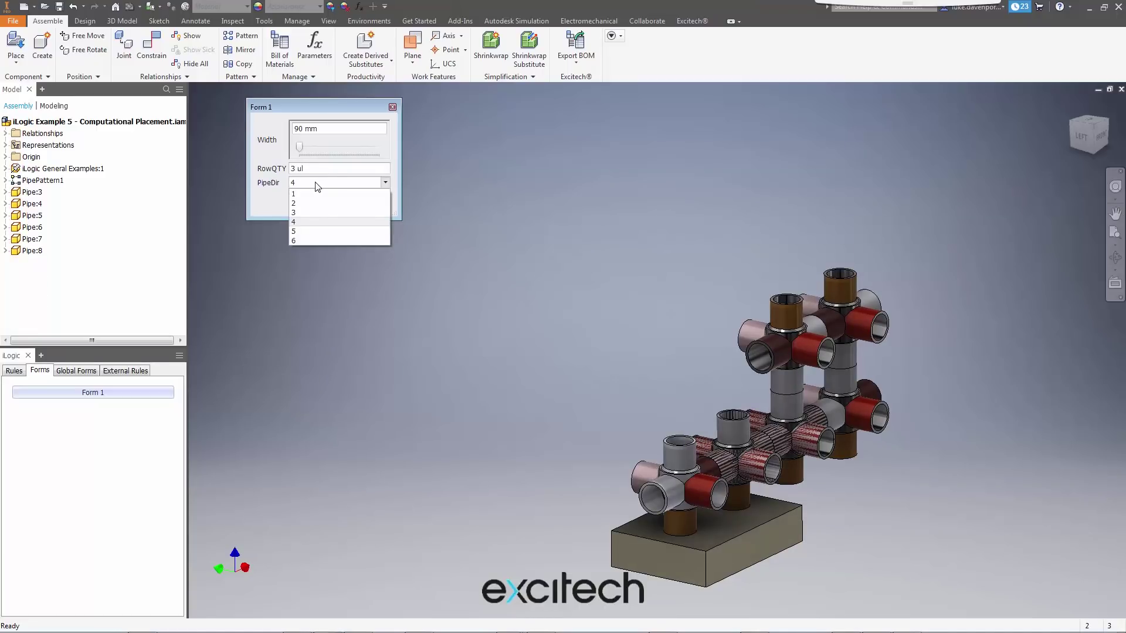
{"action": "left_click", "coordinate": [295, 204]}
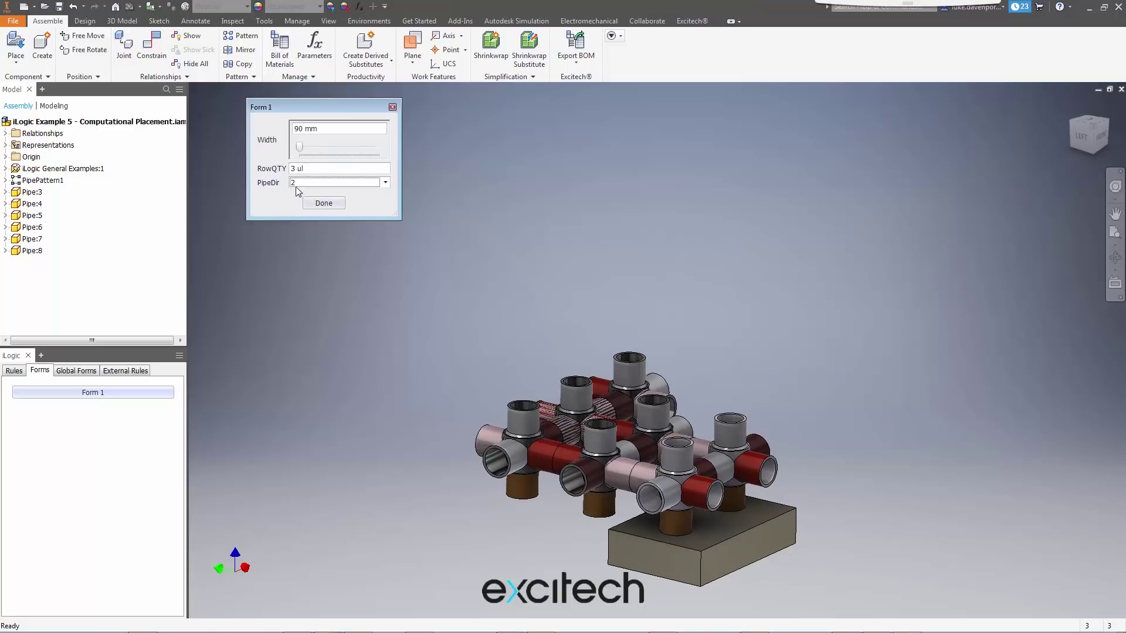
Switch the three-row pipe pattern through PipeDir 4, 5 and 1
{"action": "left_click", "coordinate": [295, 186]}
{"action": "left_click", "coordinate": [294, 222]}
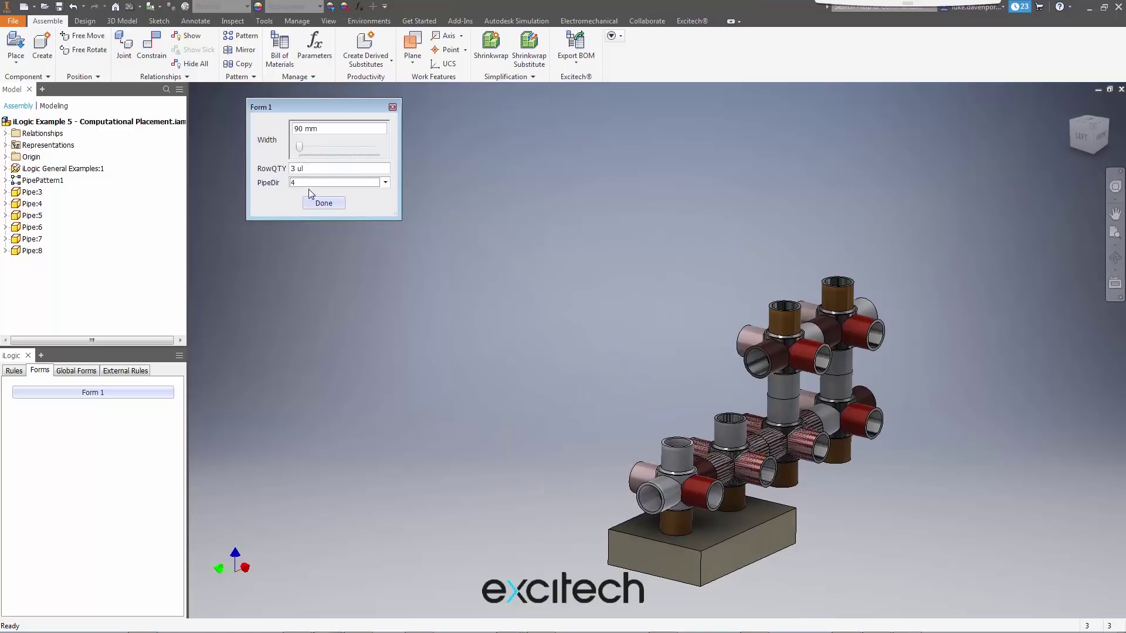
{"action": "left_click", "coordinate": [310, 184]}
{"action": "left_click", "coordinate": [295, 231]}
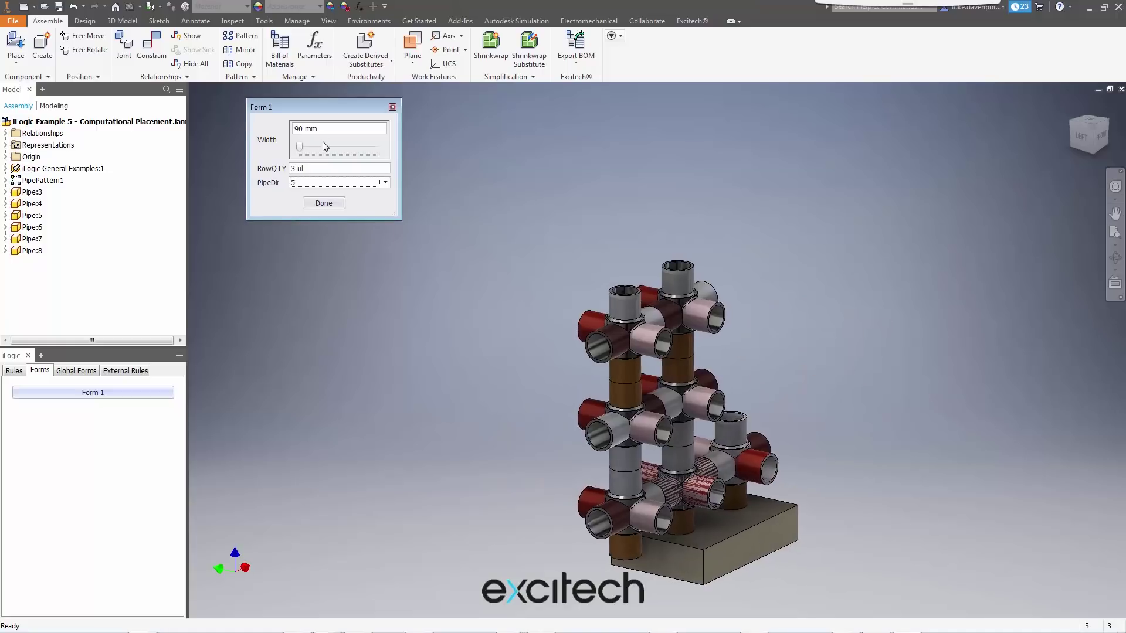
{"action": "left_click", "coordinate": [297, 183]}
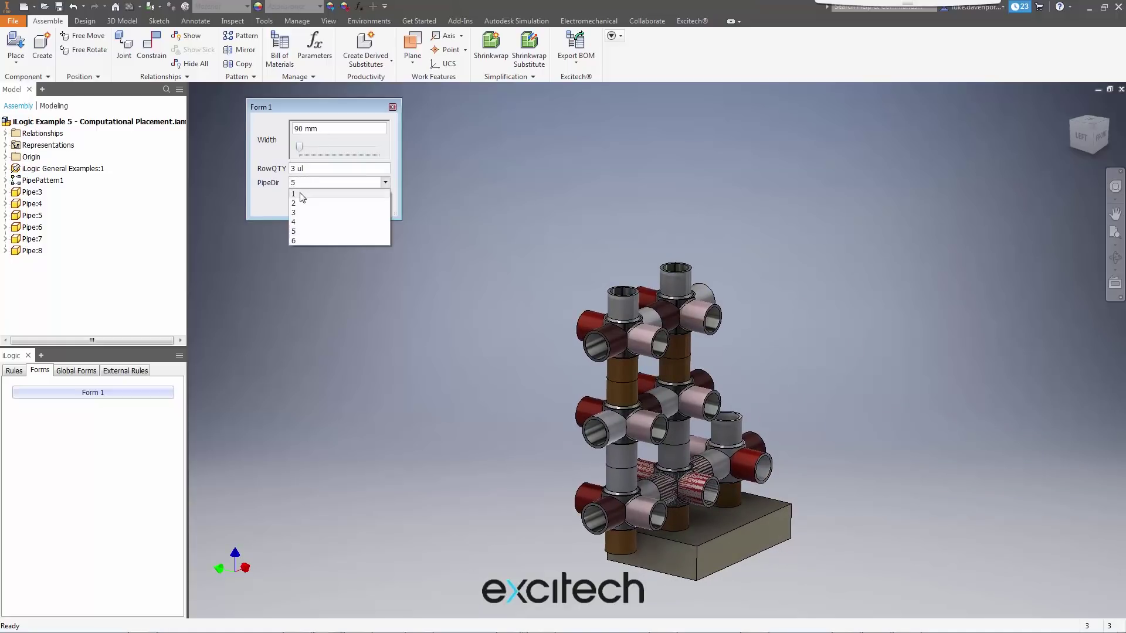
{"action": "left_click", "coordinate": [296, 193]}
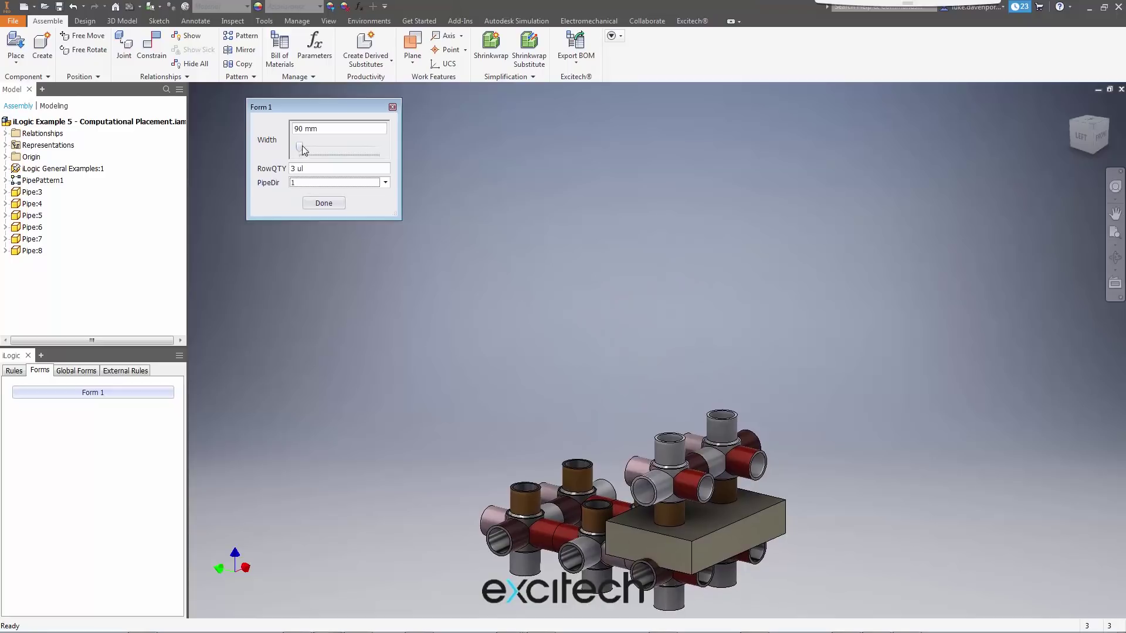
Widen the base block in stages with the Width slider to 138, 192, 234 and 365 mm
{"action": "left_click_drag", "start_coordinate": [302, 150], "coordinate": [308, 146]}
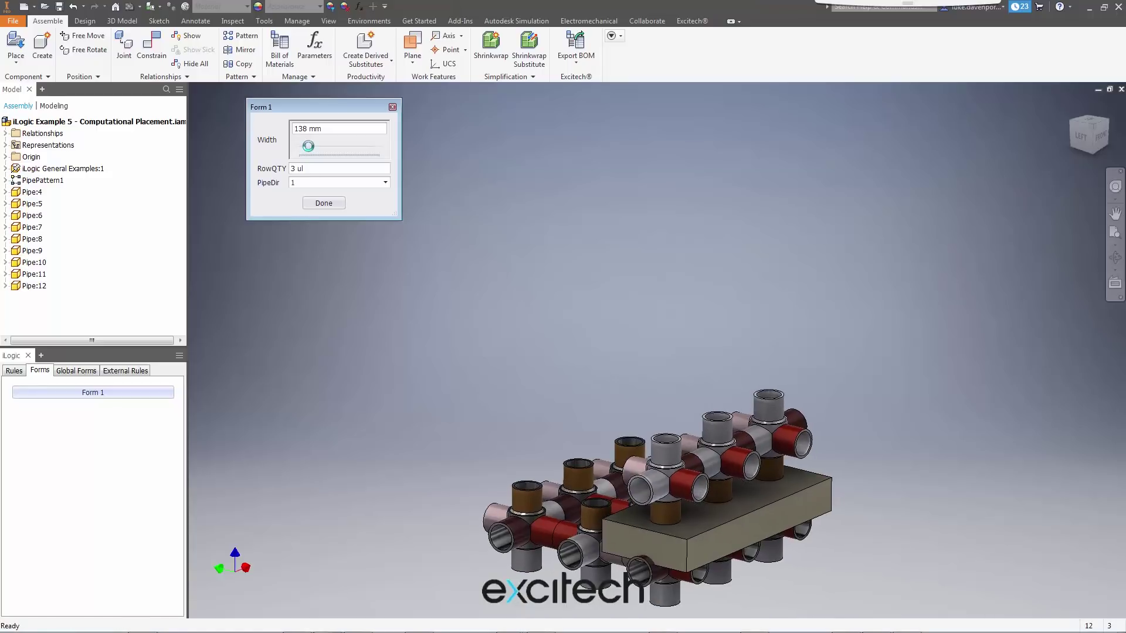
{"action": "left_click_drag", "start_coordinate": [309, 146], "coordinate": [320, 148]}
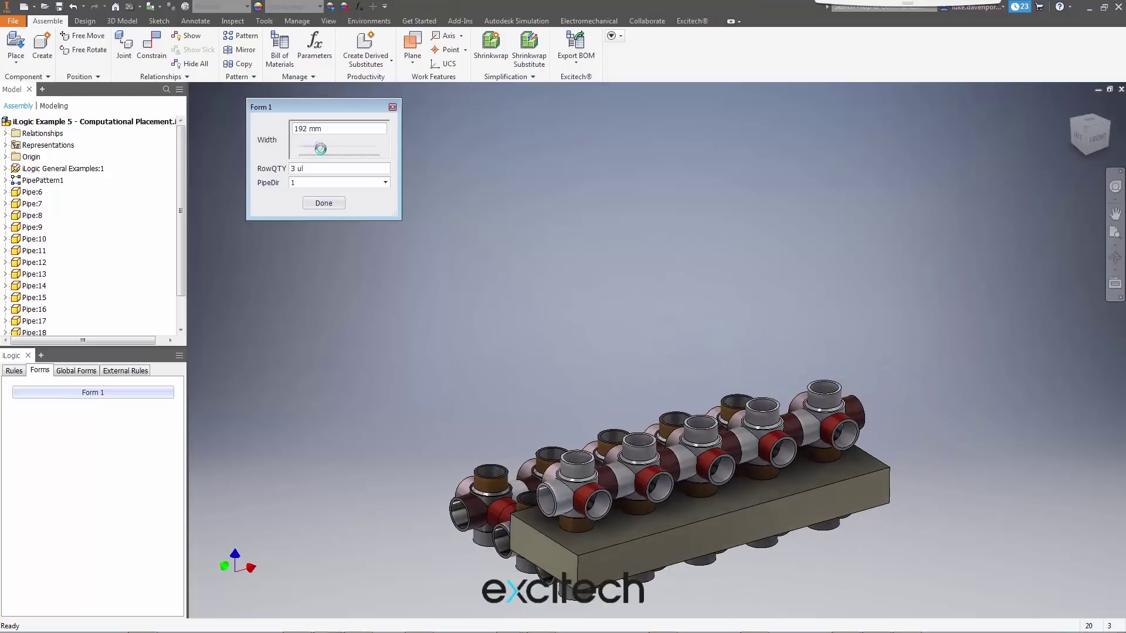
{"action": "left_click_drag", "start_coordinate": [320, 148], "coordinate": [328, 147]}
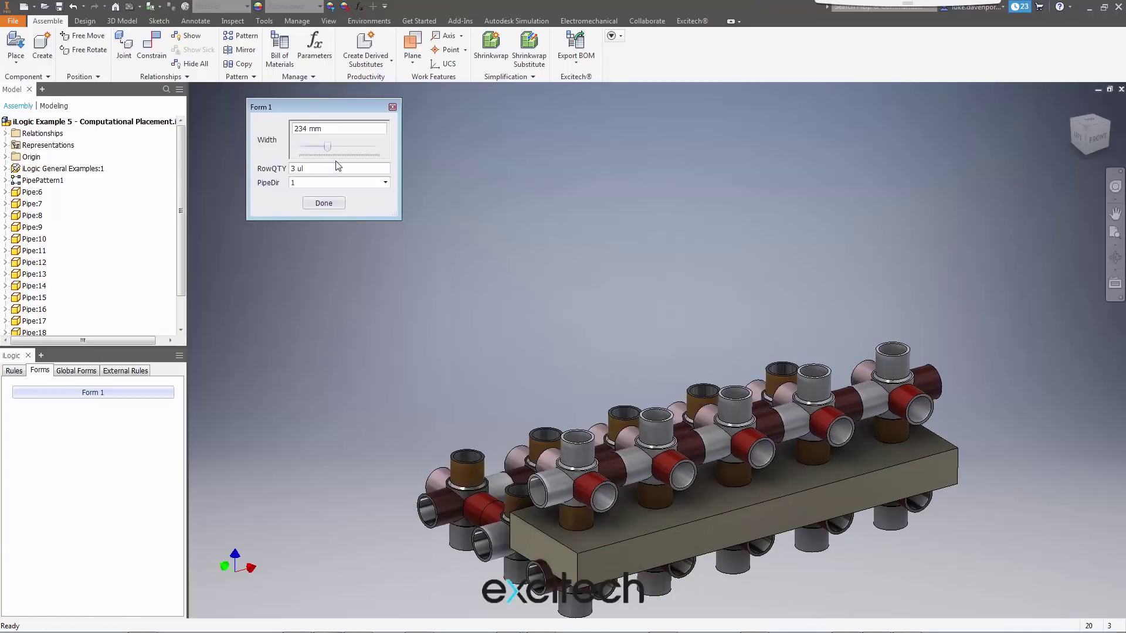
{"action": "left_click_drag", "start_coordinate": [327, 148], "coordinate": [352, 150]}
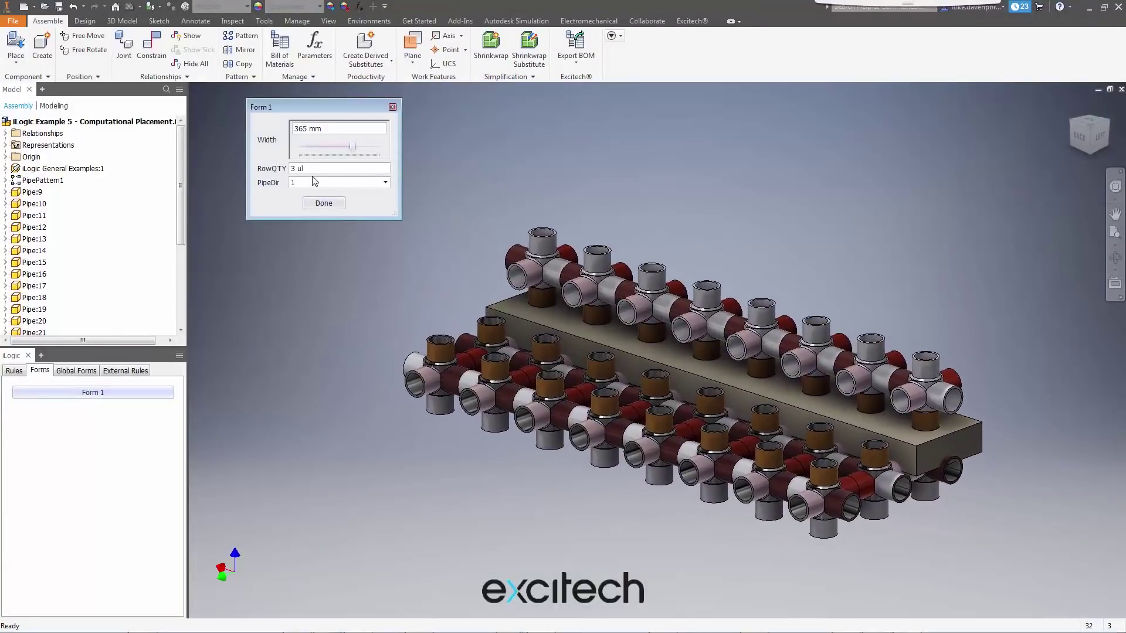
Change PipeDir to 2, 3 and 4 in turn on the 365 mm wide assembly
{"action": "left_click", "coordinate": [313, 183]}
{"action": "left_click", "coordinate": [310, 203]}
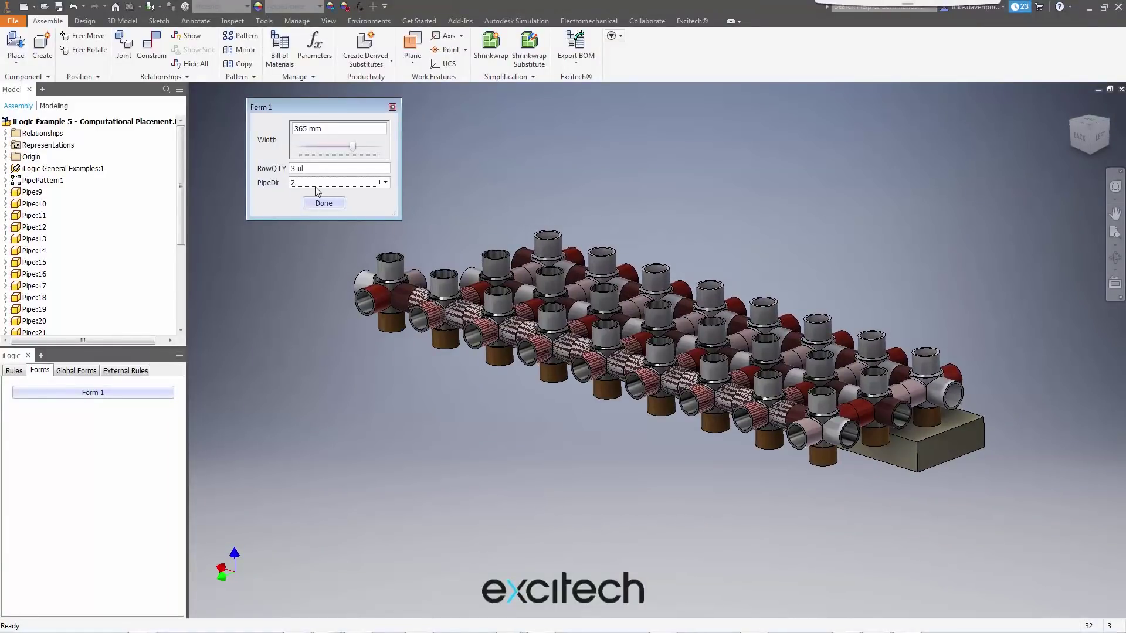
{"action": "left_click", "coordinate": [314, 184]}
{"action": "left_click", "coordinate": [304, 213]}
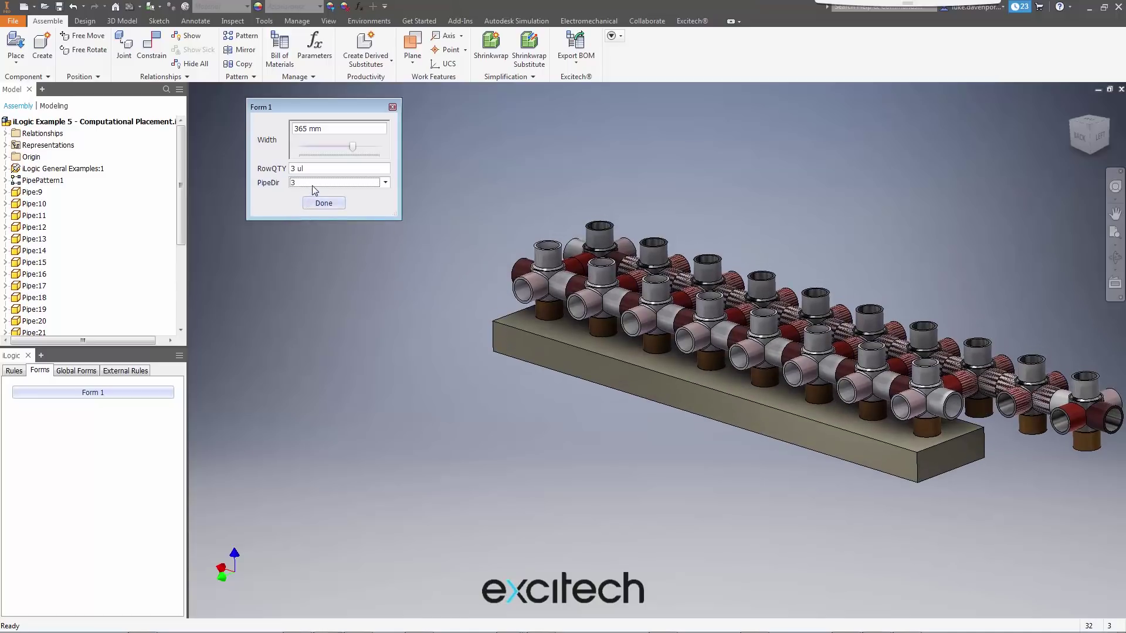
{"action": "left_click", "coordinate": [312, 184]}
{"action": "left_click", "coordinate": [305, 220]}
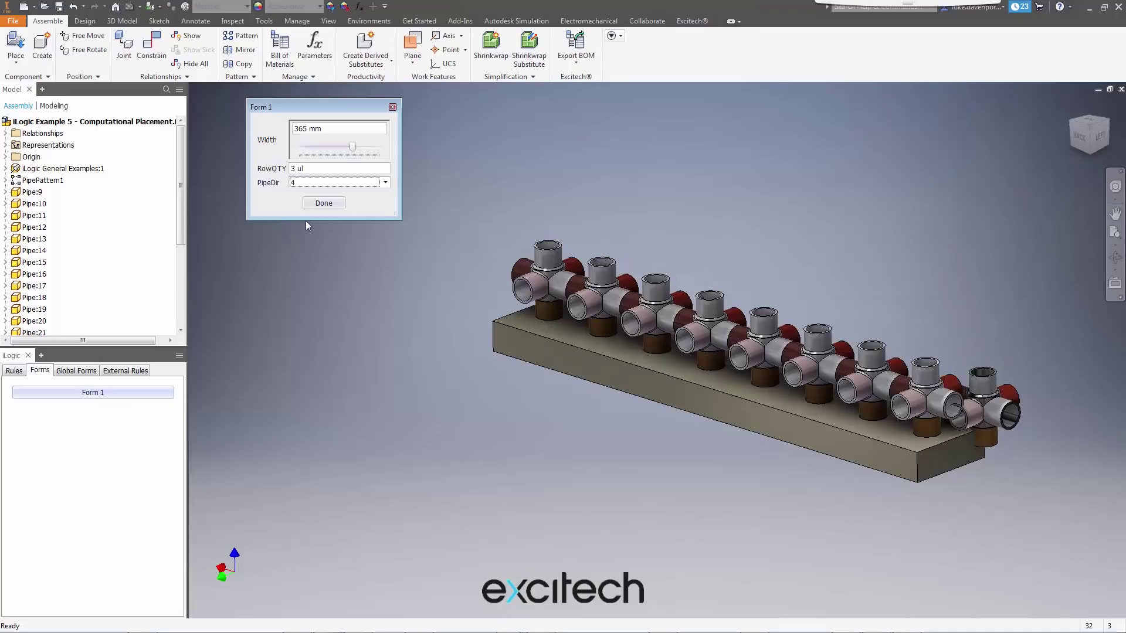
Set PipeDir to 5 and then 6 to rearrange the pipes on the widened base
{"action": "left_click", "coordinate": [310, 184]}
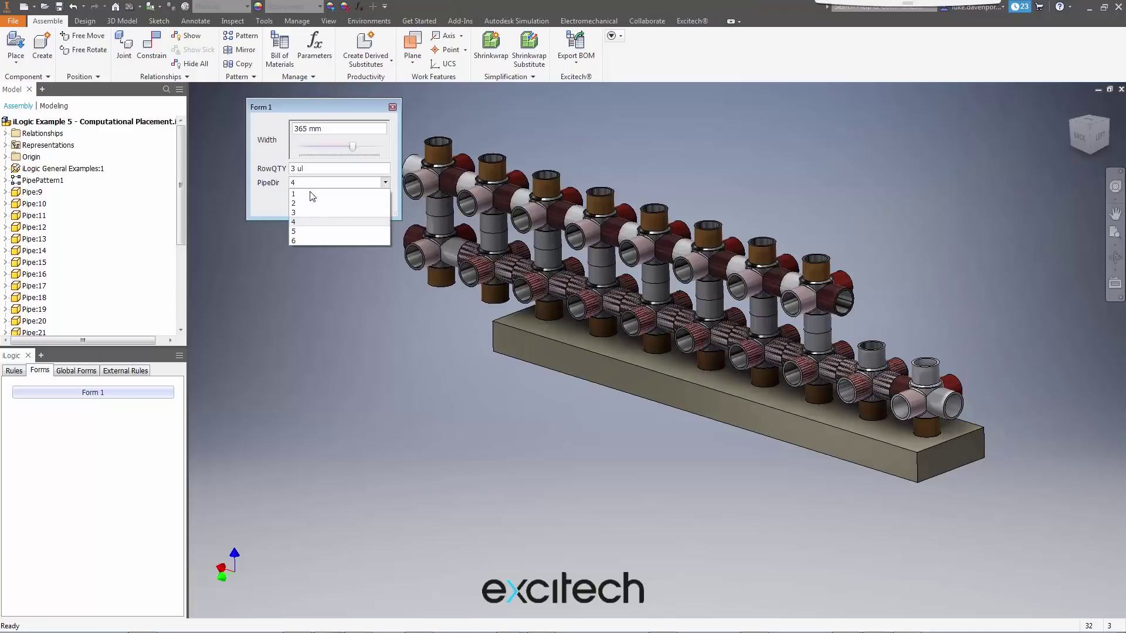
{"action": "left_click", "coordinate": [307, 230]}
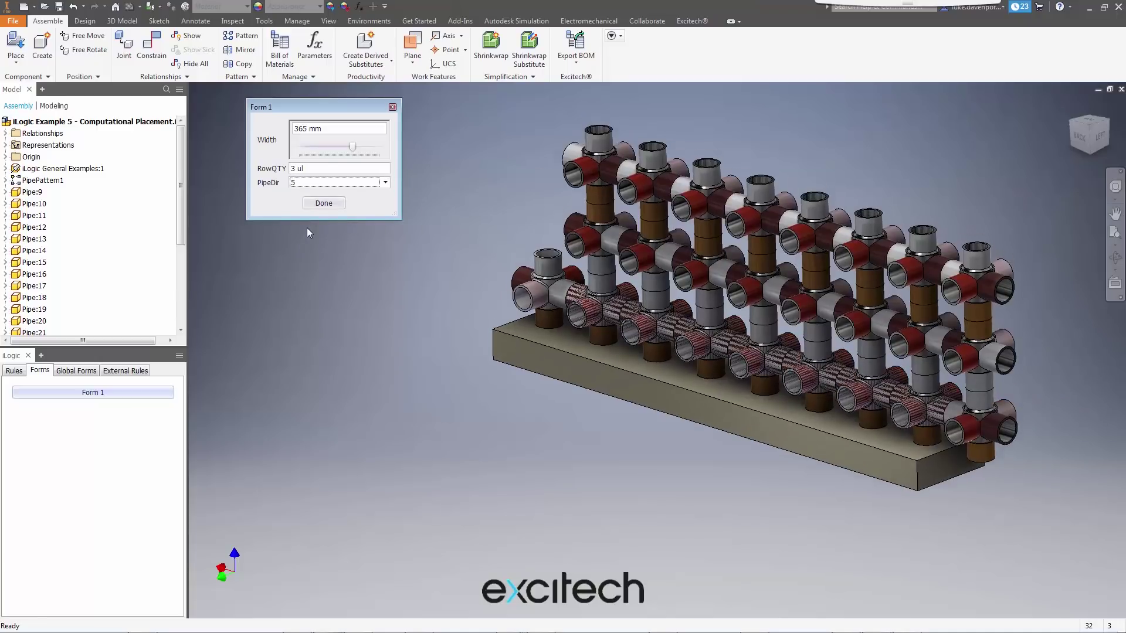
{"action": "left_click", "coordinate": [317, 185]}
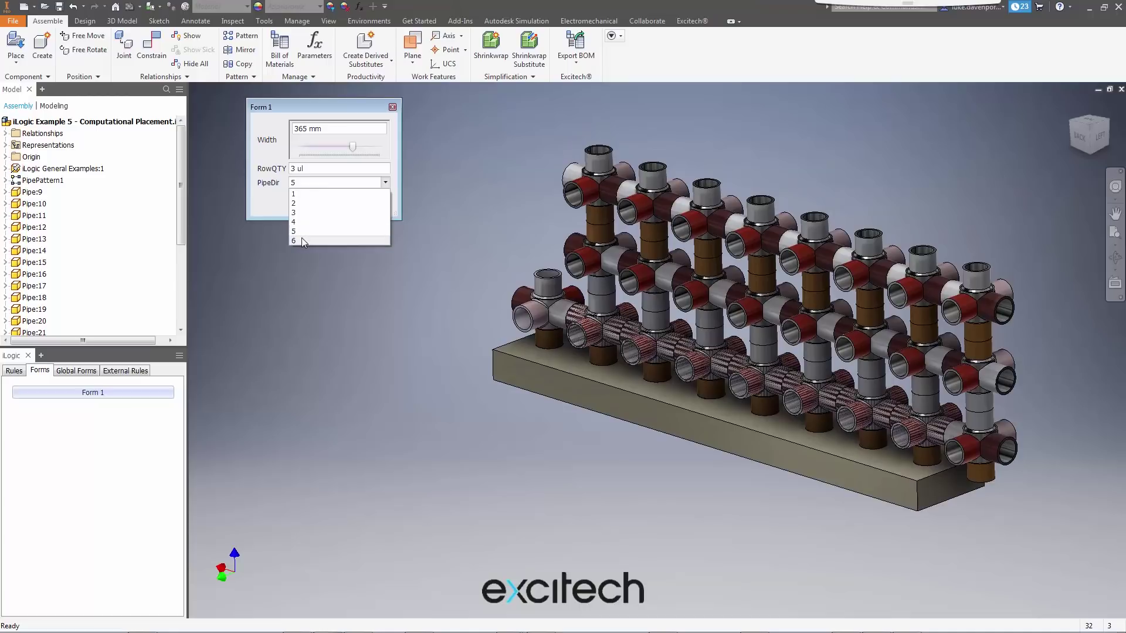
{"action": "left_click", "coordinate": [302, 238]}
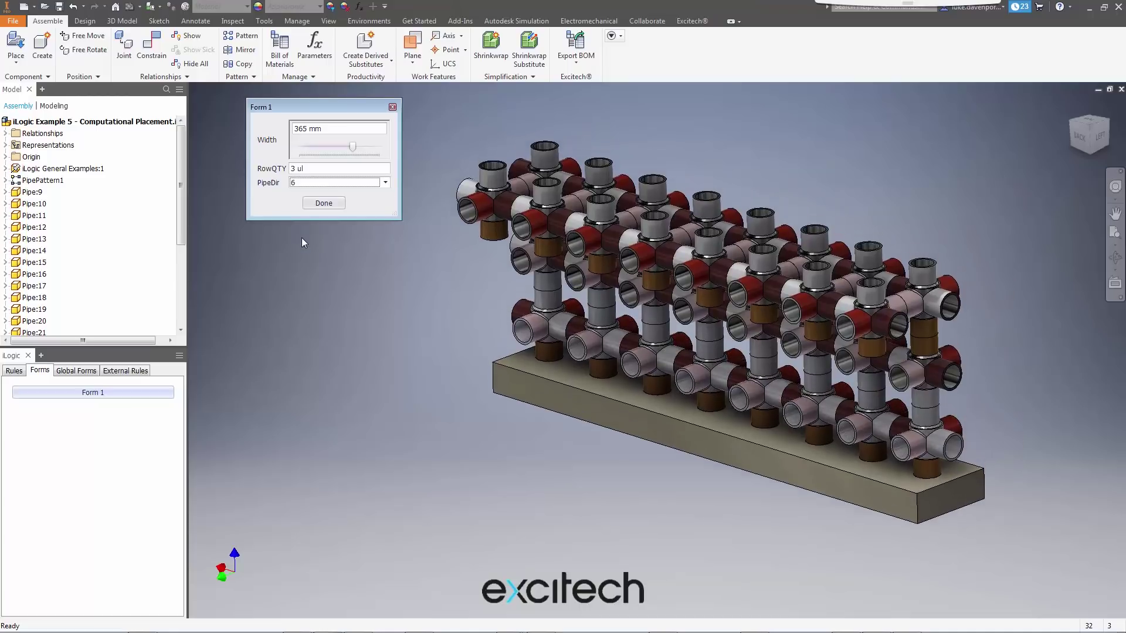
Set RowQTY to 5 and choose PipeDir 5 for the 365 mm wide assembly
{"action": "left_click_drag", "start_coordinate": [311, 170], "coordinate": [281, 172]}
{"action": "type", "text": "5"}
{"action": "key", "text": "Return"}
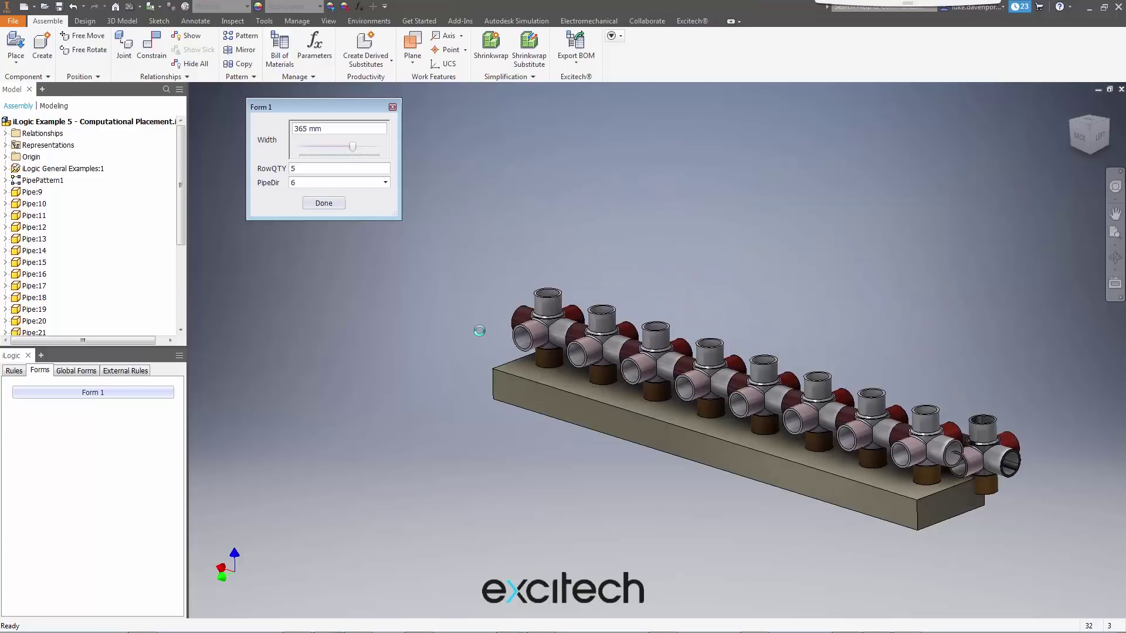
{"action": "left_click", "coordinate": [320, 185]}
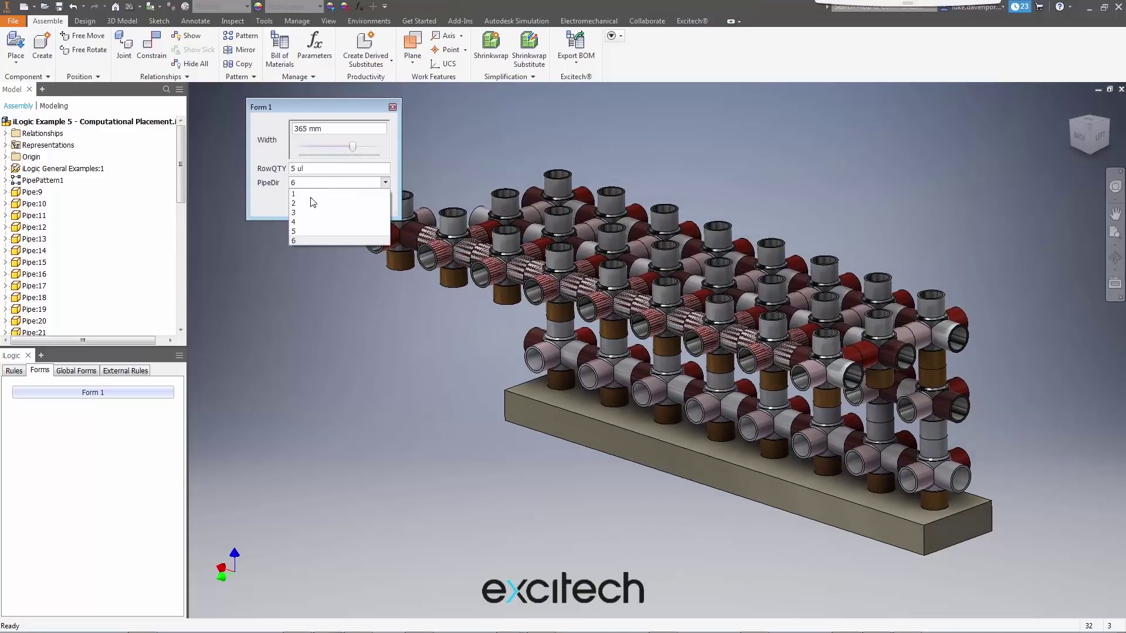
{"action": "left_click", "coordinate": [305, 233]}
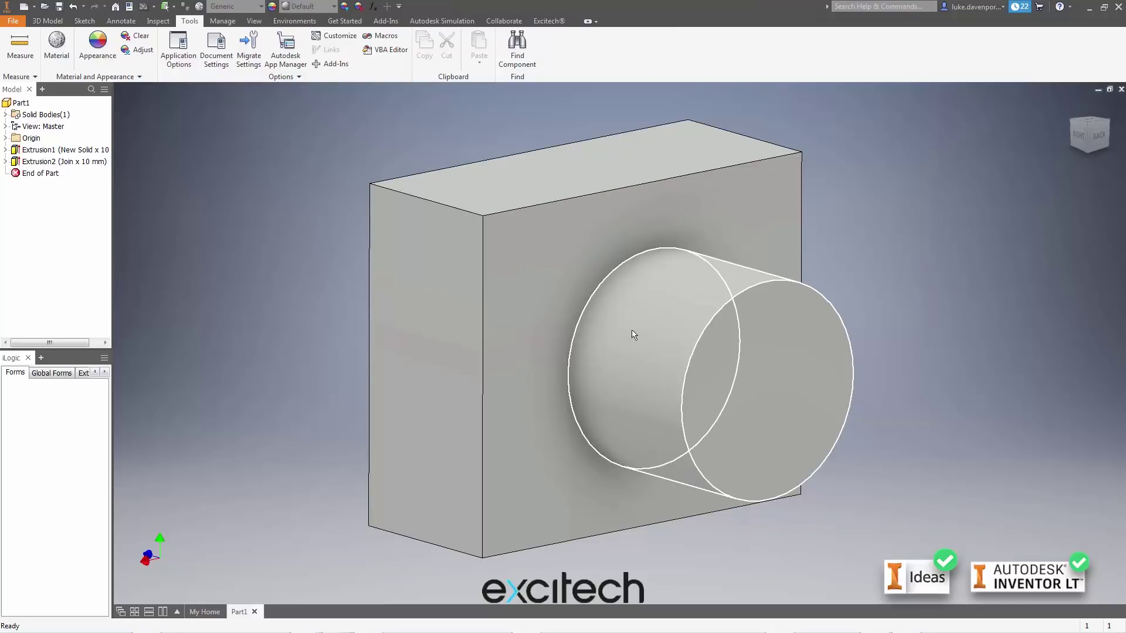
Open Sketch2 under Extrusion2 in Part1 for editing
{"action": "left_click", "coordinate": [5, 162]}
{"action": "left_click", "coordinate": [52, 174]}
{"action": "double_click", "coordinate": [53, 174]}
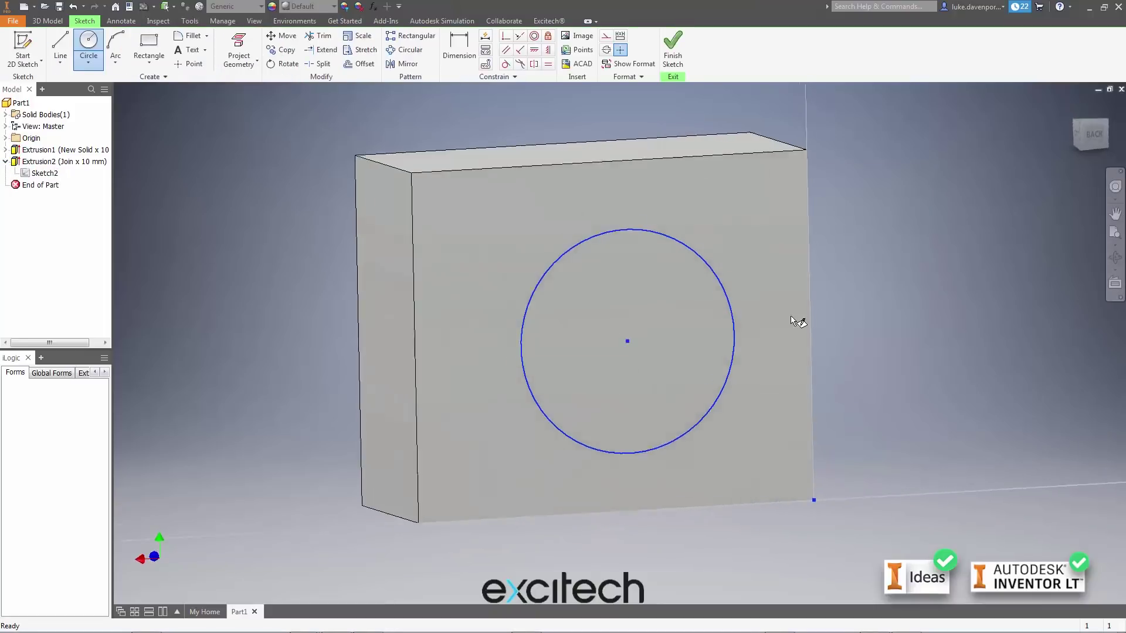
Sketch an open chain of three connected lines in the empty space beside the block
{"action": "left_click", "coordinate": [60, 46]}
{"action": "left_click", "coordinate": [689, 236]}
{"action": "left_click", "coordinate": [874, 147]}
{"action": "left_click", "coordinate": [940, 295]}
{"action": "left_click", "coordinate": [828, 357]}
{"action": "key", "text": "Escape"}
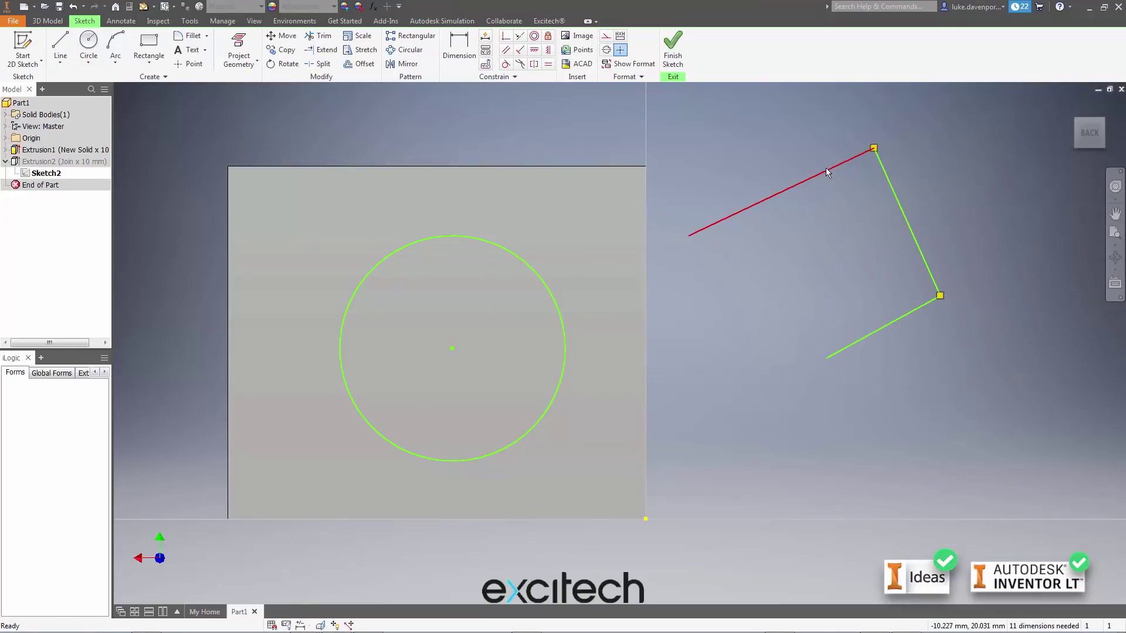
Apply a Fix constraint to the first, uppermost line of the chain
{"action": "left_click", "coordinate": [833, 174]}
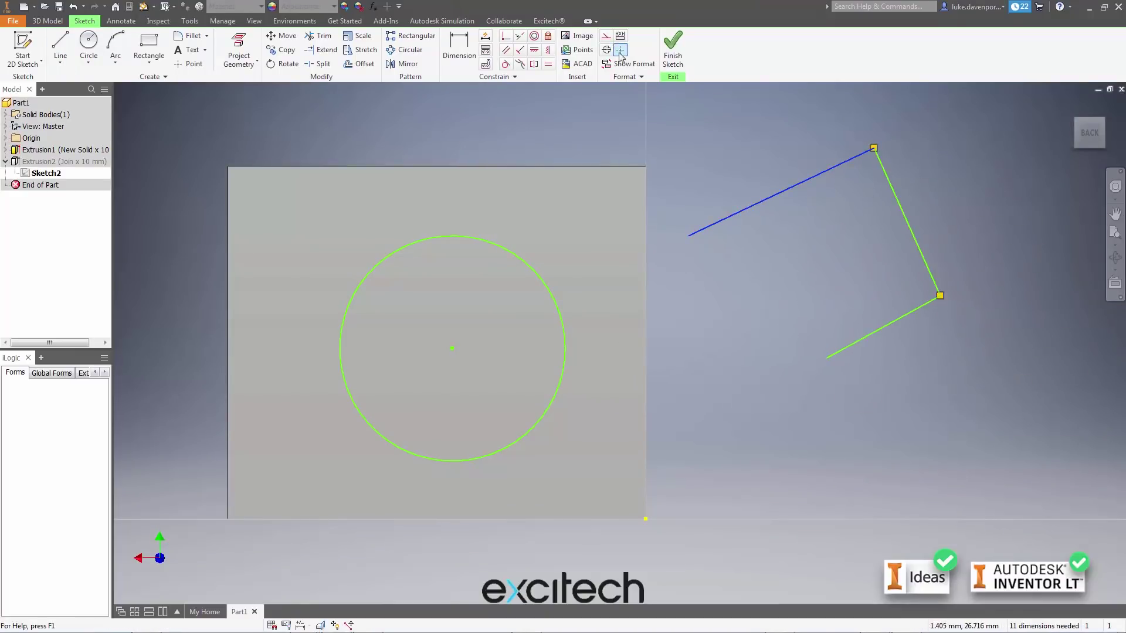
{"action": "left_click", "coordinate": [548, 36]}
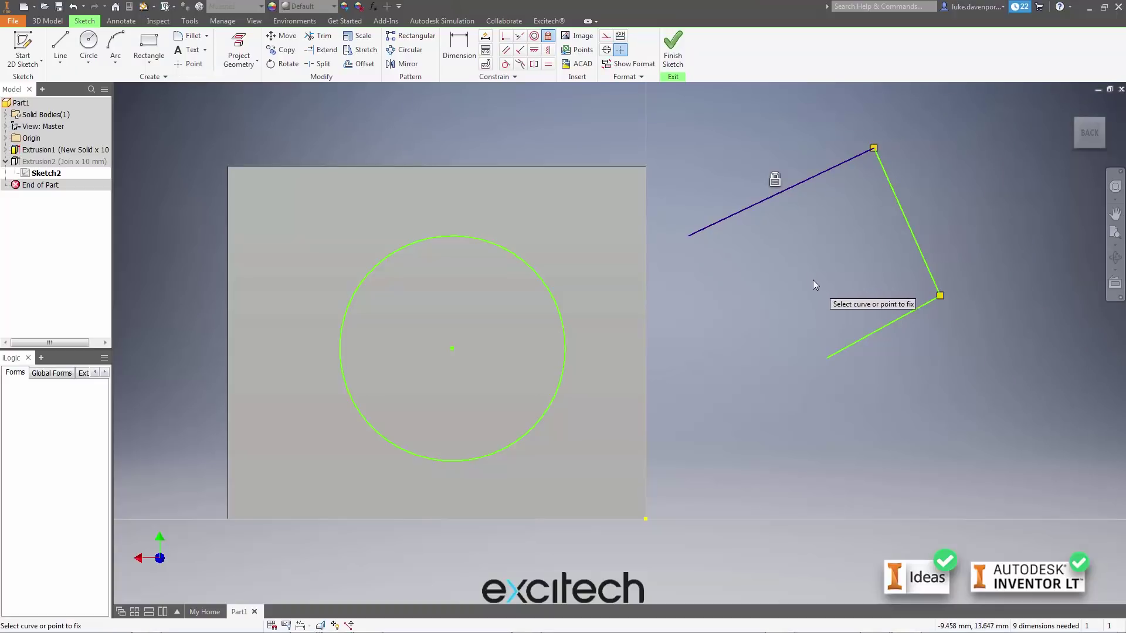
{"action": "middle_click_drag", "start_coordinate": [869, 261], "coordinate": [834, 300]}
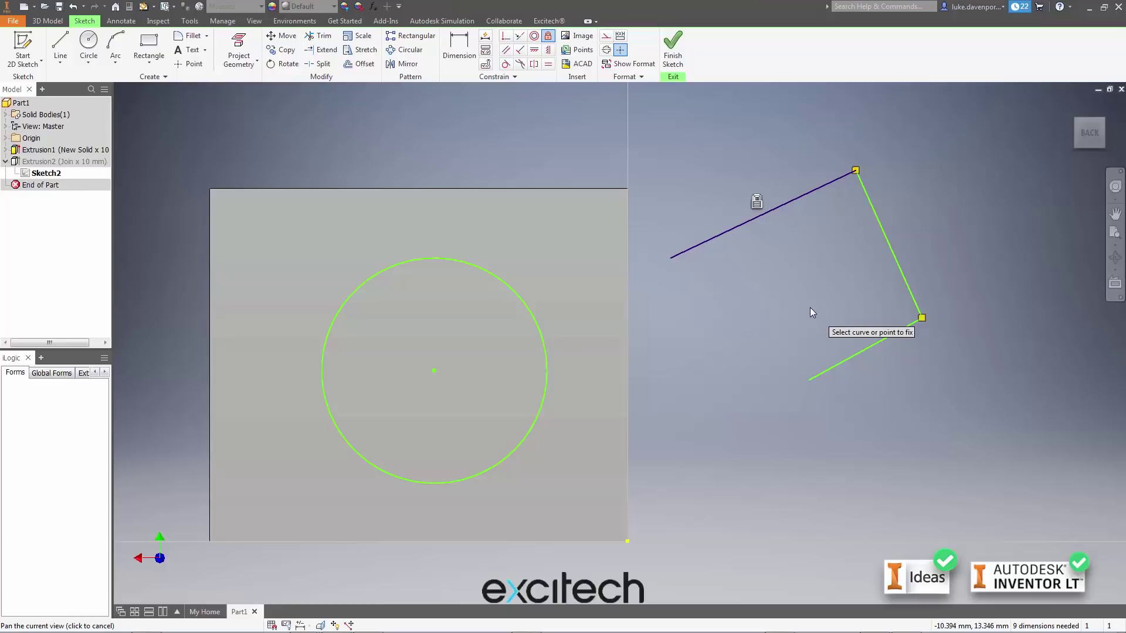
{"action": "middle_click_drag", "start_coordinate": [810, 308], "coordinate": [819, 318]}
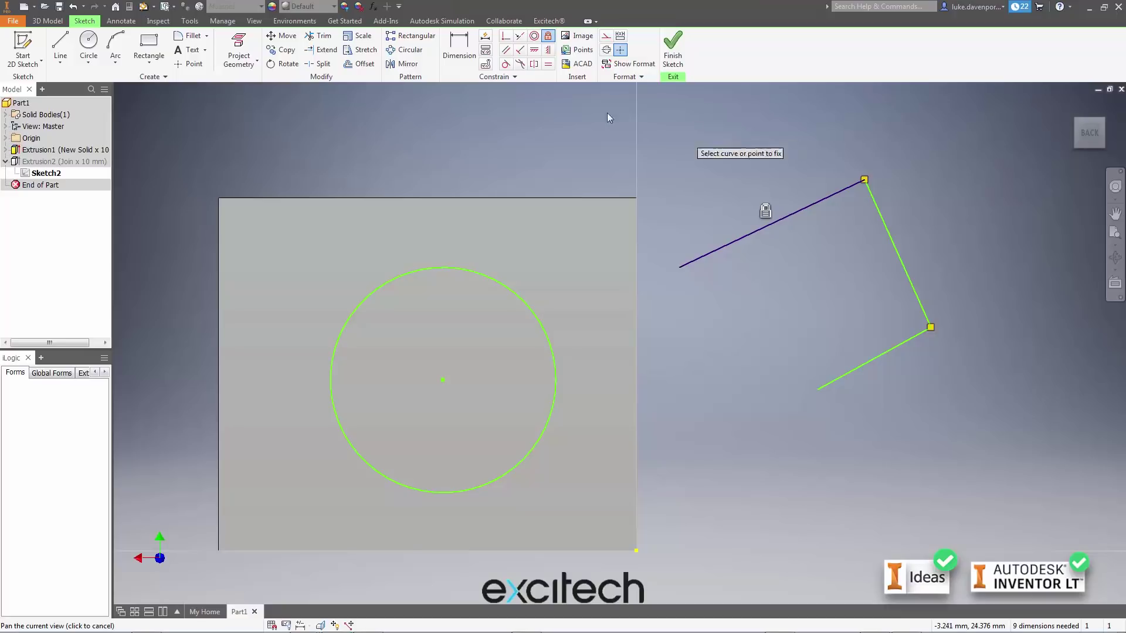
Open the Colors settings in Application Options and bring up the Color Scheme Editor for the Winter Night scheme
{"action": "left_click", "coordinate": [189, 22]}
{"action": "left_click", "coordinate": [182, 42]}
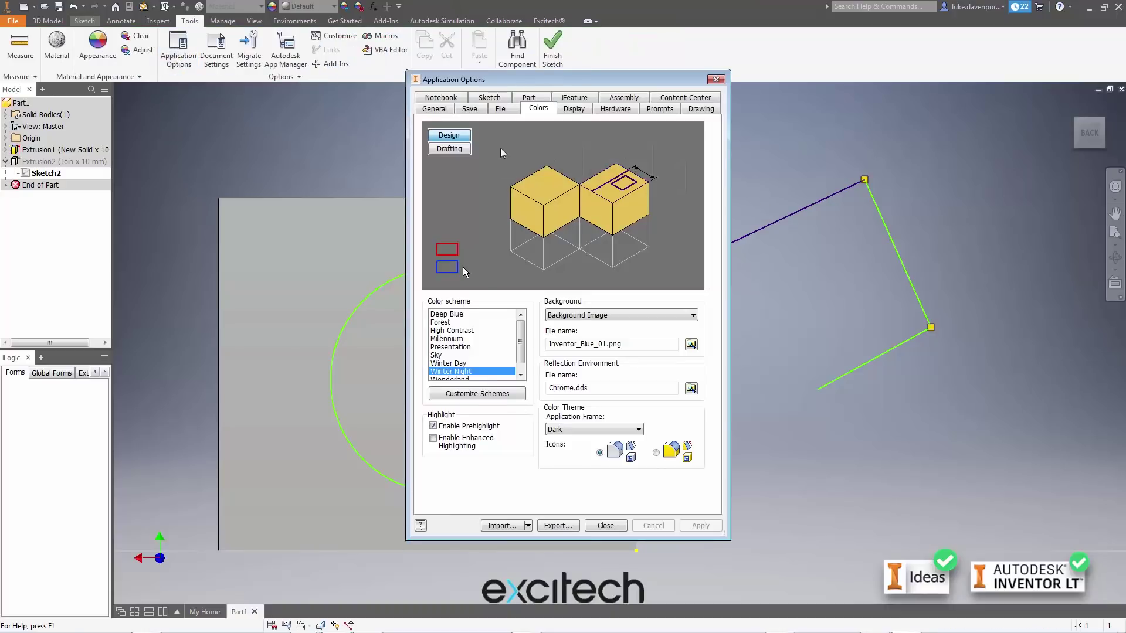
{"action": "left_click", "coordinate": [502, 110]}
{"action": "left_click", "coordinate": [530, 110]}
{"action": "scroll", "coordinate": [520, 346], "scroll_direction": "down", "scroll_amount": 1}
{"action": "scroll", "coordinate": [519, 346], "scroll_direction": "up", "scroll_amount": 1}
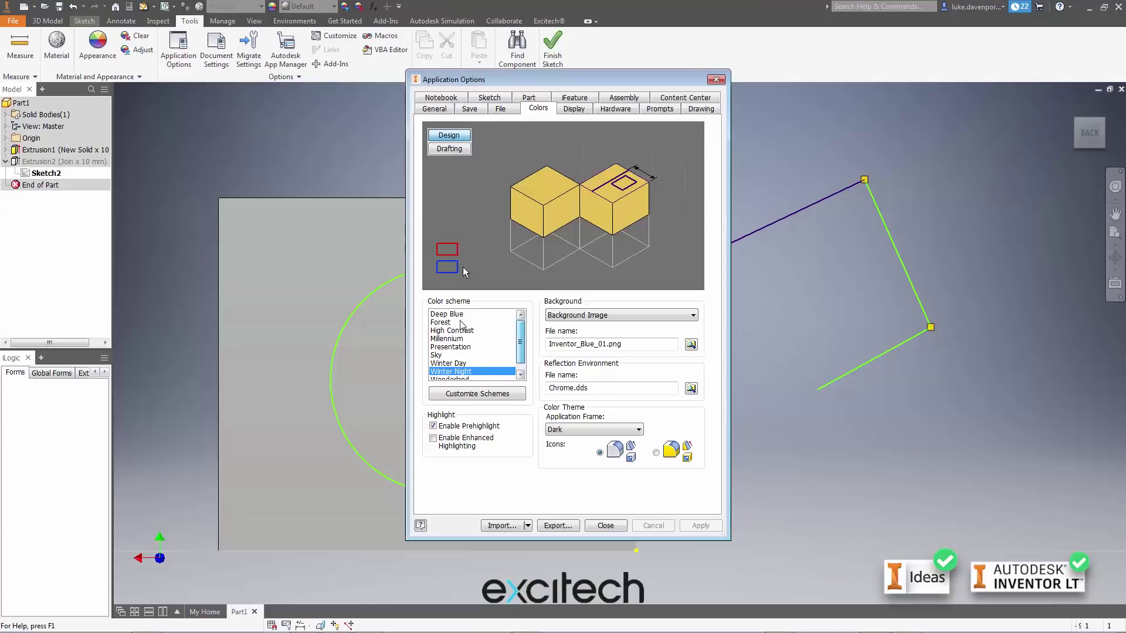
{"action": "left_click", "coordinate": [466, 398]}
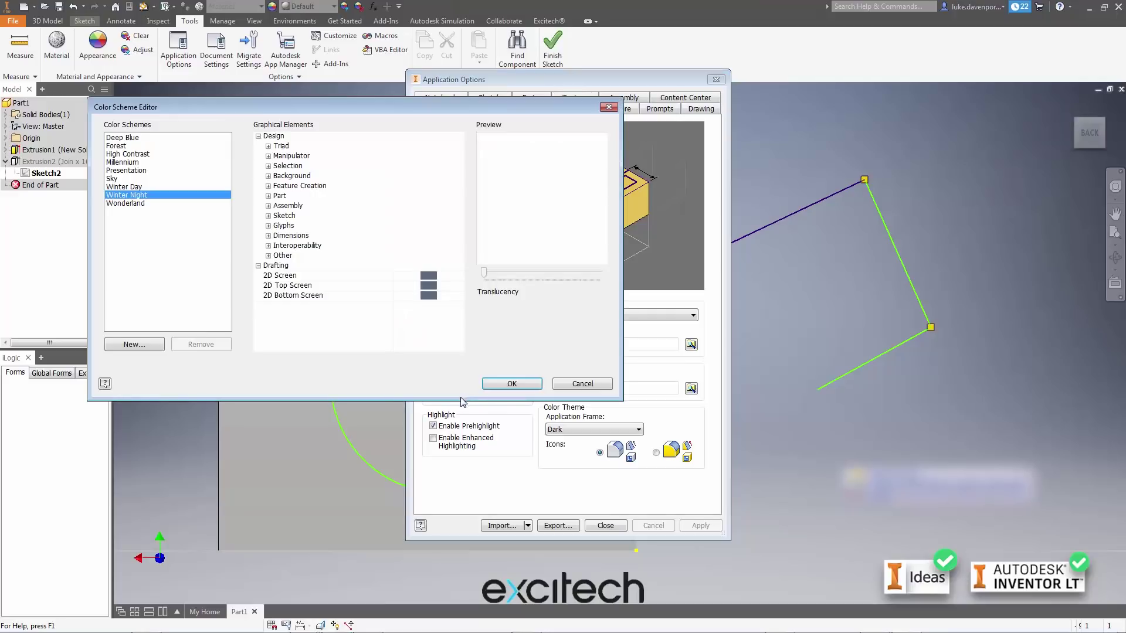
Set the Selection Highlight colour of the Winter Night scheme to red with a translucency of 59 and save the settings
{"action": "left_click", "coordinate": [268, 166]}
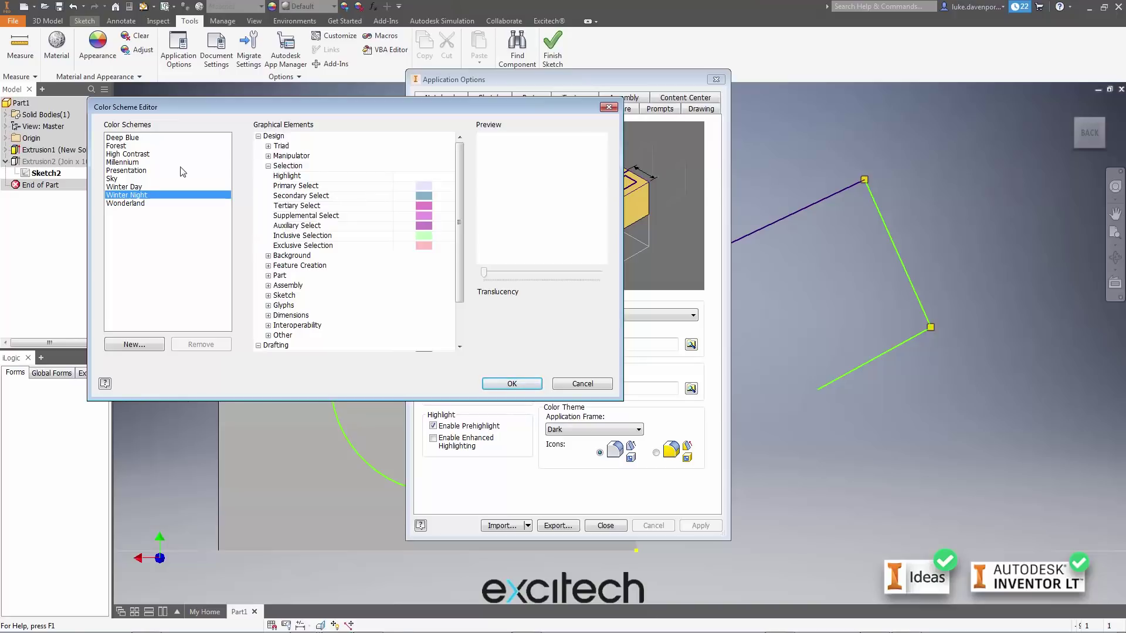
{"action": "left_click", "coordinate": [424, 176]}
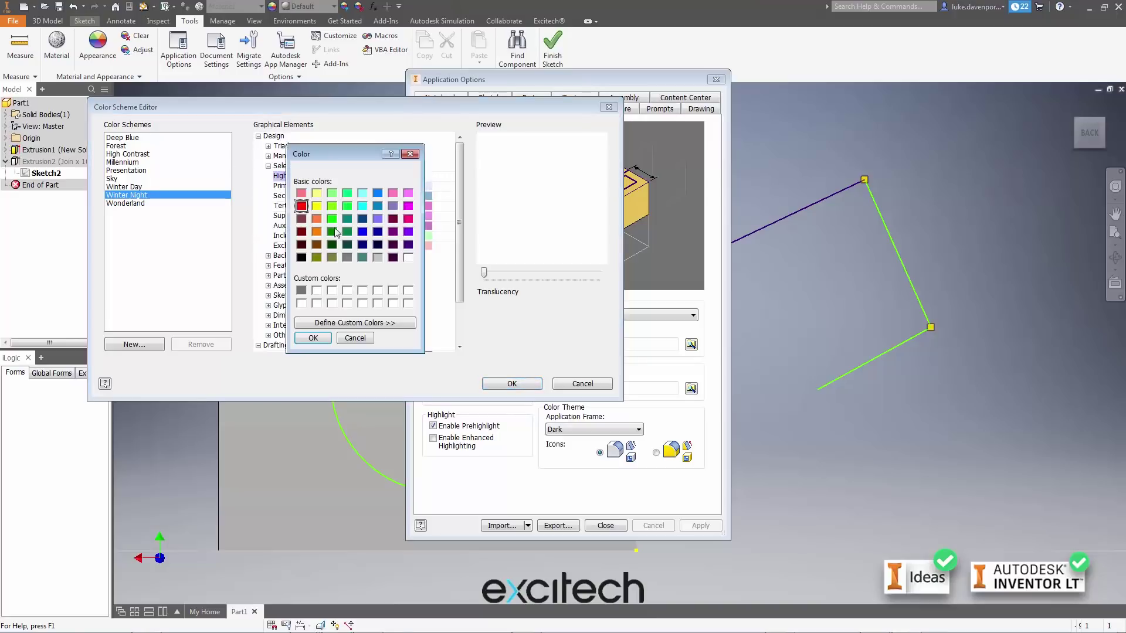
{"action": "left_click", "coordinate": [311, 340]}
{"action": "left_click_drag", "start_coordinate": [484, 272], "coordinate": [553, 283]}
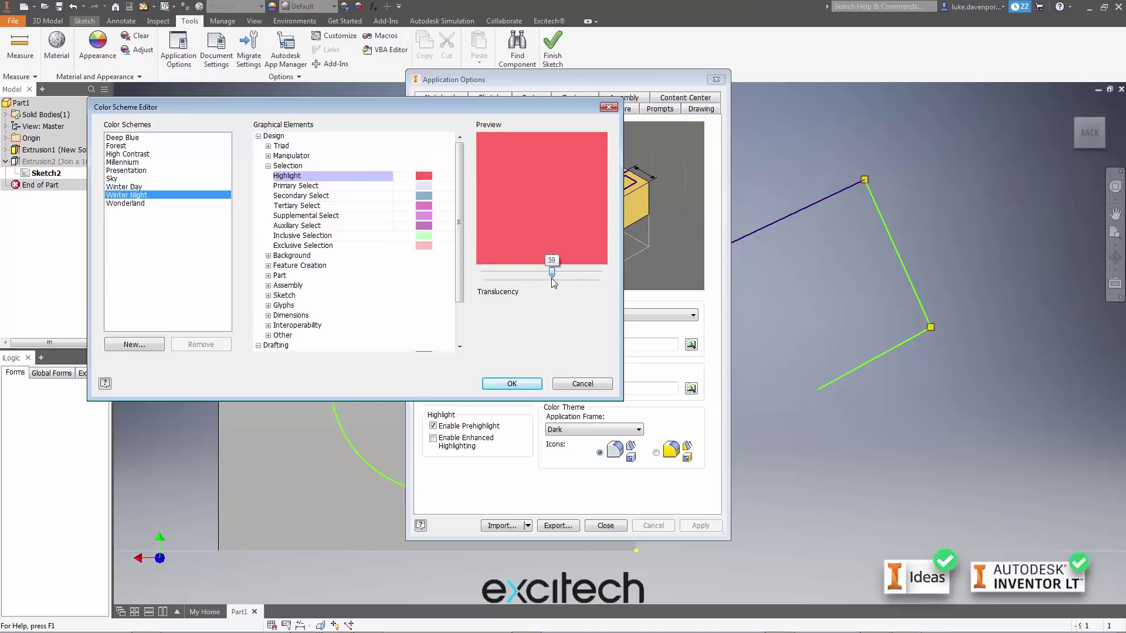
{"action": "left_click", "coordinate": [511, 383]}
{"action": "left_click", "coordinate": [592, 527]}
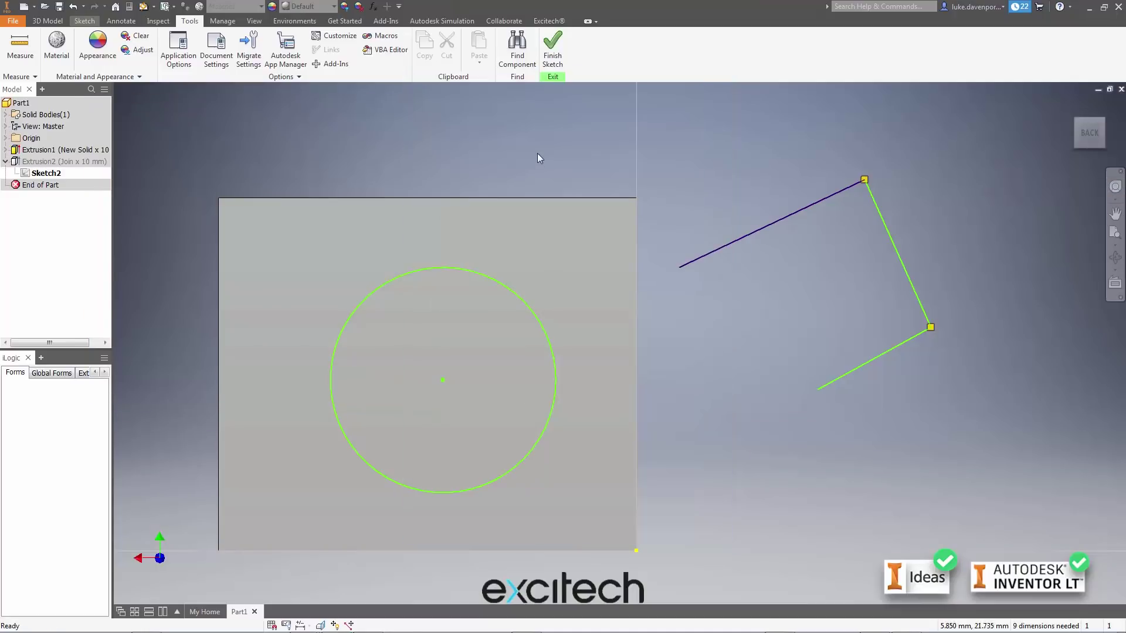
Finish editing Sketch2 and preview the highlight colour on the cylindrical extrusion
{"action": "key", "text": "F6"}
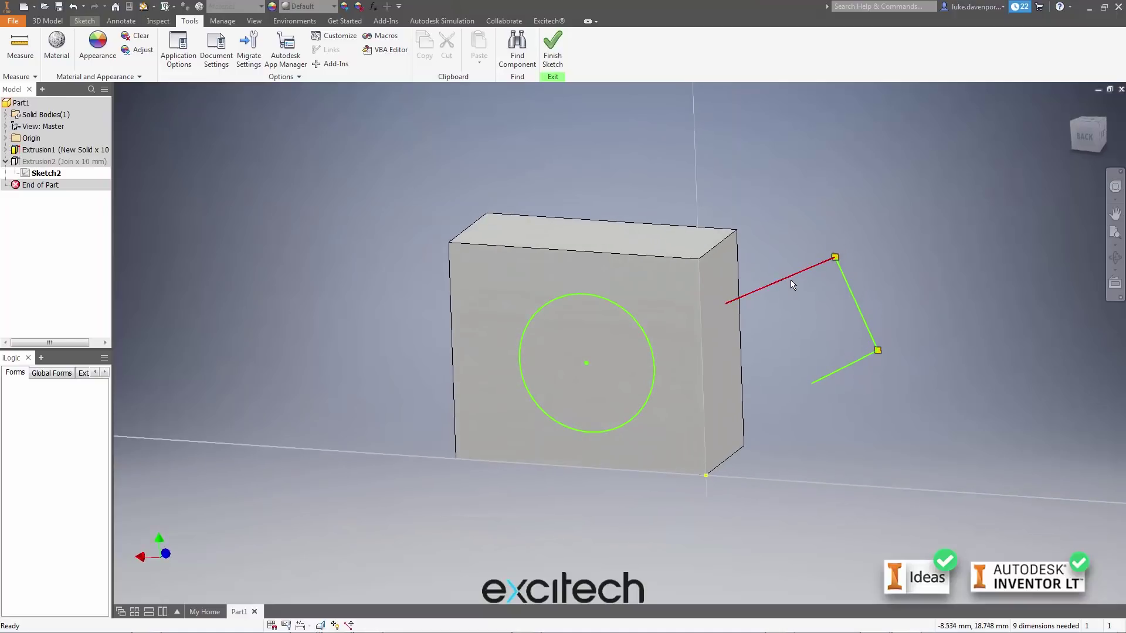
{"action": "left_click", "coordinate": [552, 47]}
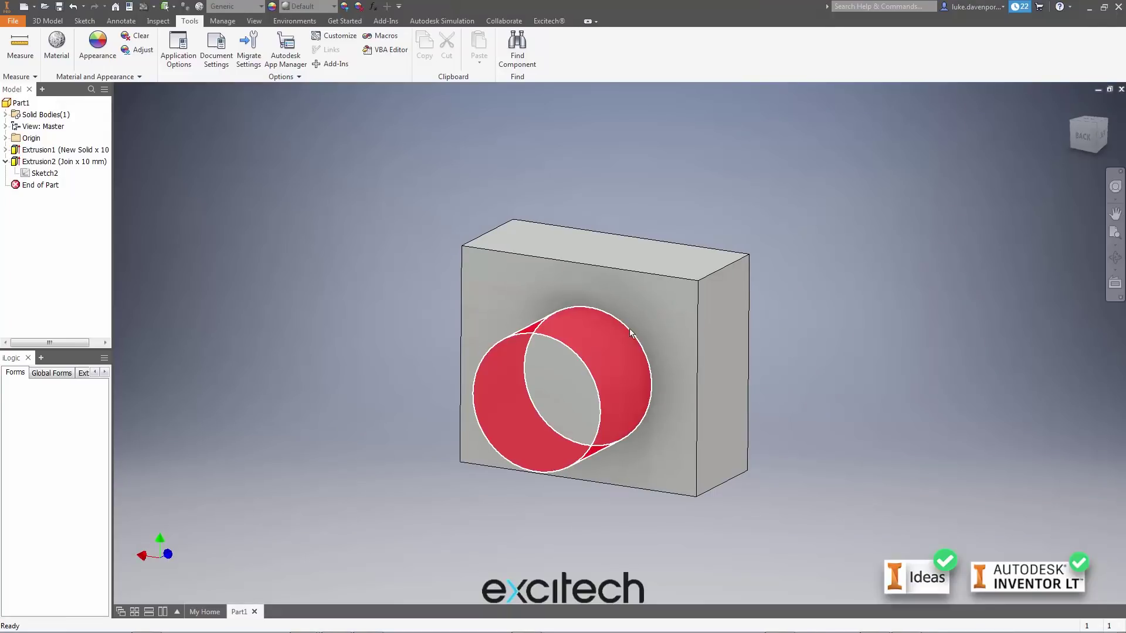
{"action": "scroll", "coordinate": [744, 182], "scroll_direction": "down", "scroll_amount": 3}
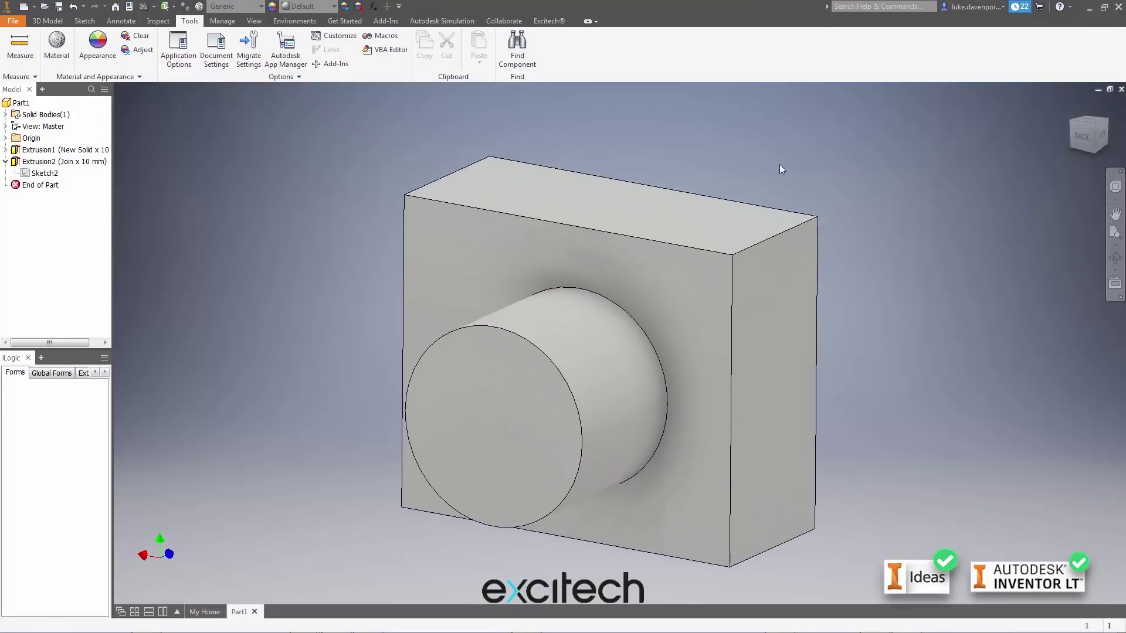
Reopen Sketch2 for editing and display the Sketch colour elements of the Winter Night scheme in the Color Scheme Editor
{"action": "left_click", "coordinate": [46, 174]}
{"action": "double_click", "coordinate": [45, 173]}
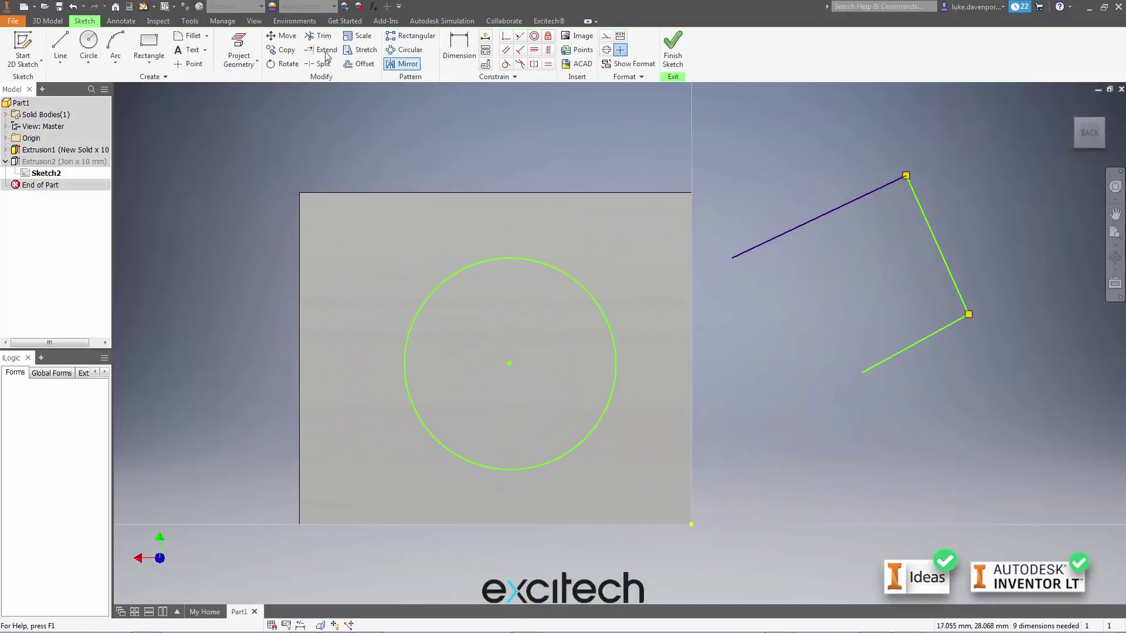
{"action": "left_click", "coordinate": [189, 20]}
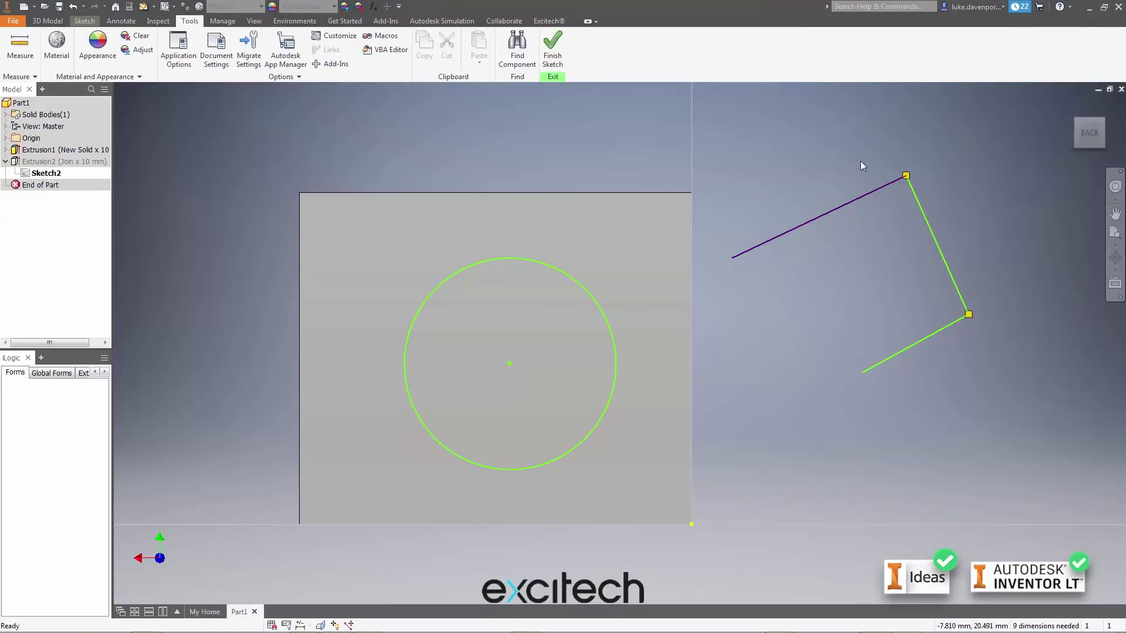
{"action": "left_click", "coordinate": [179, 50]}
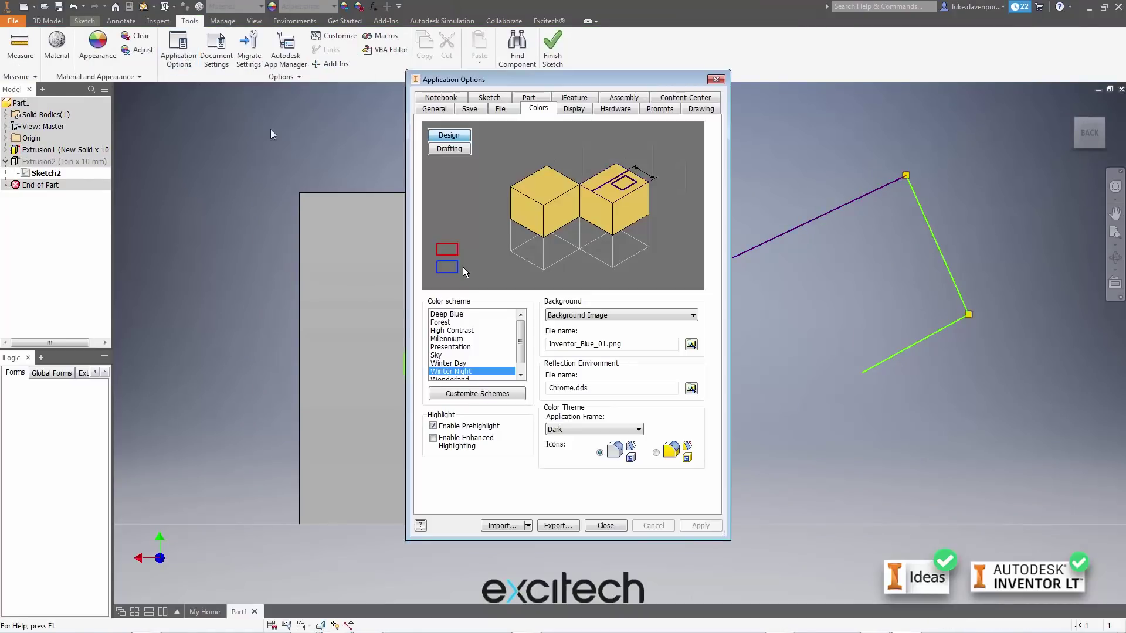
{"action": "left_click", "coordinate": [468, 396]}
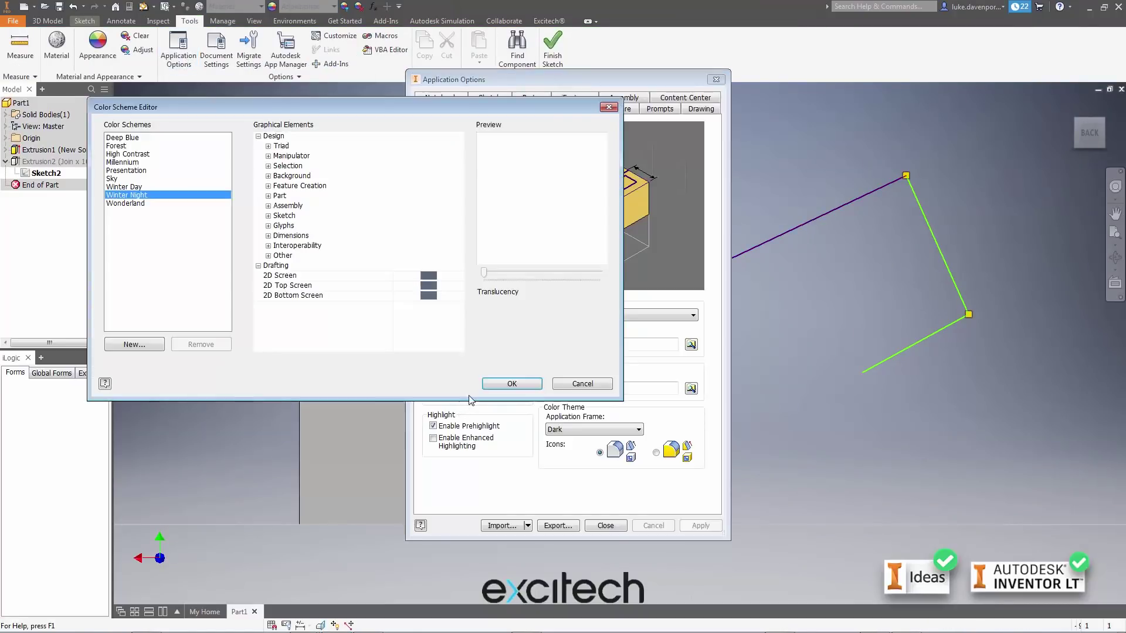
{"action": "left_click", "coordinate": [268, 216]}
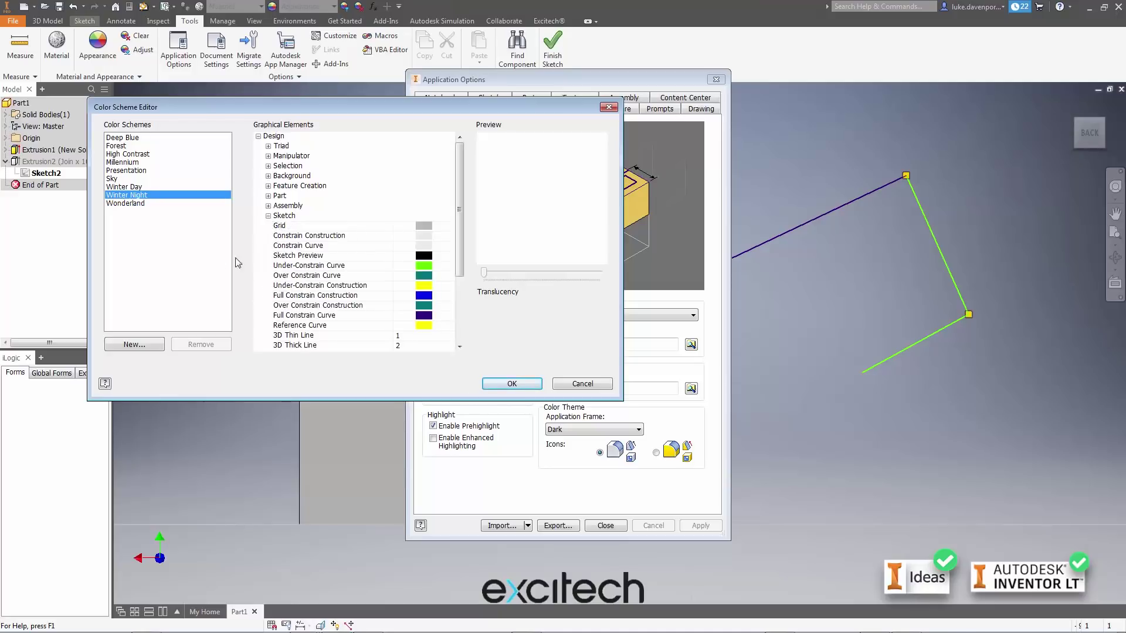
Set the Under-Constrain Curve colour to a custom dark red with RGB 217, 0, 0 and apply the scheme
{"action": "left_click", "coordinate": [426, 268]}
{"action": "left_click", "coordinate": [301, 206]}
{"action": "left_click", "coordinate": [332, 323]}
{"action": "left_click_drag", "start_coordinate": [548, 241], "coordinate": [551, 241]}
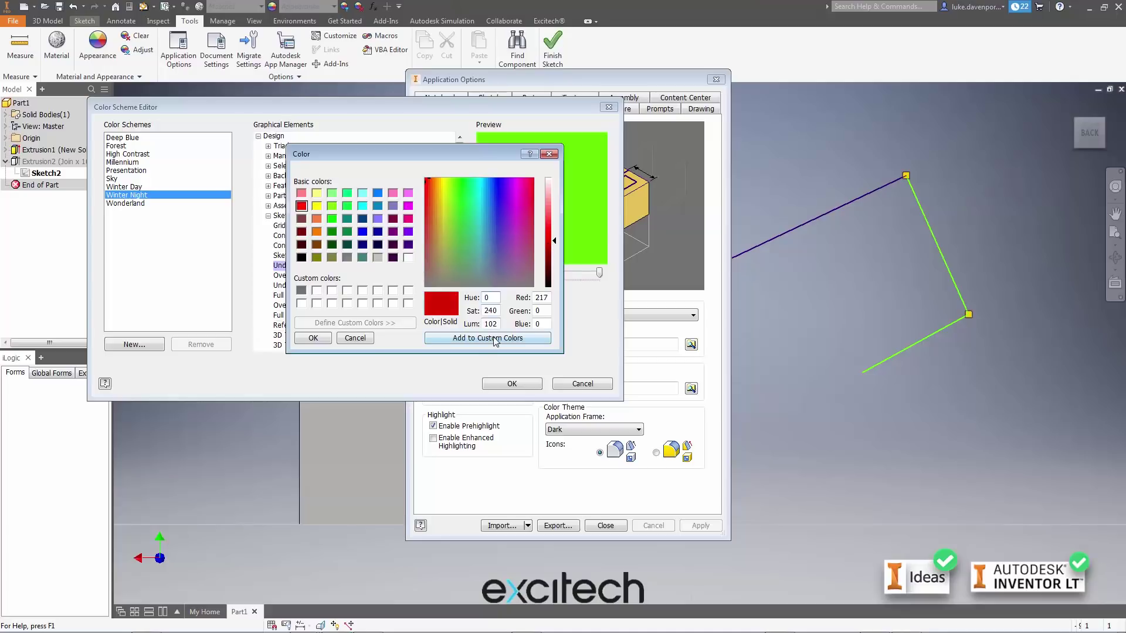
{"action": "left_click", "coordinate": [483, 338]}
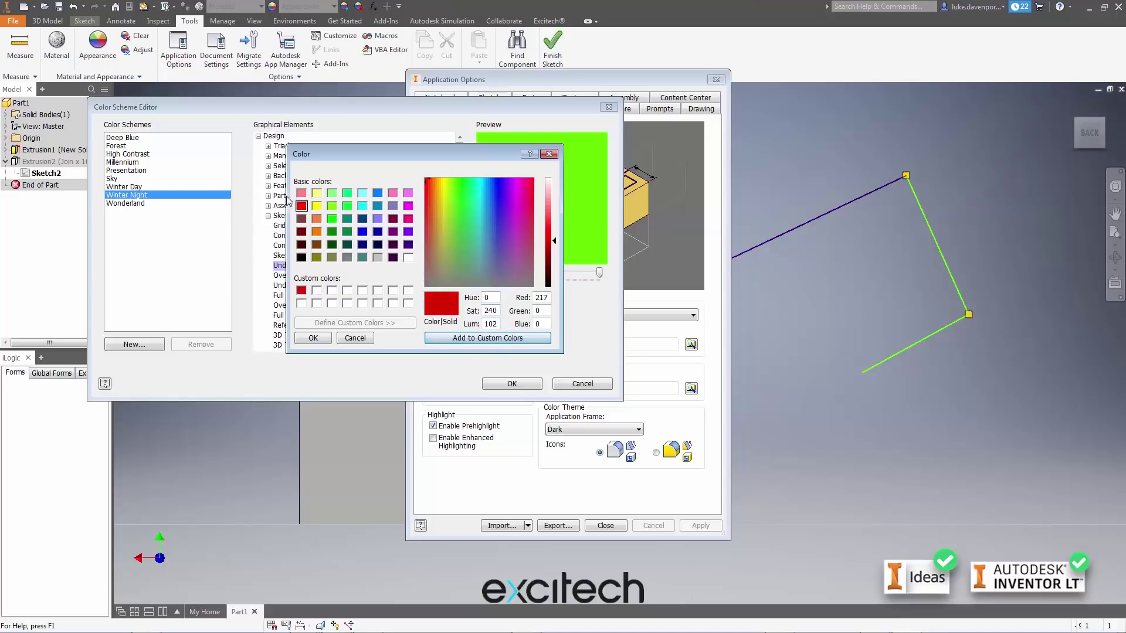
{"action": "left_click", "coordinate": [301, 291]}
{"action": "left_click", "coordinate": [313, 338]}
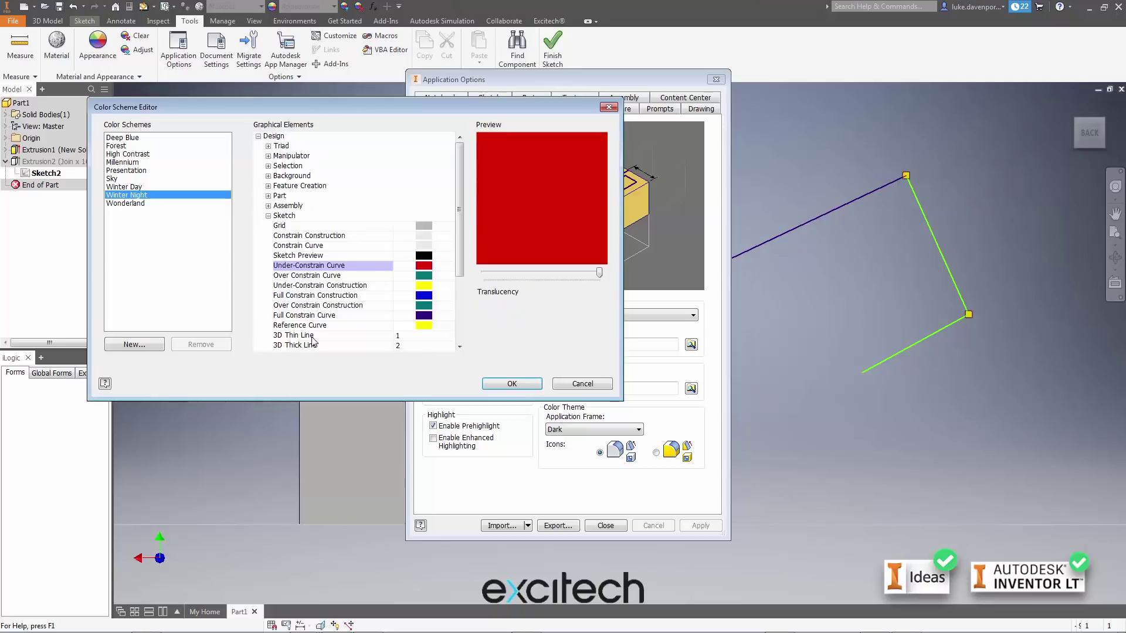
{"action": "left_click", "coordinate": [508, 386]}
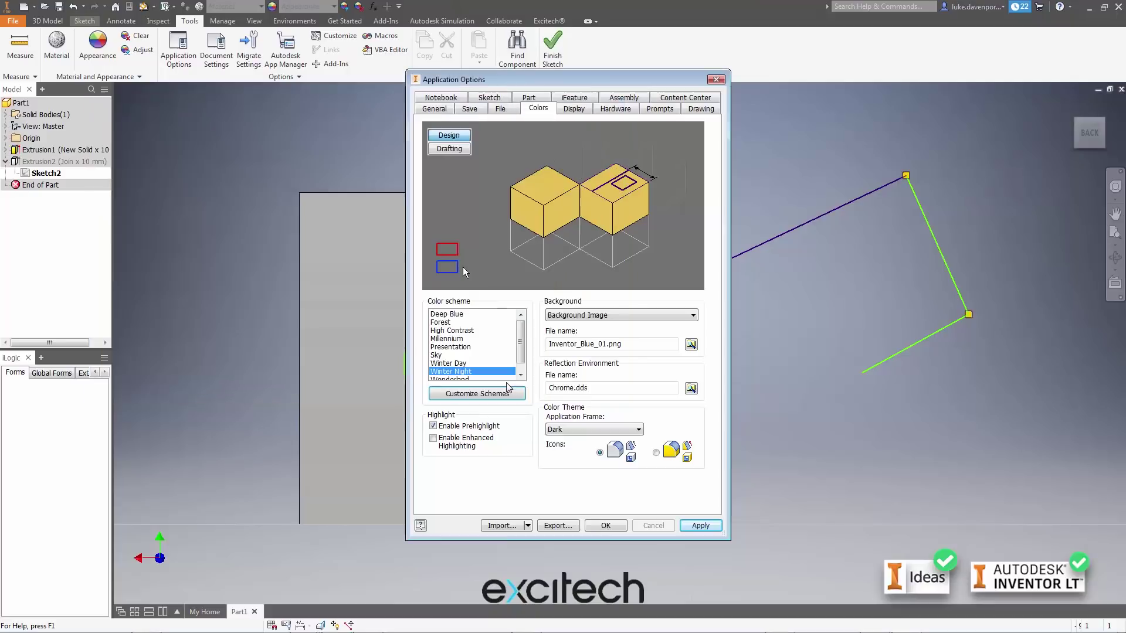
{"action": "left_click", "coordinate": [610, 523]}
Reshape the line chain by moving its lower joint and its free end outward, away from the fixed line
{"action": "middle_click_drag", "start_coordinate": [829, 352], "coordinate": [761, 355]}
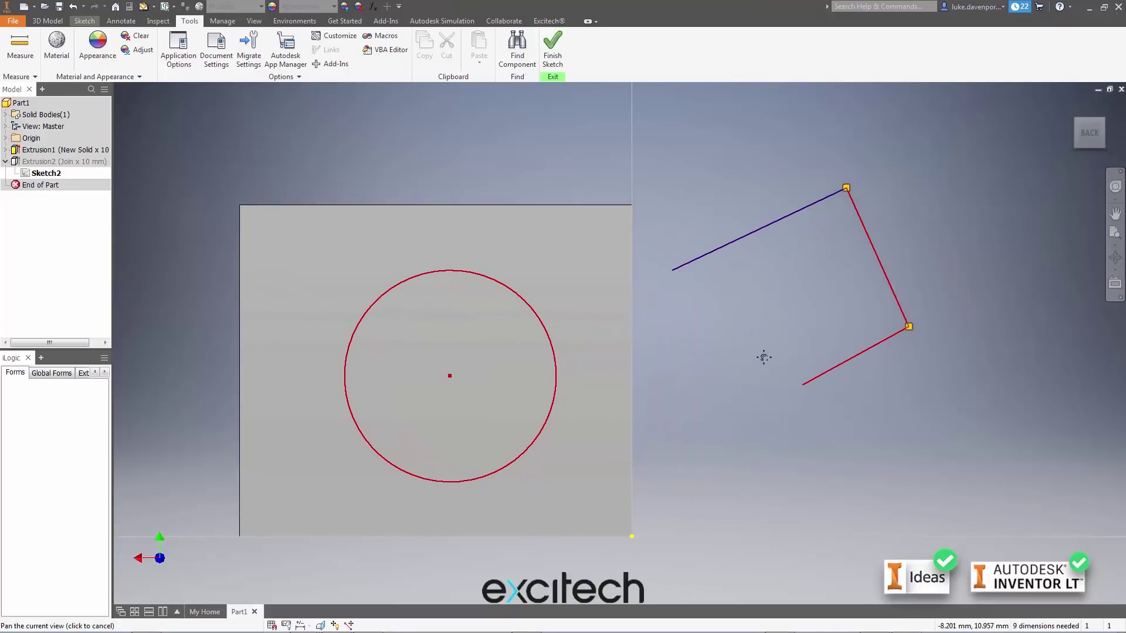
{"action": "left_click", "coordinate": [831, 196]}
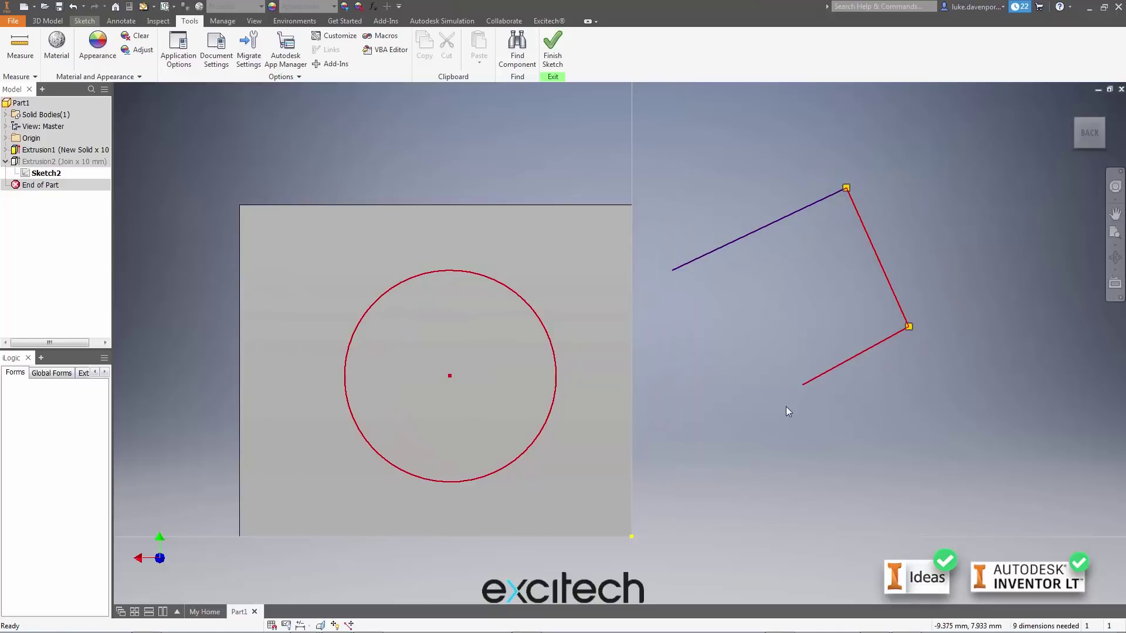
{"action": "middle_click_drag", "start_coordinate": [940, 459], "coordinate": [864, 455]}
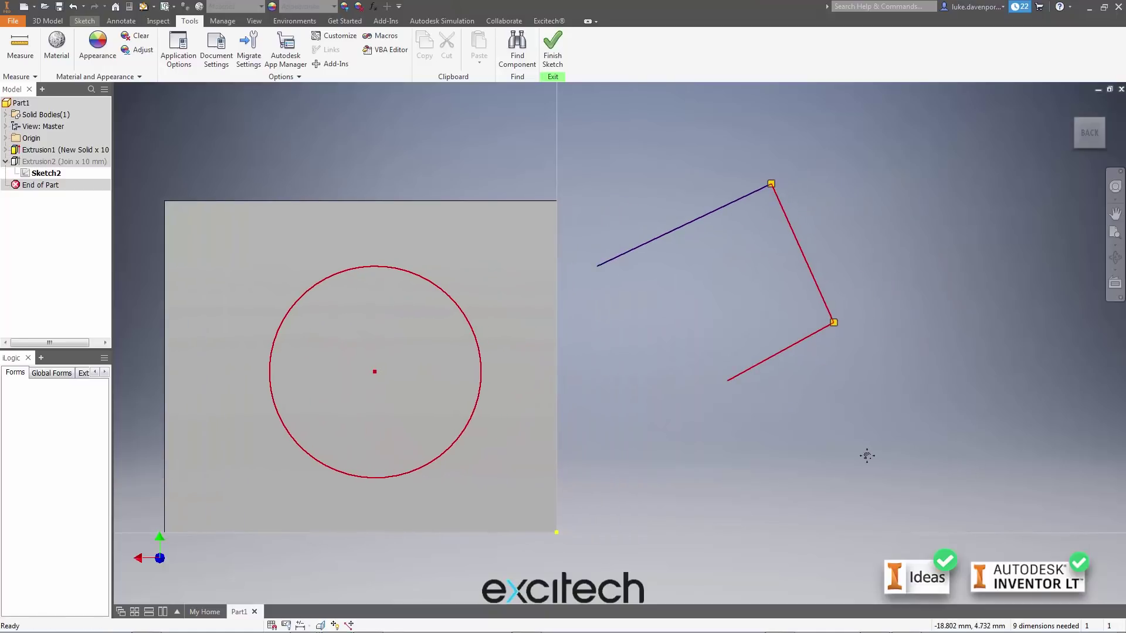
{"action": "left_click_drag", "start_coordinate": [833, 322], "coordinate": [905, 277]}
{"action": "mouse_move", "coordinate": [728, 381]}
{"action": "left_mouse_down"}
{"action": "mouse_move", "coordinate": [808, 433]}
{"action": "mouse_move", "coordinate": [784, 443]}
{"action": "left_mouse_up"}
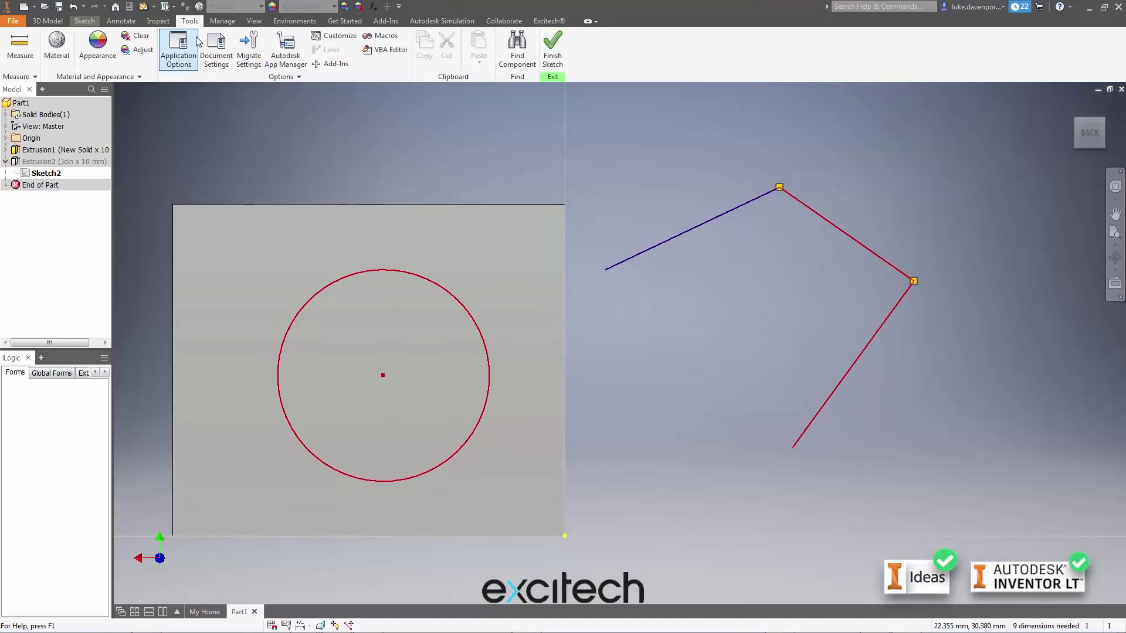
Bring up the Color Scheme Editor for the Winter Night scheme again
{"action": "left_click", "coordinate": [178, 47]}
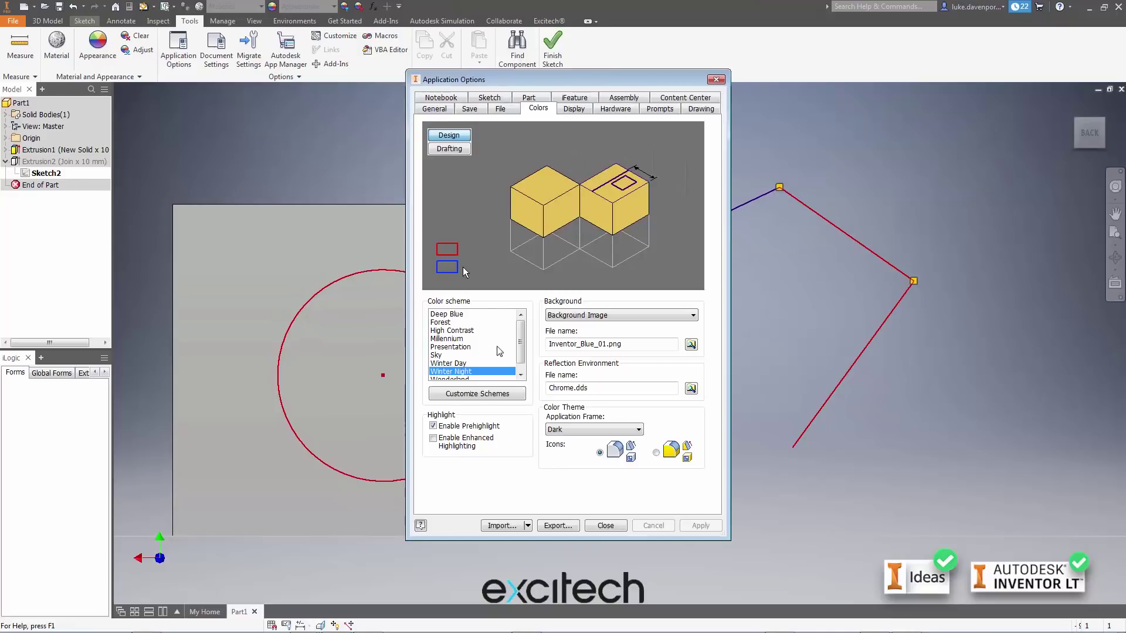
{"action": "left_click", "coordinate": [501, 396]}
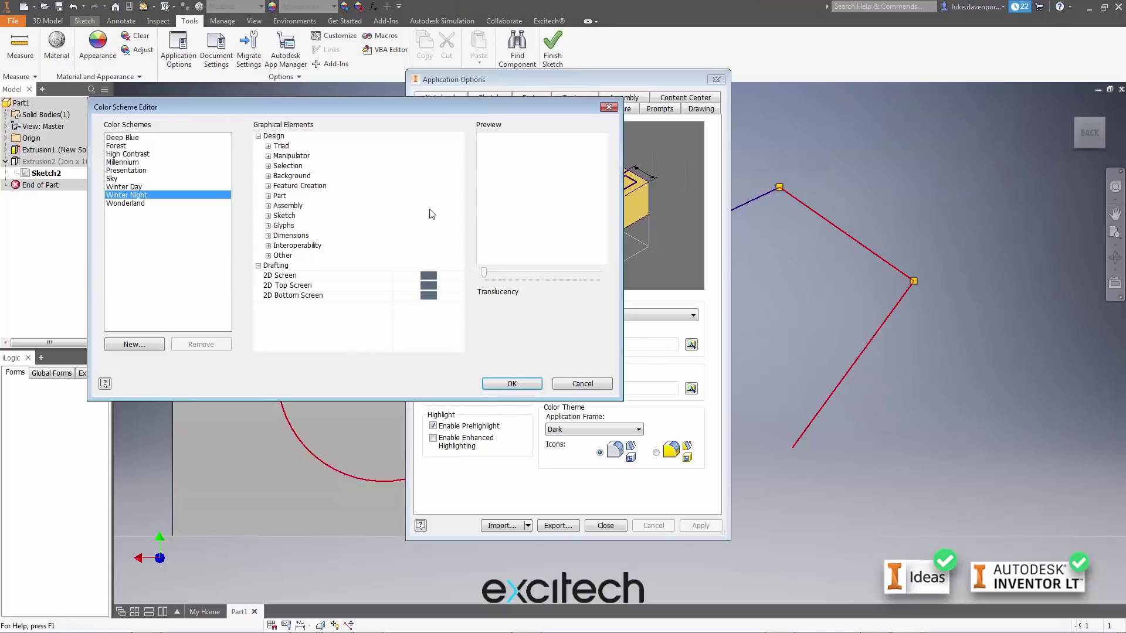
{"action": "left_click_drag", "start_coordinate": [496, 97], "coordinate": [531, 106]}
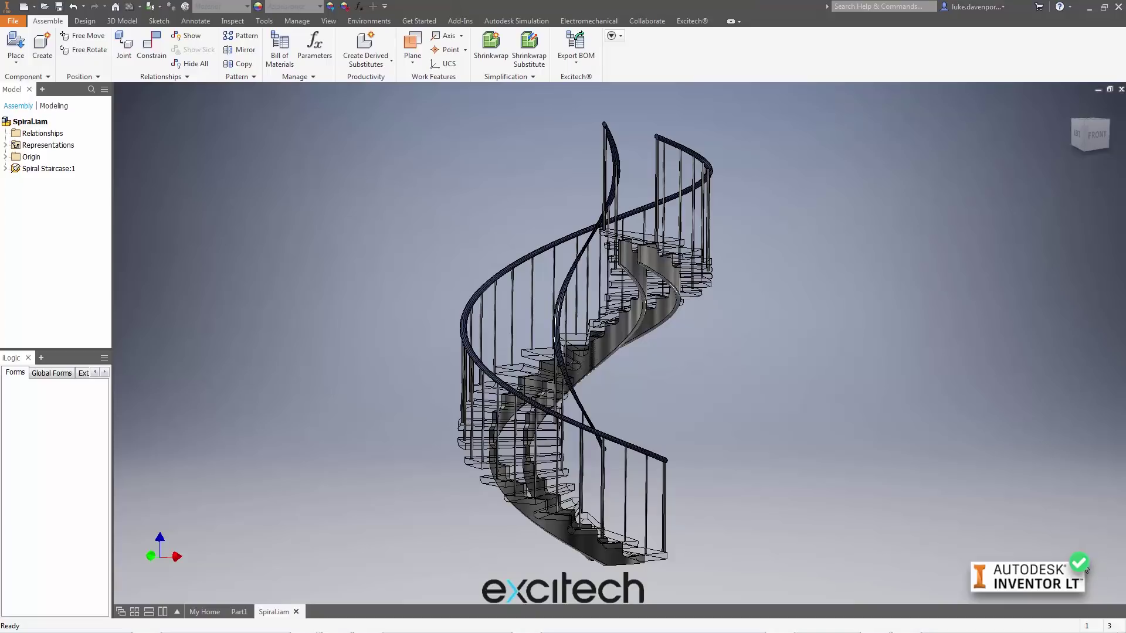
Create and share a shared view of the Spiral.iam assembly named Spiral-2018-XX-XX
{"action": "left_click", "coordinate": [13, 20]}
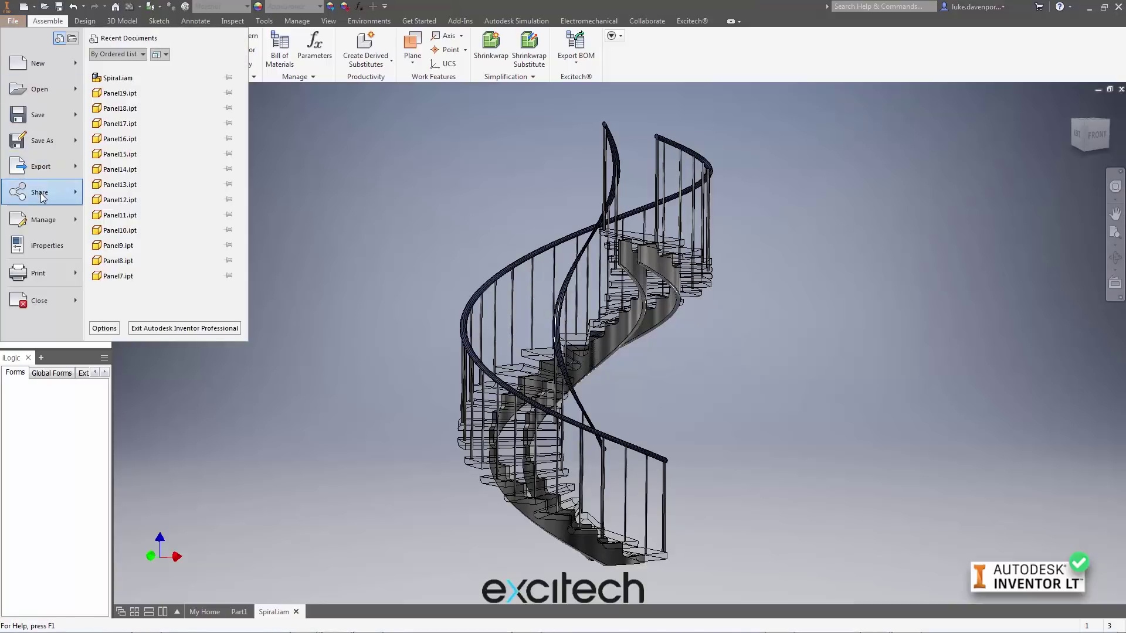
{"action": "mouse_move", "coordinate": [40, 192]}
{"action": "left_click", "coordinate": [135, 75]}
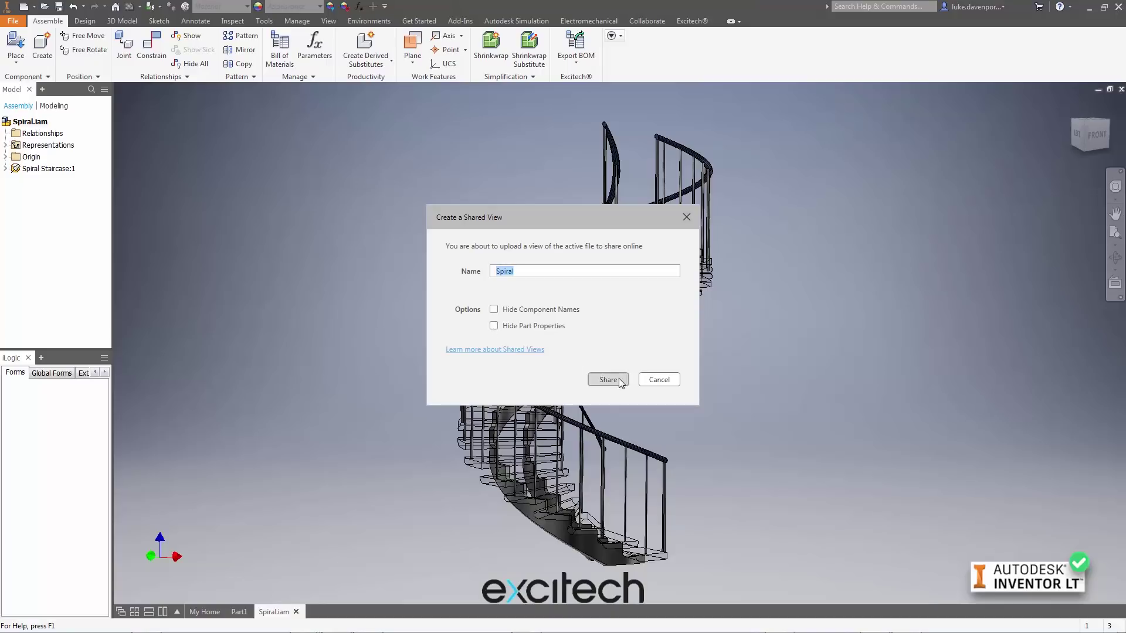
{"action": "left_click", "coordinate": [530, 274]}
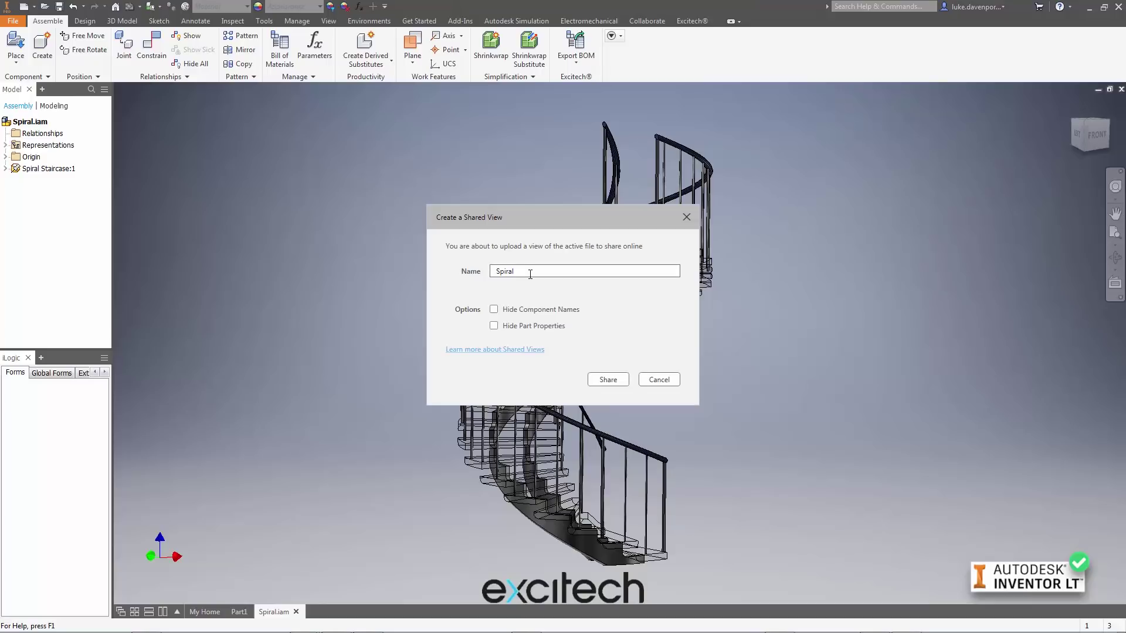
{"action": "type", "text": "-2018-XX-XX"}
{"action": "left_click_drag", "start_coordinate": [556, 272], "coordinate": [483, 273]}
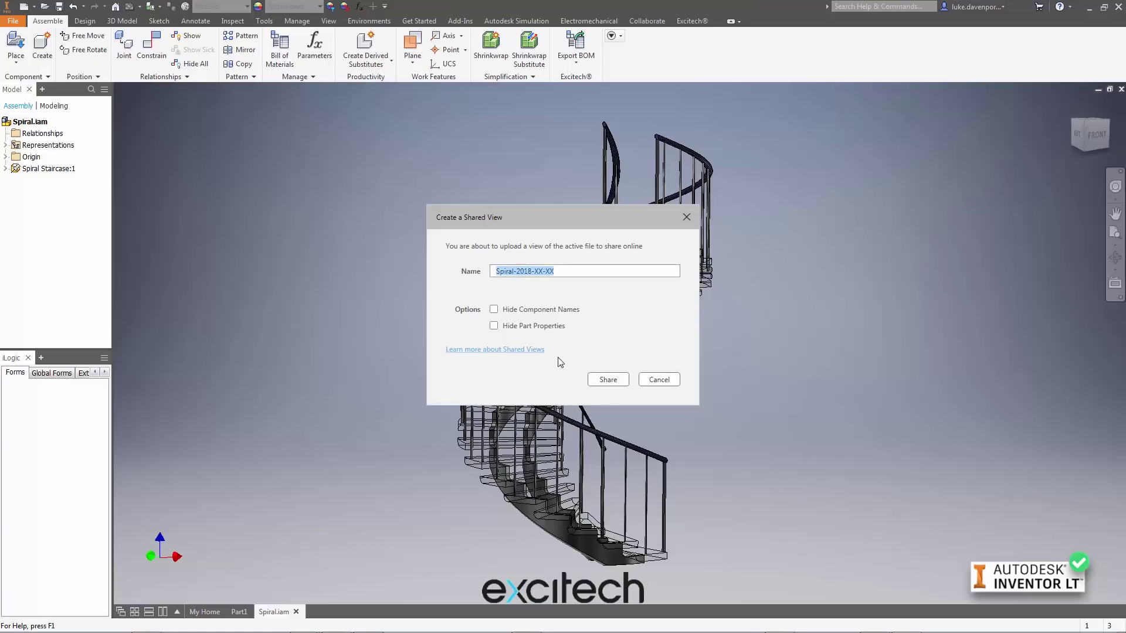
{"action": "left_click", "coordinate": [614, 379]}
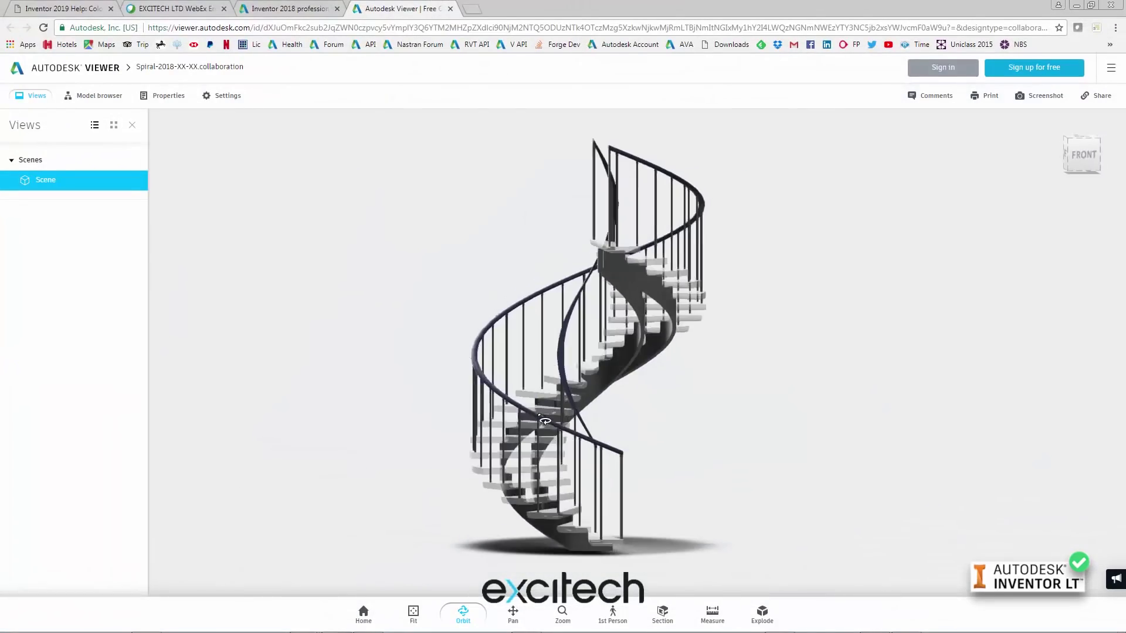
Orbit the shared staircase in Autodesk Viewer and look at the ViewCube's view options
{"action": "left_click_drag", "start_coordinate": [467, 416], "coordinate": [703, 459]}
{"action": "mouse_move", "coordinate": [675, 420]}
{"action": "left_mouse_down"}
{"action": "mouse_move", "coordinate": [661, 438]}
{"action": "mouse_move", "coordinate": [748, 417]}
{"action": "mouse_move", "coordinate": [678, 422]}
{"action": "mouse_move", "coordinate": [689, 418]}
{"action": "left_mouse_up"}
{"action": "right_click", "coordinate": [1086, 164]}
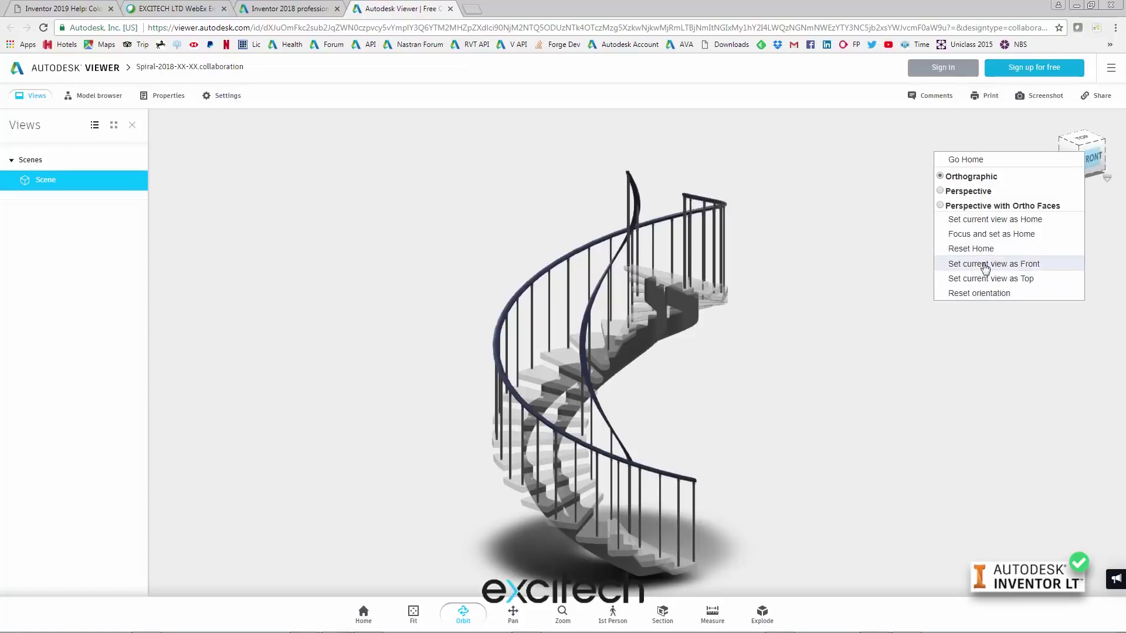
{"action": "left_click", "coordinate": [786, 405]}
{"action": "mouse_move", "coordinate": [765, 374]}
{"action": "left_mouse_down"}
{"action": "mouse_move", "coordinate": [754, 364]}
{"action": "mouse_move", "coordinate": [771, 379]}
{"action": "left_mouse_up"}
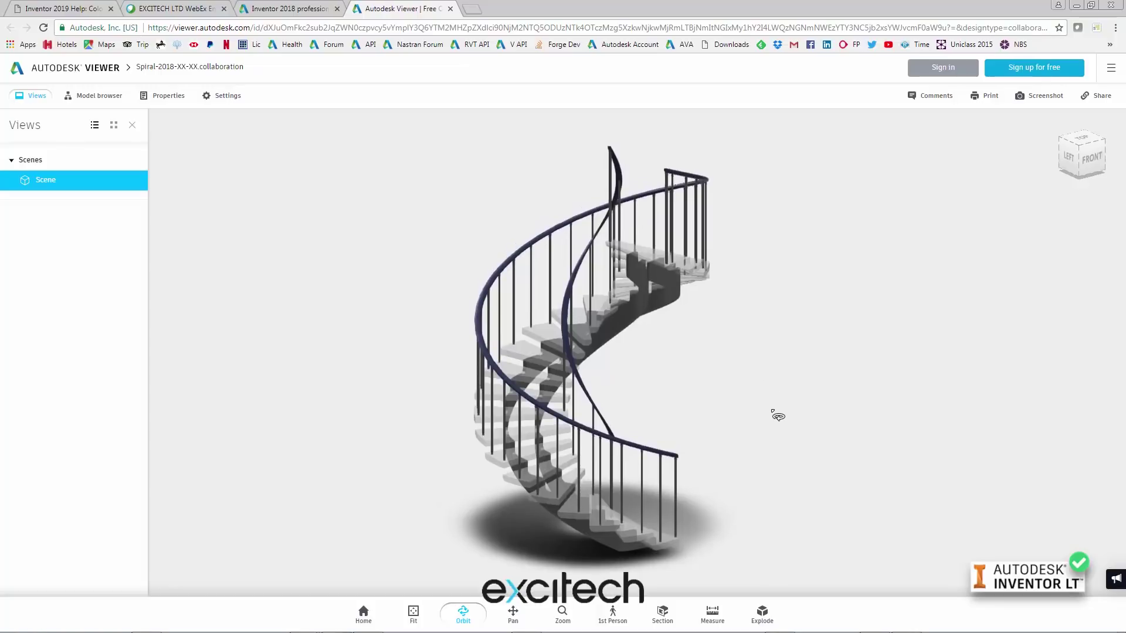
Select the Spiral Staircase:1 component through the model browser
{"action": "left_click", "coordinate": [80, 97]}
{"action": "left_click", "coordinate": [165, 167]}
{"action": "left_click", "coordinate": [165, 167]}
{"action": "left_click", "coordinate": [165, 167]}
{"action": "left_click", "coordinate": [179, 188]}
{"action": "left_click", "coordinate": [178, 185]}
{"action": "left_click", "coordinate": [332, 125]}
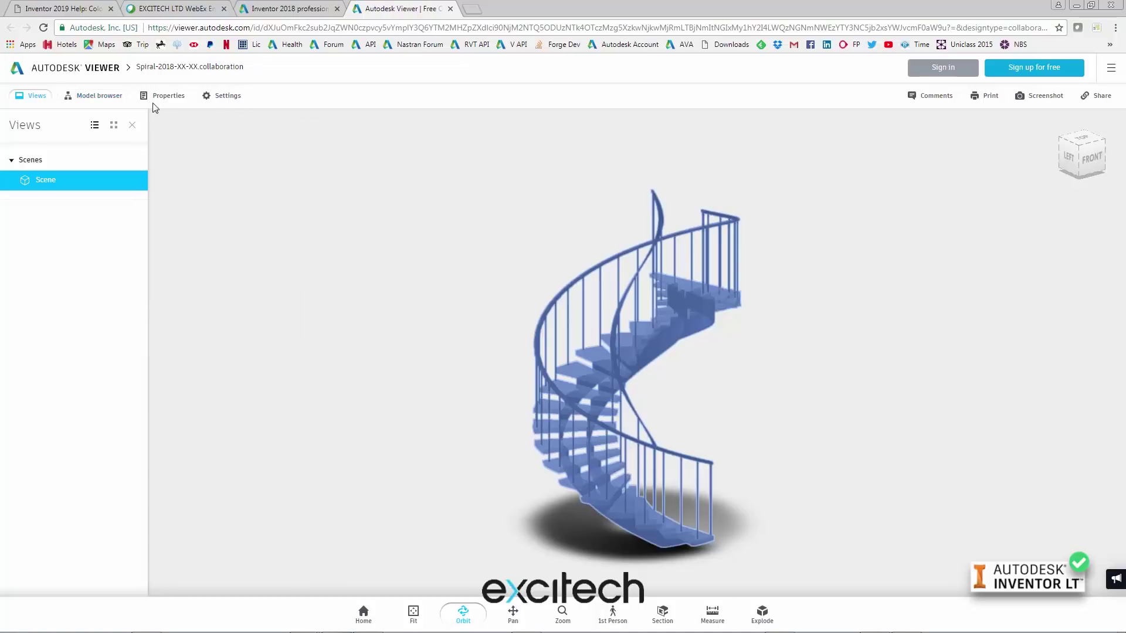
Review the selected staircase component's properties, then close them and clear the selection
{"action": "left_click", "coordinate": [162, 96]}
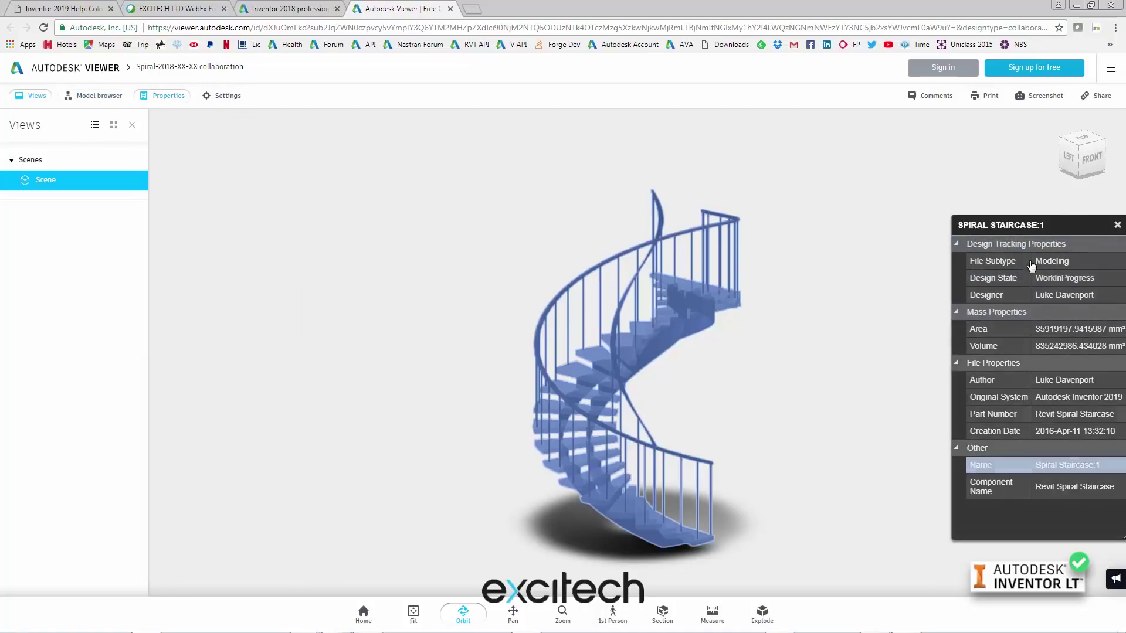
{"action": "left_click", "coordinate": [815, 332]}
{"action": "left_click", "coordinate": [1117, 225]}
{"action": "left_click_drag", "start_coordinate": [891, 357], "coordinate": [846, 351]}
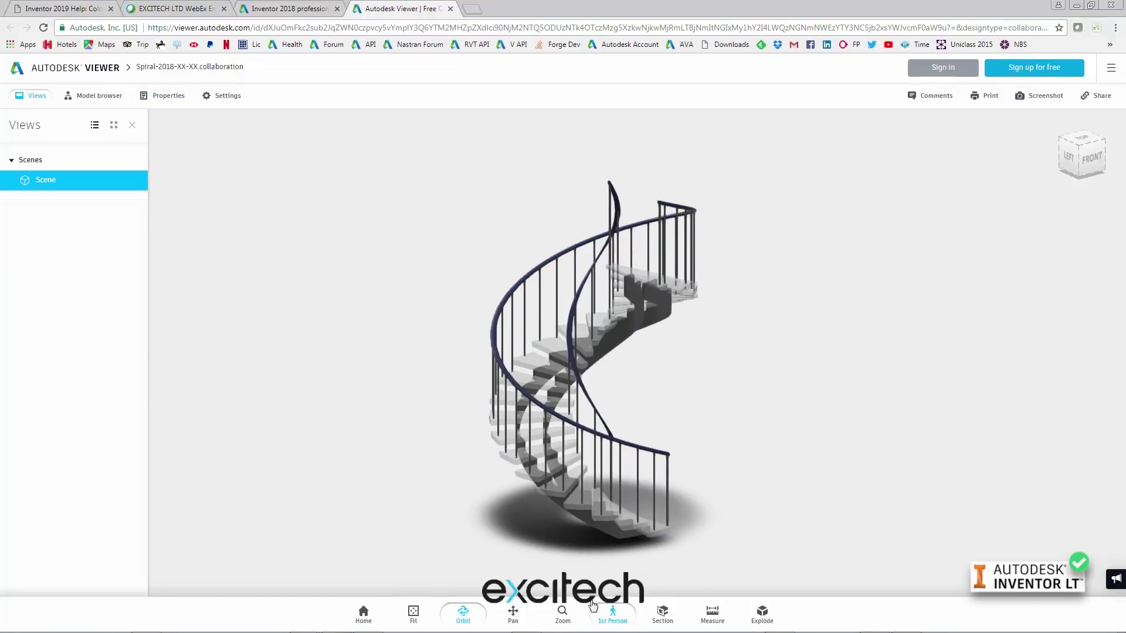
View the staircase in 1st Person mode and explode its components well apart
{"action": "left_click", "coordinate": [612, 615]}
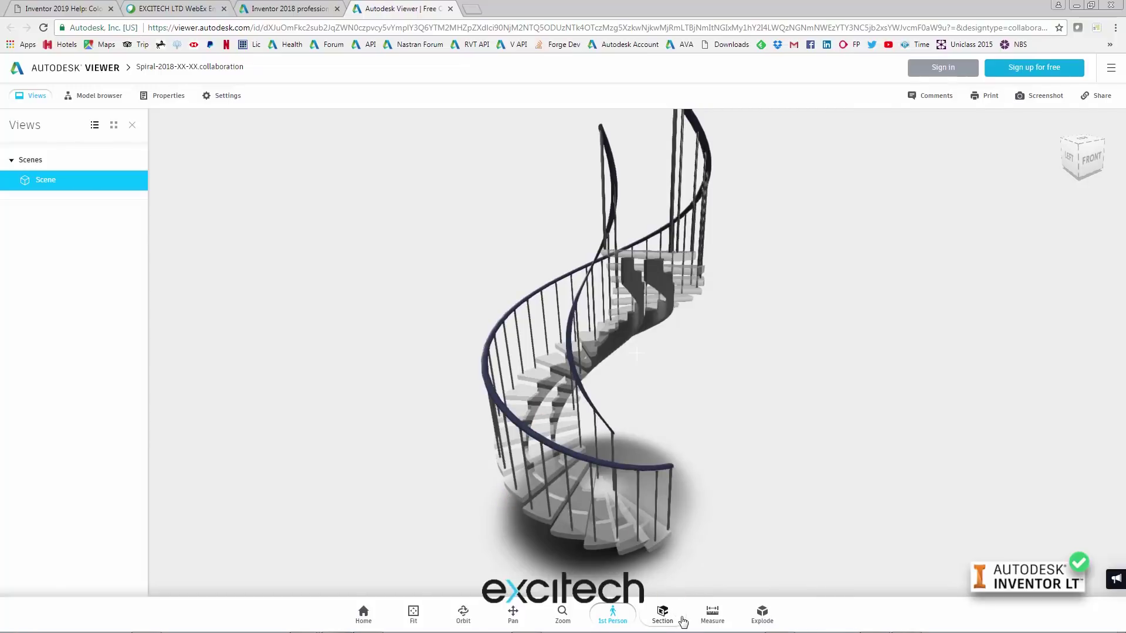
{"action": "left_click", "coordinate": [762, 616]}
{"action": "left_click_drag", "start_coordinate": [614, 468], "coordinate": [622, 313]}
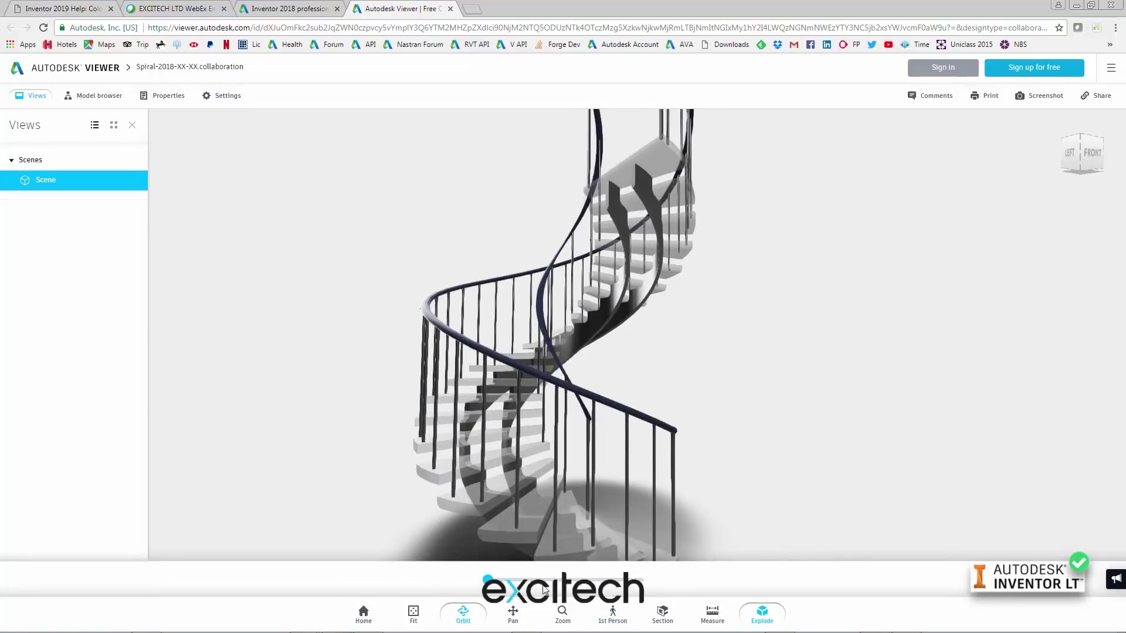
{"action": "left_click_drag", "start_coordinate": [531, 583], "coordinate": [595, 589]}
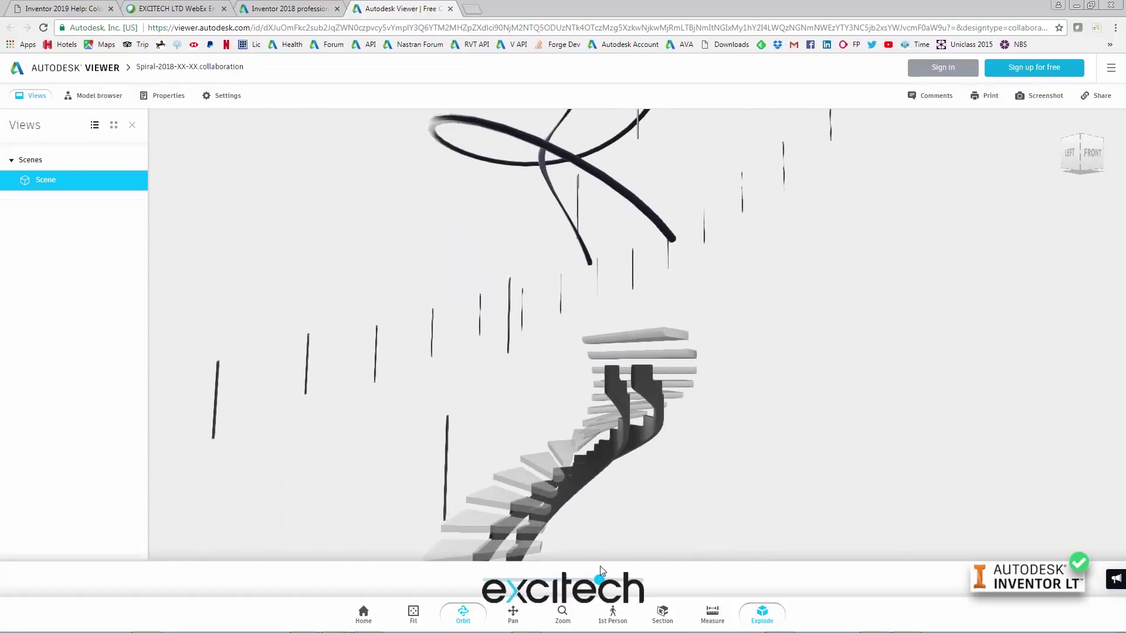
Examine the exploded staircase's treads, handrails and balusters from several angles and distances
{"action": "scroll", "coordinate": [636, 455], "scroll_direction": "down", "scroll_amount": 10}
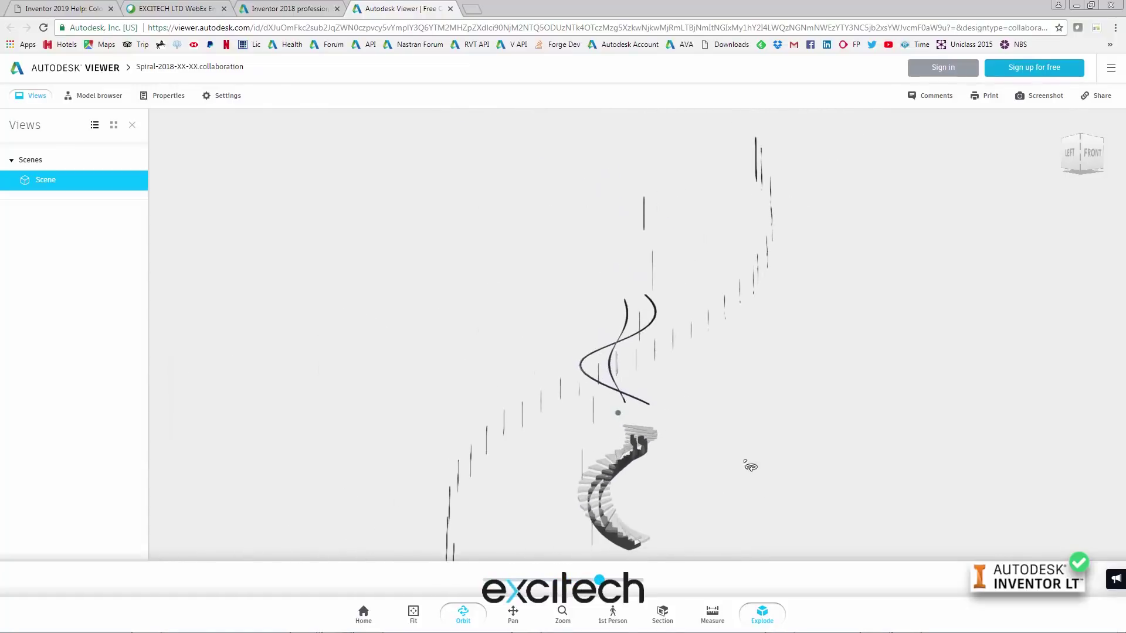
{"action": "middle_click_drag", "start_coordinate": [757, 485], "coordinate": [685, 302]}
{"action": "left_click_drag", "start_coordinate": [641, 327], "coordinate": [781, 276]}
{"action": "scroll", "coordinate": [526, 317], "scroll_direction": "up", "scroll_amount": 12}
{"action": "middle_click_drag", "start_coordinate": [782, 276], "coordinate": [748, 266]}
{"action": "scroll", "coordinate": [747, 266], "scroll_direction": "down", "scroll_amount": 5}
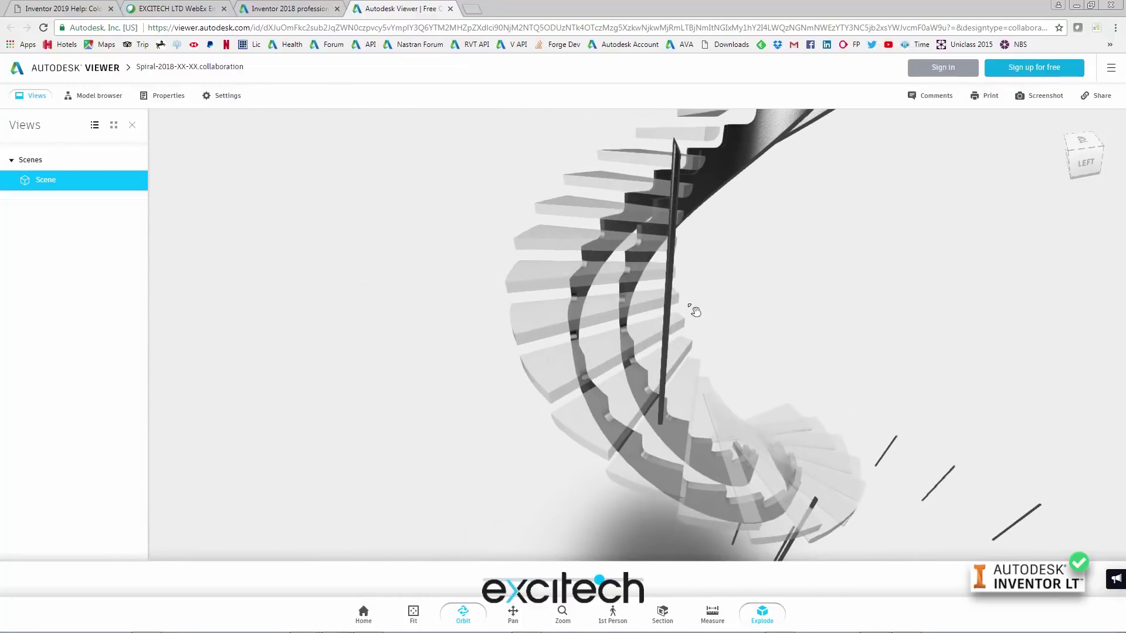
{"action": "left_click_drag", "start_coordinate": [681, 314], "coordinate": [659, 331]}
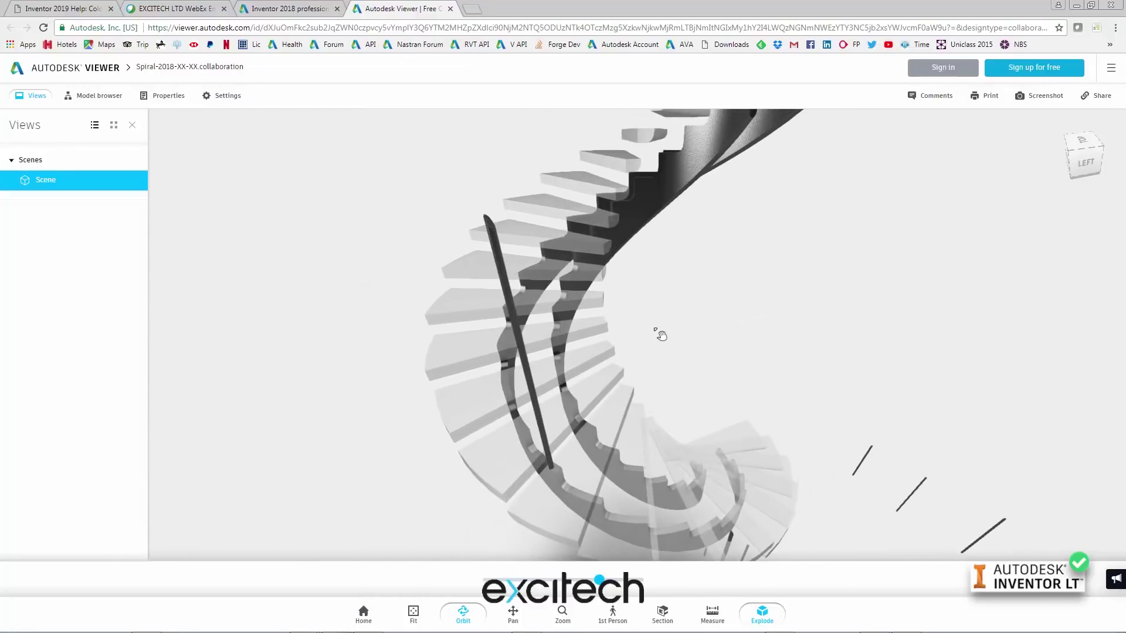